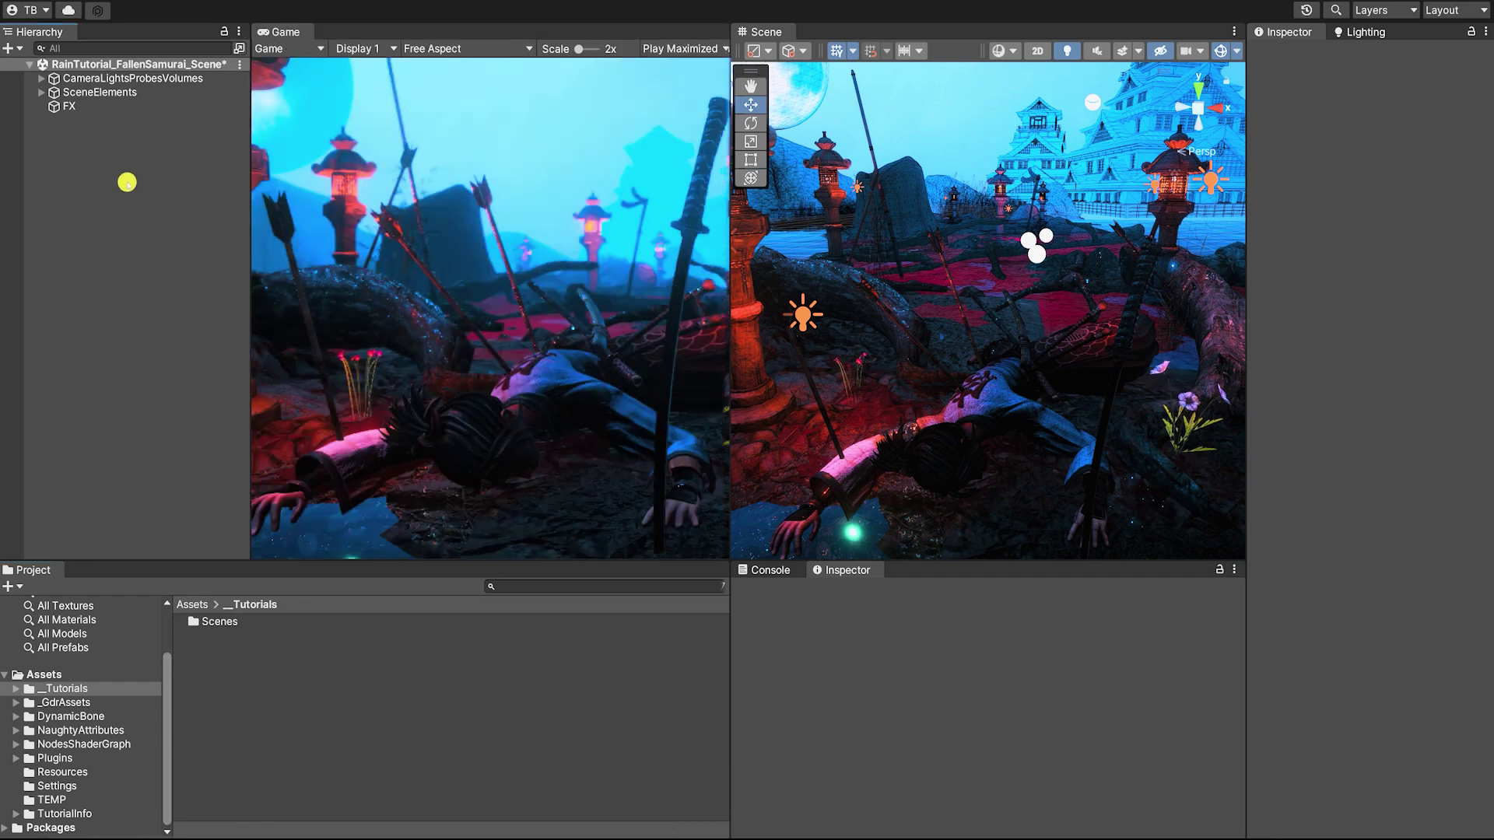
- Add a Particle System effect to the scene hierarchy
{"action": "right_click", "coordinate": [130, 173]}
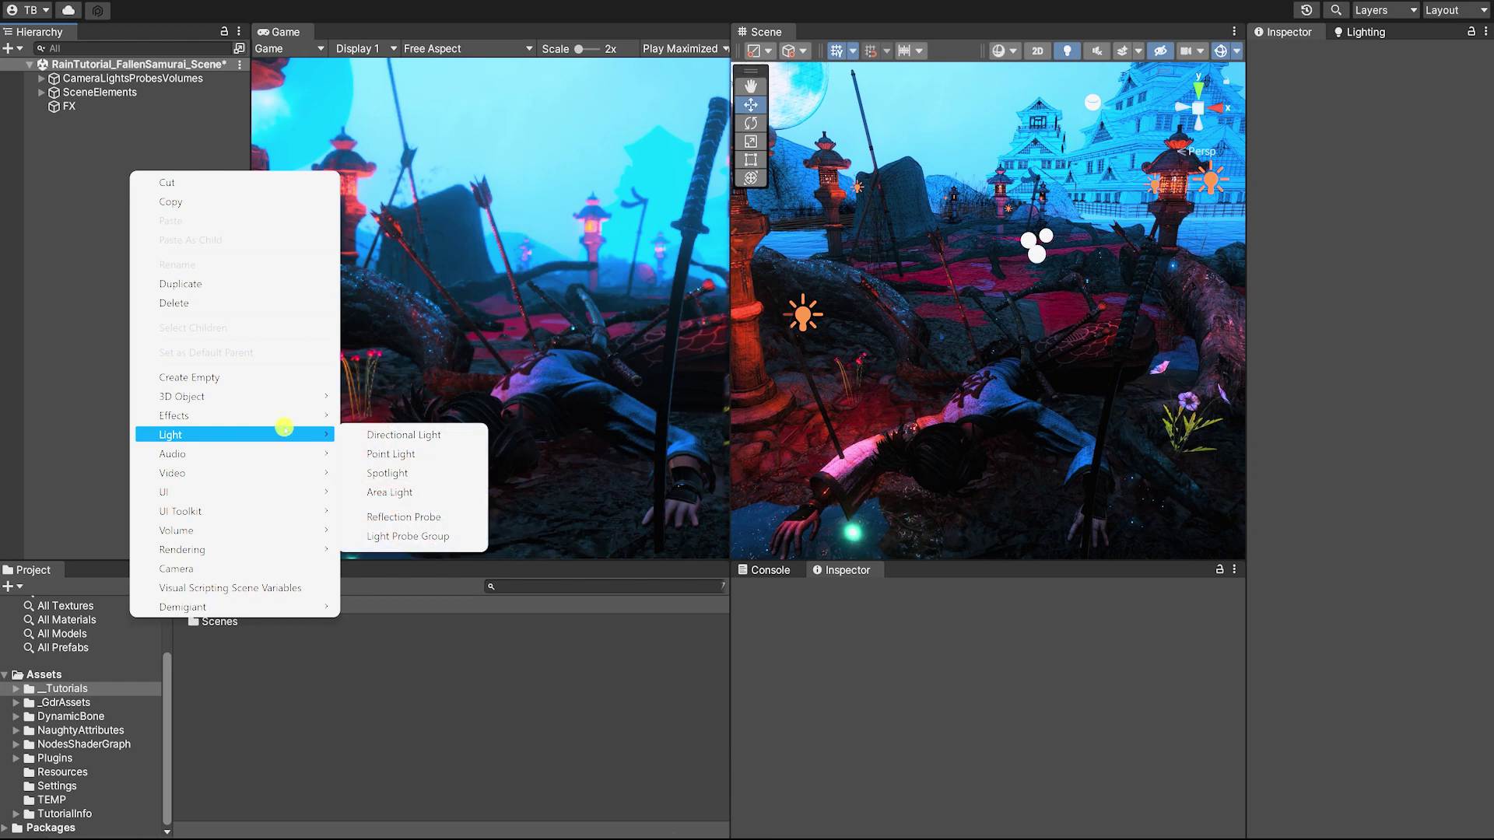
{"action": "mouse_move", "coordinate": [284, 420]}
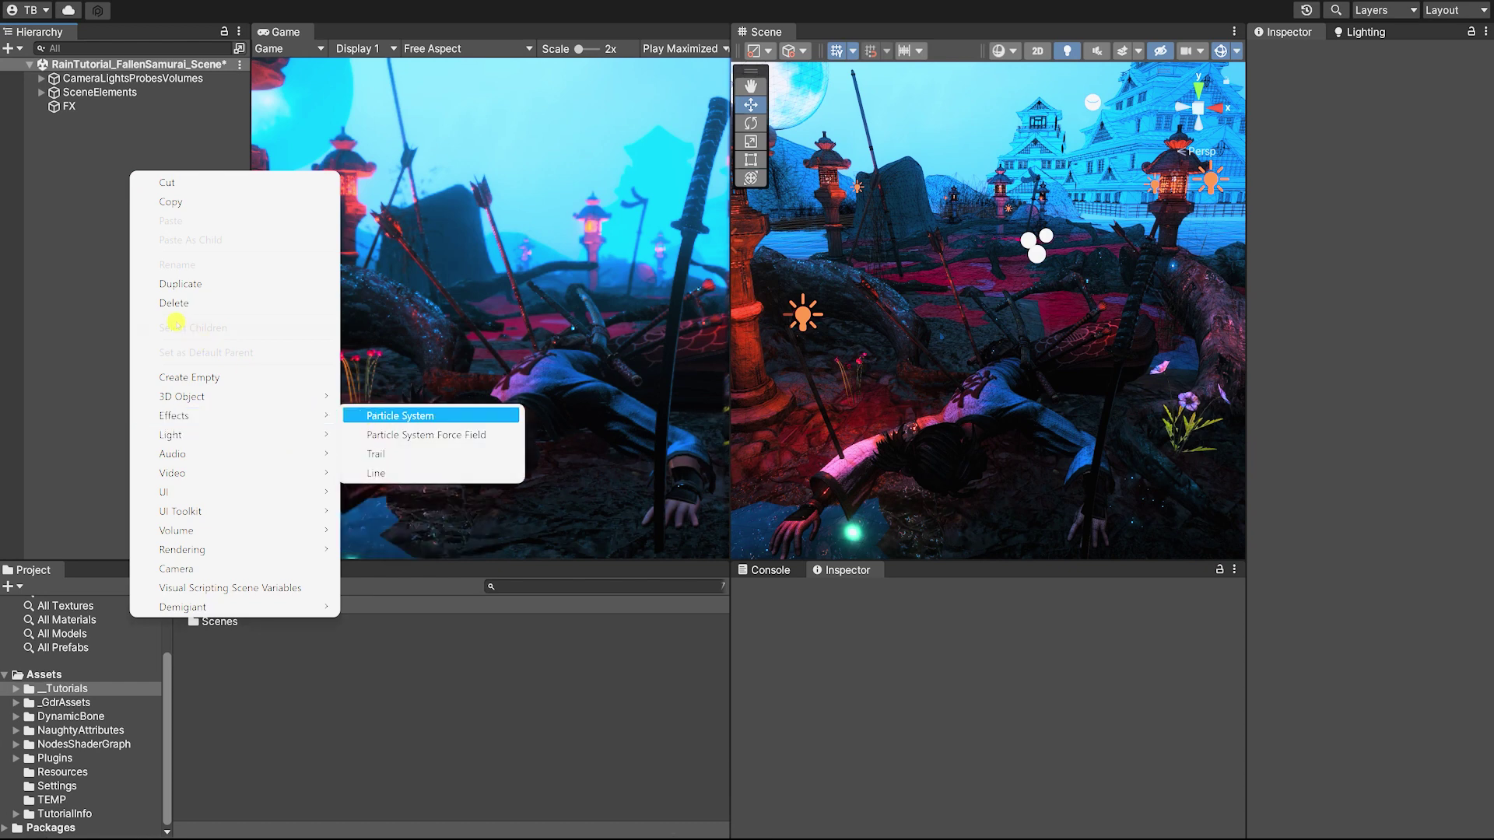
{"action": "left_click", "coordinate": [80, 290]}
{"action": "left_click", "coordinate": [123, 2]}
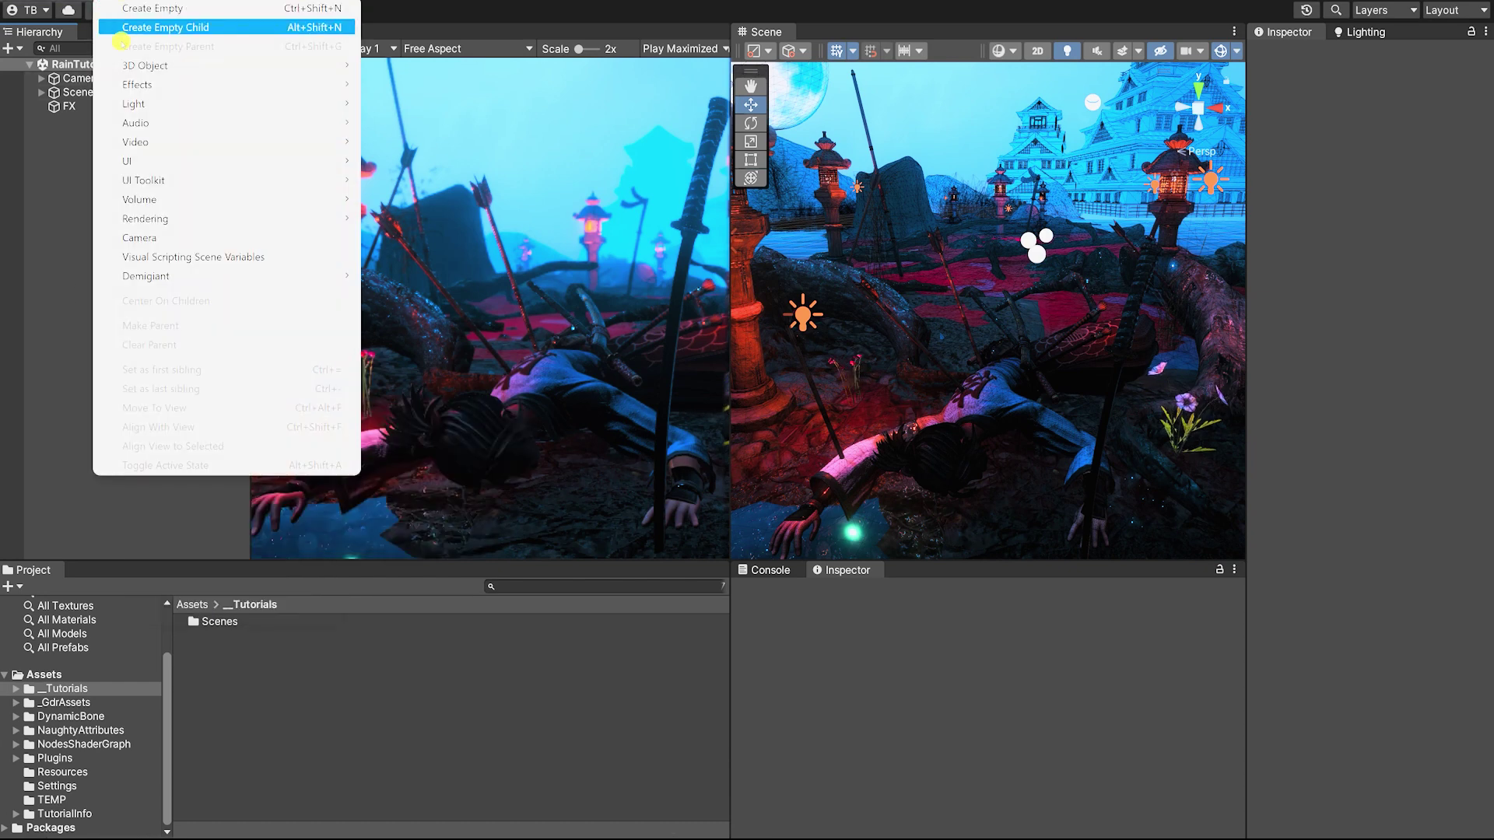
{"action": "mouse_move", "coordinate": [134, 84]}
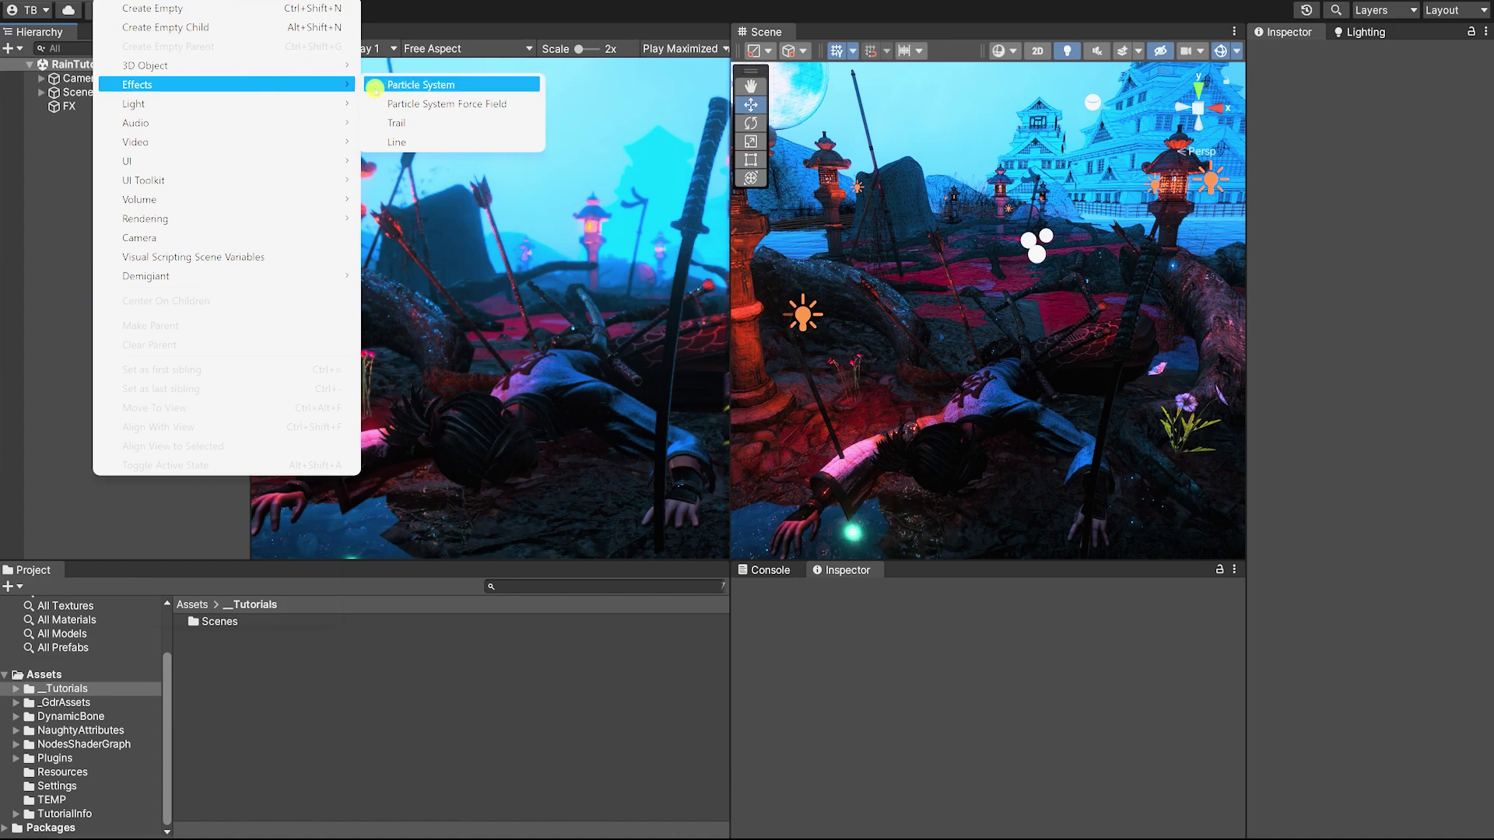
{"action": "left_click", "coordinate": [50, 210]}
{"action": "right_click", "coordinate": [179, 201]}
{"action": "mouse_move", "coordinate": [319, 436]}
{"action": "left_click", "coordinate": [413, 436]}
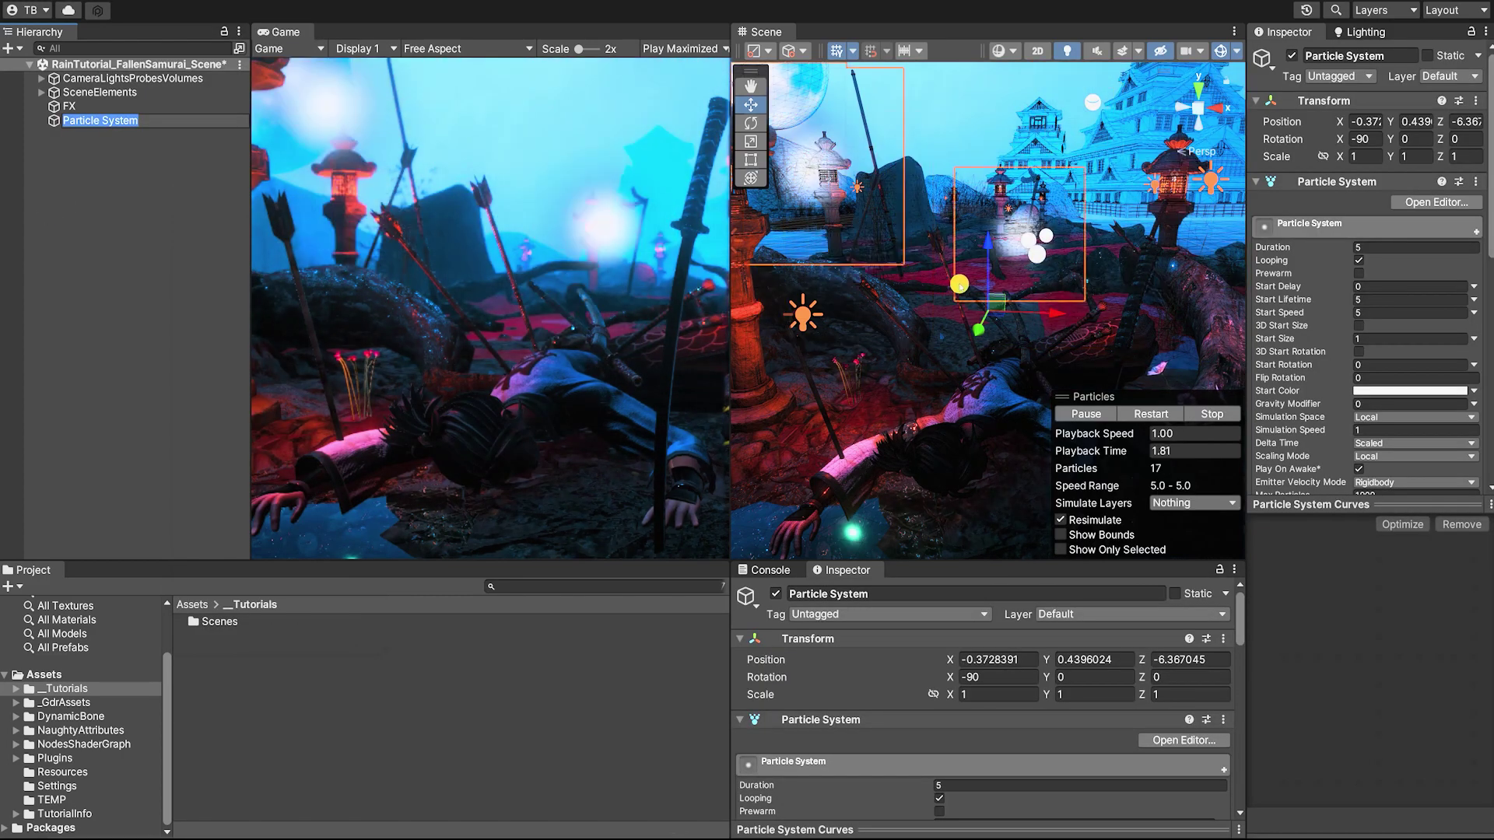
- Raise the particle system to about Y 0.793 and pause its preview playback
{"action": "left_click_drag", "start_coordinate": [997, 240], "coordinate": [987, 213]}
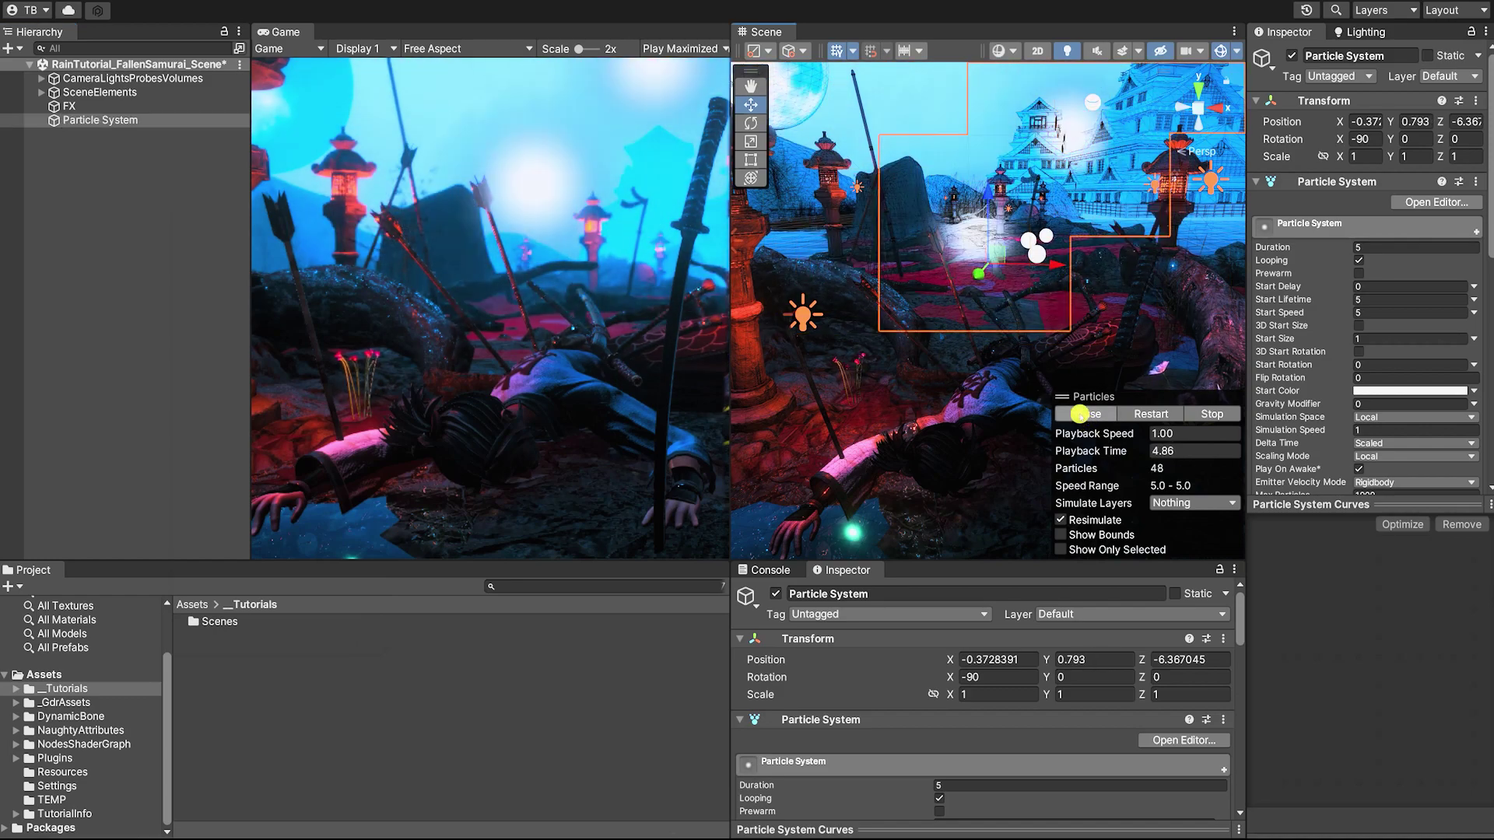
{"action": "left_click", "coordinate": [1080, 413]}
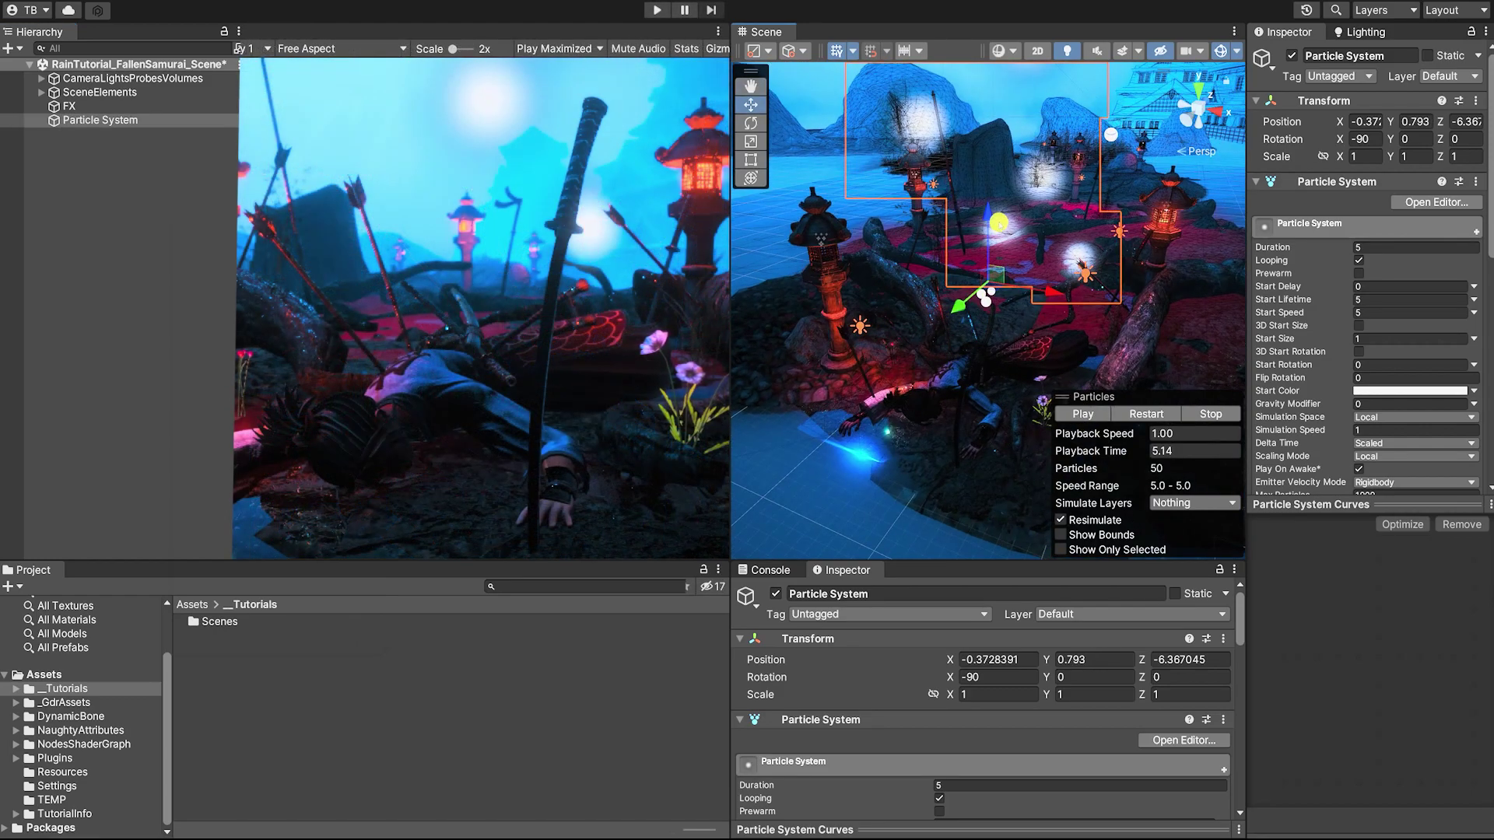
{"action": "left_click_drag", "start_coordinate": [988, 214], "coordinate": [985, 65]}
{"action": "middle_click_drag", "start_coordinate": [998, 144], "coordinate": [987, 242]}
{"action": "left_click_drag", "start_coordinate": [974, 243], "coordinate": [995, 243], "text": "alt"}
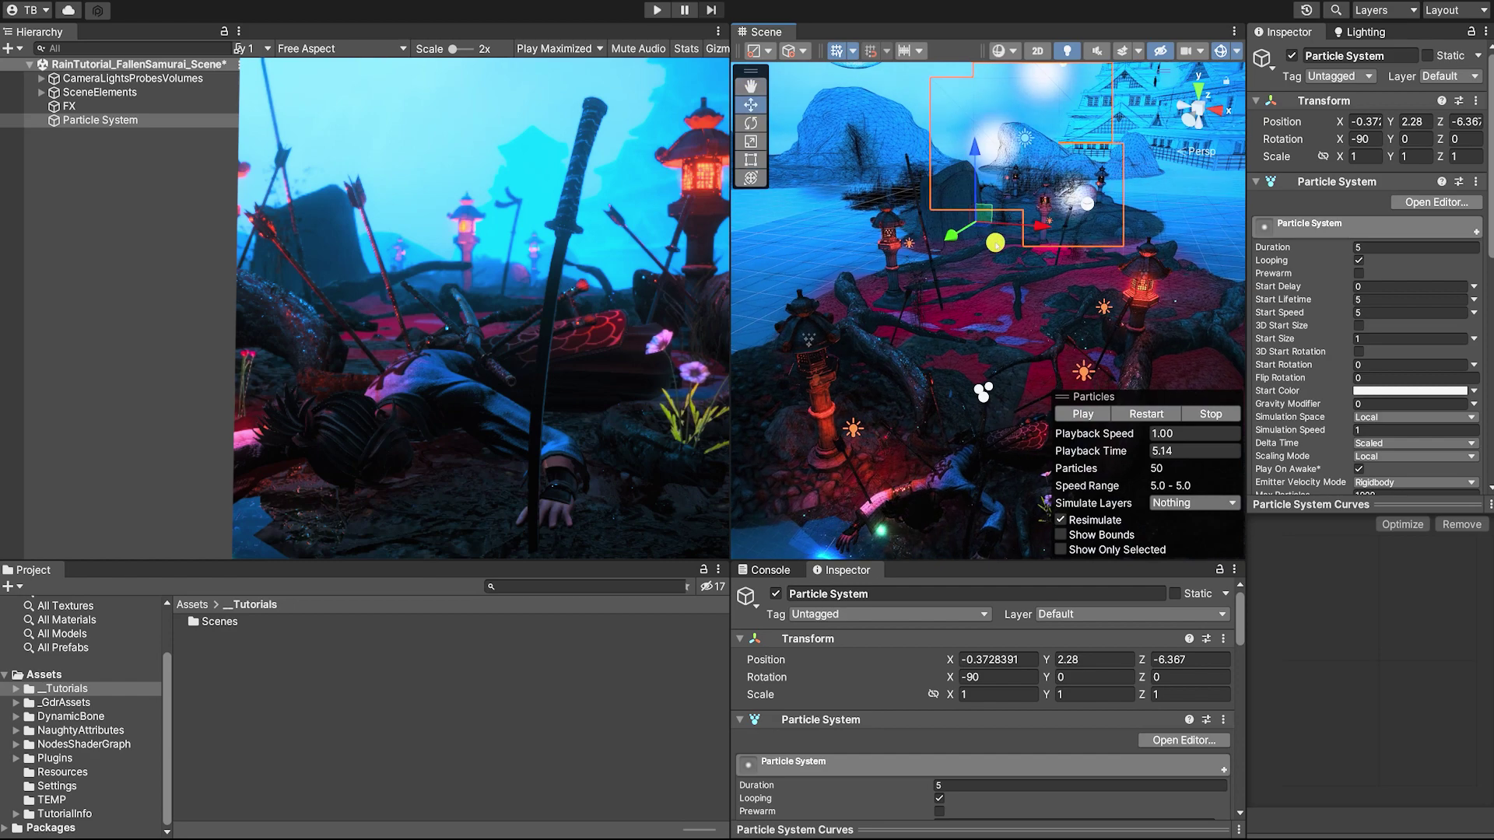
{"action": "key", "text": "ctrl+z"}
{"action": "left_click_drag", "start_coordinate": [975, 343], "coordinate": [992, 334], "text": "alt"}
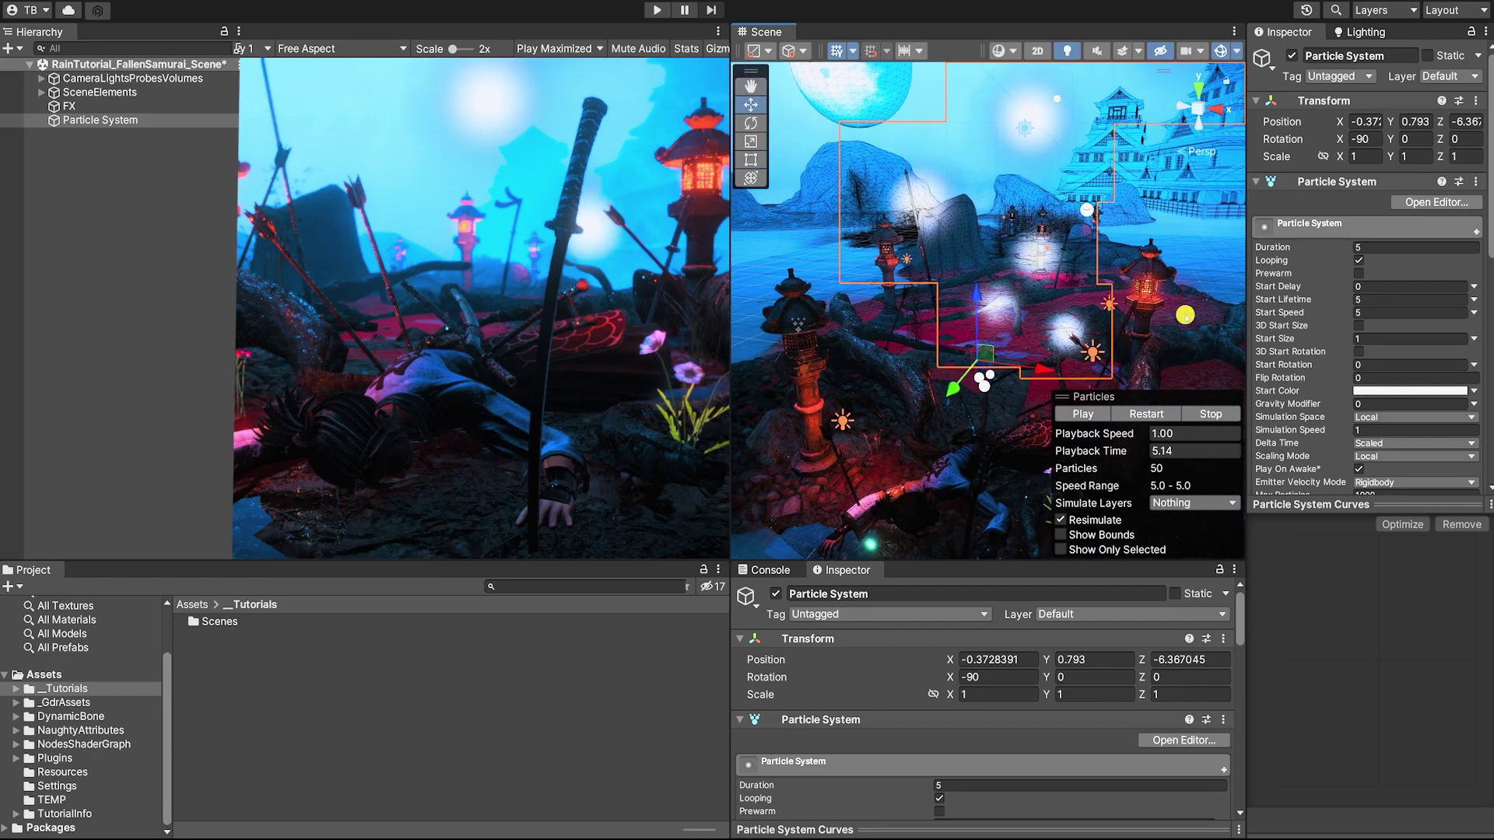
- Widen the Inspector and set the particle system's emitter shape to Box
{"action": "left_click_drag", "start_coordinate": [1244, 293], "coordinate": [1177, 296]}
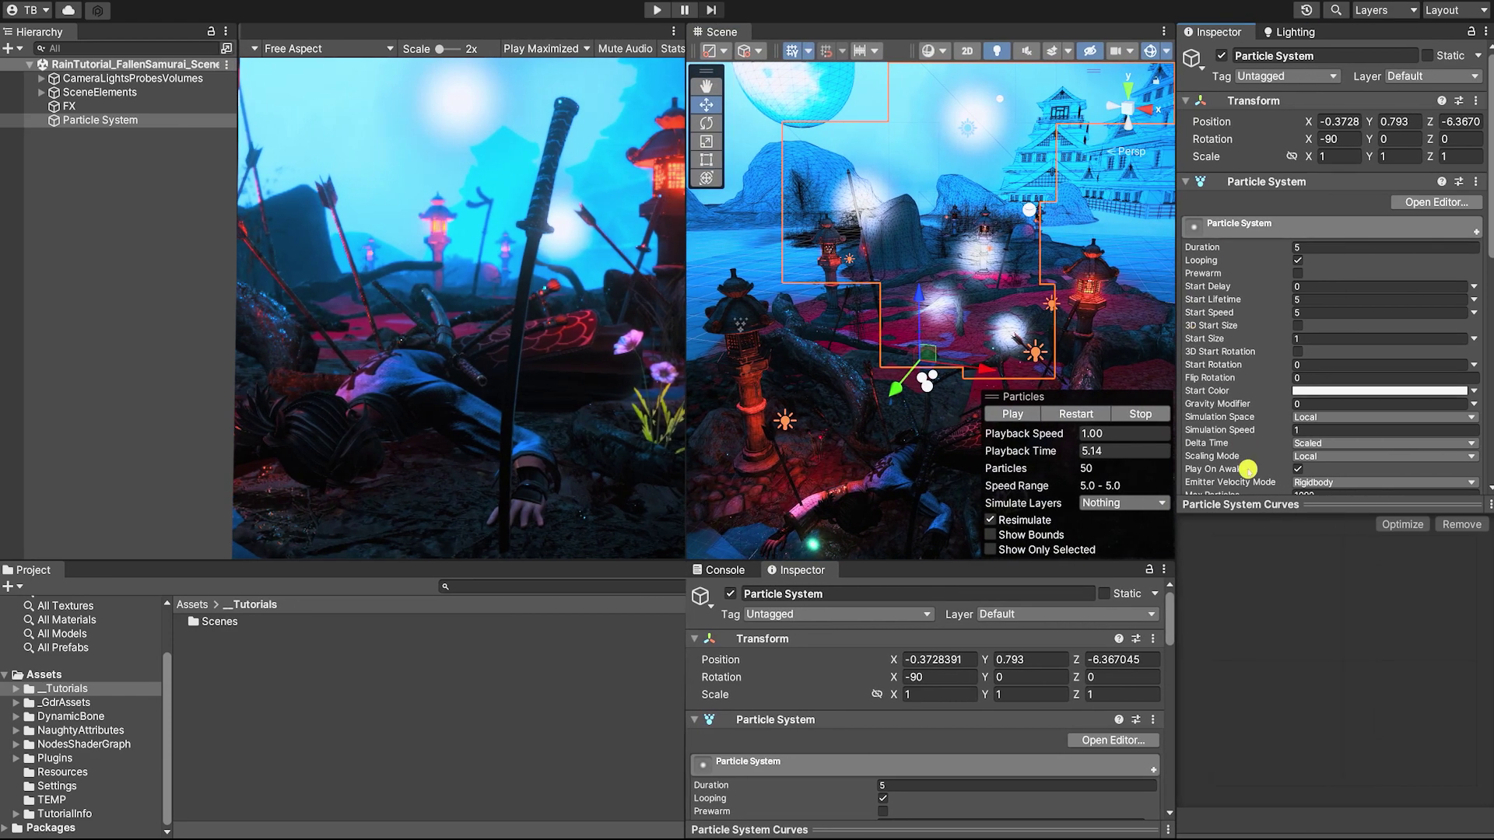
{"action": "left_click", "coordinate": [1255, 505]}
{"action": "scroll", "coordinate": [1287, 380], "scroll_direction": "down", "scroll_amount": 3}
{"action": "left_click", "coordinate": [1236, 482]}
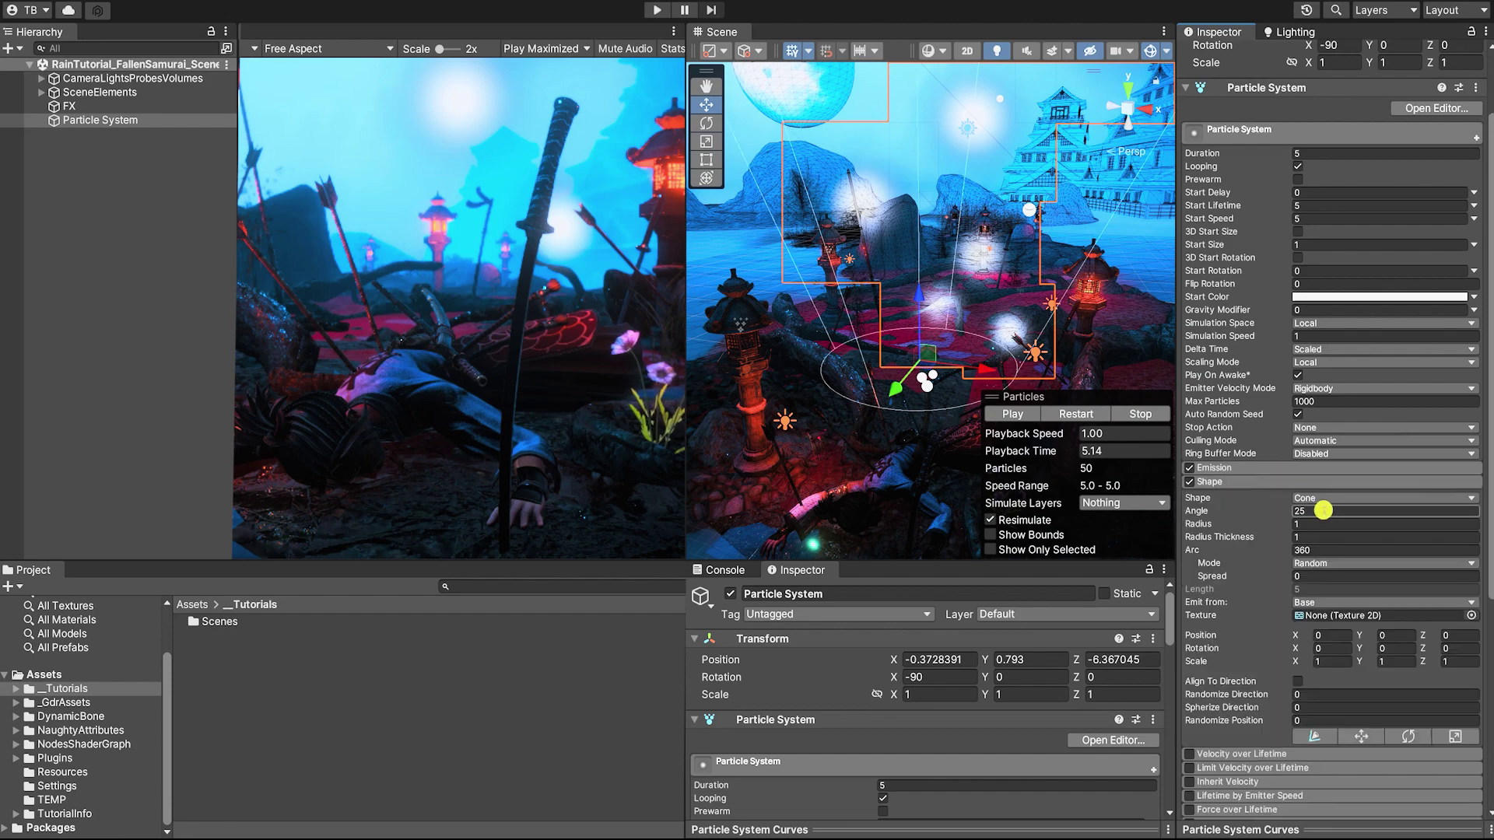
{"action": "left_click", "coordinate": [1321, 498]}
{"action": "left_click", "coordinate": [1342, 589]}
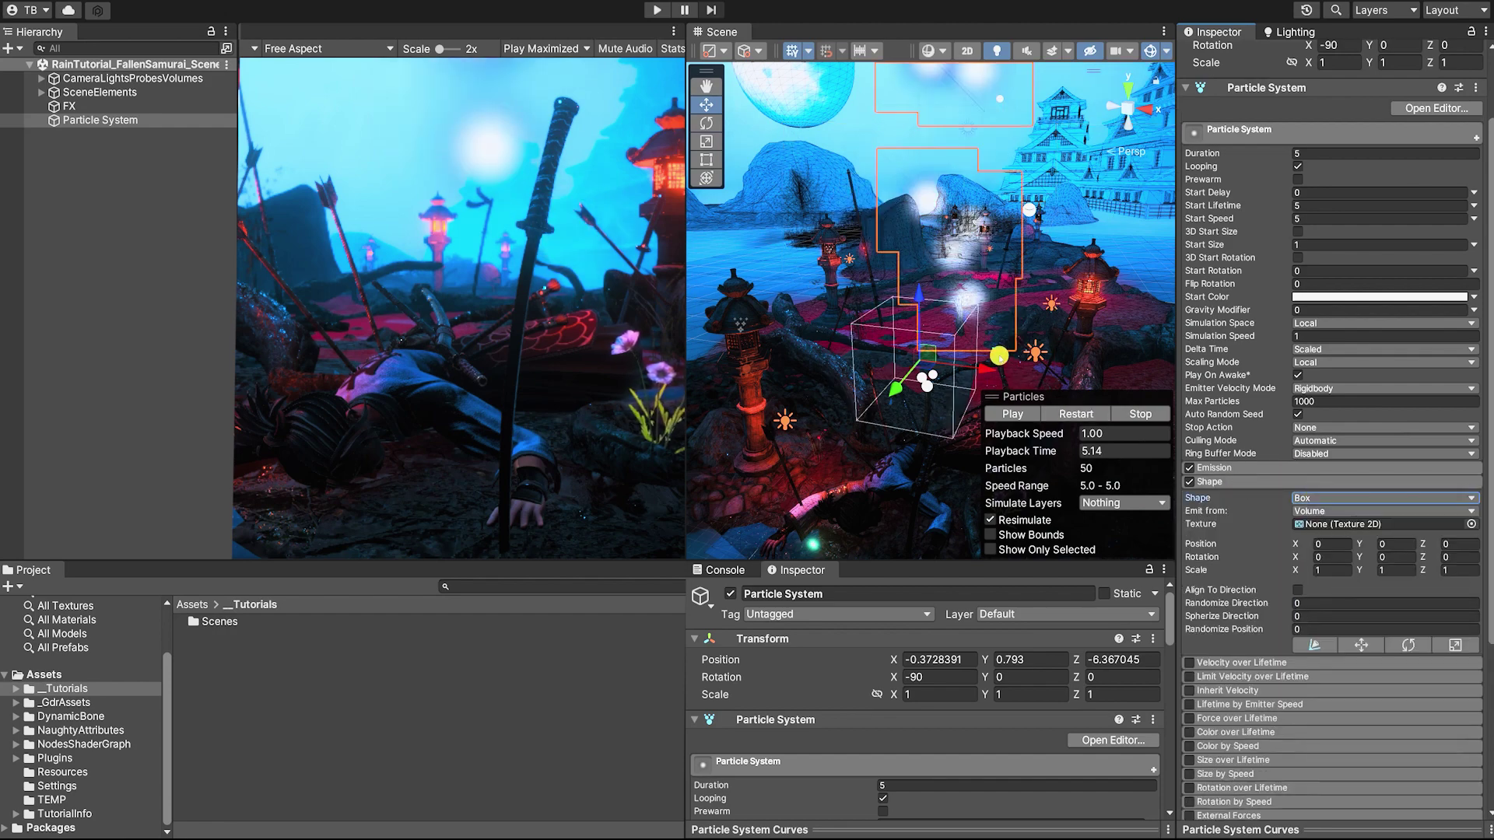
- Raise the particle system to about Y 2.276 and switch the scene to the top view
{"action": "left_click_drag", "start_coordinate": [922, 297], "coordinate": [927, 168]}
{"action": "left_click_drag", "start_coordinate": [930, 191], "coordinate": [990, 340], "text": "alt"}
{"action": "left_click", "coordinate": [1129, 91]}
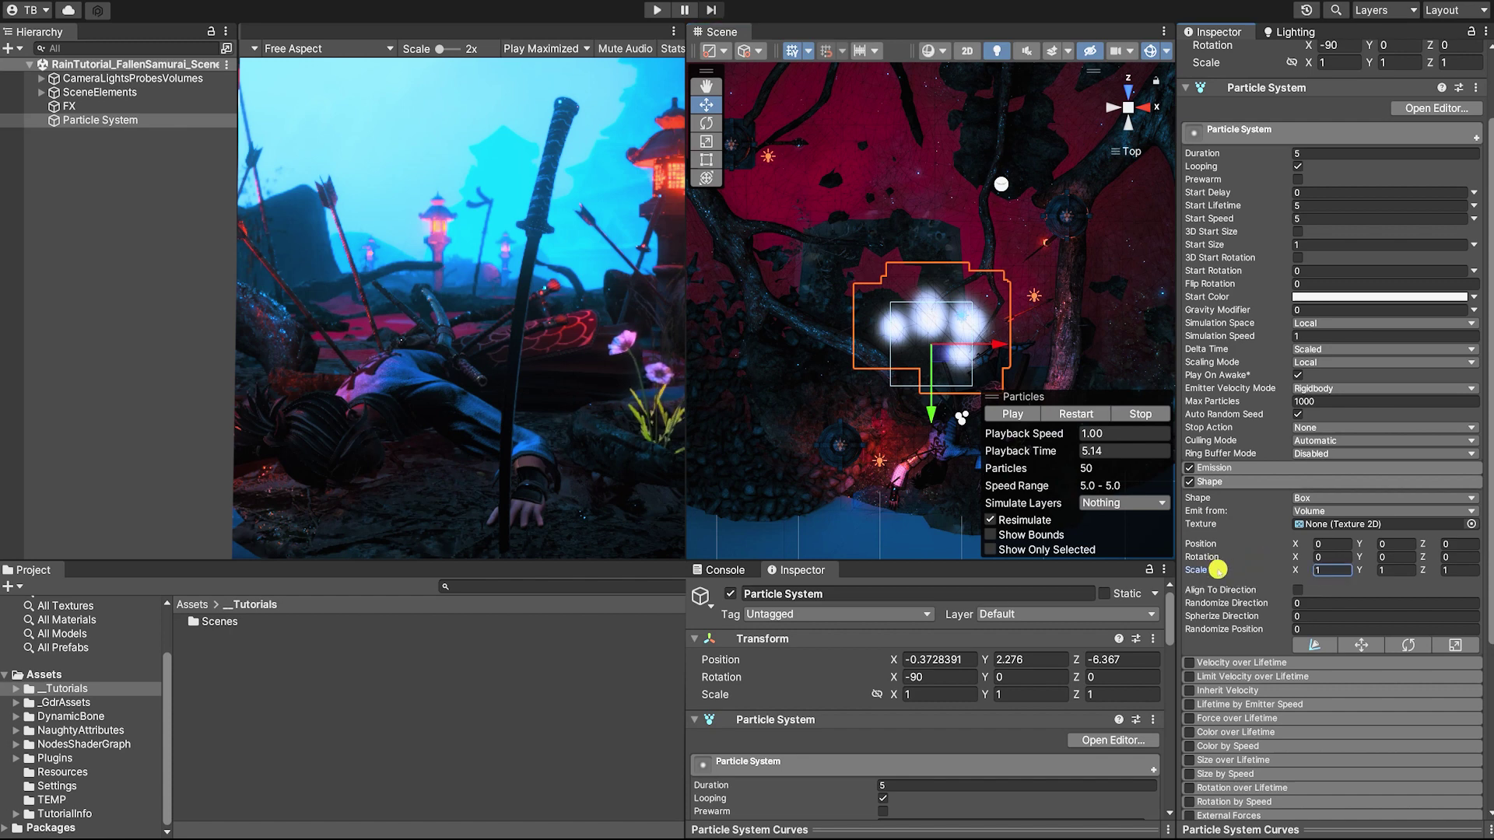
- Widen the box emitter by setting its Shape scale X to 10
{"action": "left_click_drag", "start_coordinate": [1289, 569], "coordinate": [1384, 552]}
{"action": "scroll", "coordinate": [931, 265], "scroll_direction": "down", "scroll_amount": 3}
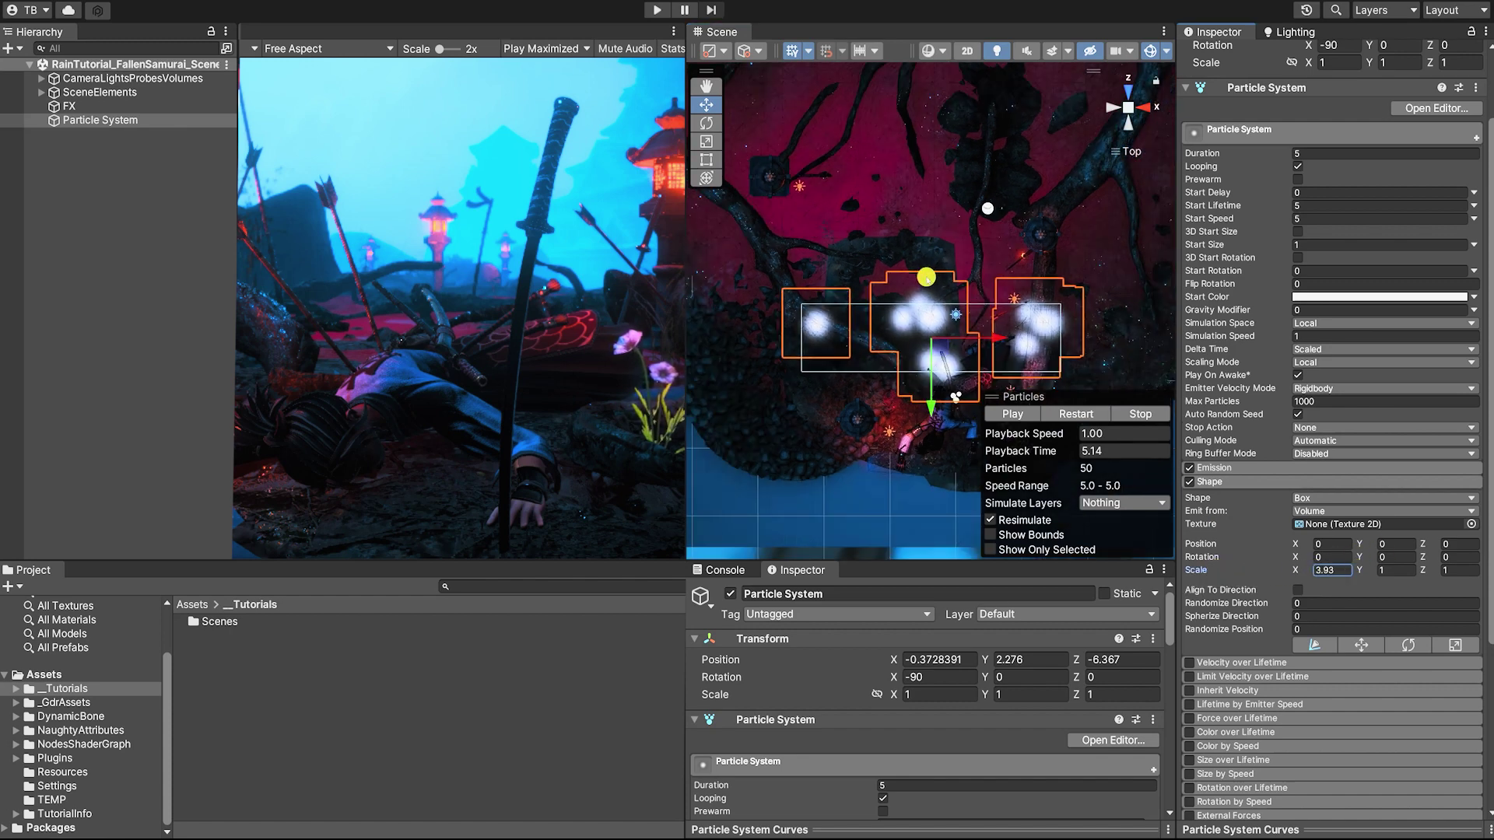
{"action": "middle_click_drag", "start_coordinate": [925, 268], "coordinate": [910, 343]}
{"action": "scroll", "coordinate": [750, 303], "scroll_direction": "down", "scroll_amount": 3}
{"action": "middle_click_drag", "start_coordinate": [837, 303], "coordinate": [860, 316]}
{"action": "middle_click_drag", "start_coordinate": [1071, 339], "coordinate": [1053, 313]}
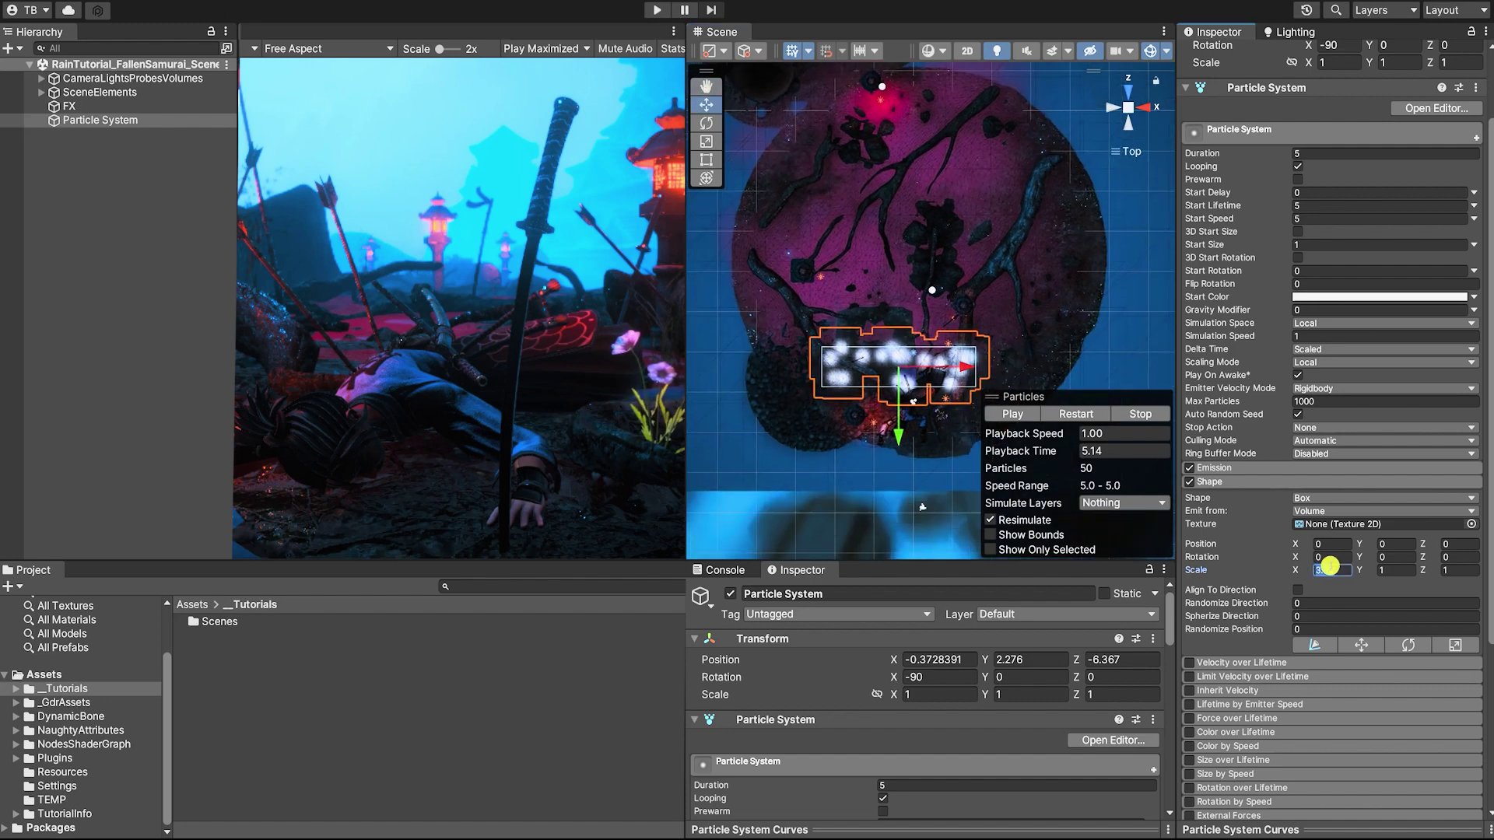
{"action": "type", "text": "10"}
- Set the particle system's Transform rotation X to 0 and the box emitter's Shape scale Z to 10
{"action": "left_click", "coordinate": [1447, 570]}
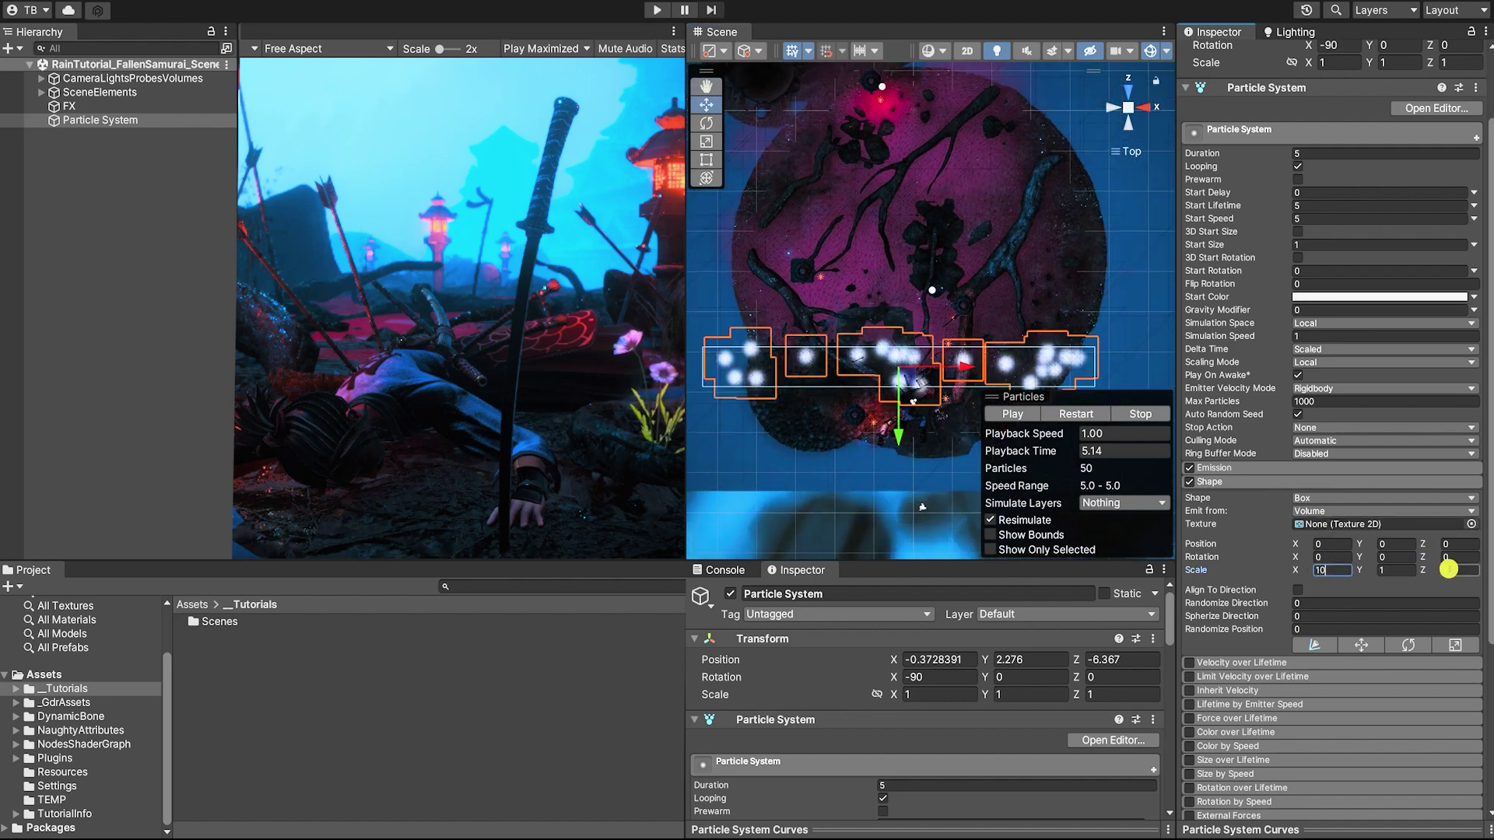
{"action": "scroll", "coordinate": [1356, 245], "scroll_direction": "up", "scroll_amount": 3}
{"action": "type", "text": "0"}
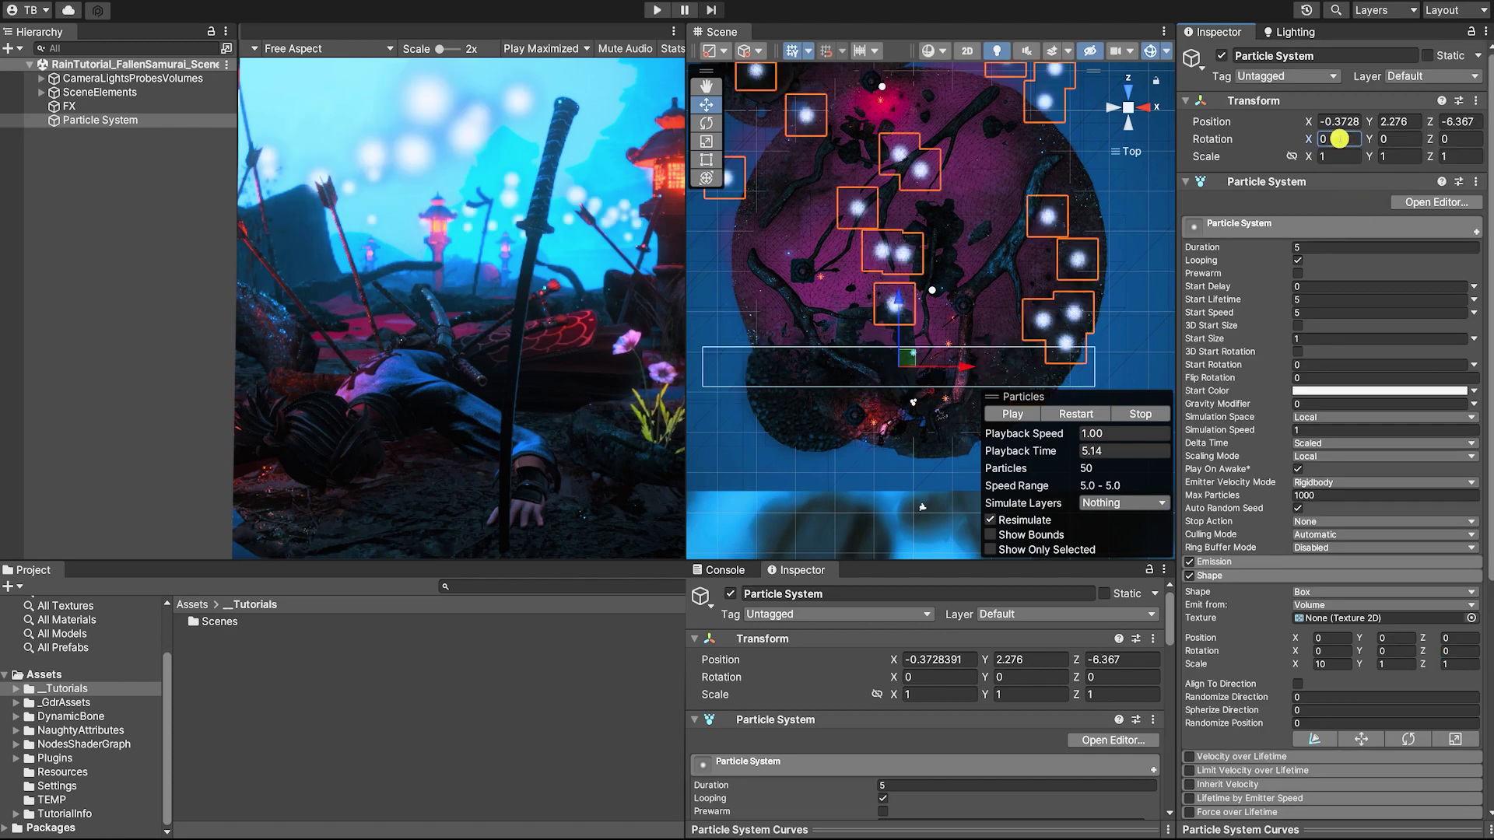
{"action": "left_click_drag", "start_coordinate": [1423, 663], "coordinate": [1438, 652]}
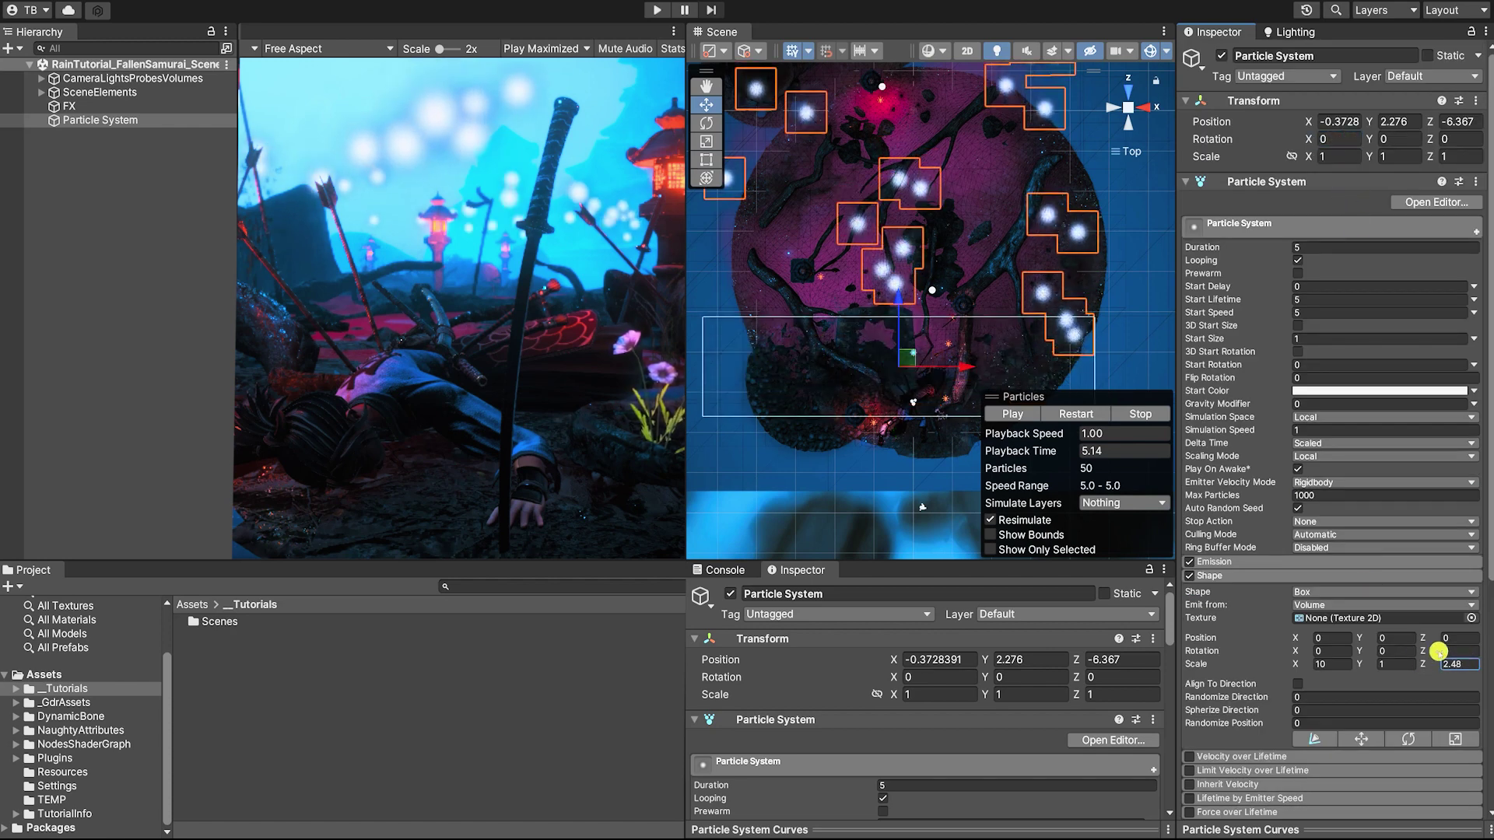
{"action": "type", "text": "10"}
- Move the particle system over the island's centre, to about X 0.23 and Z -3.86
{"action": "left_click_drag", "start_coordinate": [914, 318], "coordinate": [916, 212]}
{"action": "left_click_drag", "start_coordinate": [965, 259], "coordinate": [989, 256]}
{"action": "left_click_drag", "start_coordinate": [931, 194], "coordinate": [930, 200]}
- Flatten the box emitter by setting its Shape scale Y to 0.1
{"action": "left_click_drag", "start_coordinate": [913, 427], "coordinate": [944, 194], "text": "alt"}
{"action": "left_click", "coordinate": [1393, 664]}
{"action": "type", "text": ".2"}
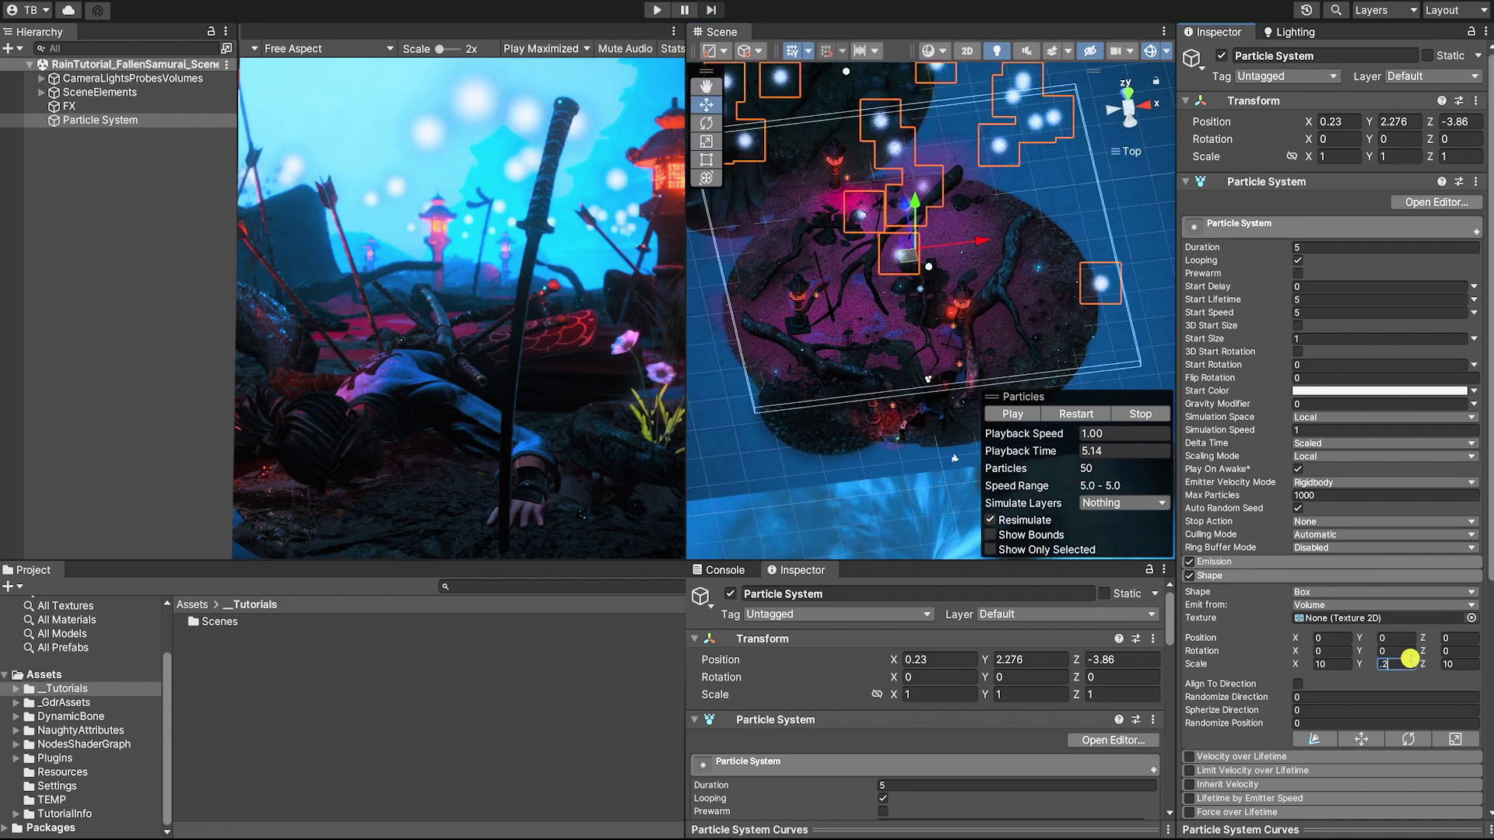
{"action": "left_click_drag", "start_coordinate": [881, 333], "coordinate": [910, 299], "text": "alt"}
{"action": "left_click", "coordinate": [1403, 655]}
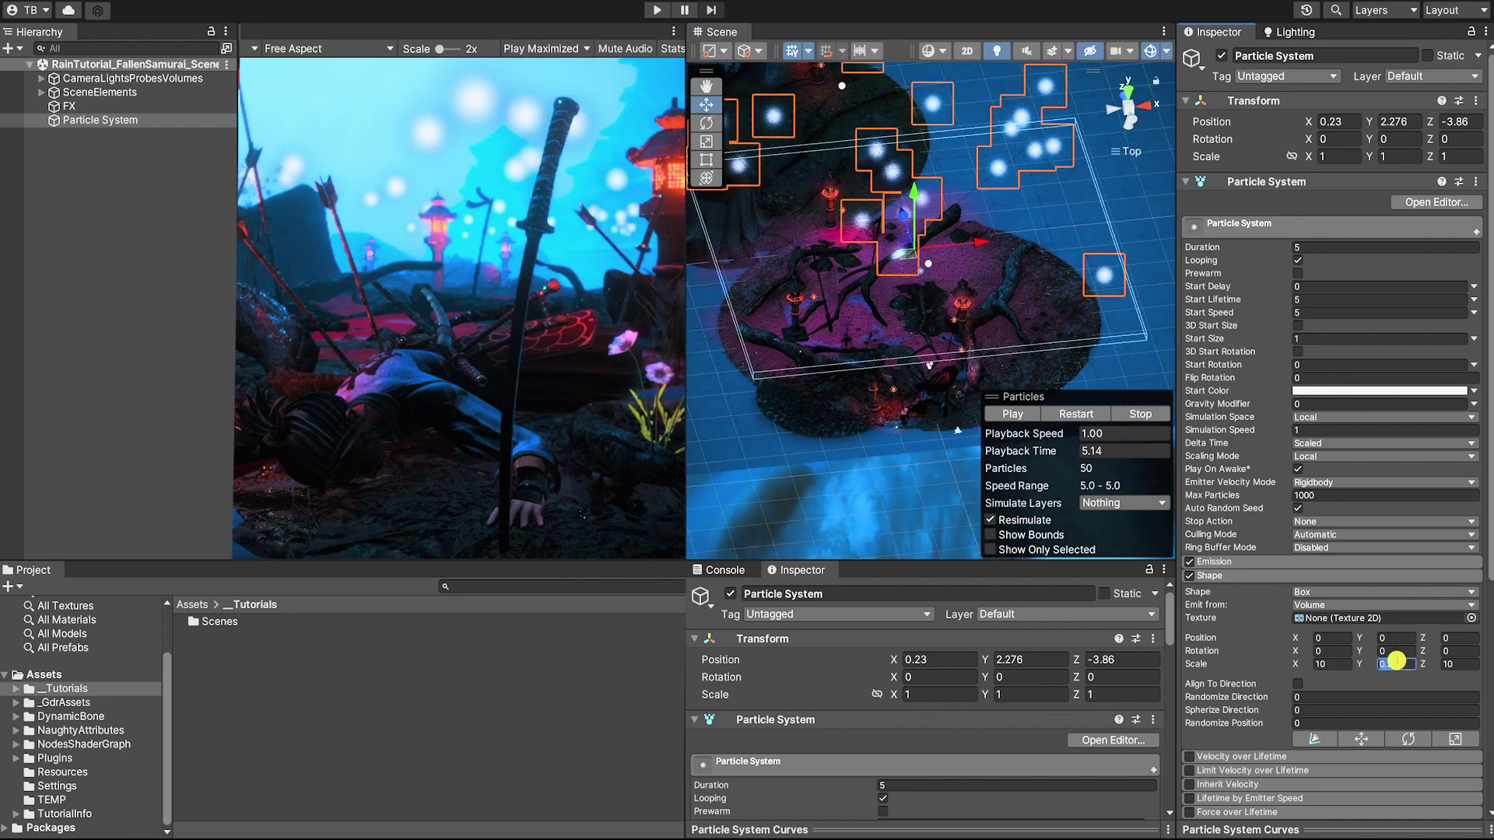
{"action": "type", "text": "1"}
- Run the particle preview, raise the emitter high above the island to about Y 5.45, and pause the preview
{"action": "left_click_drag", "start_coordinate": [1026, 398], "coordinate": [949, 262], "text": "alt"}
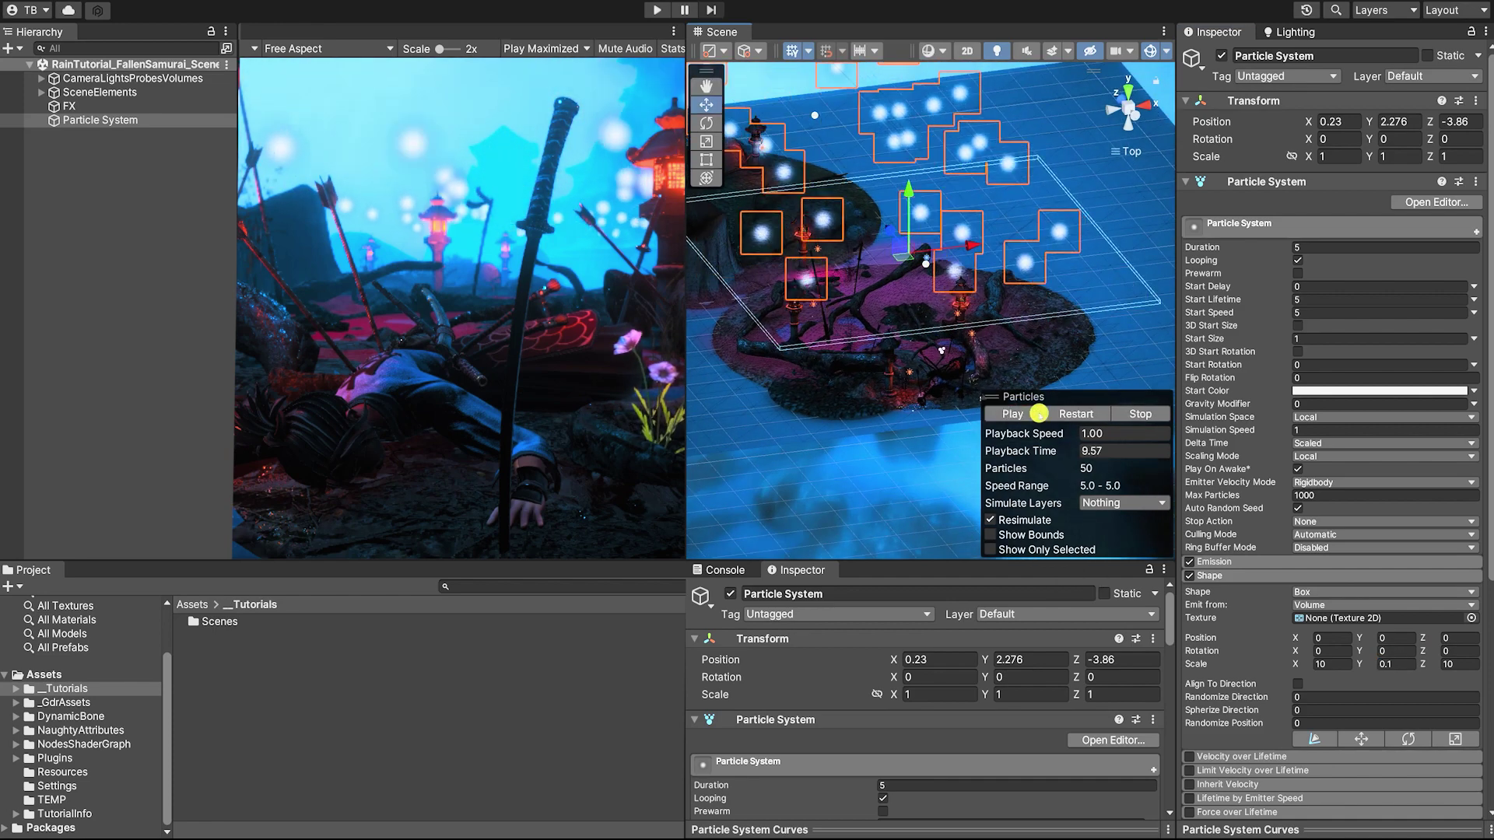
{"action": "scroll", "coordinate": [1331, 498], "scroll_direction": "down", "scroll_amount": 3}
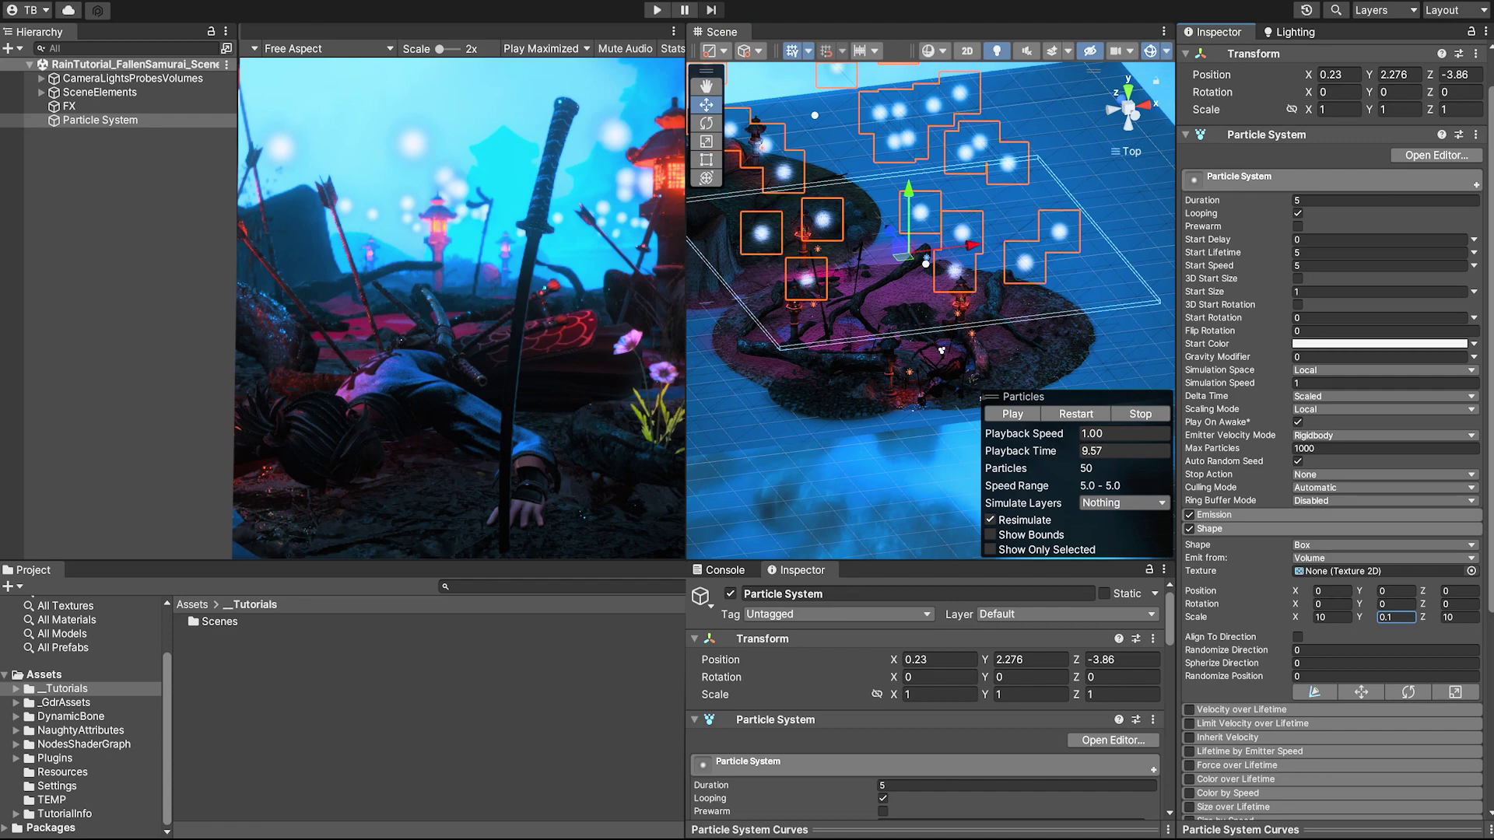
{"action": "left_click", "coordinate": [1007, 412]}
{"action": "left_click_drag", "start_coordinate": [908, 188], "coordinate": [908, 67]}
{"action": "left_click_drag", "start_coordinate": [998, 210], "coordinate": [1027, 378], "text": "alt"}
{"action": "left_click", "coordinate": [1016, 414]}
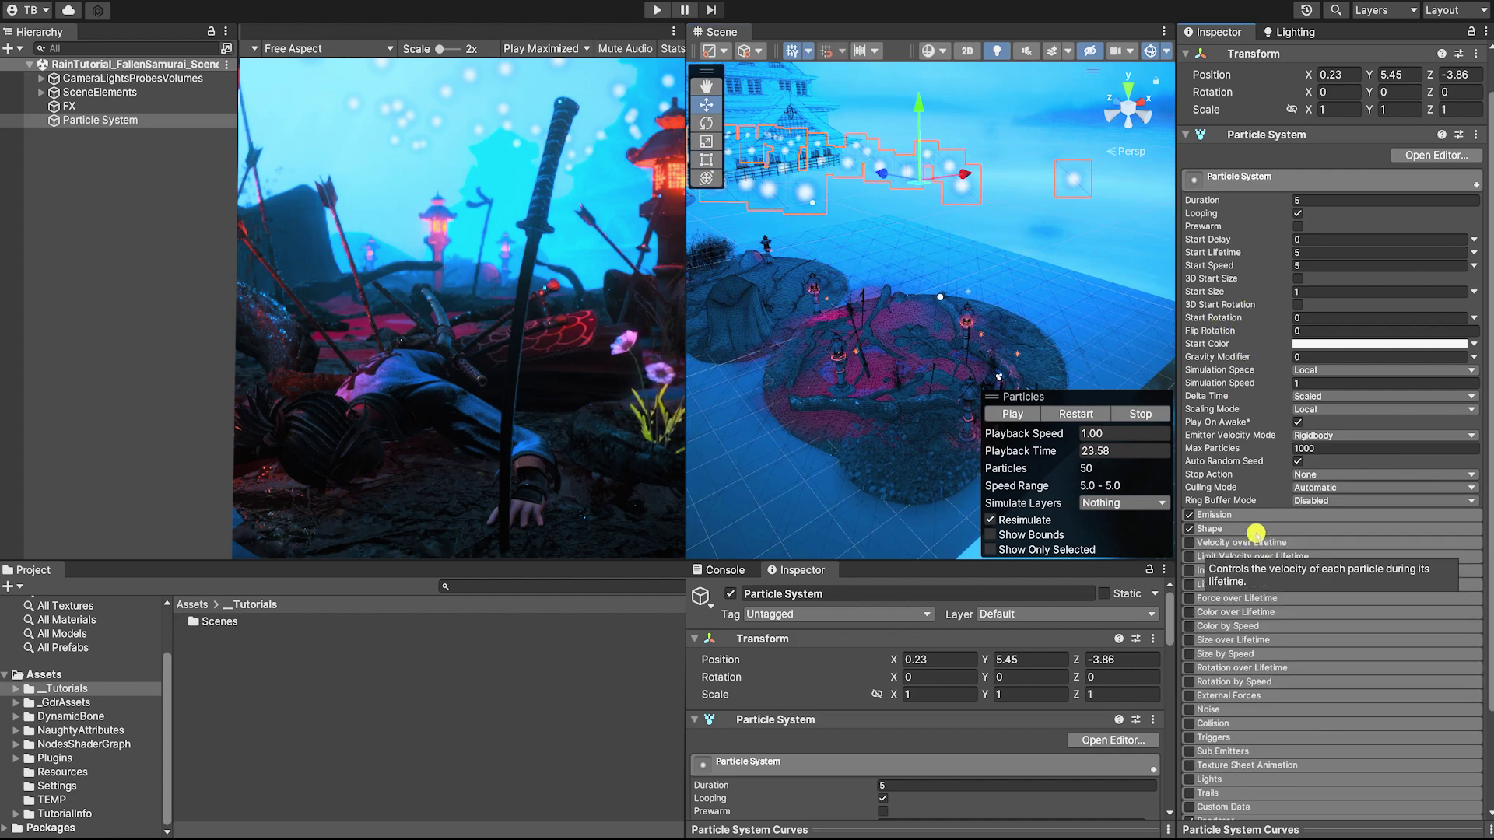
{"action": "scroll", "coordinate": [1338, 552], "scroll_direction": "down", "scroll_amount": 2}
{"action": "scroll", "coordinate": [1339, 552], "scroll_direction": "down", "scroll_amount": 2}
{"action": "left_click", "coordinate": [1285, 616]}
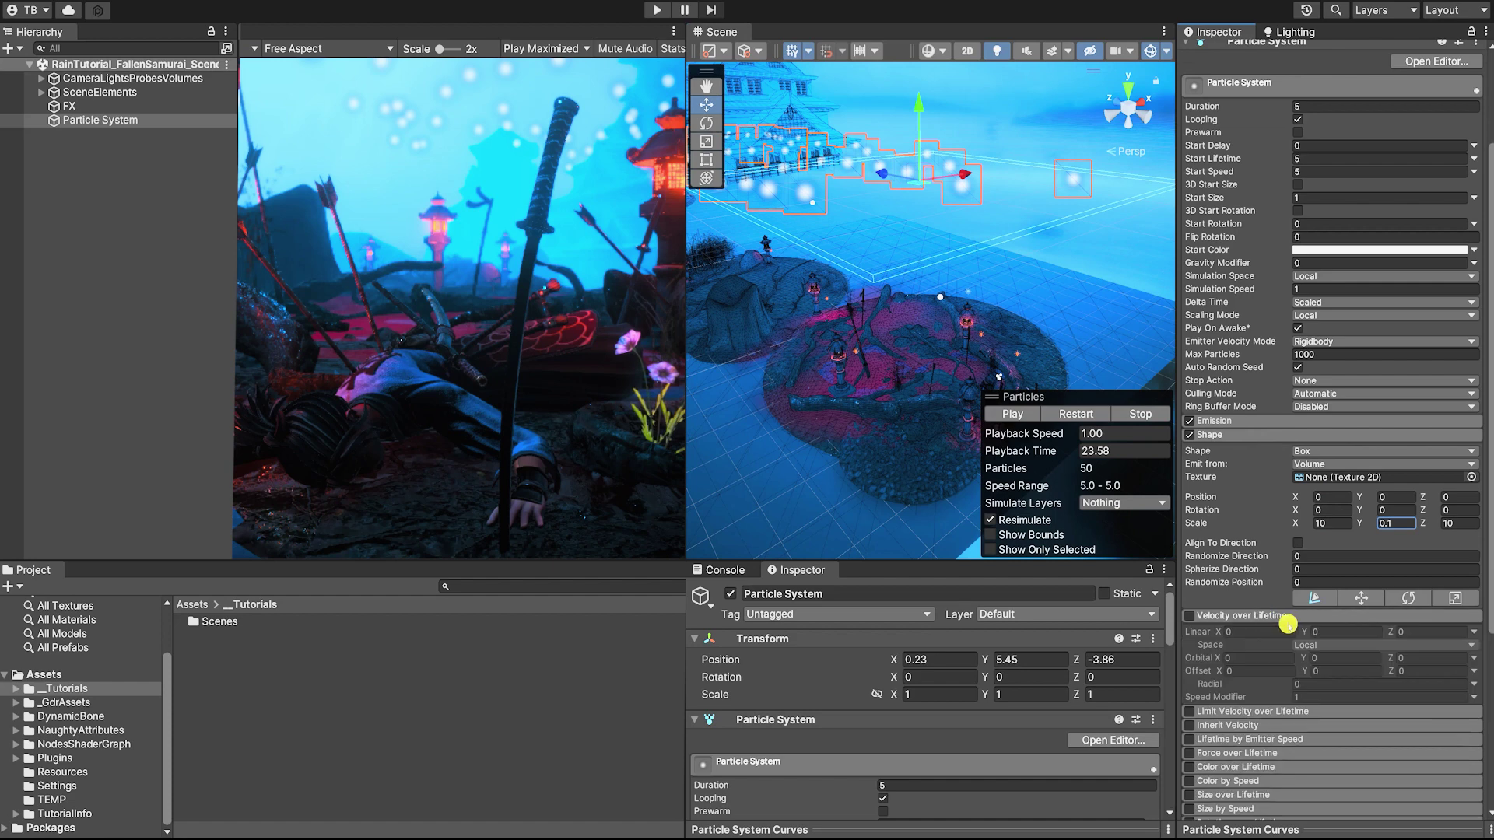
{"action": "left_click", "coordinate": [1247, 615]}
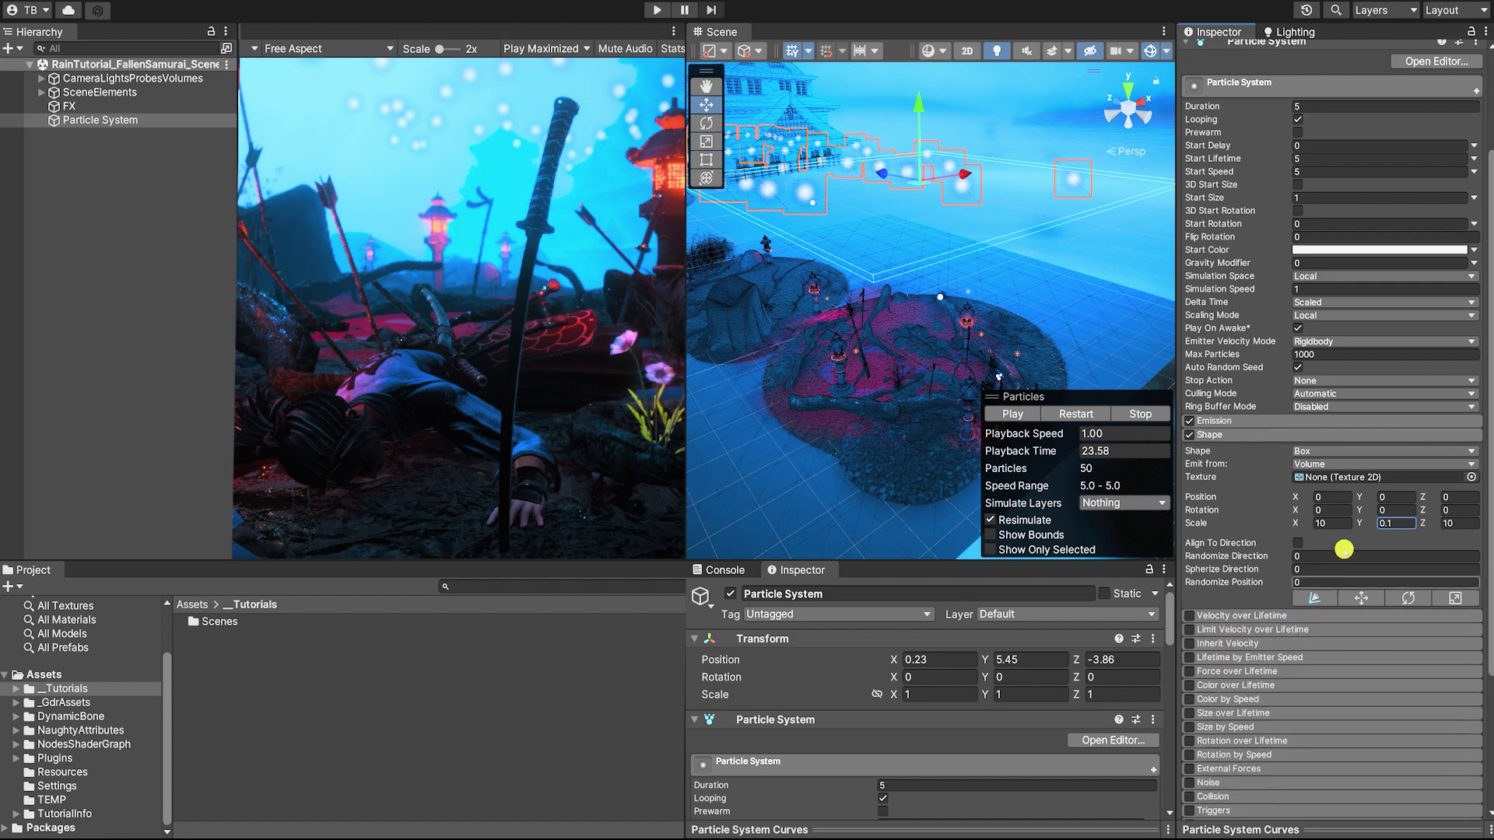
- Enable Force over Lifetime with a Y force of -100 and briefly preview the falling particles
{"action": "scroll", "coordinate": [1334, 544], "scroll_direction": "down", "scroll_amount": 3}
{"action": "left_click", "coordinate": [1206, 531]}
{"action": "left_click", "coordinate": [1190, 531]}
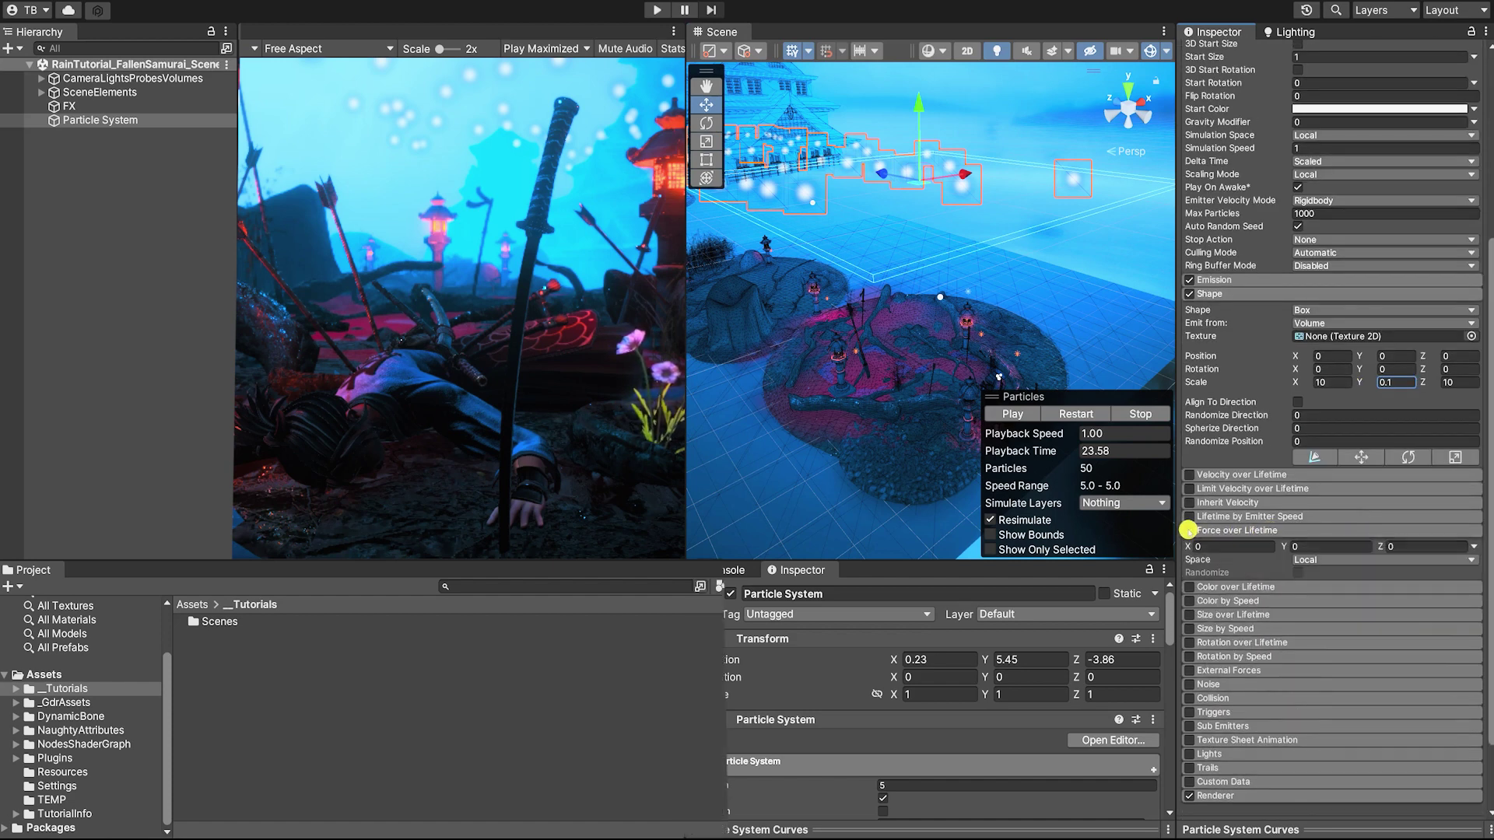
{"action": "left_click", "coordinate": [1312, 546]}
{"action": "type", "text": "-"}
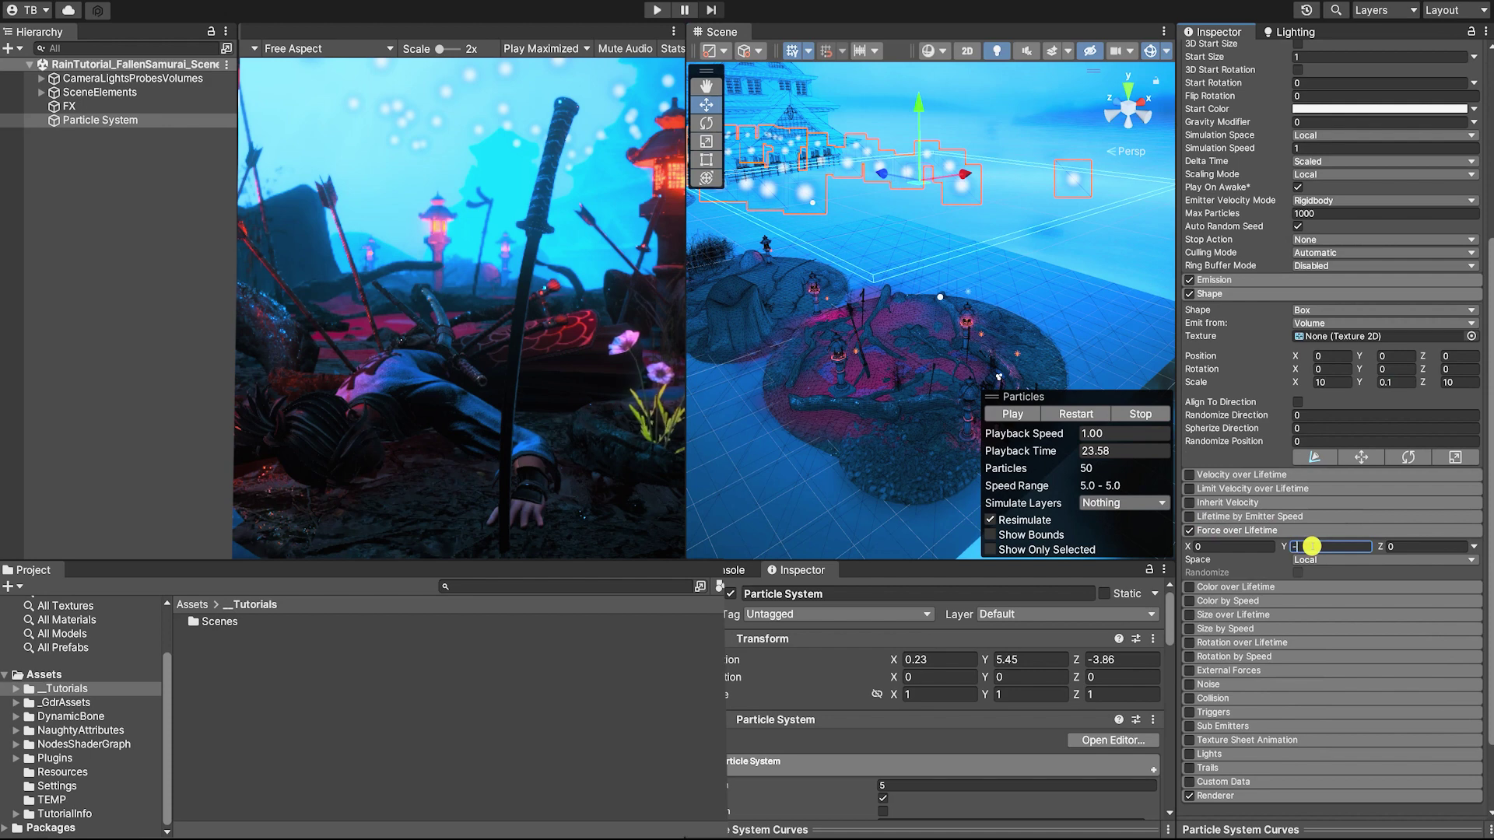
{"action": "type", "text": "100"}
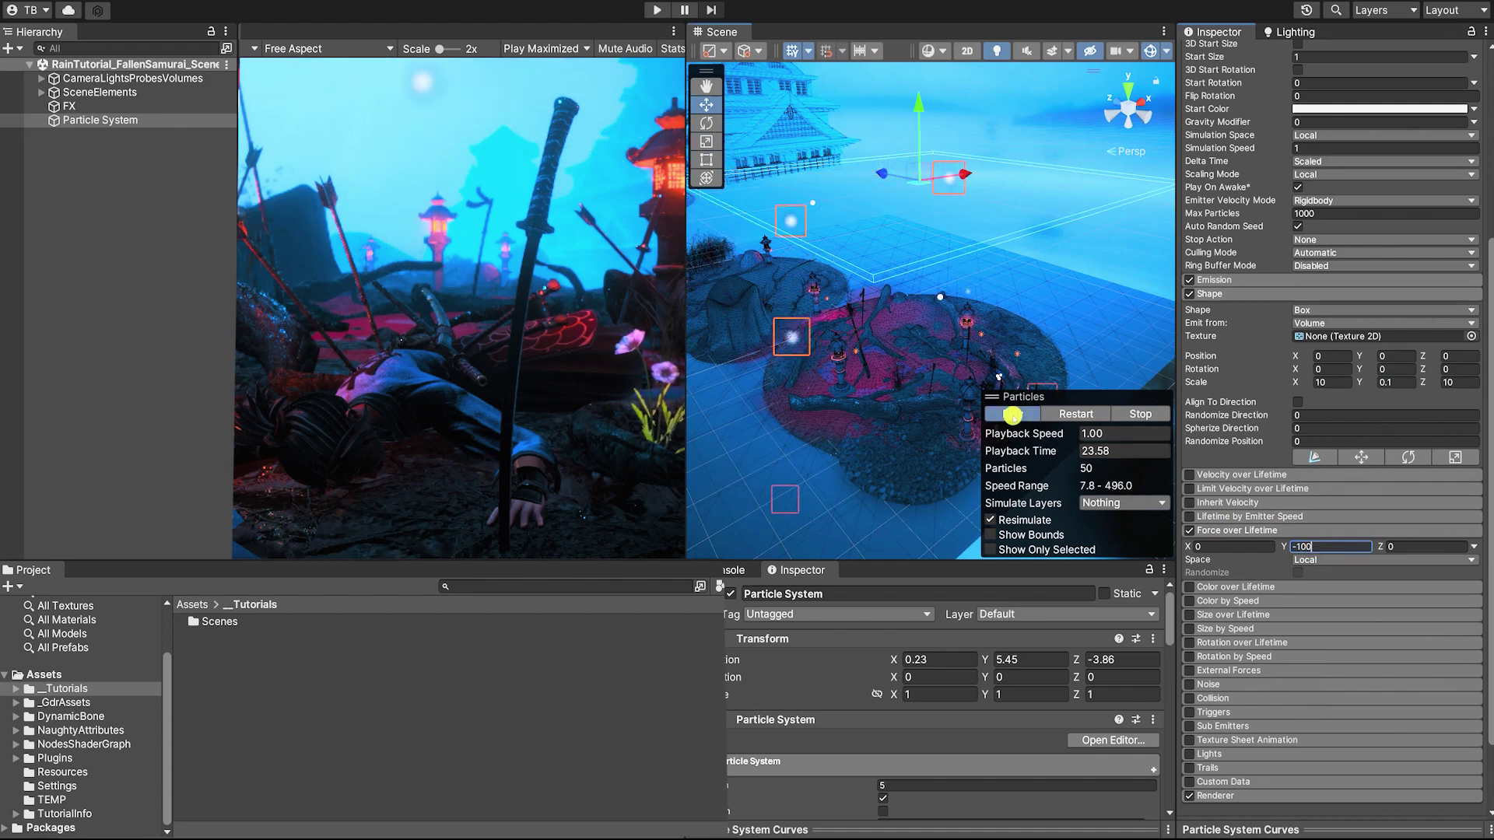
{"action": "left_click", "coordinate": [1012, 414]}
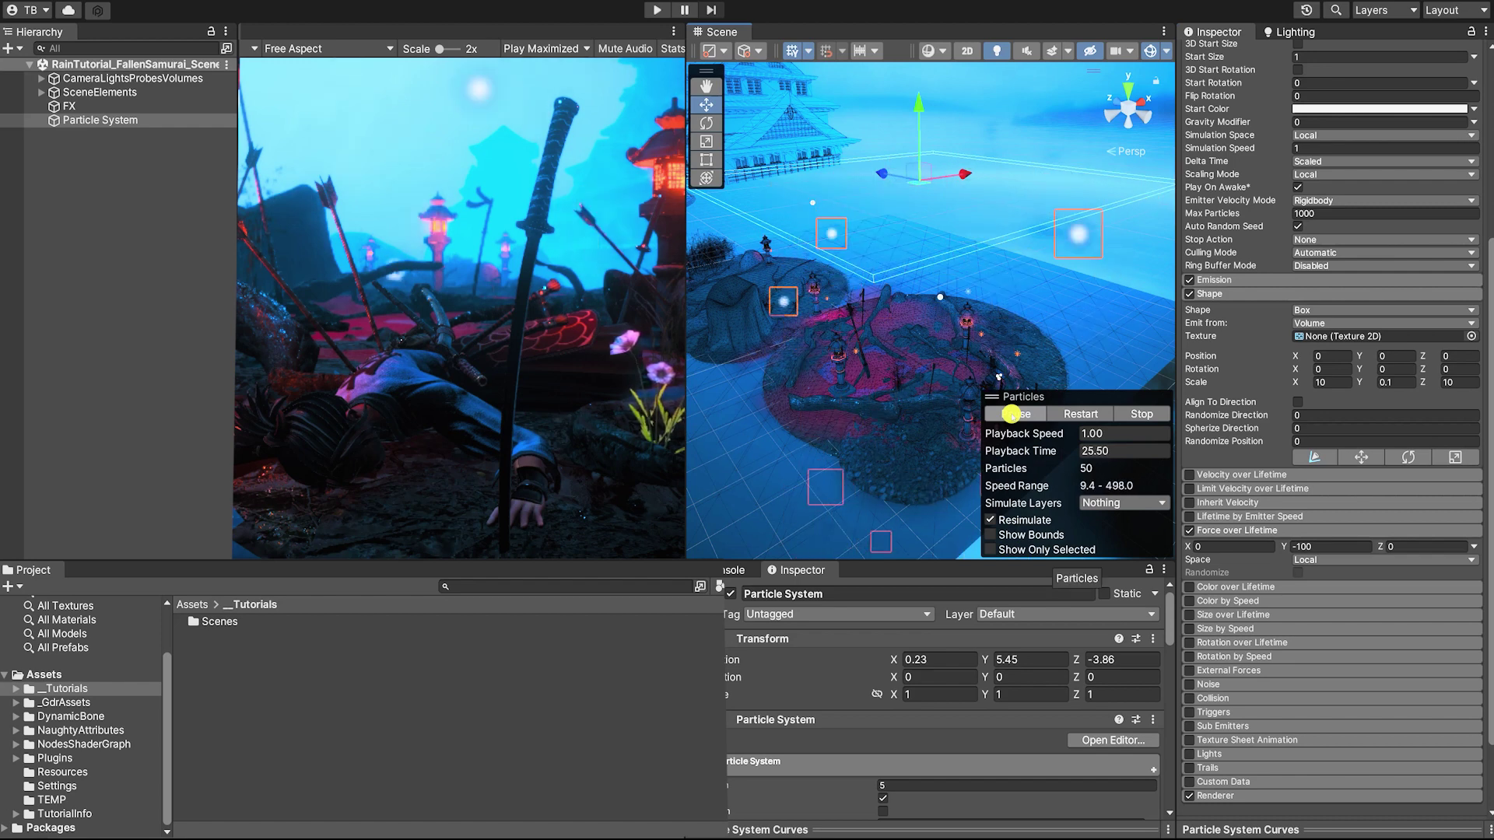
{"action": "left_click", "coordinate": [1012, 414]}
- Try Force over Lifetime values of -1 and about 40.07 on Z, and 60 on X
{"action": "left_click", "coordinate": [1438, 546]}
{"action": "type", "text": "-1"}
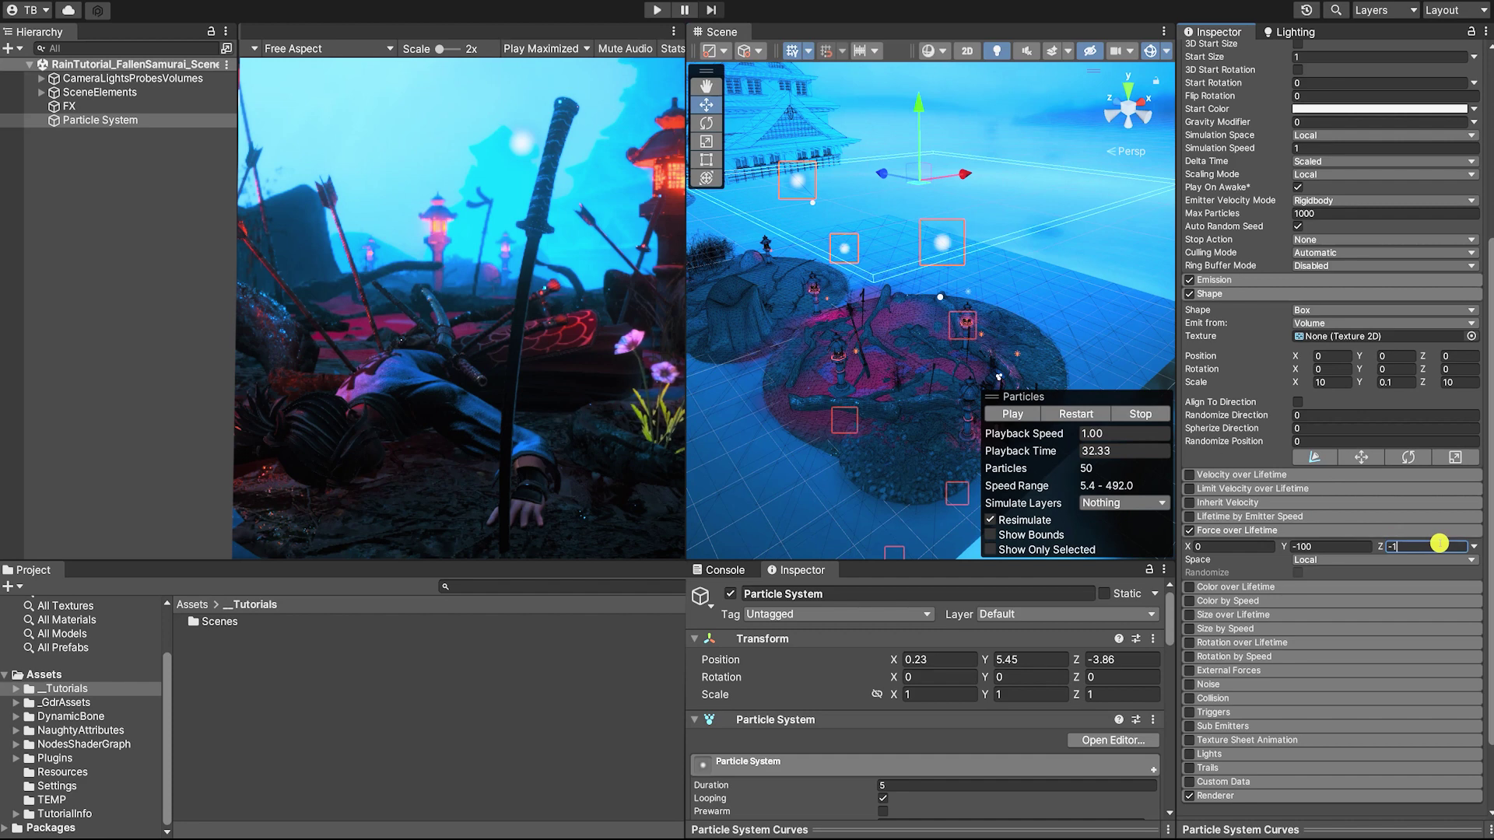
{"action": "left_click_drag", "start_coordinate": [1382, 546], "coordinate": [926, 532]}
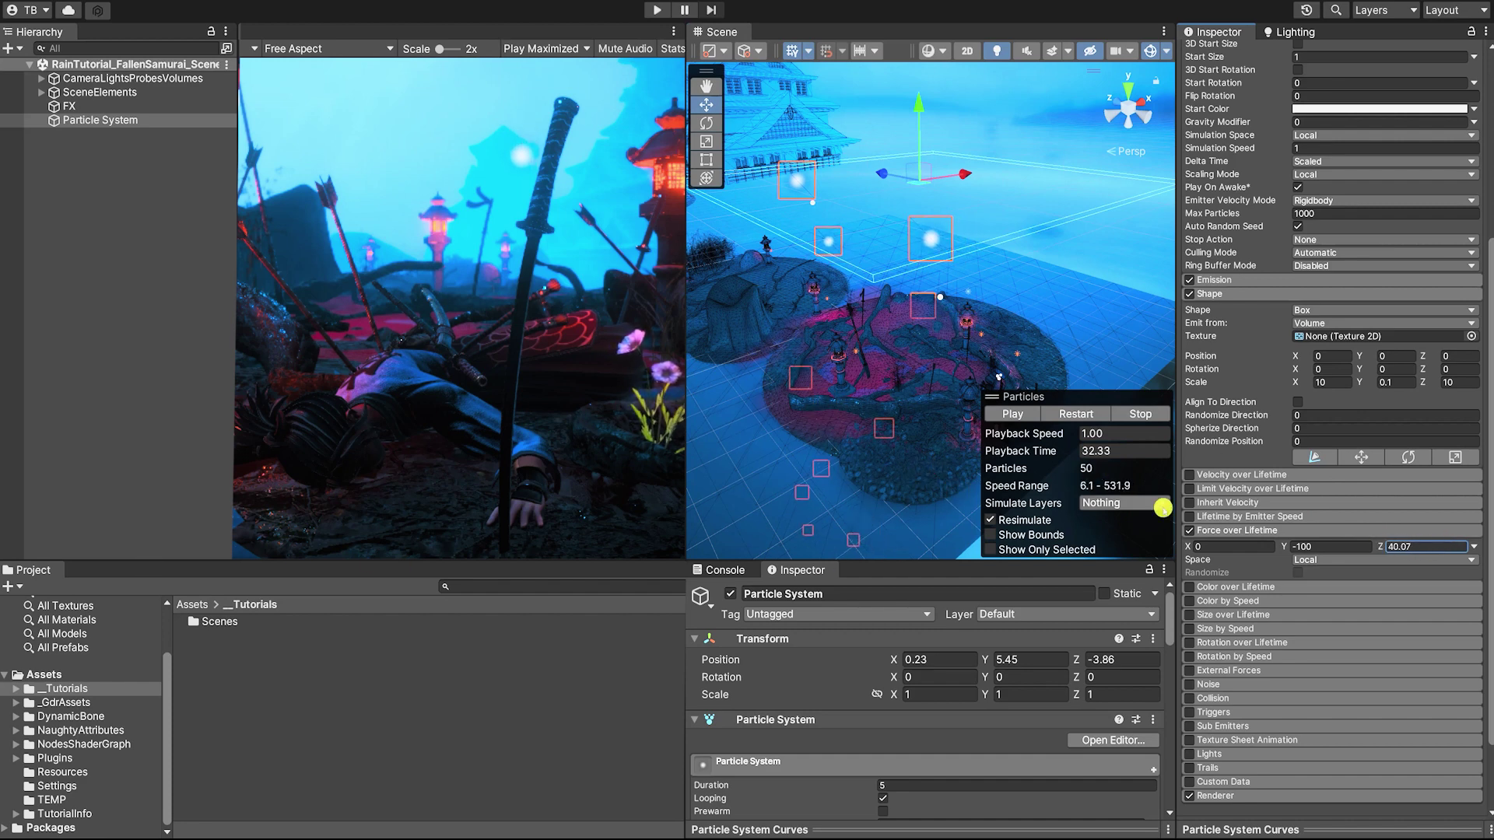
{"action": "left_click", "coordinate": [1208, 547]}
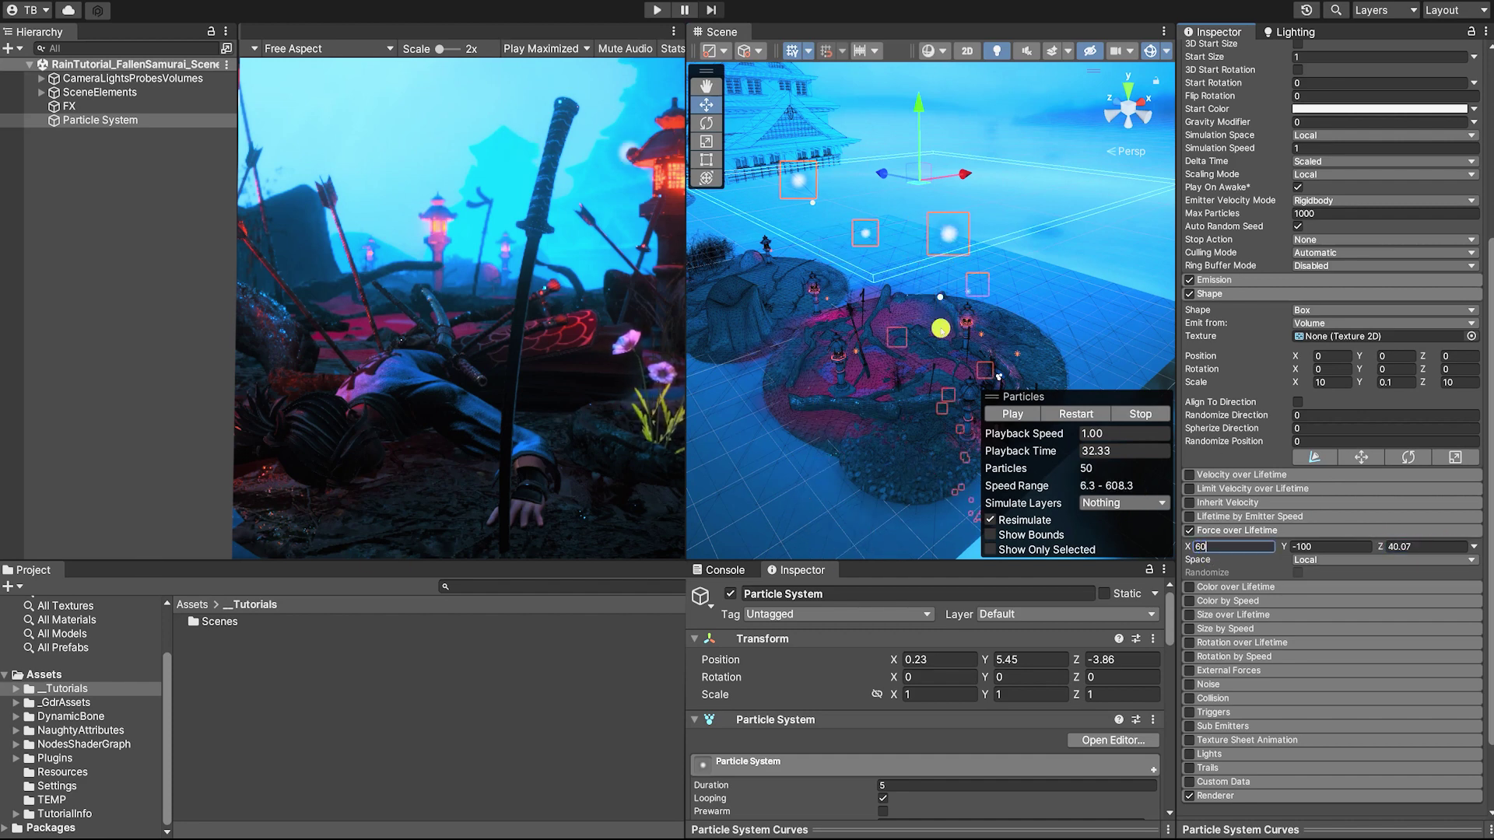
- Set the Force over Lifetime values to 2 on X and -1 on Z
{"action": "left_click", "coordinate": [1449, 549]}
{"action": "type", "text": "-1"}
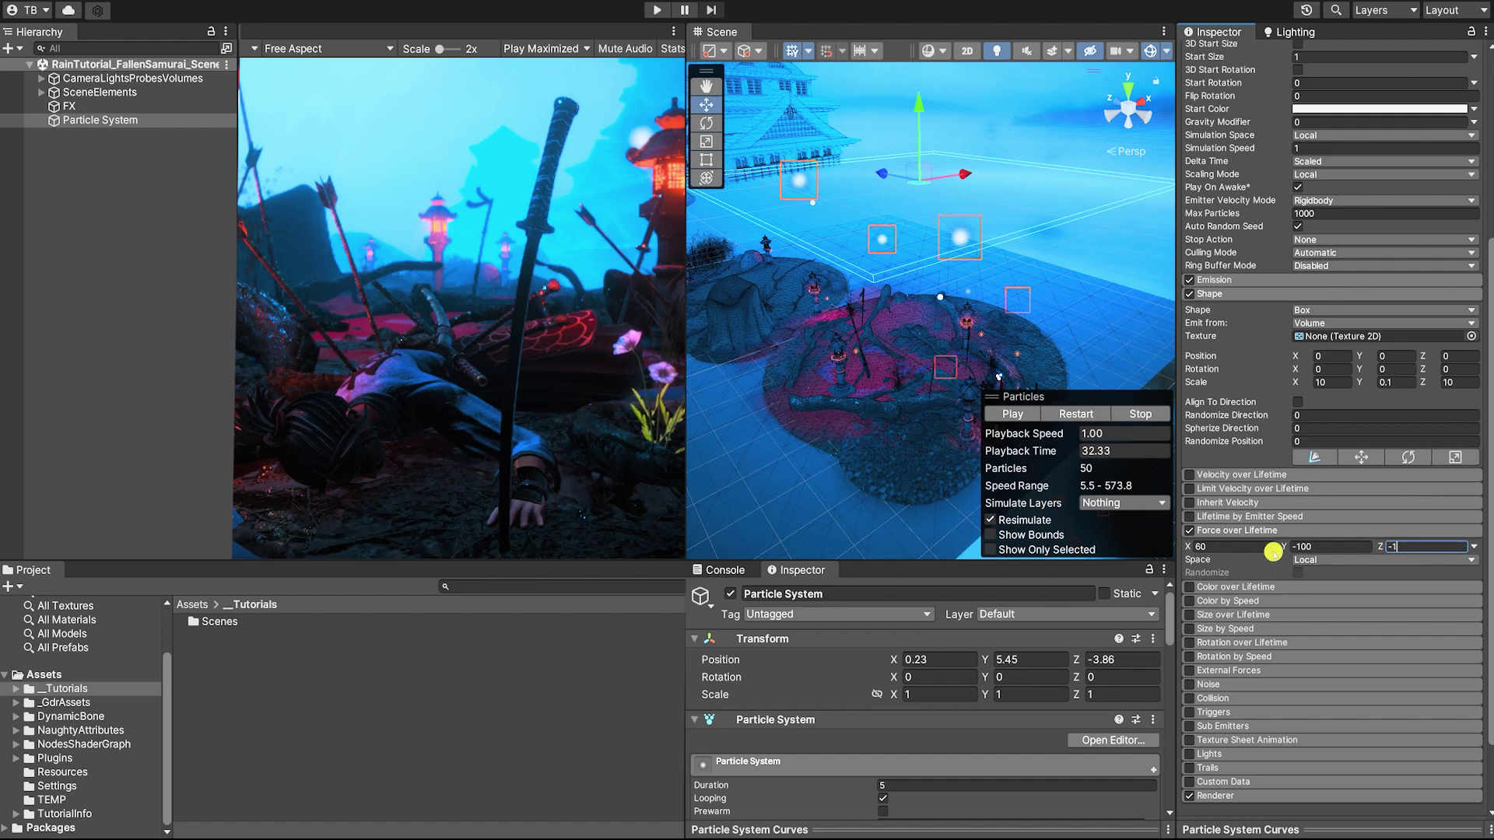
- Switch Force over Lifetime to Random Between Two Constants with second values of 10, -100 and -10, and briefly preview the particles
{"action": "left_click", "coordinate": [1473, 546]}
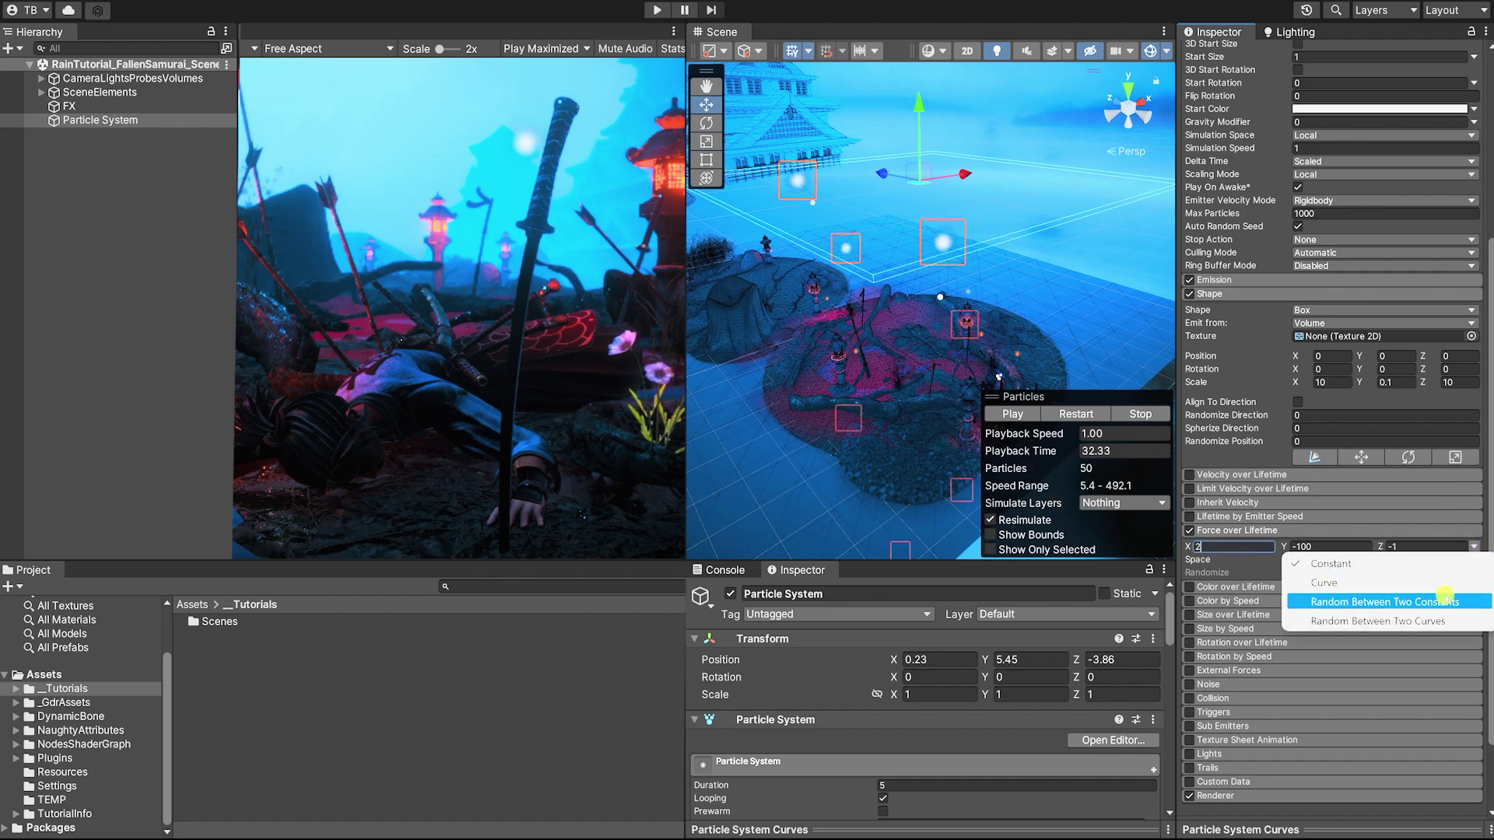
{"action": "left_click", "coordinate": [1370, 601]}
{"action": "left_click", "coordinate": [1362, 558]}
{"action": "type", "text": "-100"}
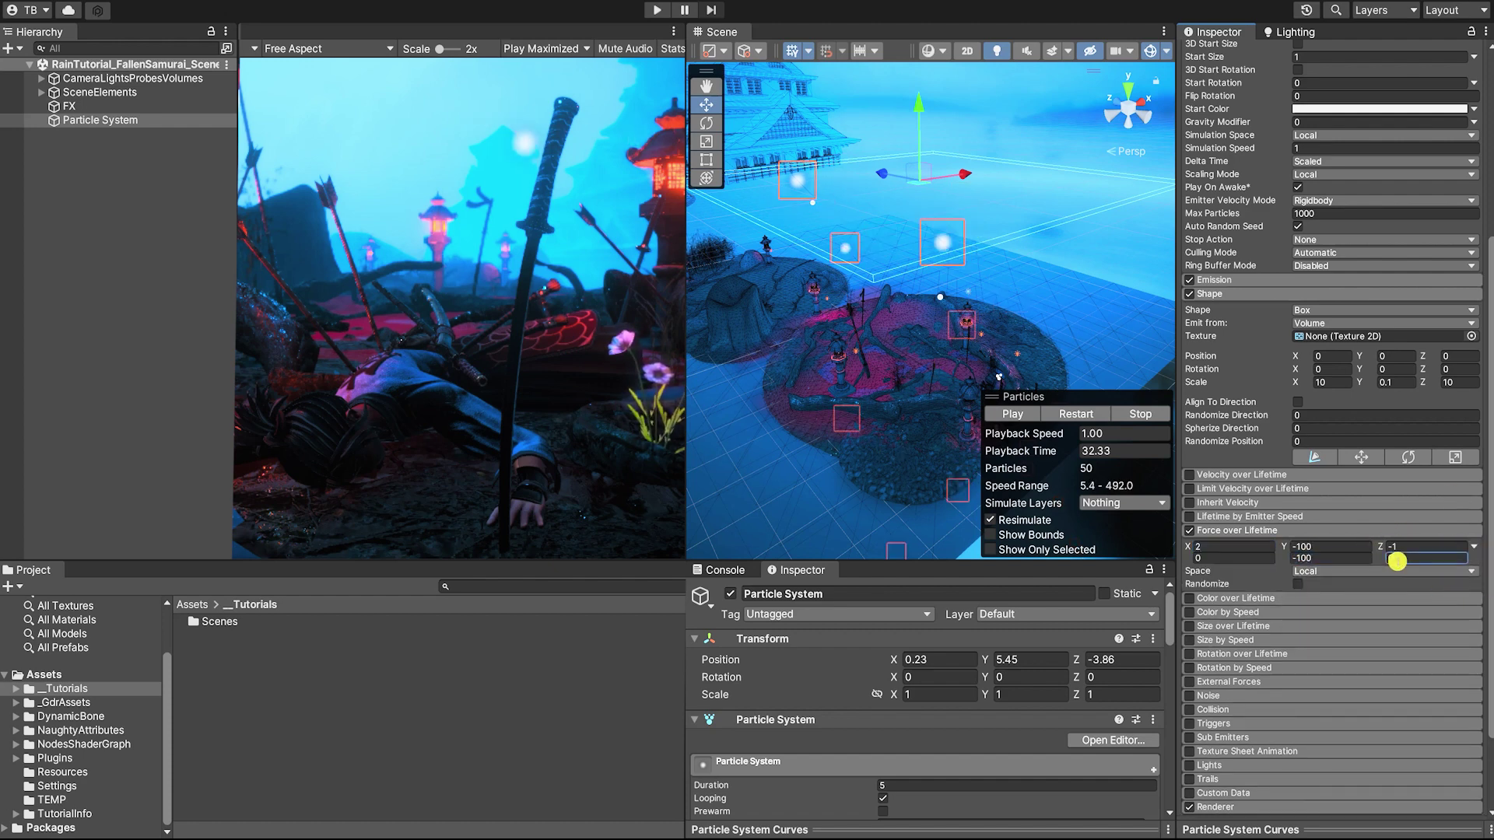
{"action": "type", "text": "10"}
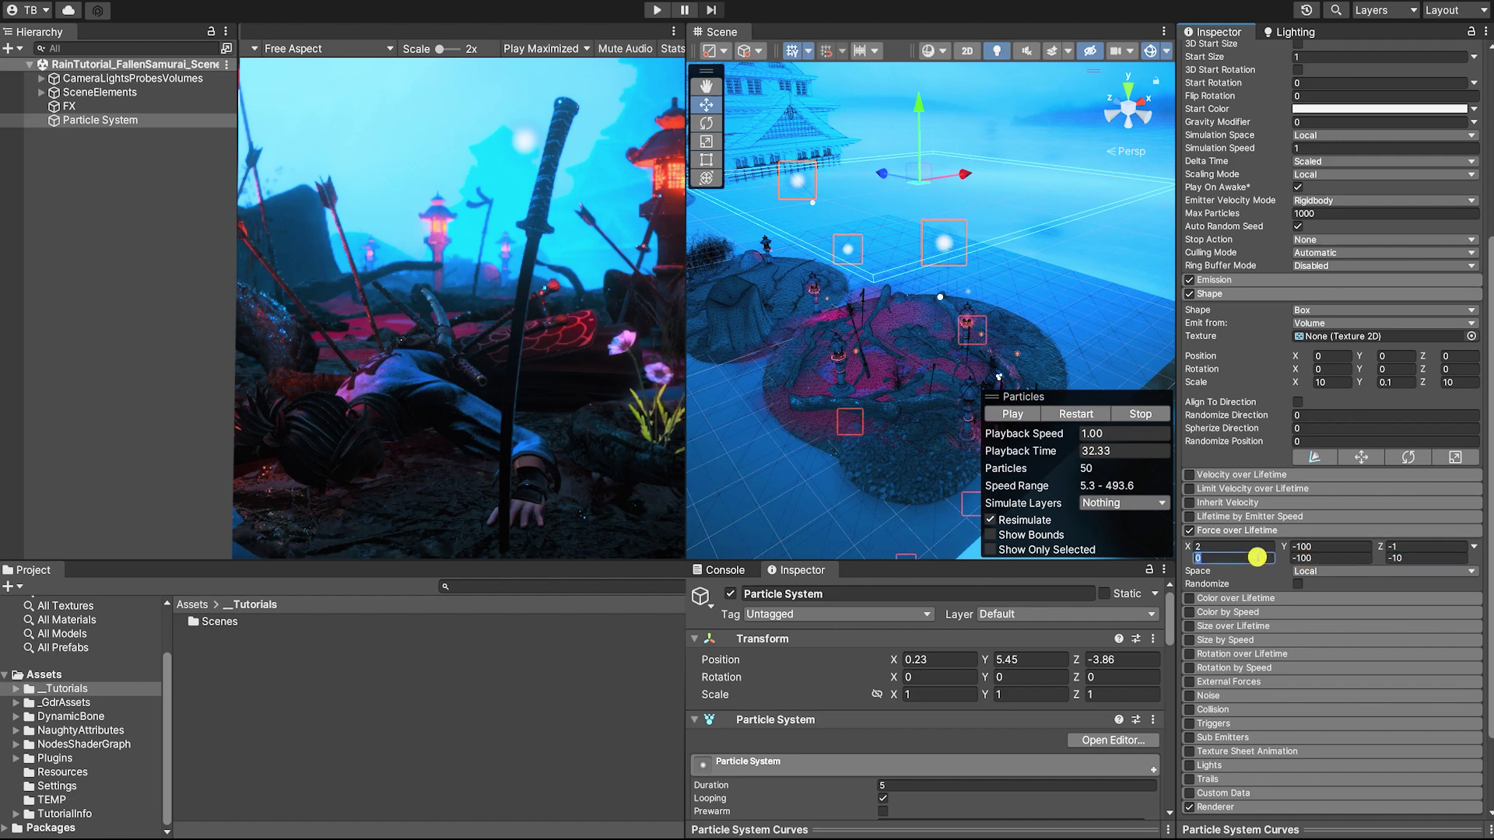
{"action": "type", "text": "10"}
{"action": "left_click", "coordinate": [1023, 416]}
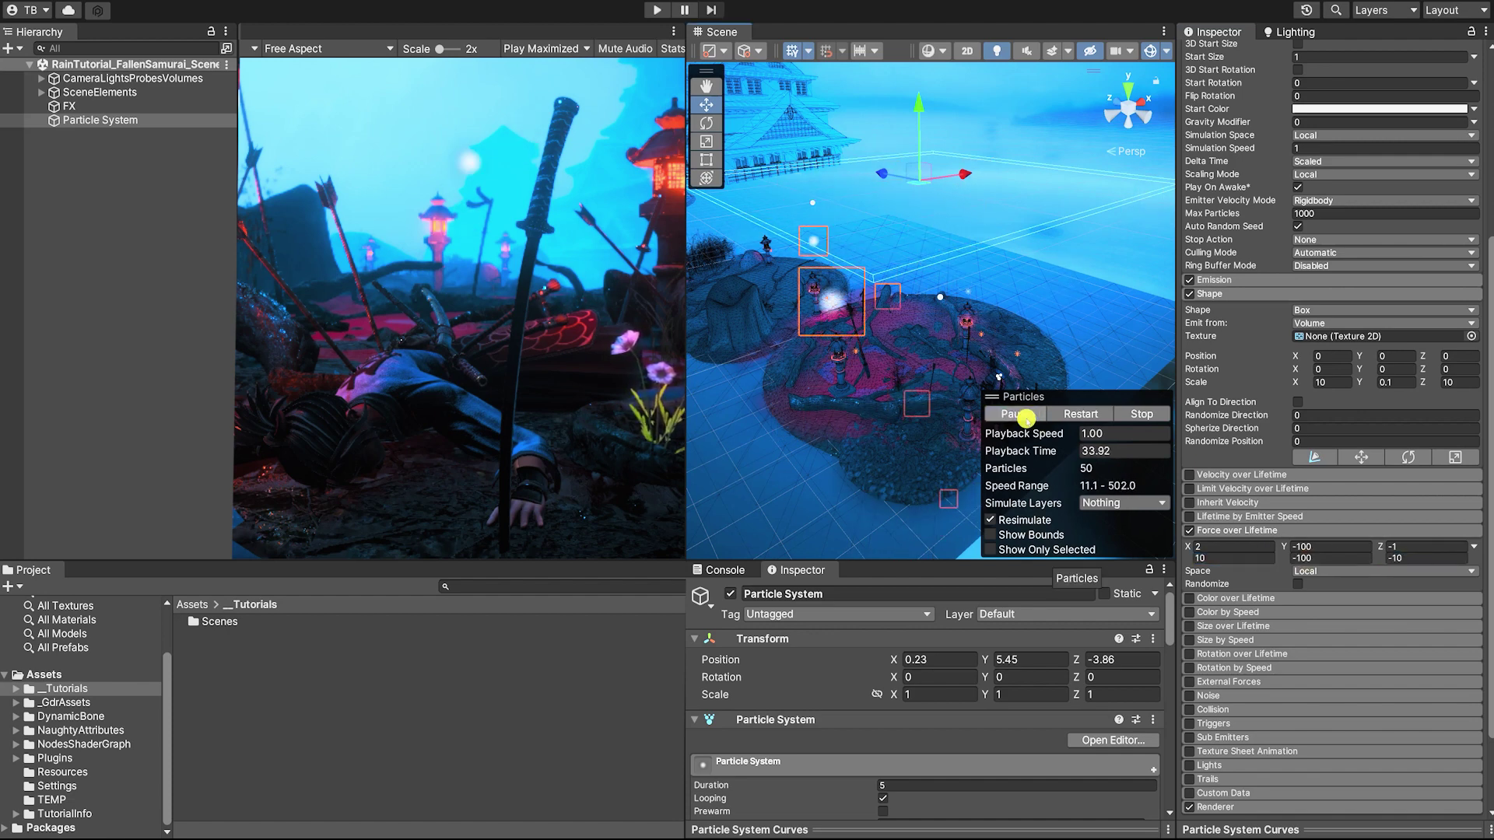
{"action": "left_click", "coordinate": [1024, 415]}
- Set the X force range to between 1 and 5 and briefly preview the particles
{"action": "left_click", "coordinate": [1244, 558]}
{"action": "type", "text": "5"}
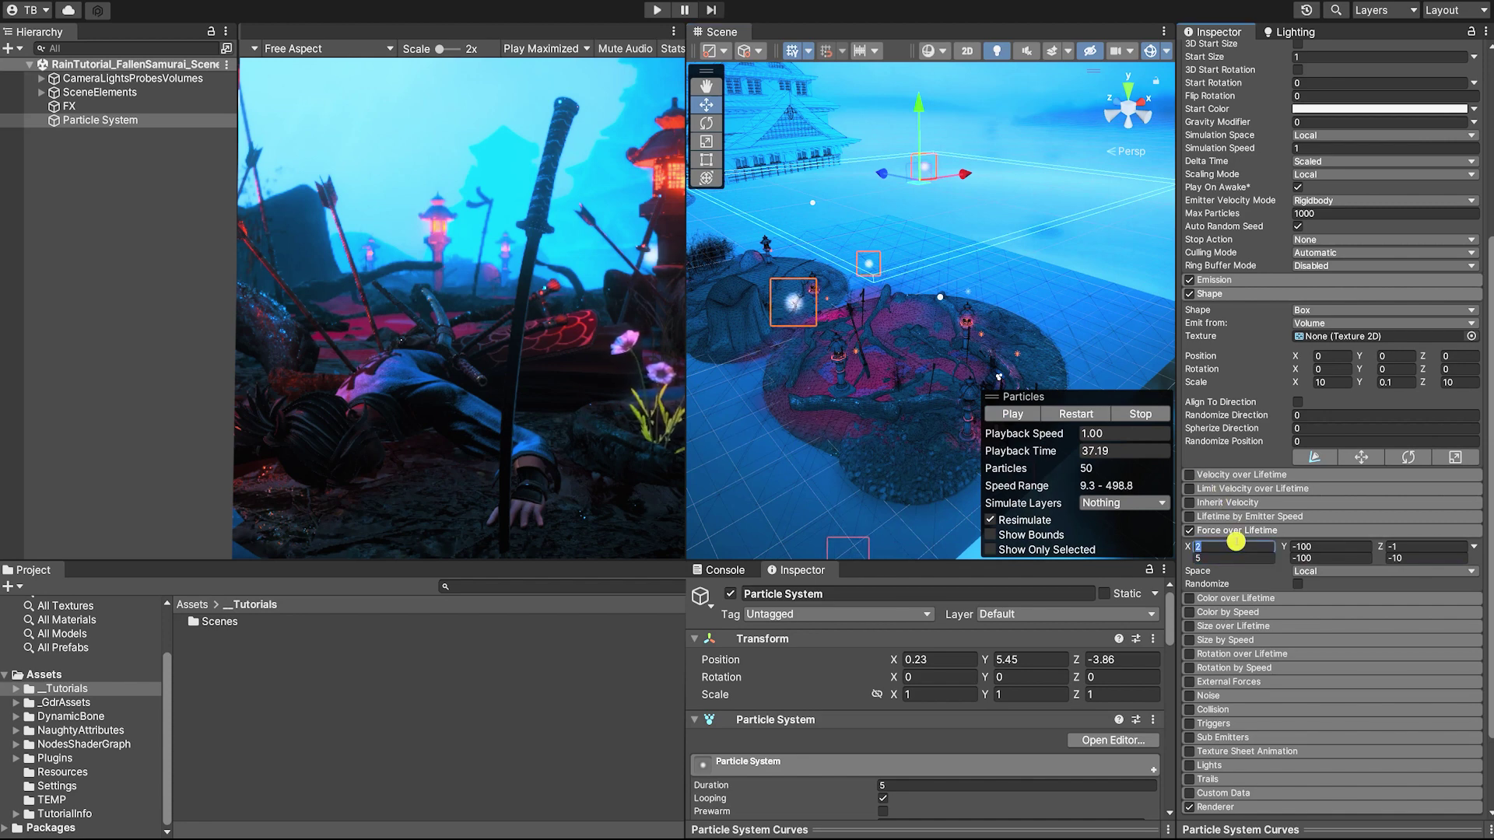
{"action": "left_click", "coordinate": [1014, 413]}
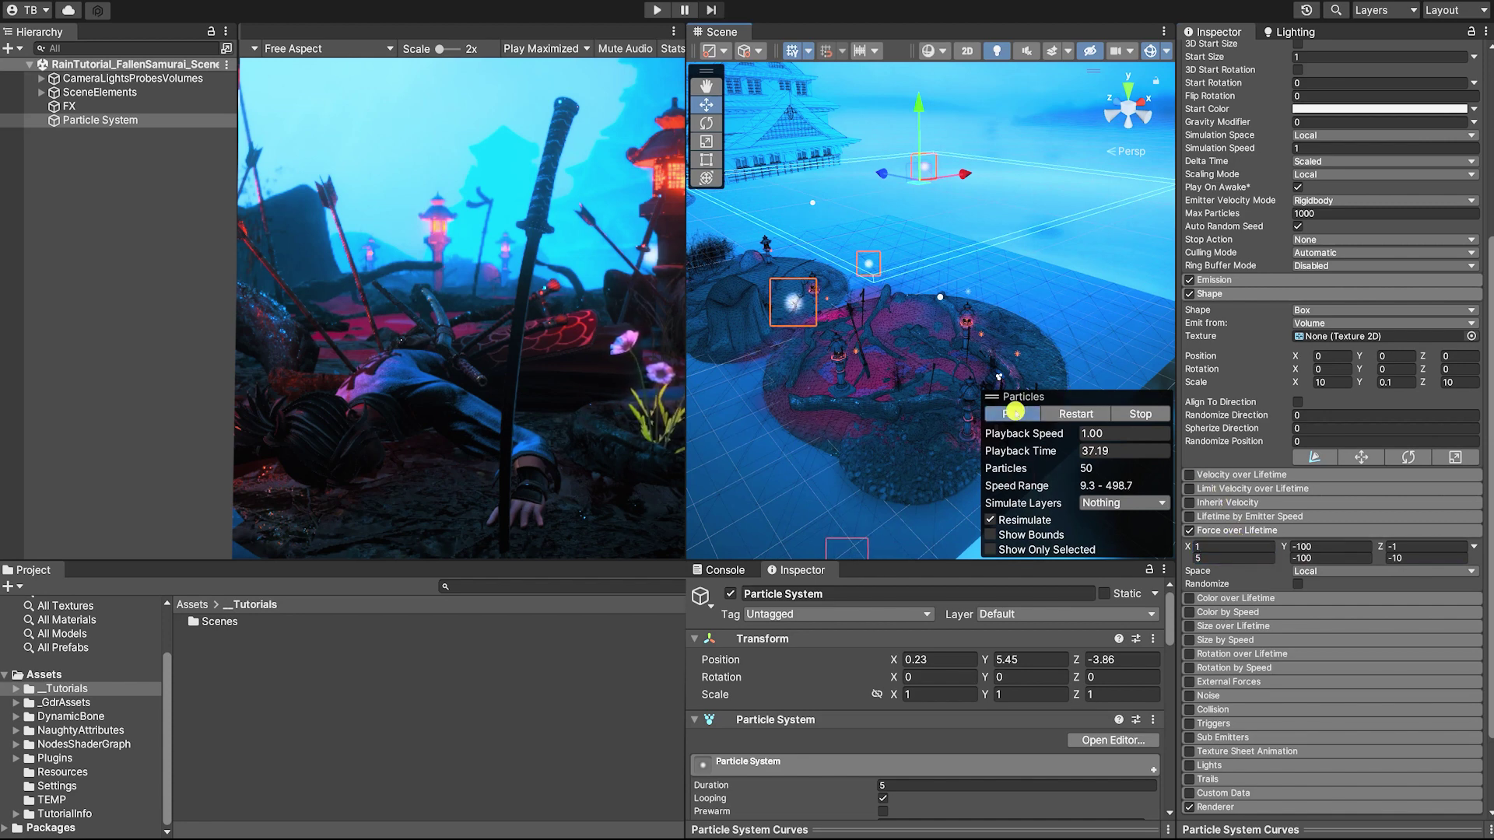
{"action": "left_click", "coordinate": [1014, 413]}
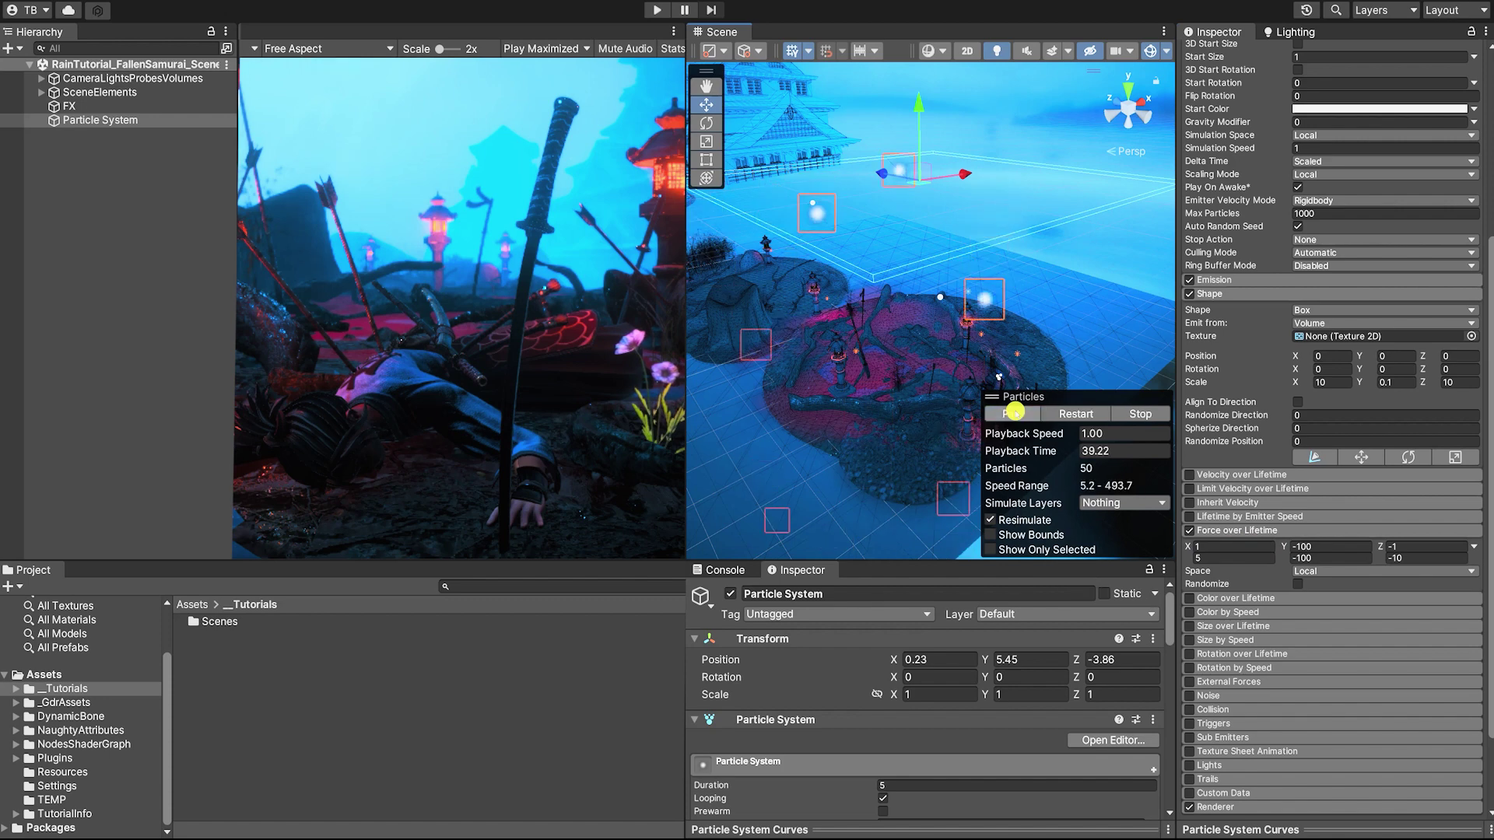
- Set the particles' Start Size to 0.05 and the Emission Rate over Time to 300
{"action": "scroll", "coordinate": [1307, 506], "scroll_direction": "up", "scroll_amount": 4}
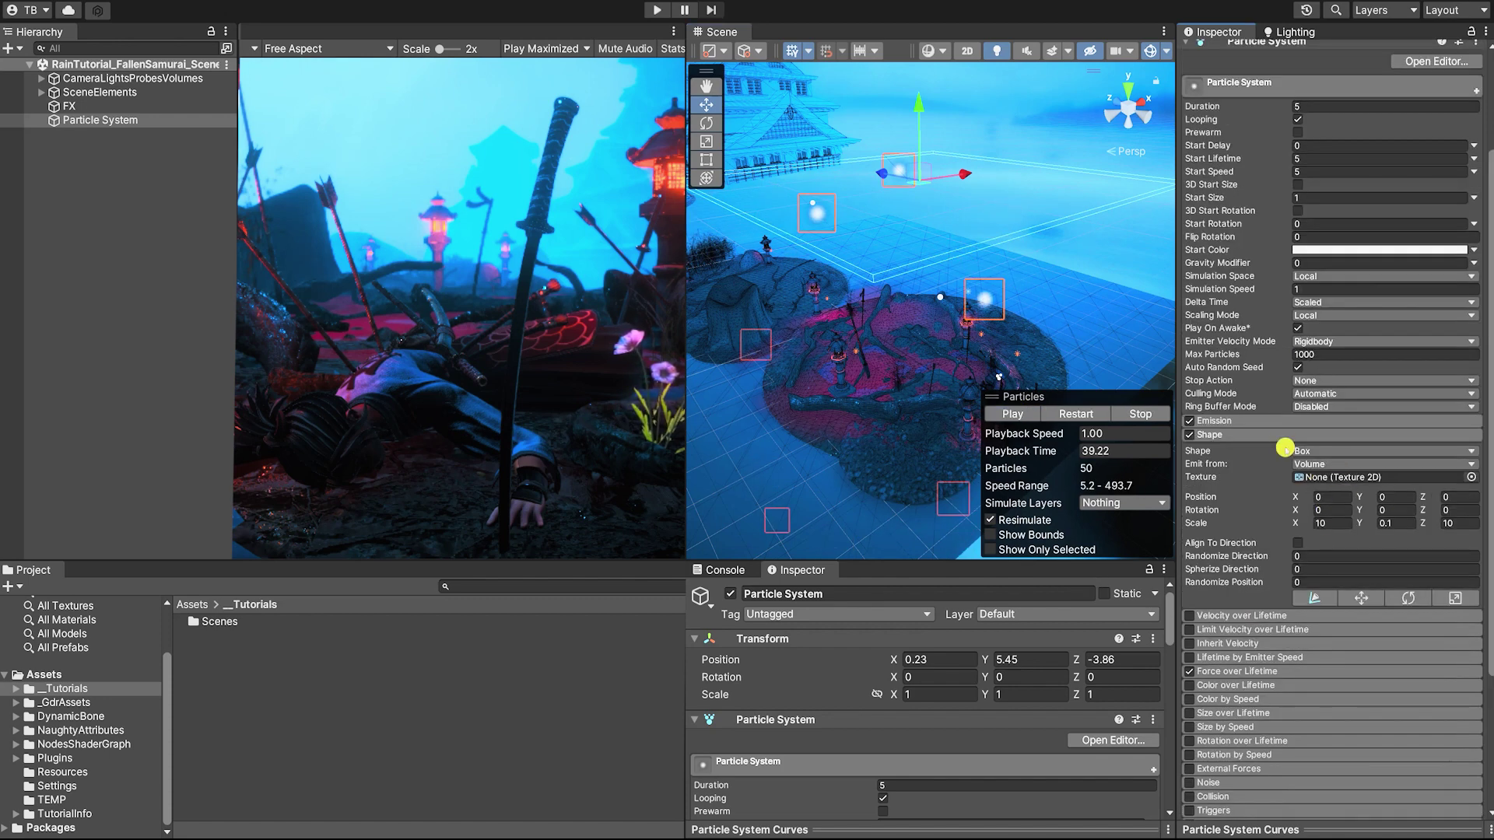
{"action": "left_click", "coordinate": [1276, 424]}
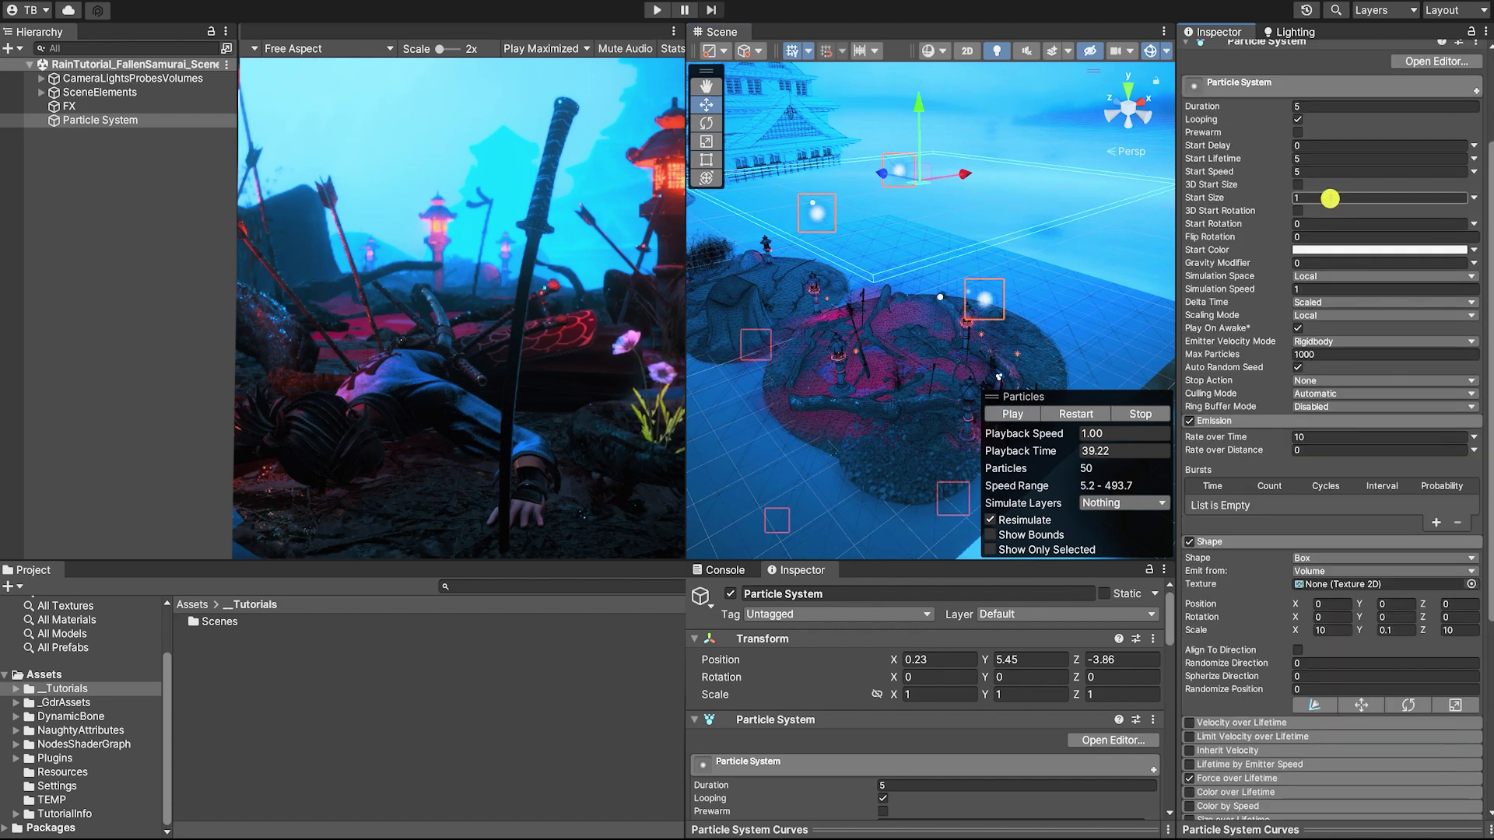
{"action": "type", "text": ".05"}
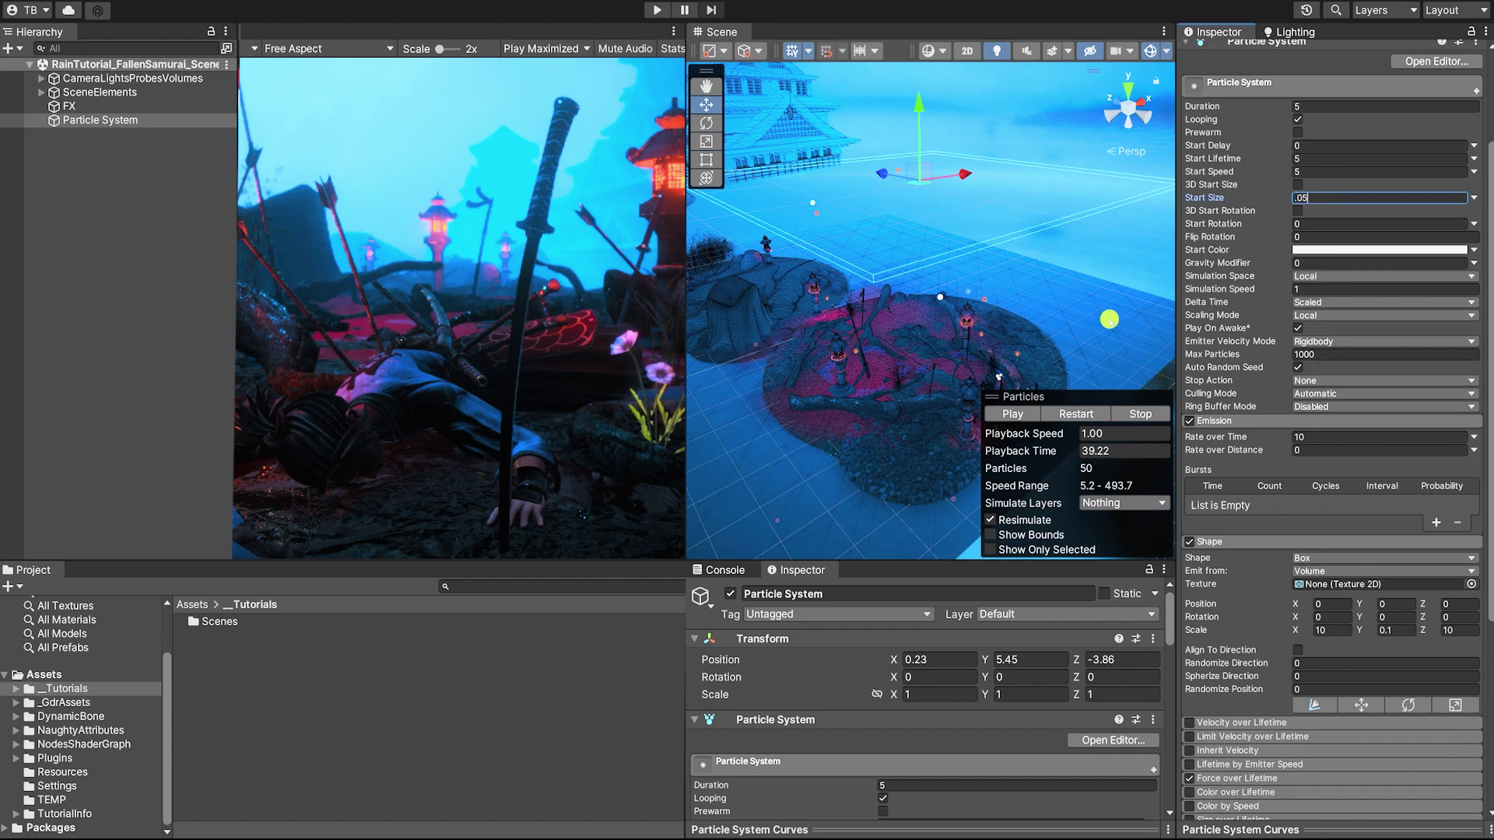
{"action": "left_click", "coordinate": [1334, 436]}
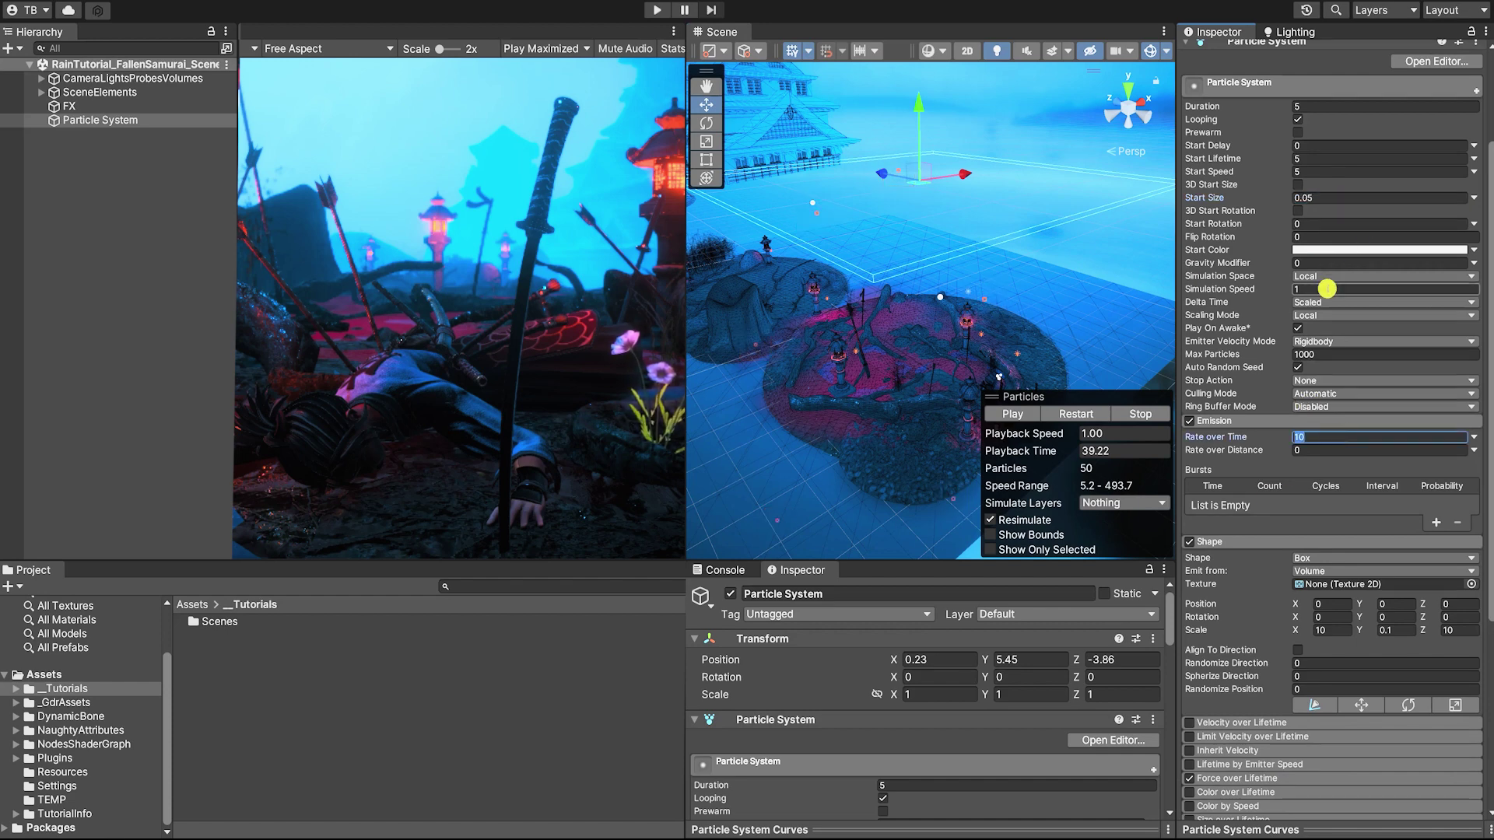
{"action": "type", "text": "300"}
- Set the Start Lifetime to 3 and briefly preview the particles
{"action": "left_click", "coordinate": [1312, 158]}
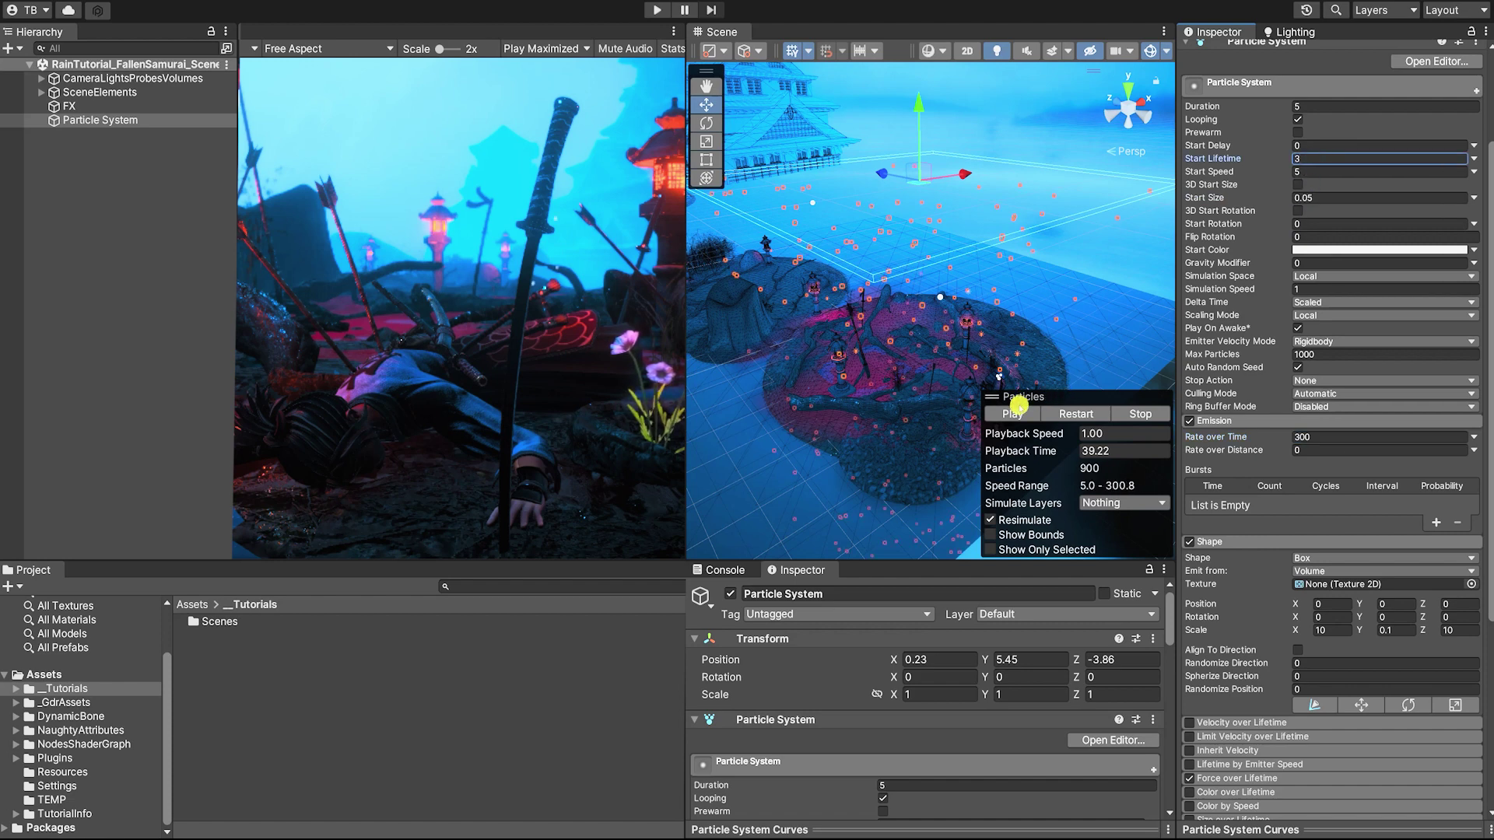
{"action": "left_click", "coordinate": [1019, 406]}
{"action": "left_click", "coordinate": [1018, 405]}
- Make the Start Size random between the constants 0.03 and 0.07, and set the particle system's Duration to 1.5
{"action": "left_click", "coordinate": [1474, 197]}
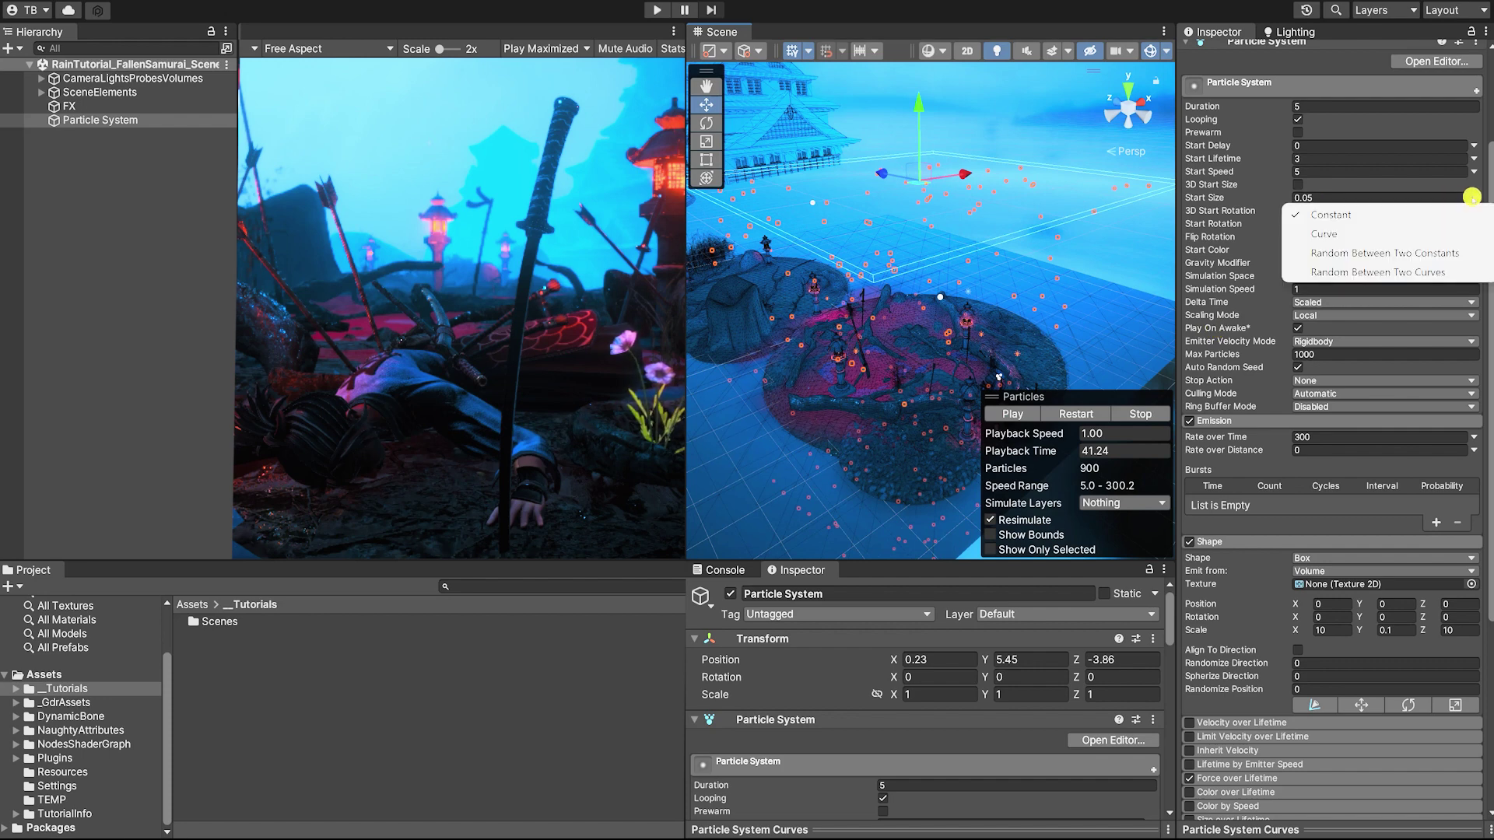
{"action": "left_click", "coordinate": [1412, 242]}
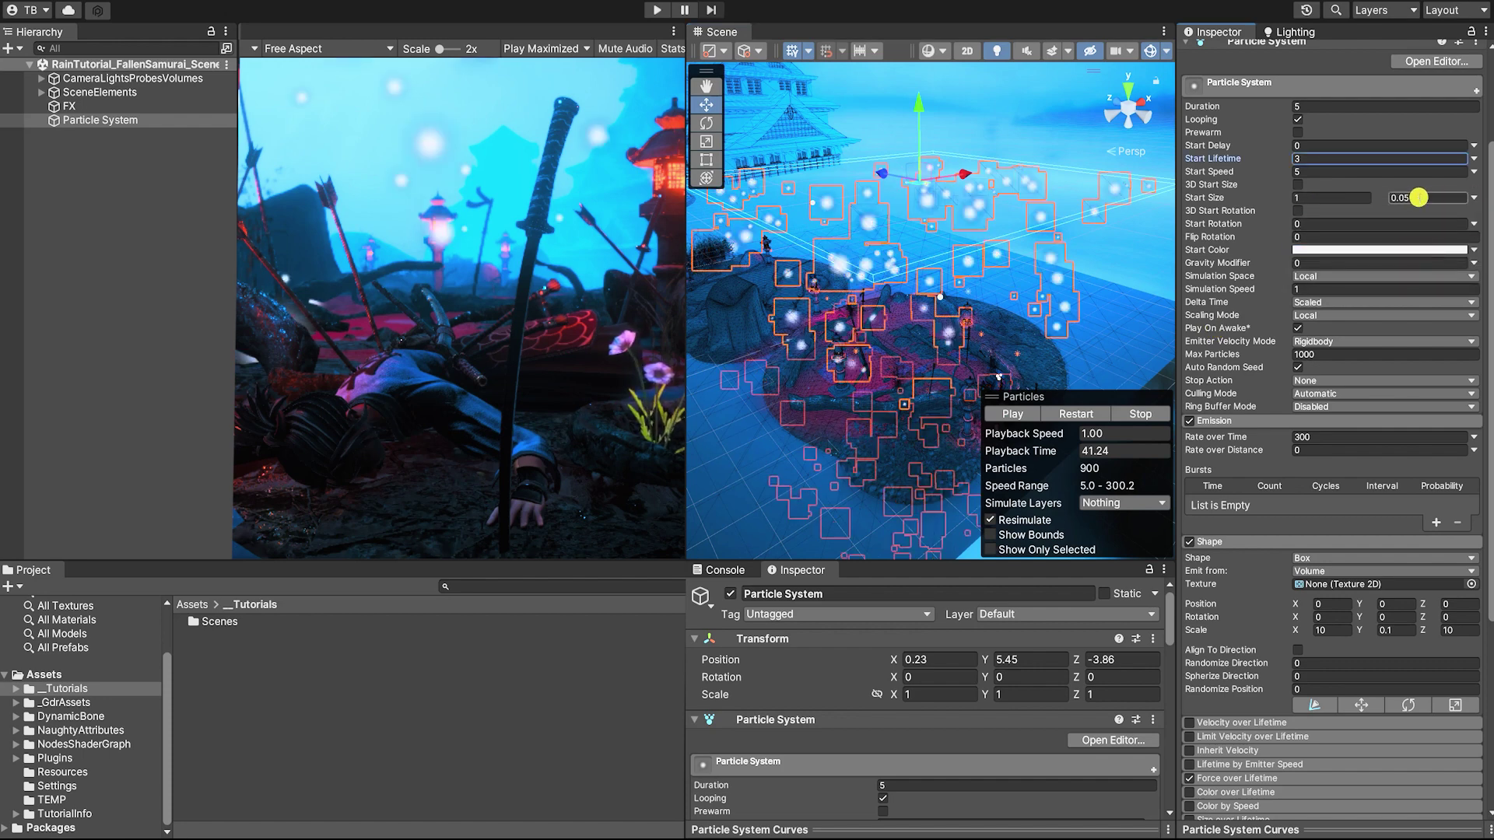
{"action": "type", "text": ".07"}
{"action": "left_click", "coordinate": [1354, 196]}
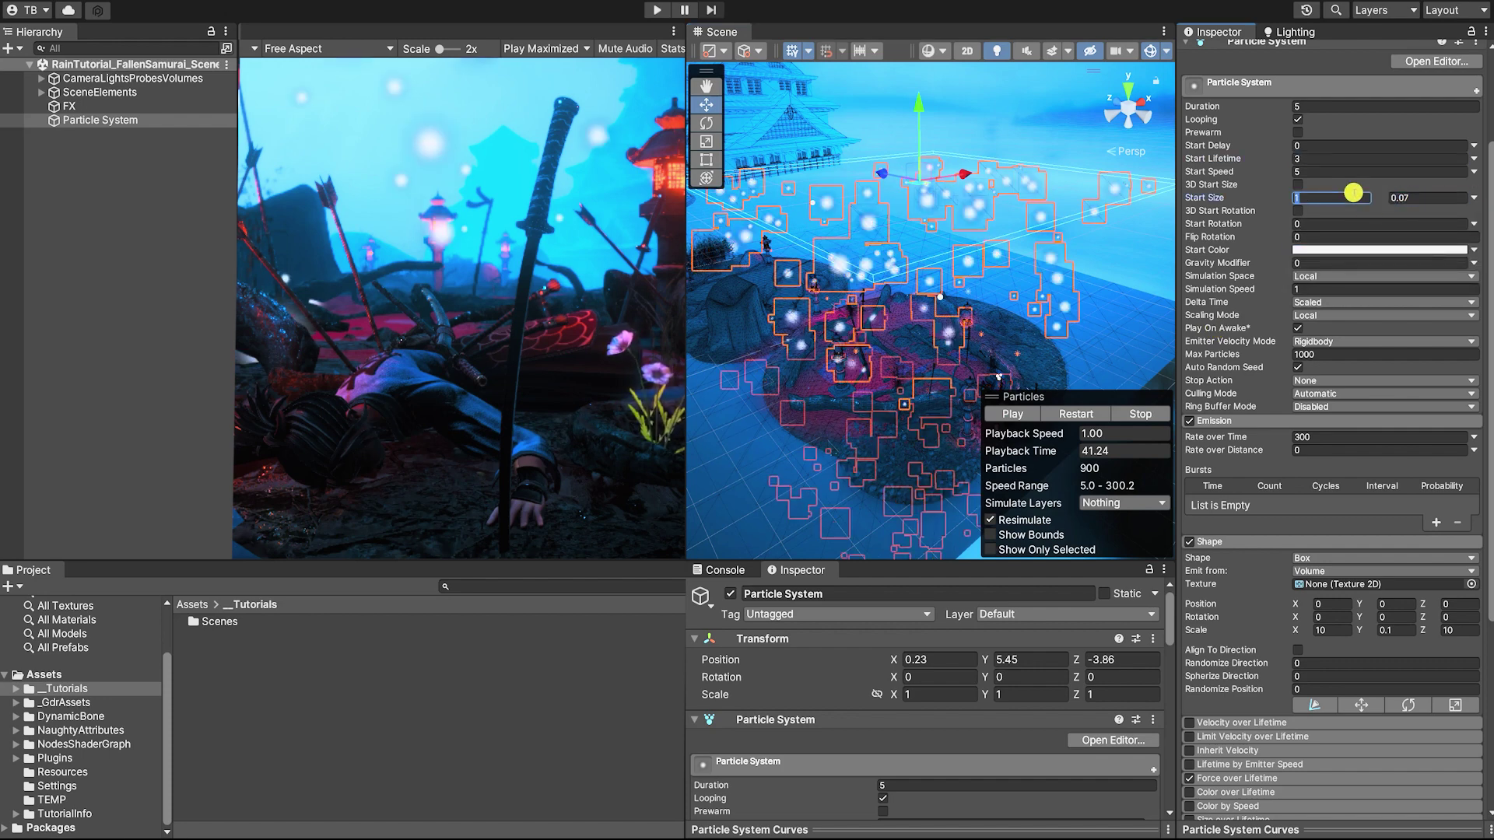
{"action": "type", "text": "0.03"}
{"action": "key", "text": "Return"}
{"action": "left_click", "coordinate": [1014, 413]}
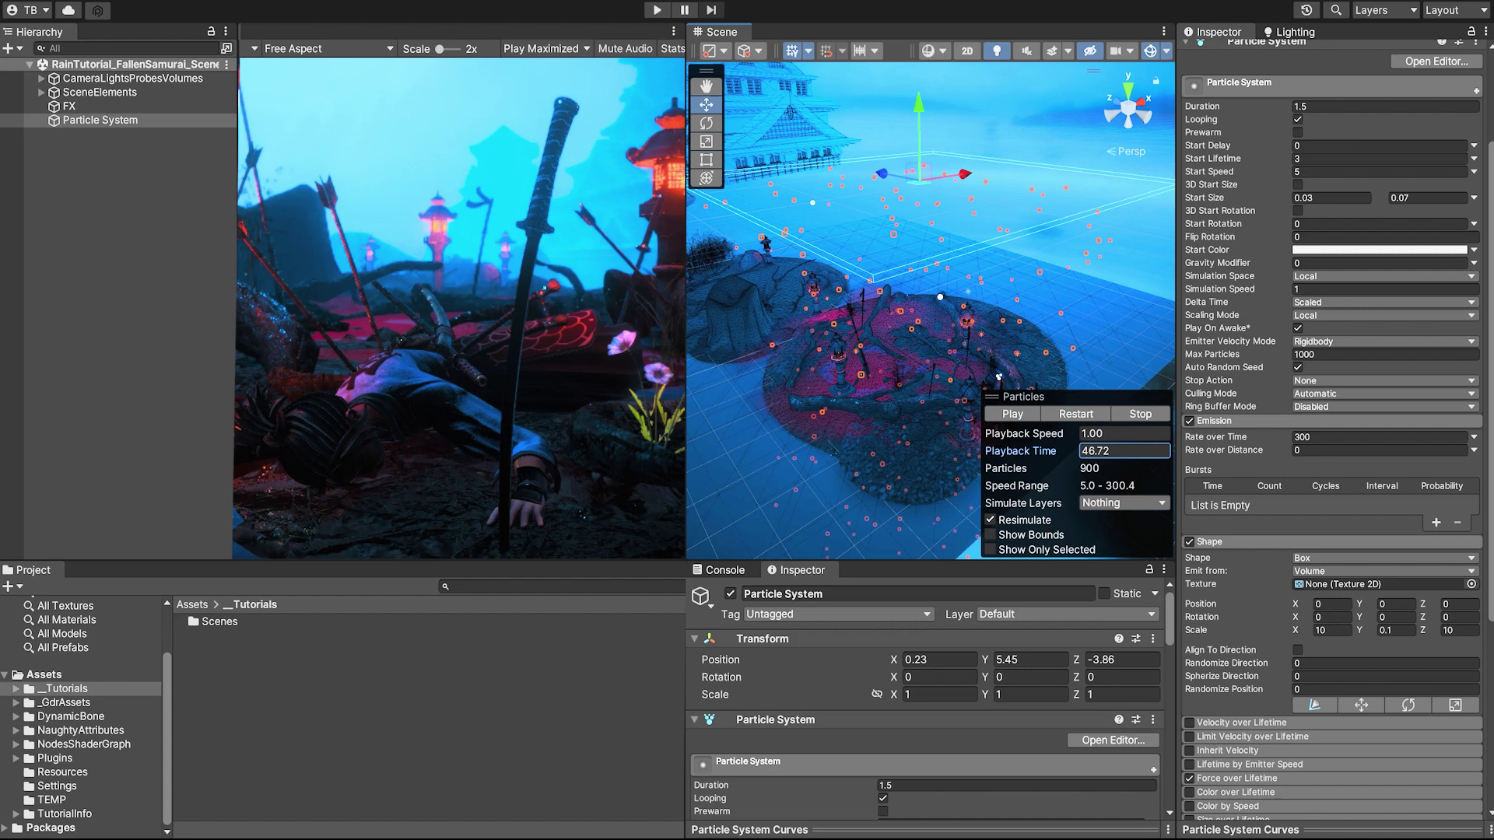
- Set the Renderer's Render Mode to Stretched Billboard with a Length Scale of 20 and briefly preview the streaks
{"action": "scroll", "coordinate": [1321, 521], "scroll_direction": "down", "scroll_amount": 10}
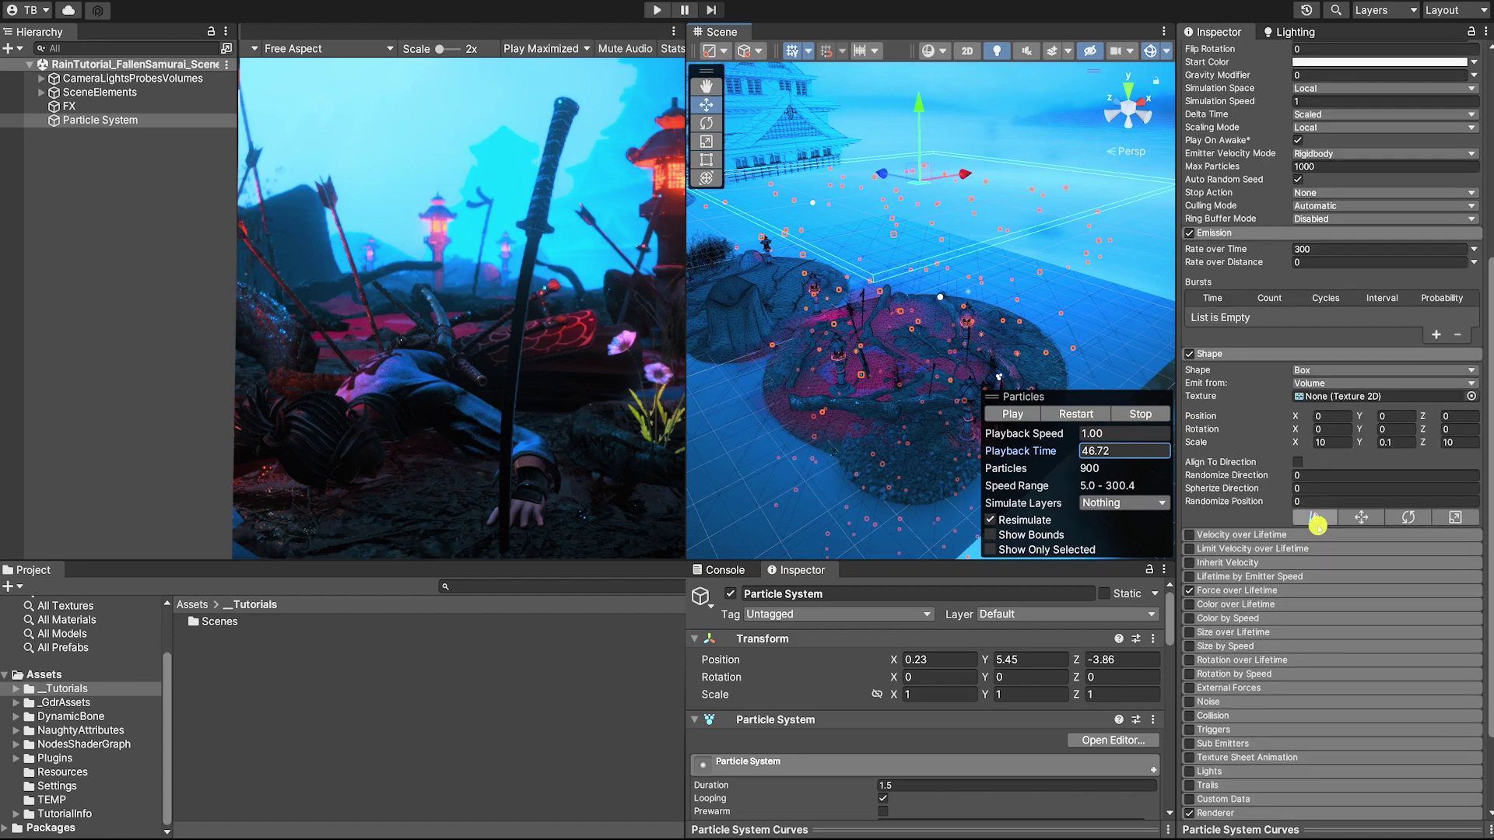
{"action": "left_click", "coordinate": [1270, 705]}
{"action": "scroll", "coordinate": [1291, 661], "scroll_direction": "down", "scroll_amount": 6}
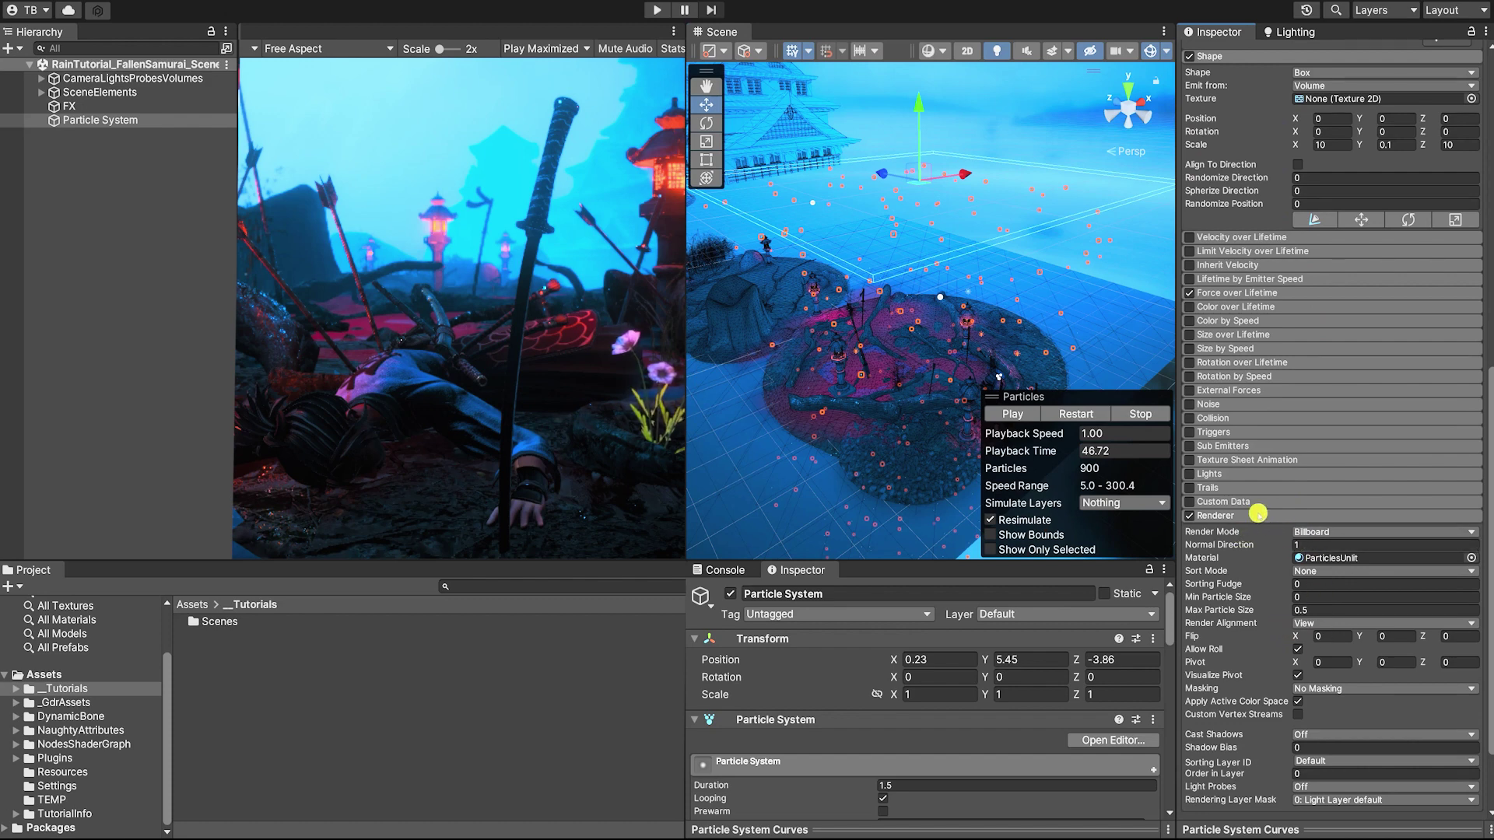
{"action": "left_click", "coordinate": [1325, 529]}
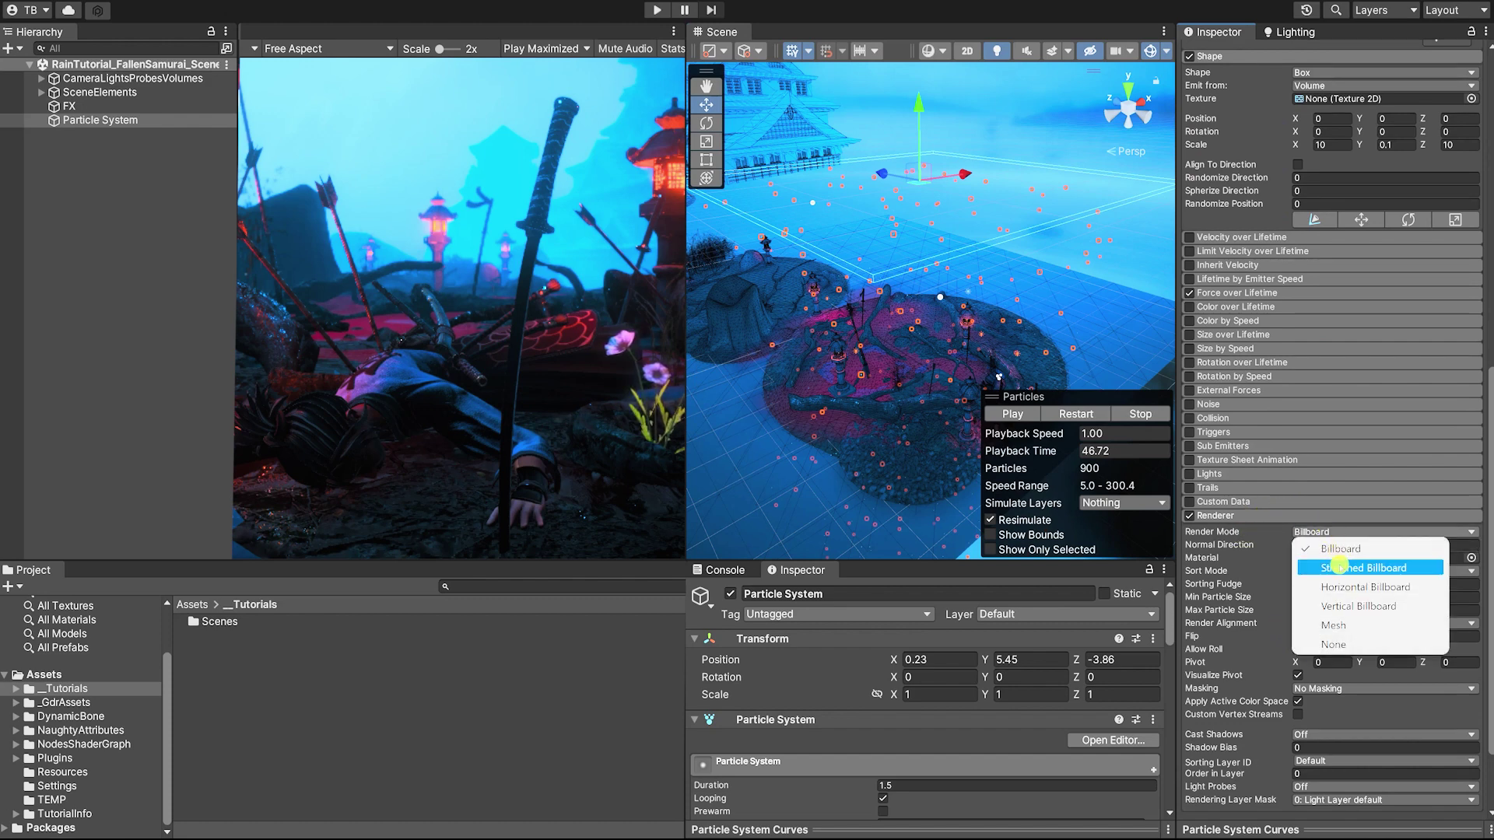
{"action": "left_click", "coordinate": [1323, 569]}
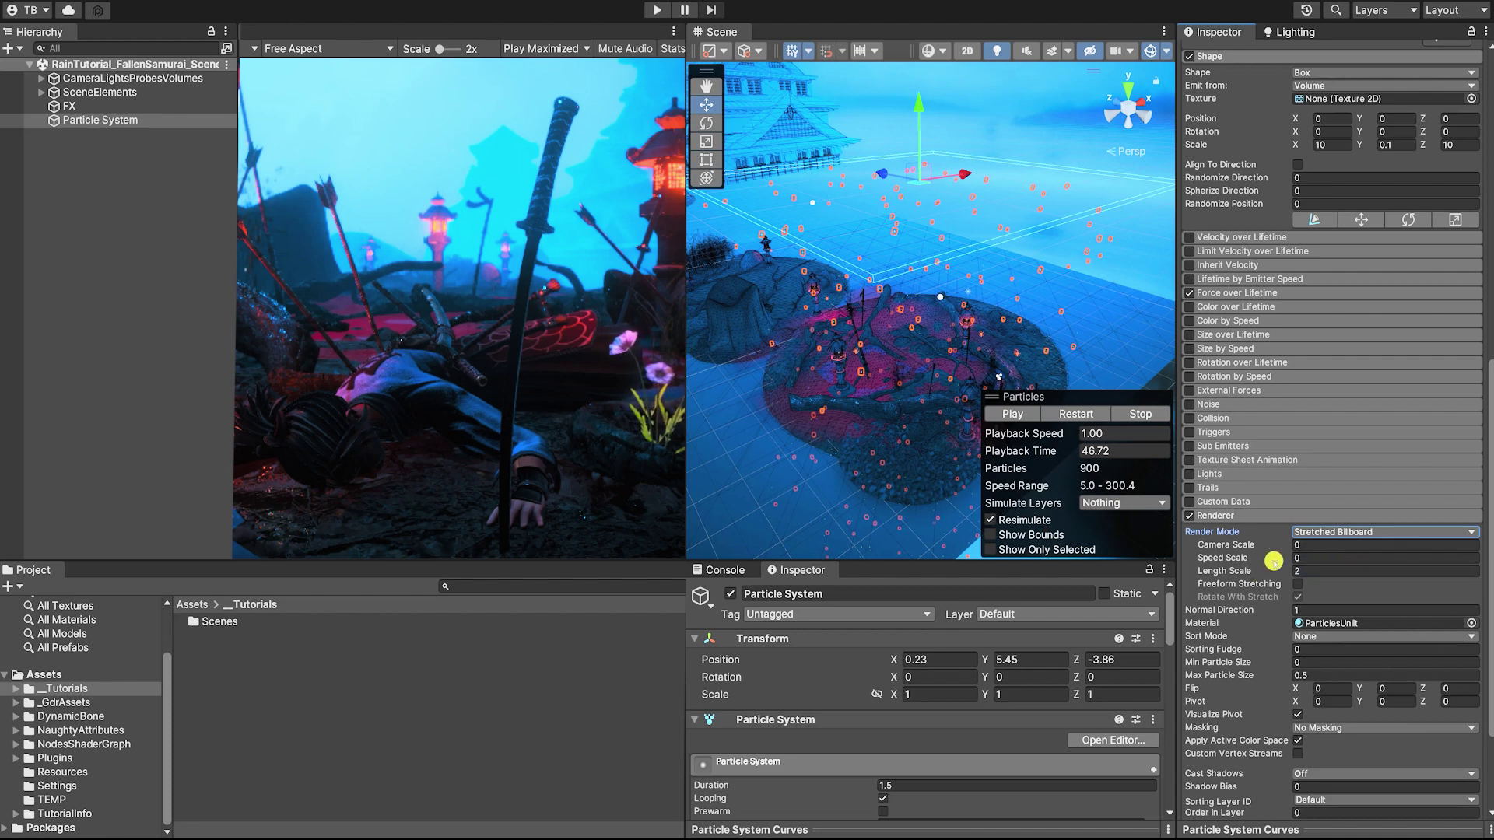
{"action": "left_click", "coordinate": [1253, 568]}
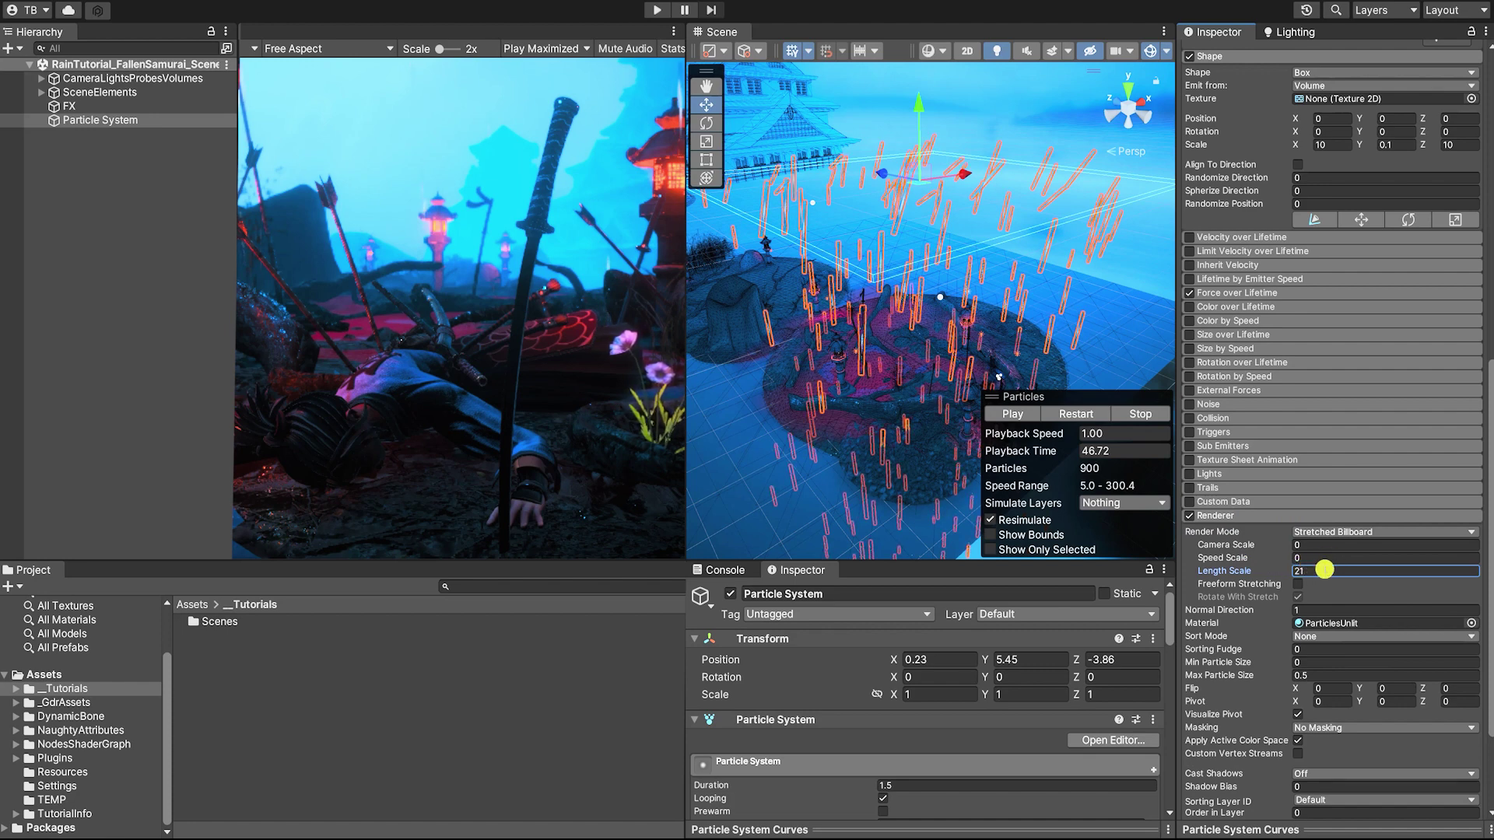
{"action": "type", "text": "20"}
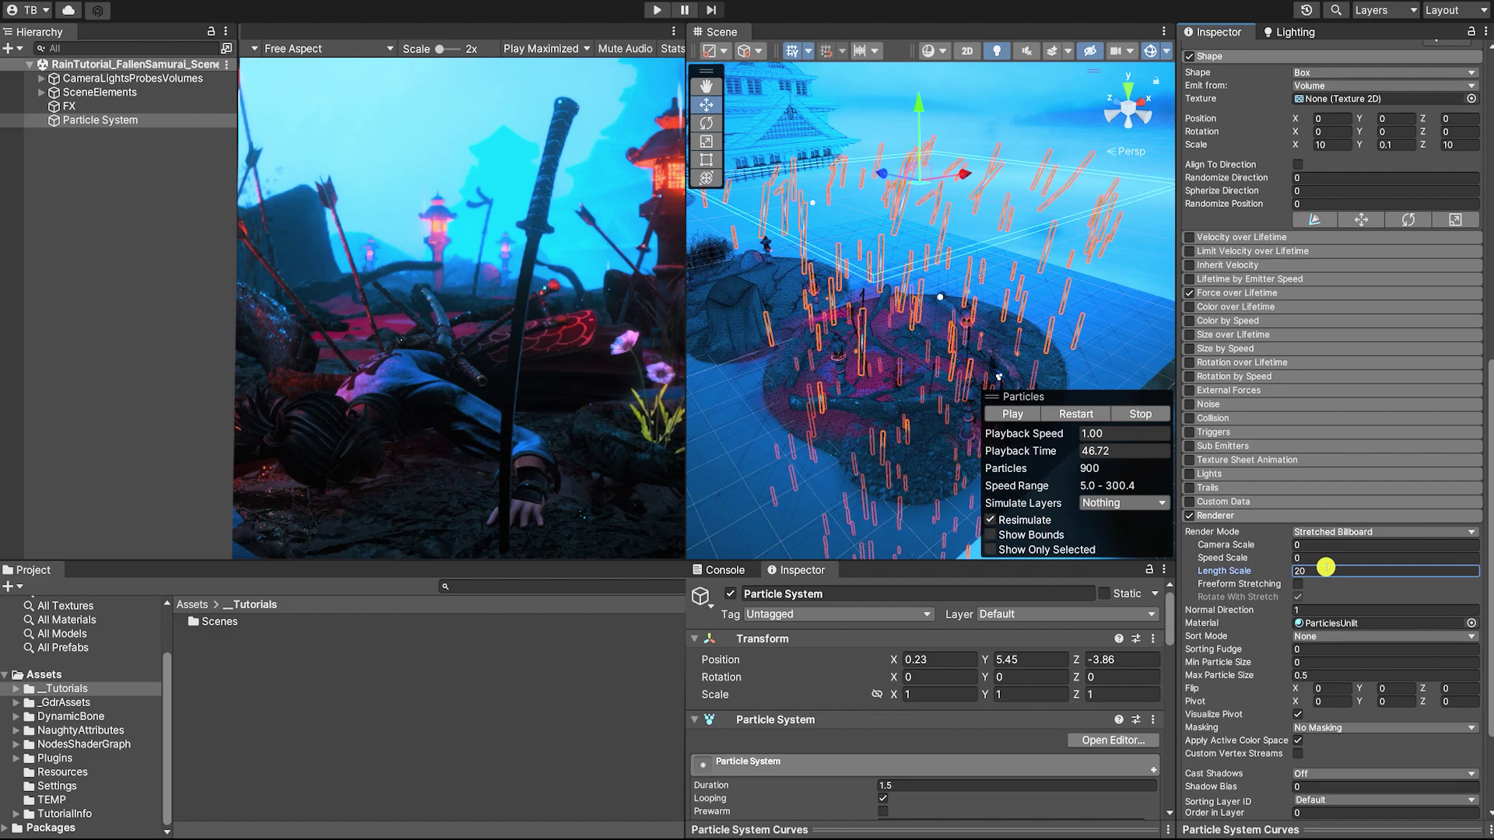
{"action": "left_click", "coordinate": [1001, 414]}
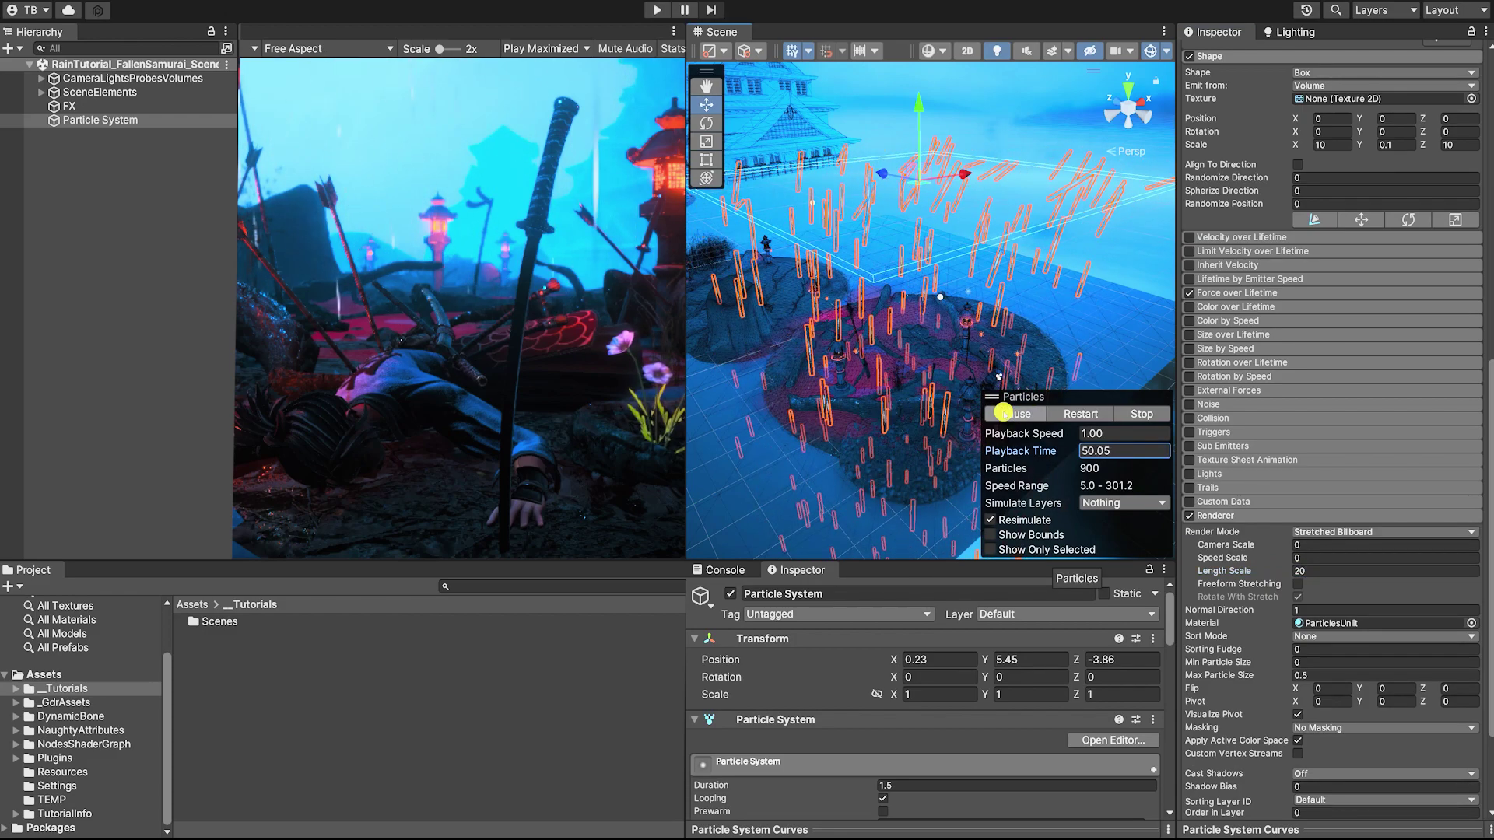
{"action": "left_click", "coordinate": [1003, 413]}
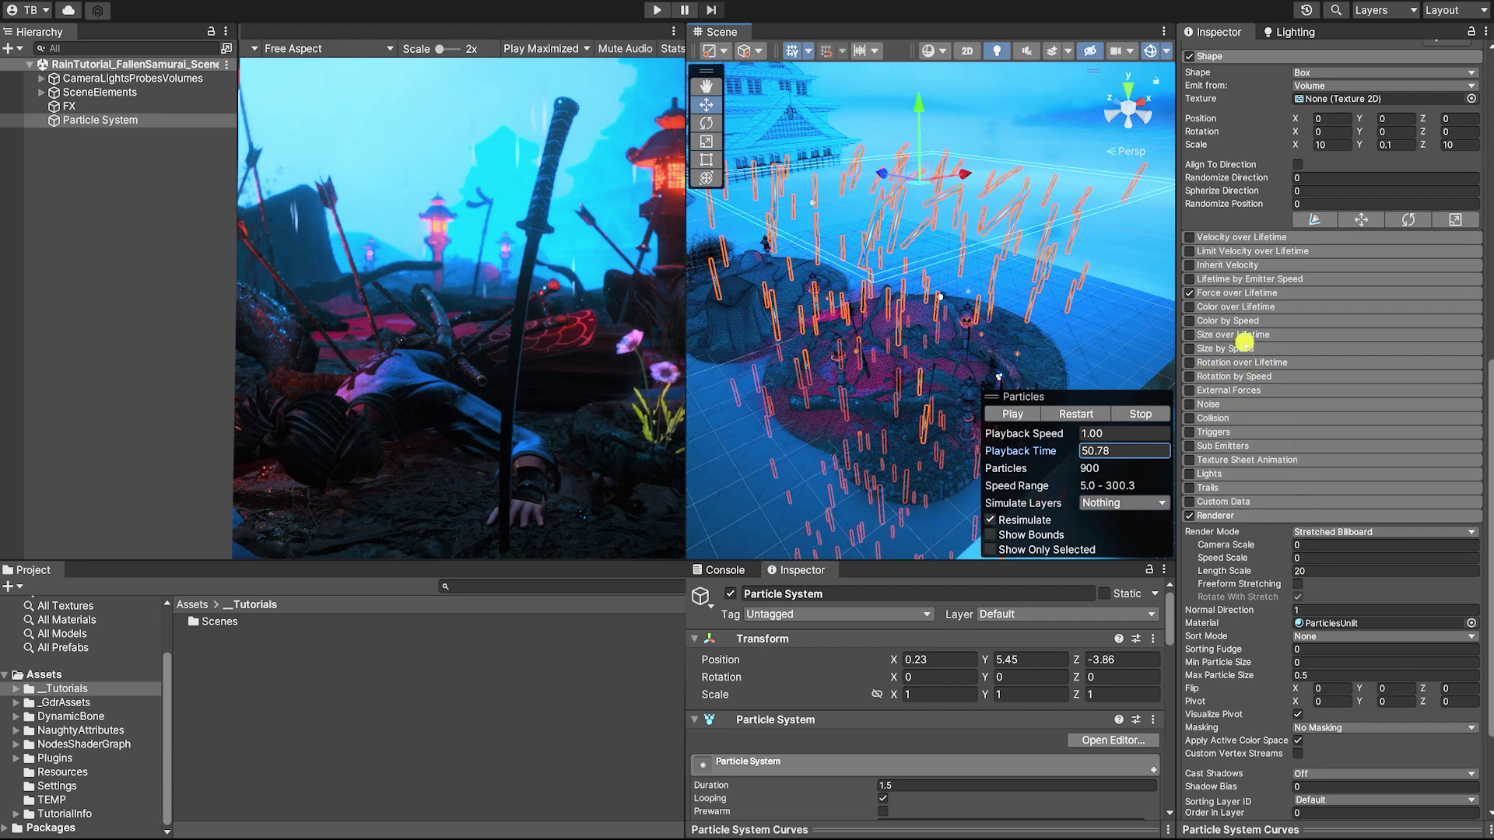
- Enable Size over Lifetime, raise the start key of its size curve to about 0.36, and preview the rain
{"action": "left_click", "coordinate": [1214, 335]}
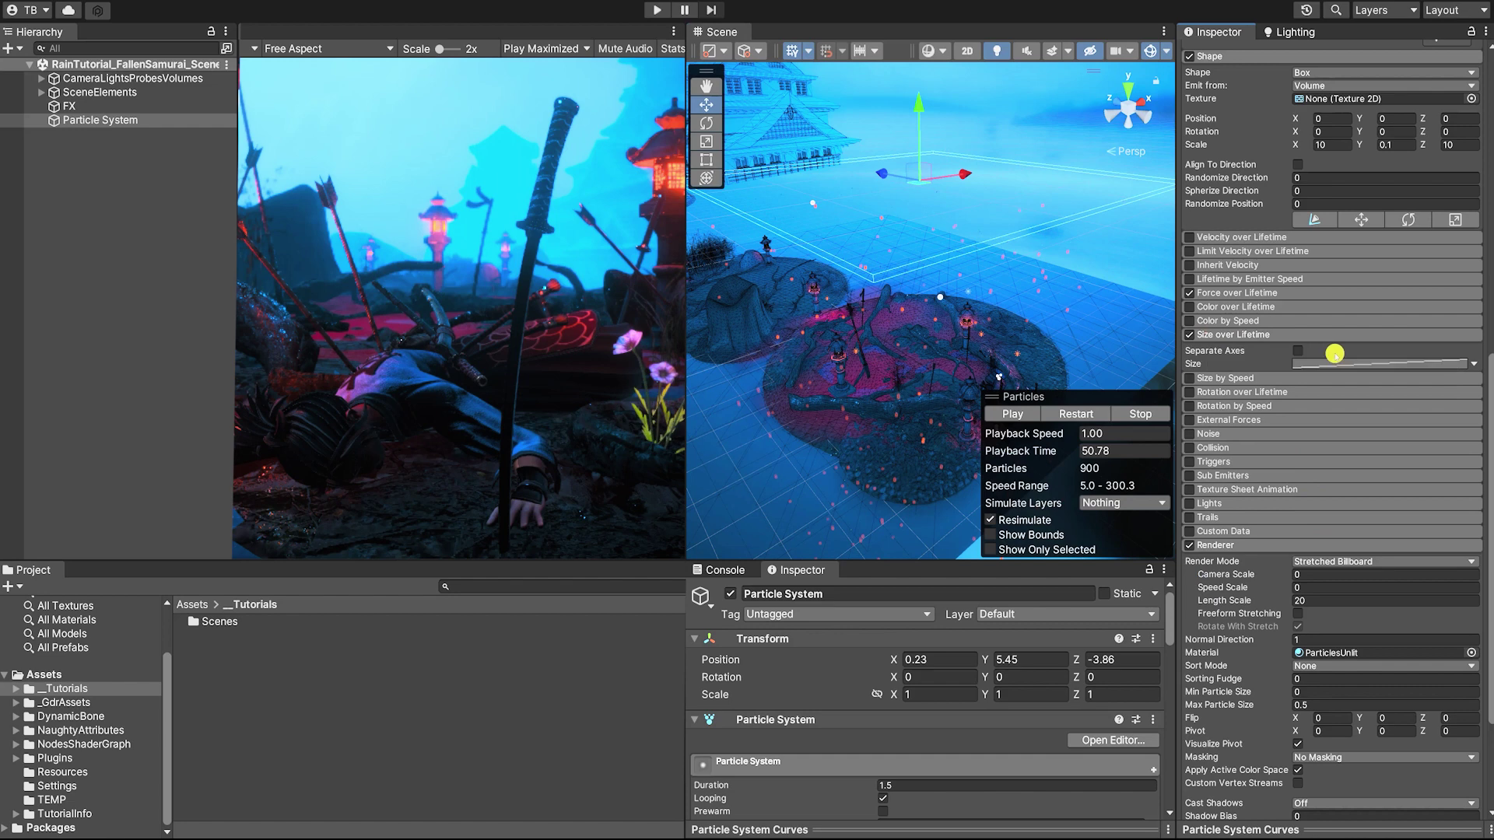
{"action": "left_click", "coordinate": [1347, 361]}
{"action": "left_click_drag", "start_coordinate": [1215, 787], "coordinate": [1201, 700]}
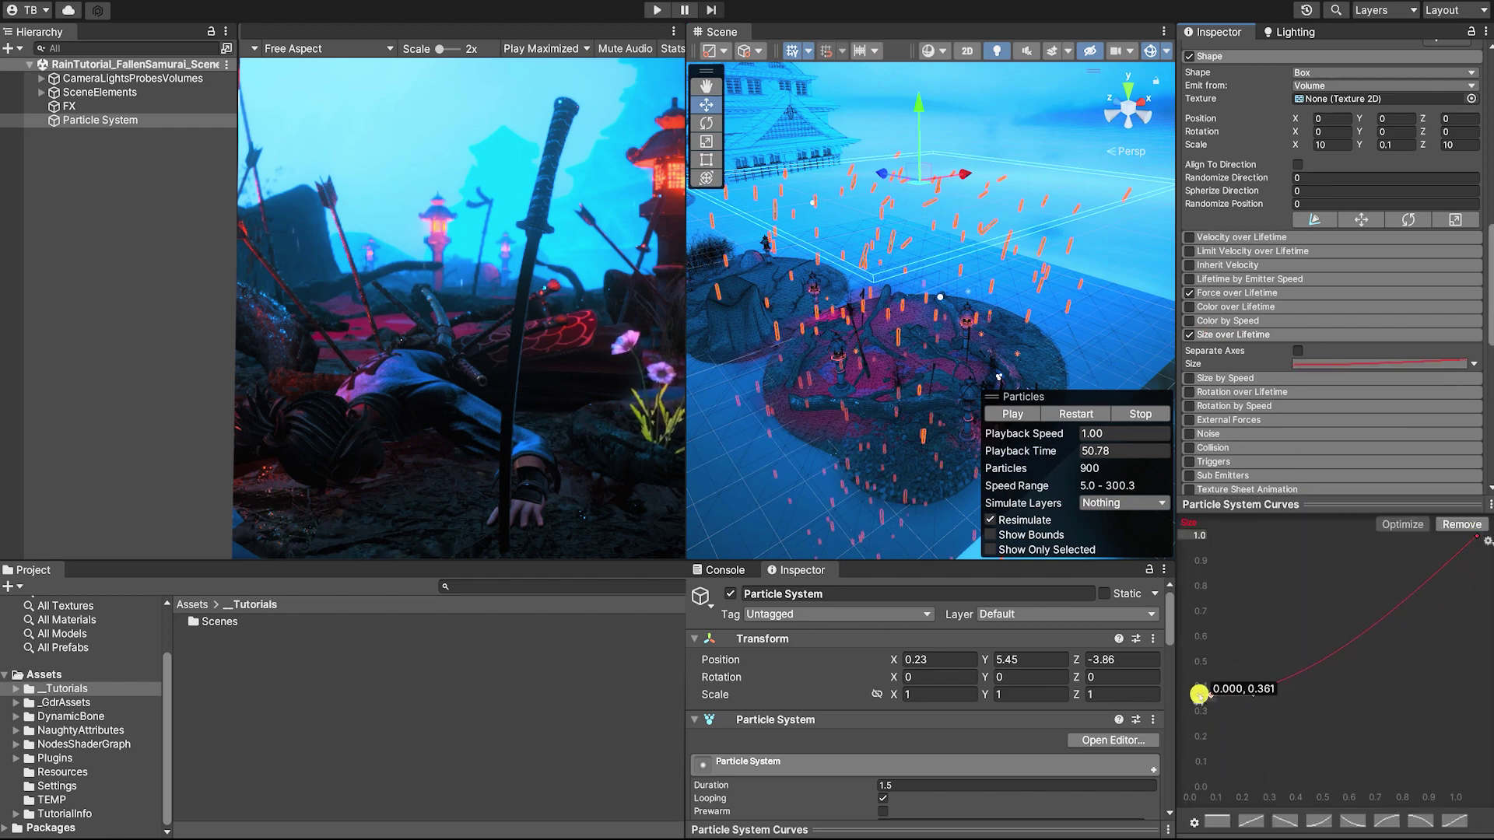
{"action": "left_click", "coordinate": [1474, 538]}
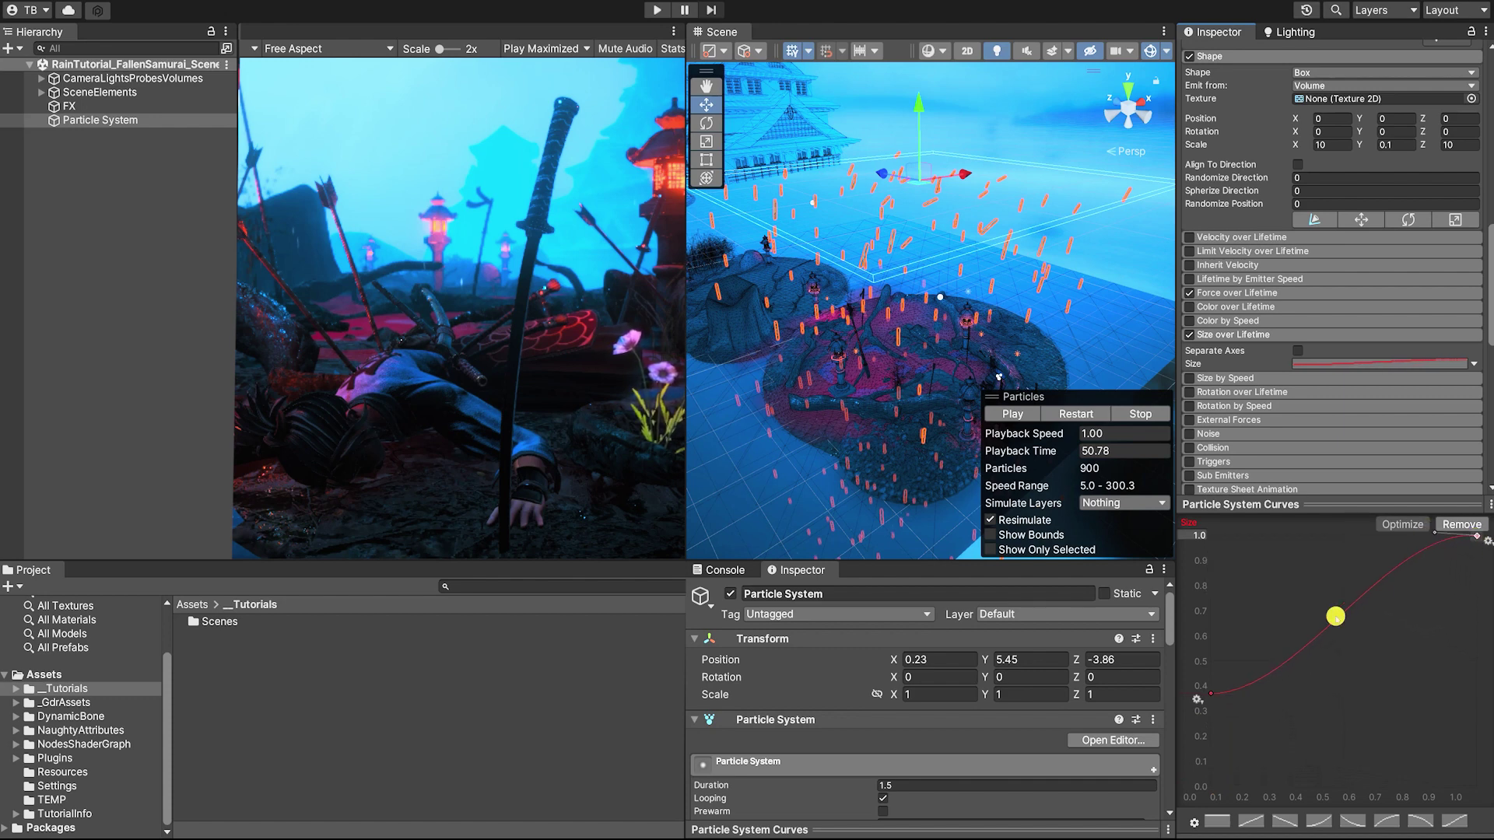
{"action": "left_click", "coordinate": [1011, 419]}
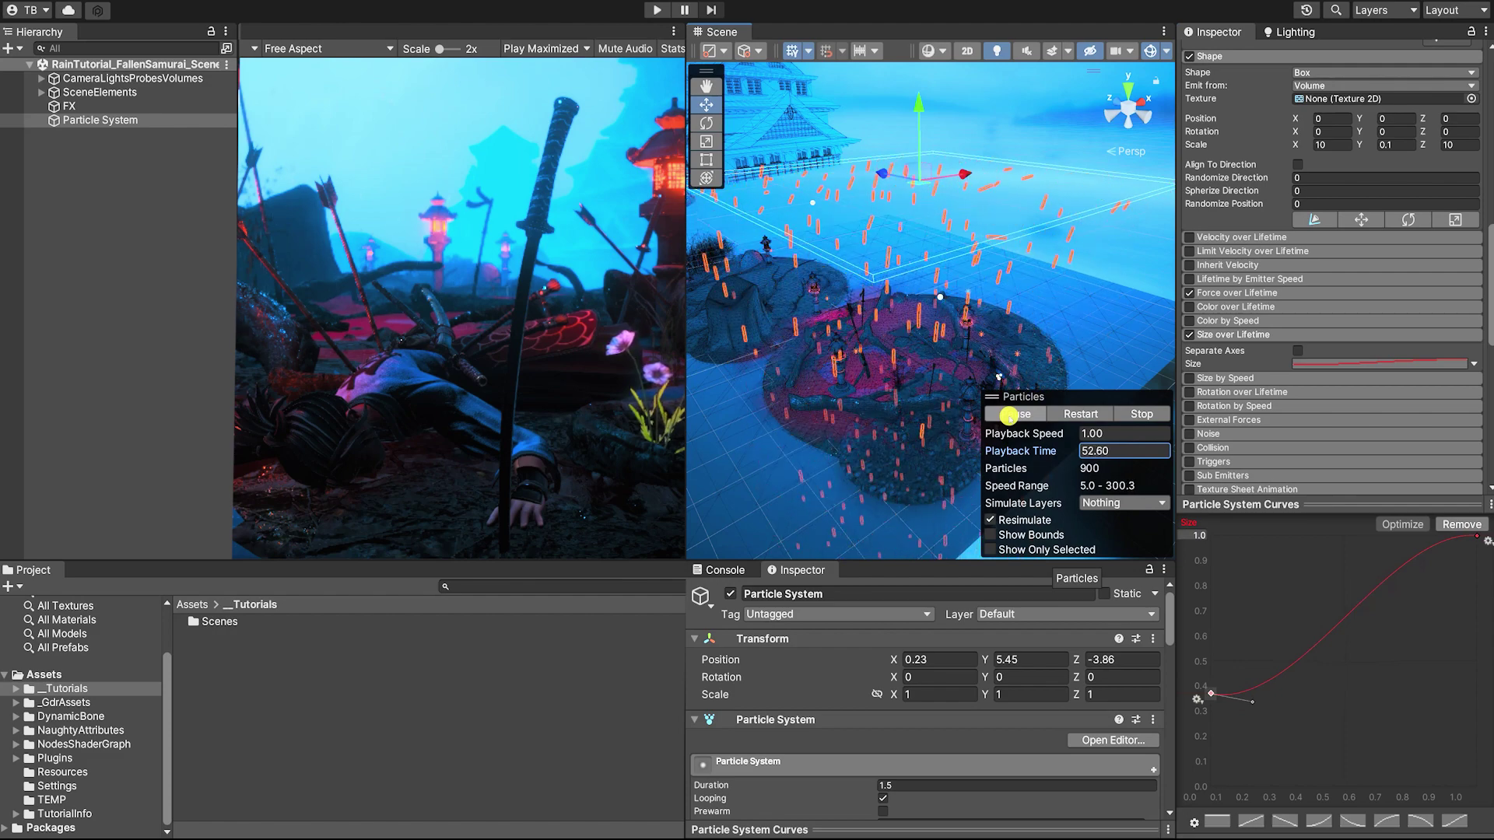
{"action": "left_click", "coordinate": [1023, 412]}
{"action": "left_click", "coordinate": [1023, 410]}
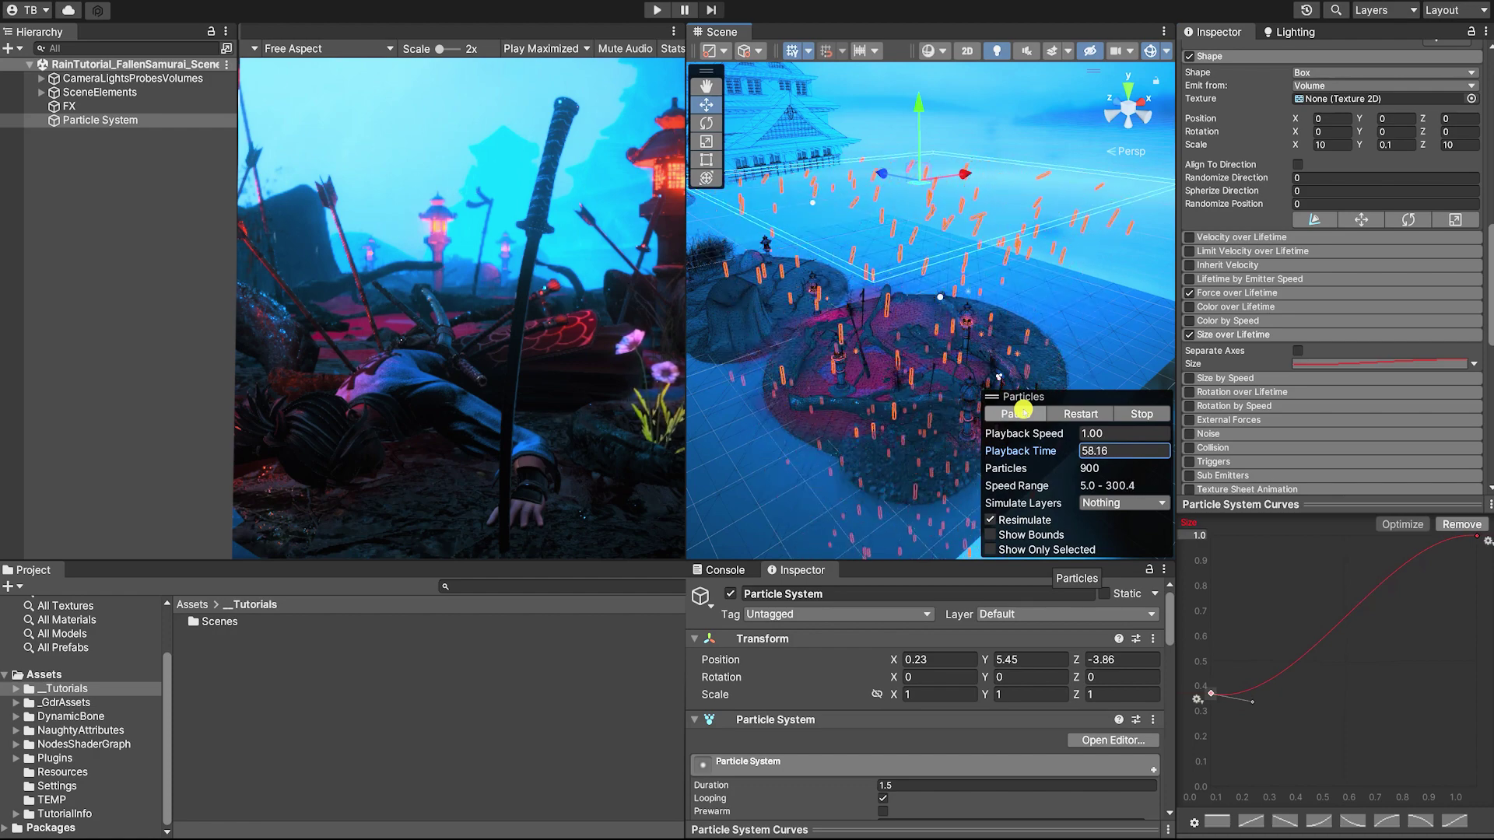
{"action": "left_click", "coordinate": [1023, 410]}
- Set the particles' Start Color to pure red (FF0000) and briefly preview the rain
{"action": "scroll", "coordinate": [1367, 417], "scroll_direction": "up", "scroll_amount": 3}
{"action": "scroll", "coordinate": [1363, 299], "scroll_direction": "up", "scroll_amount": 3}
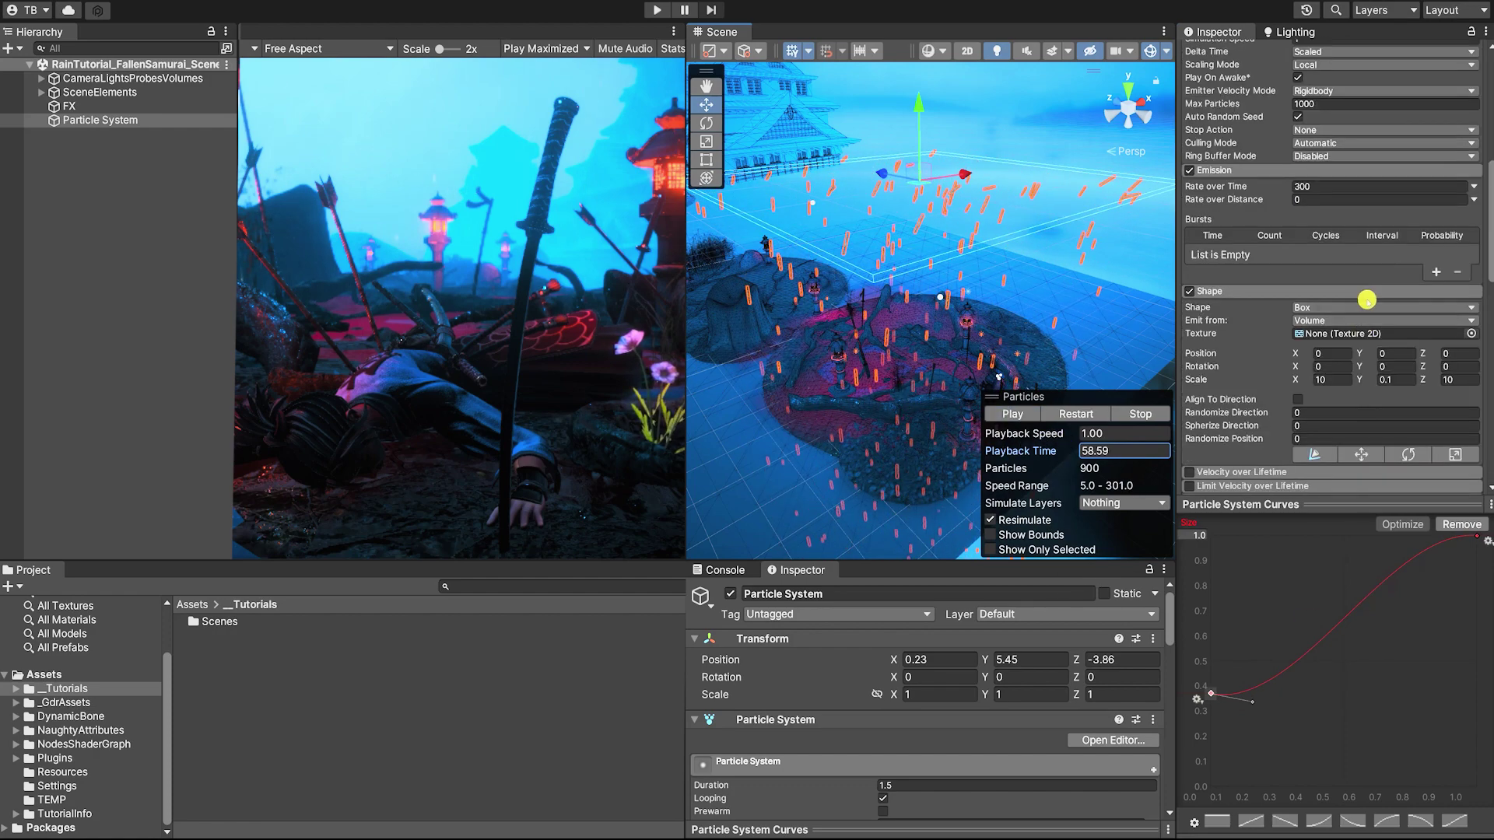
{"action": "scroll", "coordinate": [1363, 301], "scroll_direction": "up", "scroll_amount": 2}
{"action": "left_click", "coordinate": [1363, 93]}
{"action": "left_click", "coordinate": [1458, 147]}
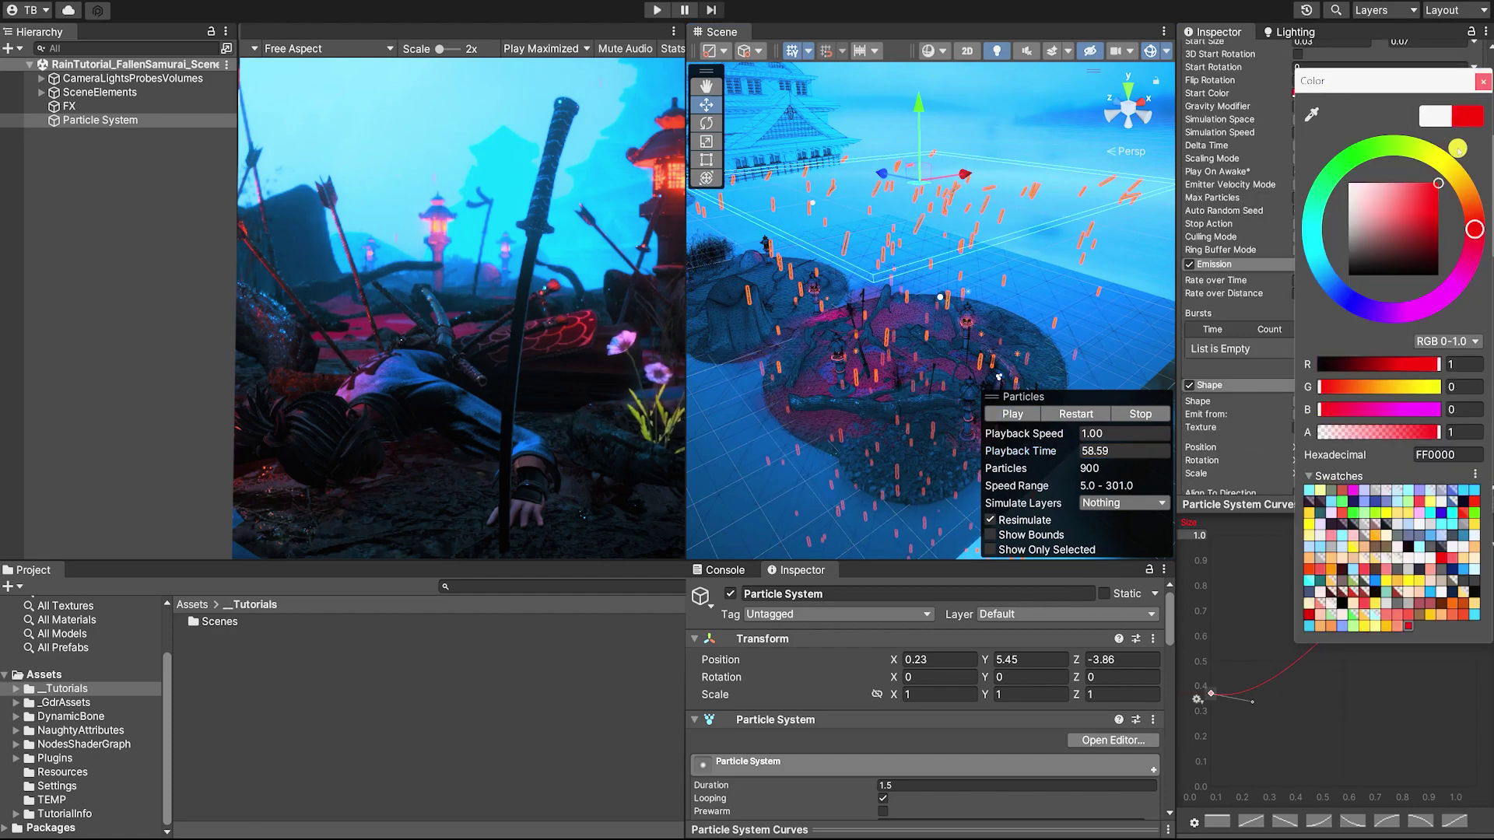
{"action": "left_click", "coordinate": [1483, 81]}
{"action": "left_click", "coordinate": [1037, 410]}
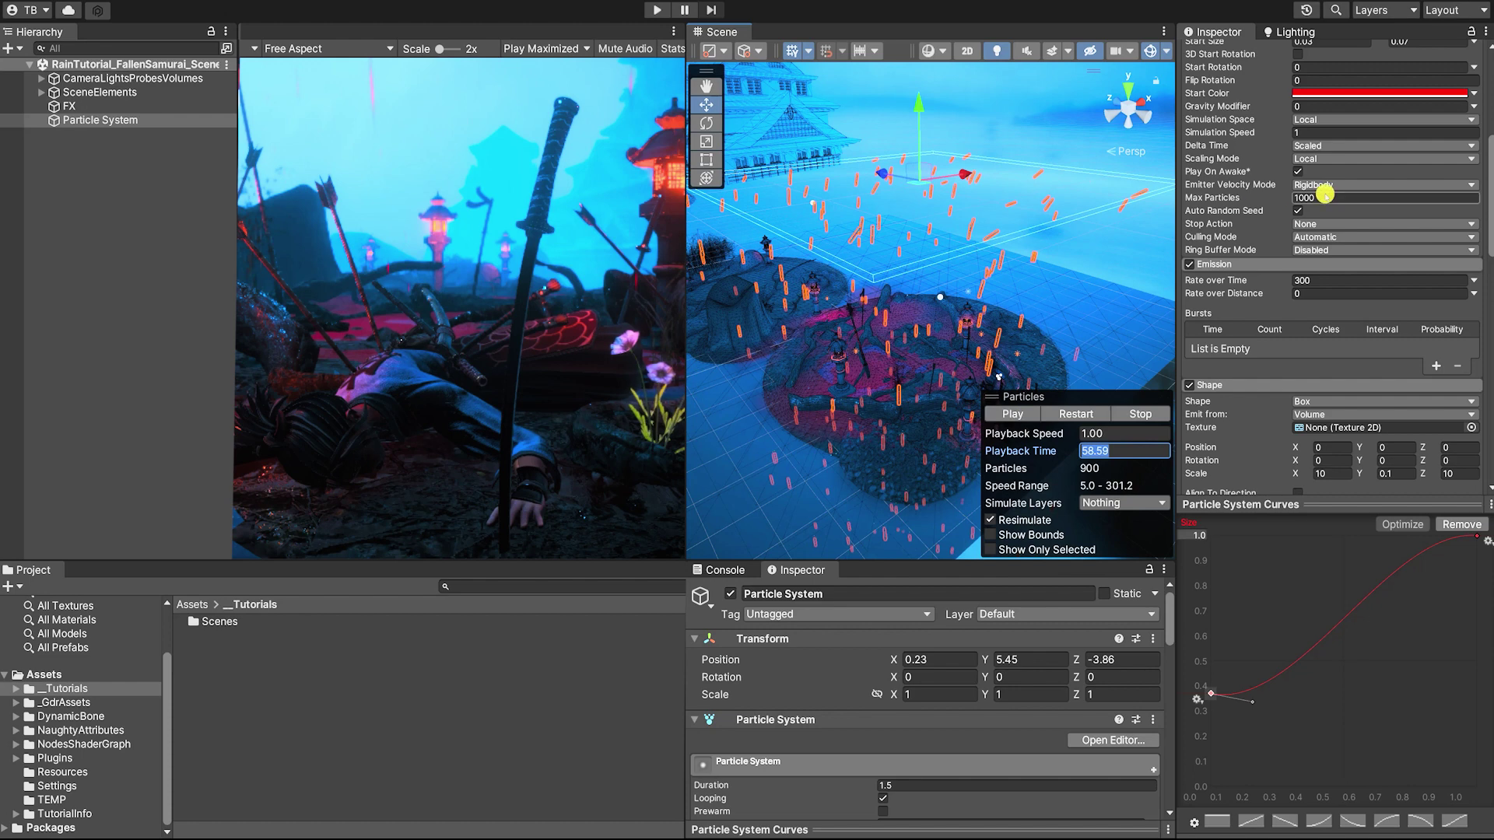
{"action": "scroll", "coordinate": [1323, 194], "scroll_direction": "up", "scroll_amount": 2}
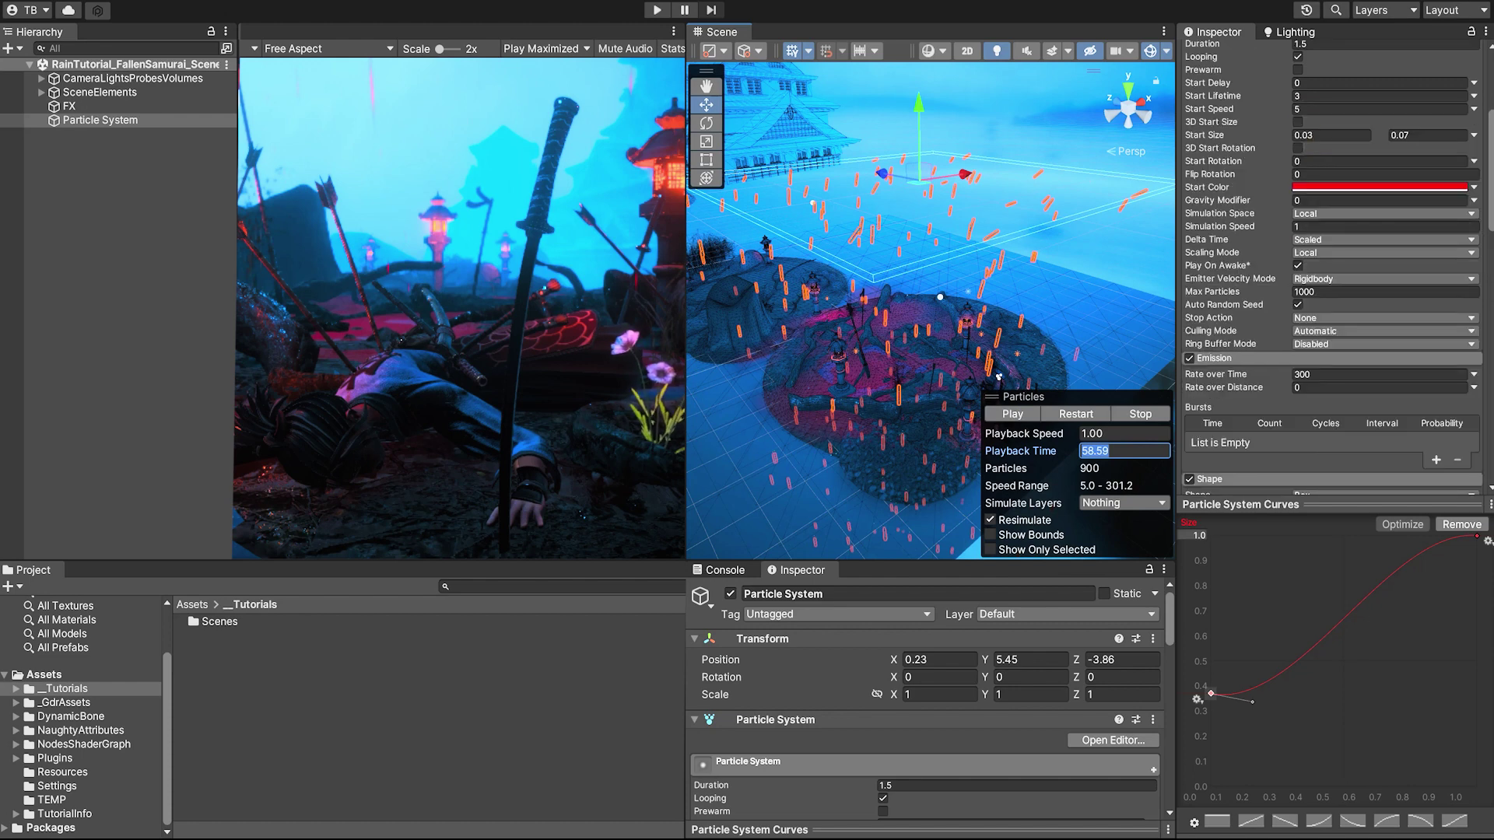
- Lower the end key of the Size over Lifetime curve to about 0.9
{"action": "scroll", "coordinate": [1205, 346], "scroll_direction": "down", "scroll_amount": 10}
{"action": "left_click", "coordinate": [1211, 695]}
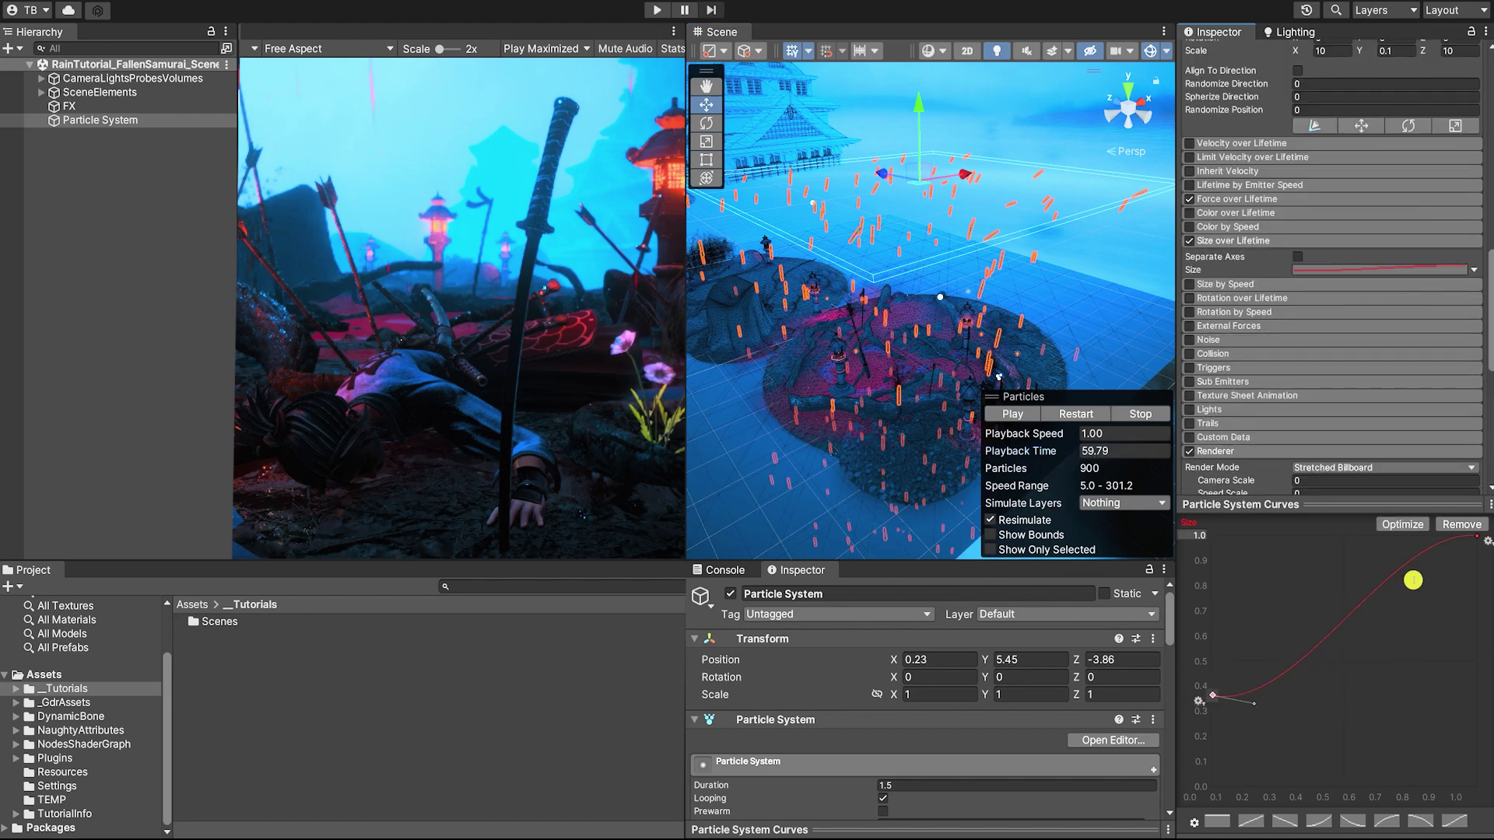
{"action": "mouse_move", "coordinate": [1474, 547]}
{"action": "left_mouse_down"}
{"action": "mouse_move", "coordinate": [1469, 572]}
{"action": "mouse_move", "coordinate": [1464, 557]}
{"action": "left_mouse_up"}
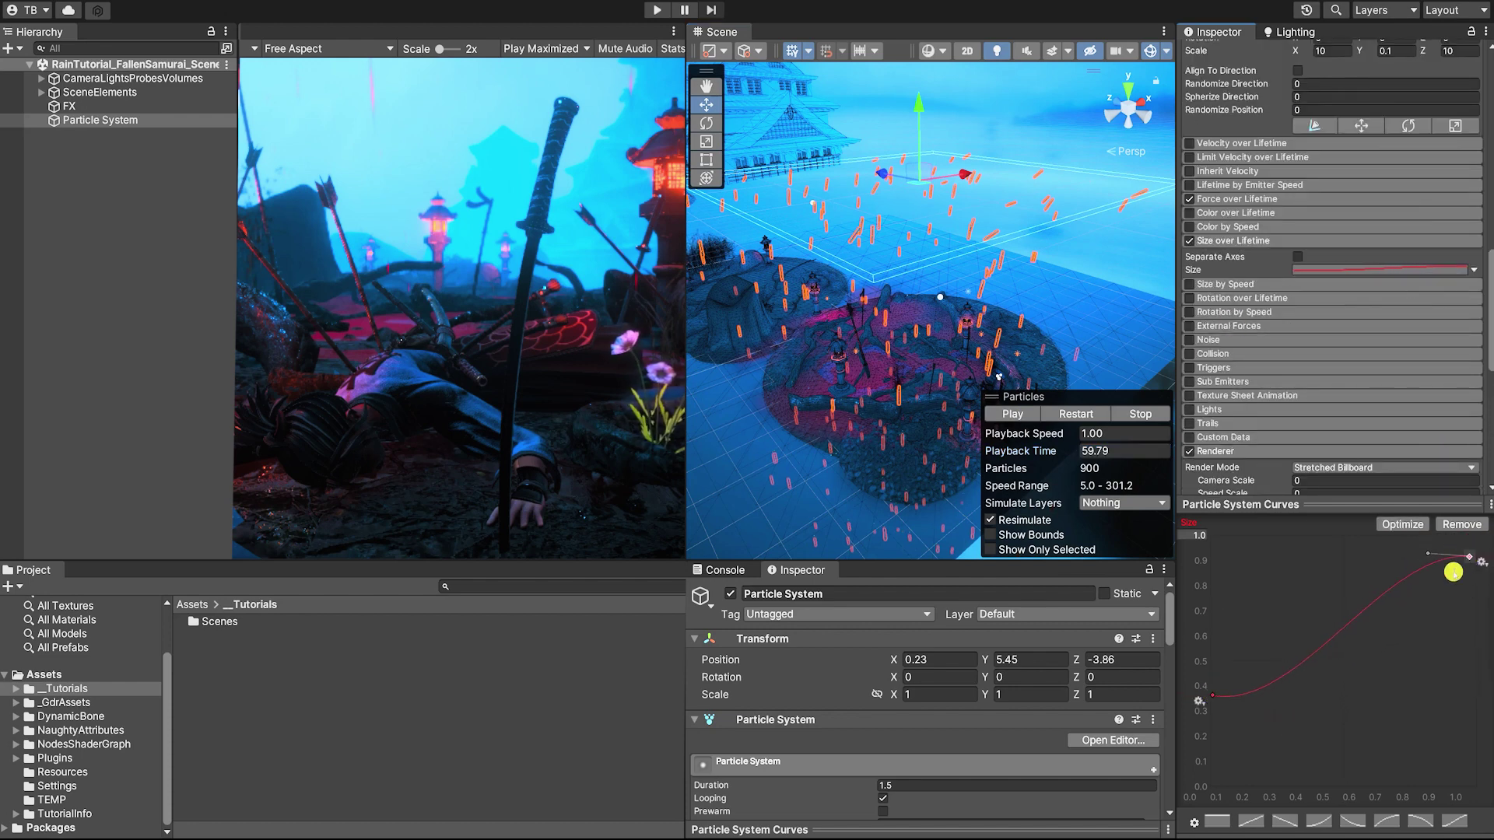
- Set the Start Size maximum to 0.06 and change the particles' Start Color to a semi-transparent near-white
{"action": "left_click_drag", "start_coordinate": [1487, 314], "coordinate": [1486, 124]}
{"action": "left_click", "coordinate": [1402, 134]}
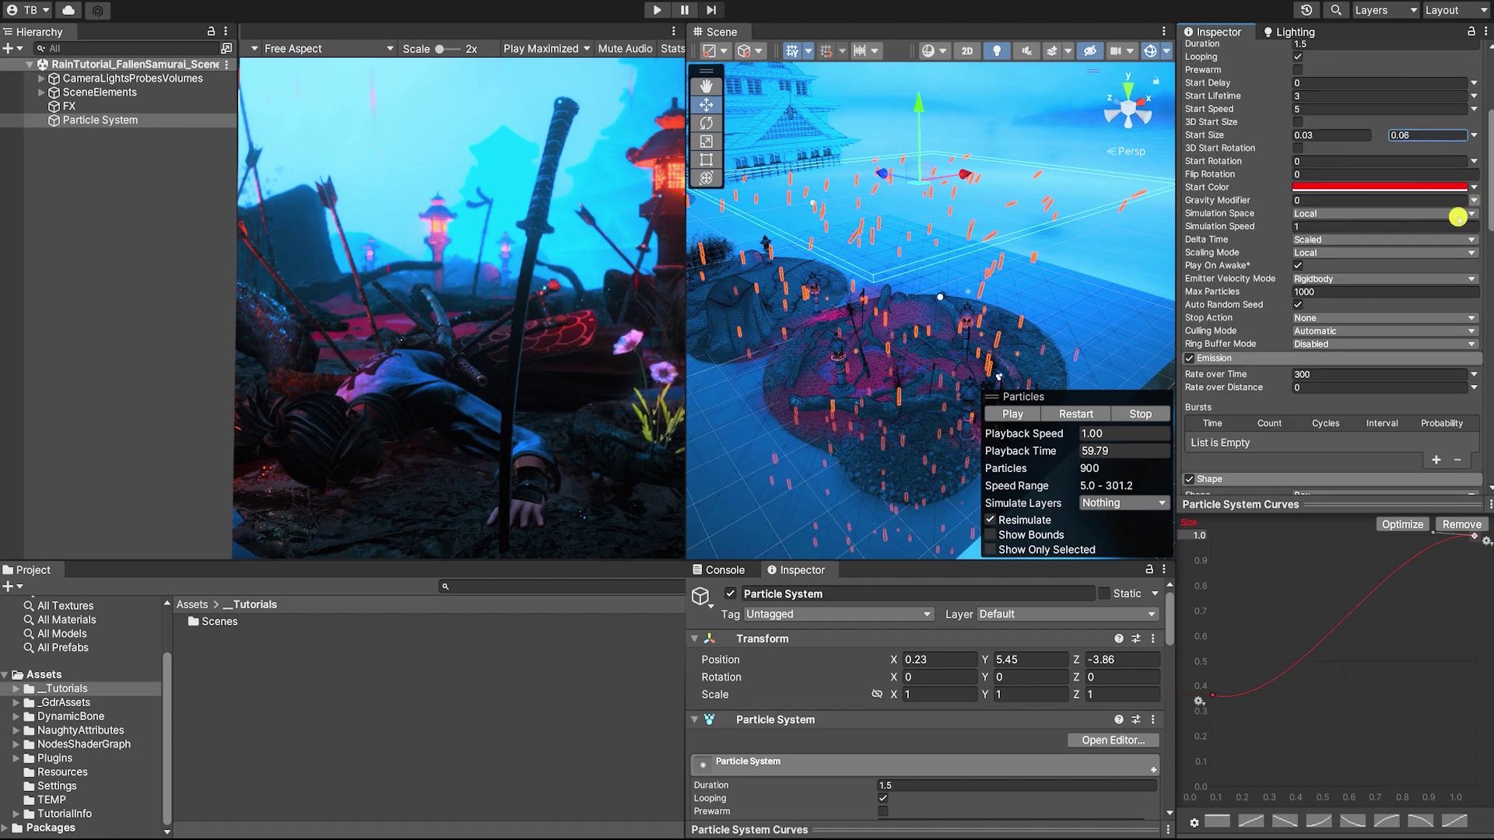
{"action": "scroll", "coordinate": [1449, 230], "scroll_direction": "down", "scroll_amount": 2}
{"action": "left_click", "coordinate": [1394, 94]}
{"action": "left_click_drag", "start_coordinate": [1426, 434], "coordinate": [1374, 434]}
{"action": "left_click_drag", "start_coordinate": [1396, 207], "coordinate": [1352, 184]}
- Switch Start Color to Random Between Two Colors, using two semi-transparent whites
{"action": "left_click", "coordinate": [1473, 93]}
{"action": "left_click", "coordinate": [1424, 135]}
{"action": "left_click", "coordinate": [1423, 105]}
{"action": "left_click", "coordinate": [1481, 107]}
{"action": "left_click", "coordinate": [1404, 94]}
{"action": "left_click", "coordinate": [1481, 94]}
- Enable Color over Lifetime and make it pick randomly between two gradients
{"action": "scroll", "coordinate": [1412, 259], "scroll_direction": "down", "scroll_amount": 3}
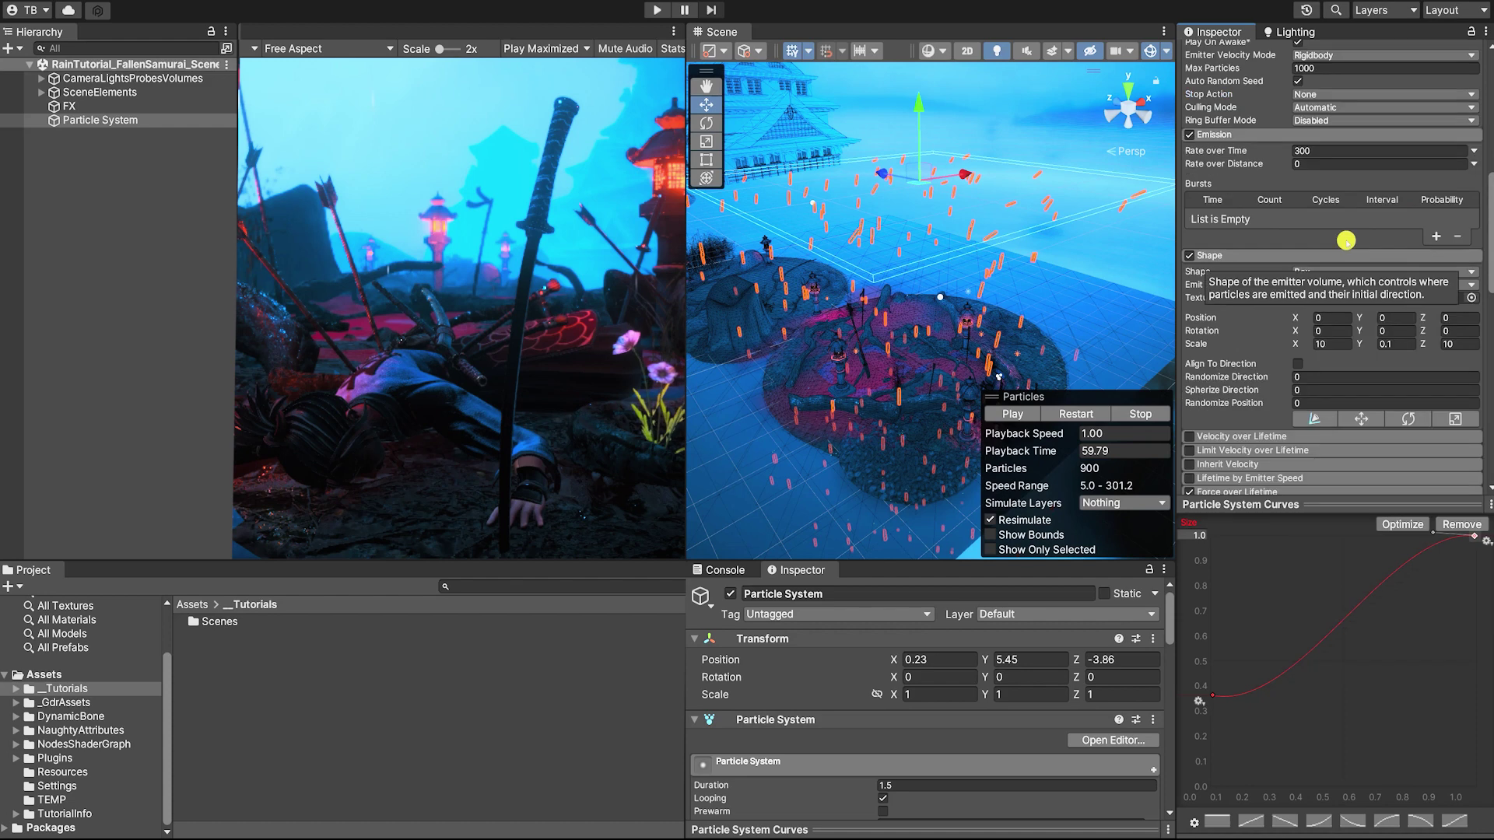
{"action": "scroll", "coordinate": [1411, 258], "scroll_direction": "down", "scroll_amount": 4}
{"action": "left_click", "coordinate": [1381, 335]}
{"action": "left_click", "coordinate": [1222, 345]}
{"action": "left_click", "coordinate": [1473, 334]}
{"action": "left_click", "coordinate": [1447, 358]}
- Edit the second gradient's alpha keys so particles fade in, place an alpha 255 key at 85.5%, and preview the rain
{"action": "left_click", "coordinate": [1393, 345]}
{"action": "left_click_drag", "start_coordinate": [960, 291], "coordinate": [990, 291]}
{"action": "left_click", "coordinate": [936, 291]}
{"action": "left_click_drag", "start_coordinate": [1046, 368], "coordinate": [995, 368]}
{"action": "left_click", "coordinate": [1187, 292]}
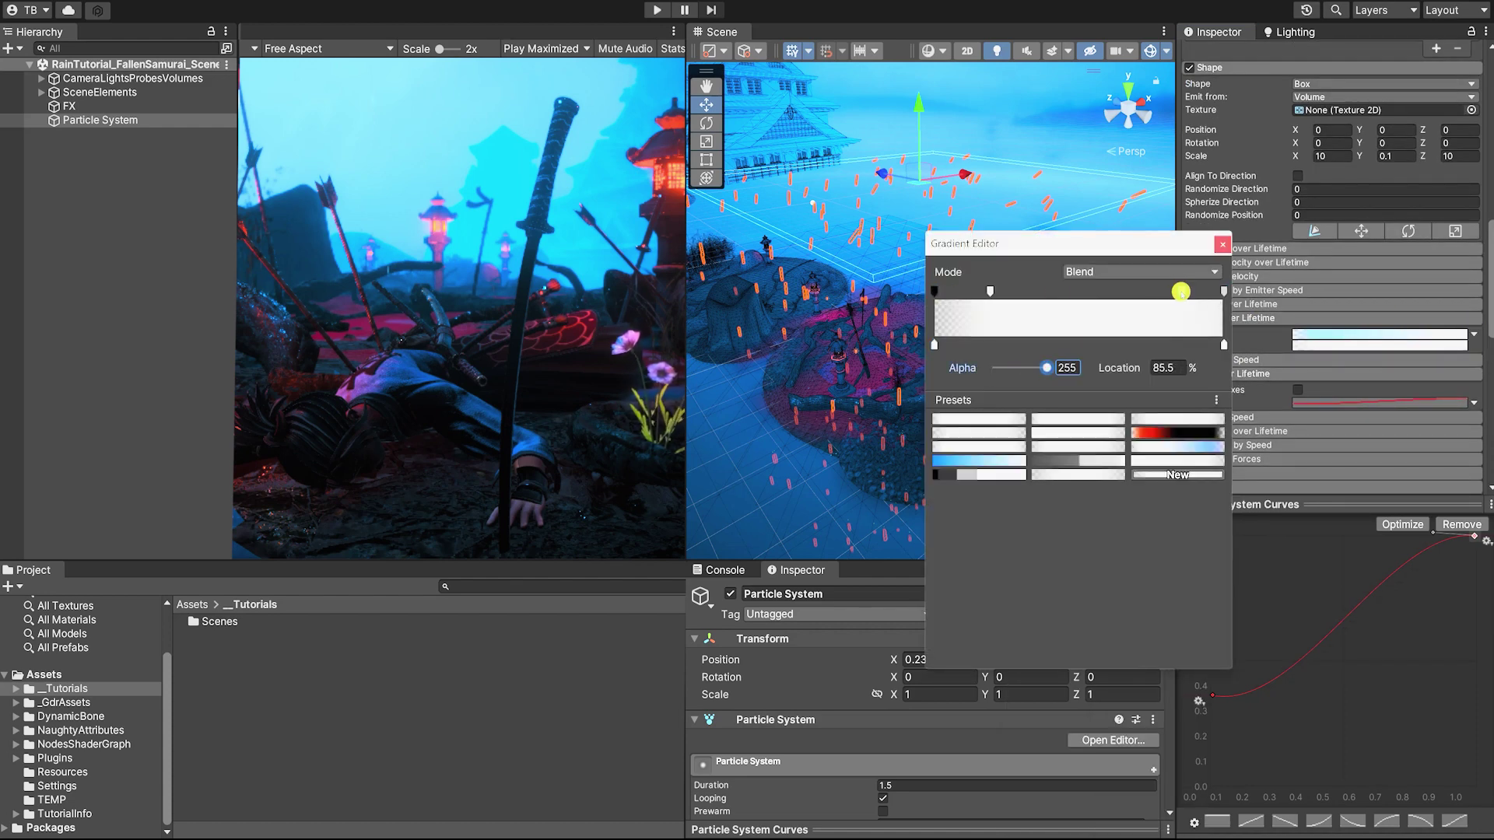
{"action": "double_click", "coordinate": [936, 343]}
{"action": "key", "text": "Escape"}
{"action": "left_click", "coordinate": [1024, 413]}
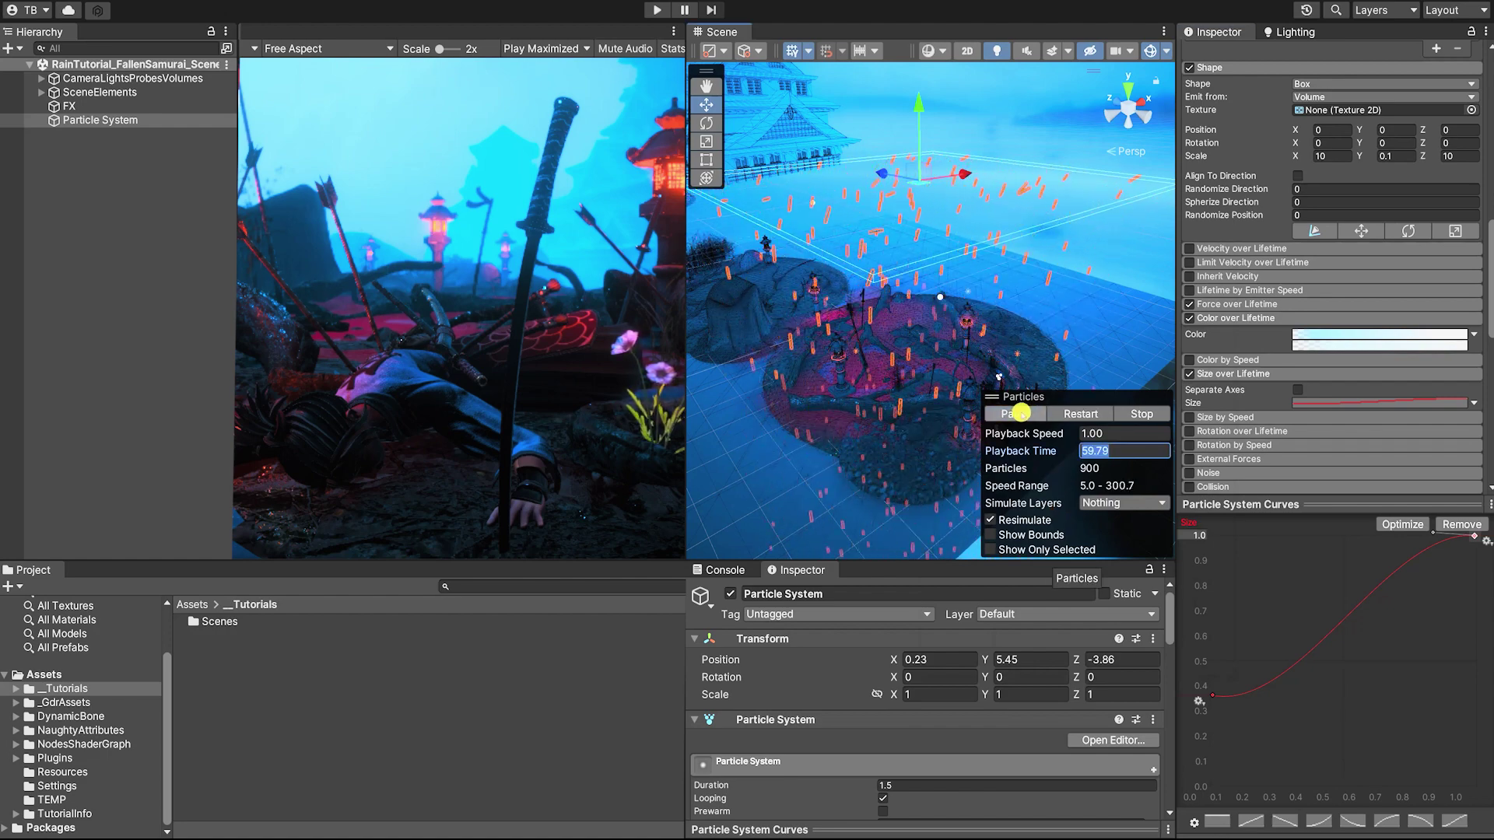
{"action": "left_click", "coordinate": [1021, 413]}
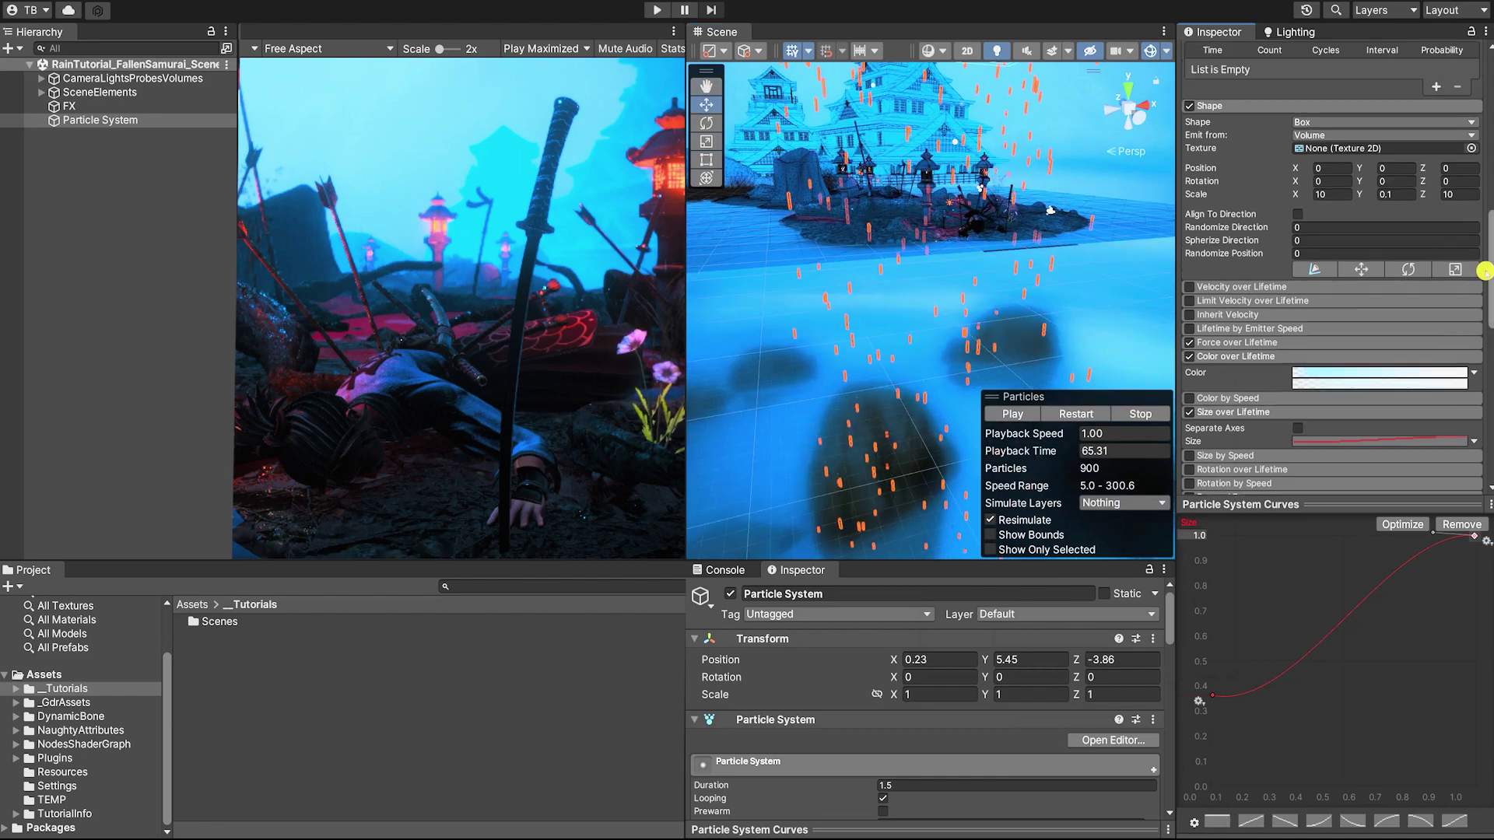
- Try a Start Lifetime of 2, return it to 3, set the Duration to 1, and preview the rain
{"action": "scroll", "coordinate": [1392, 233], "scroll_direction": "up", "scroll_amount": 10}
{"action": "left_click", "coordinate": [1313, 122]}
{"action": "type", "text": "3"}
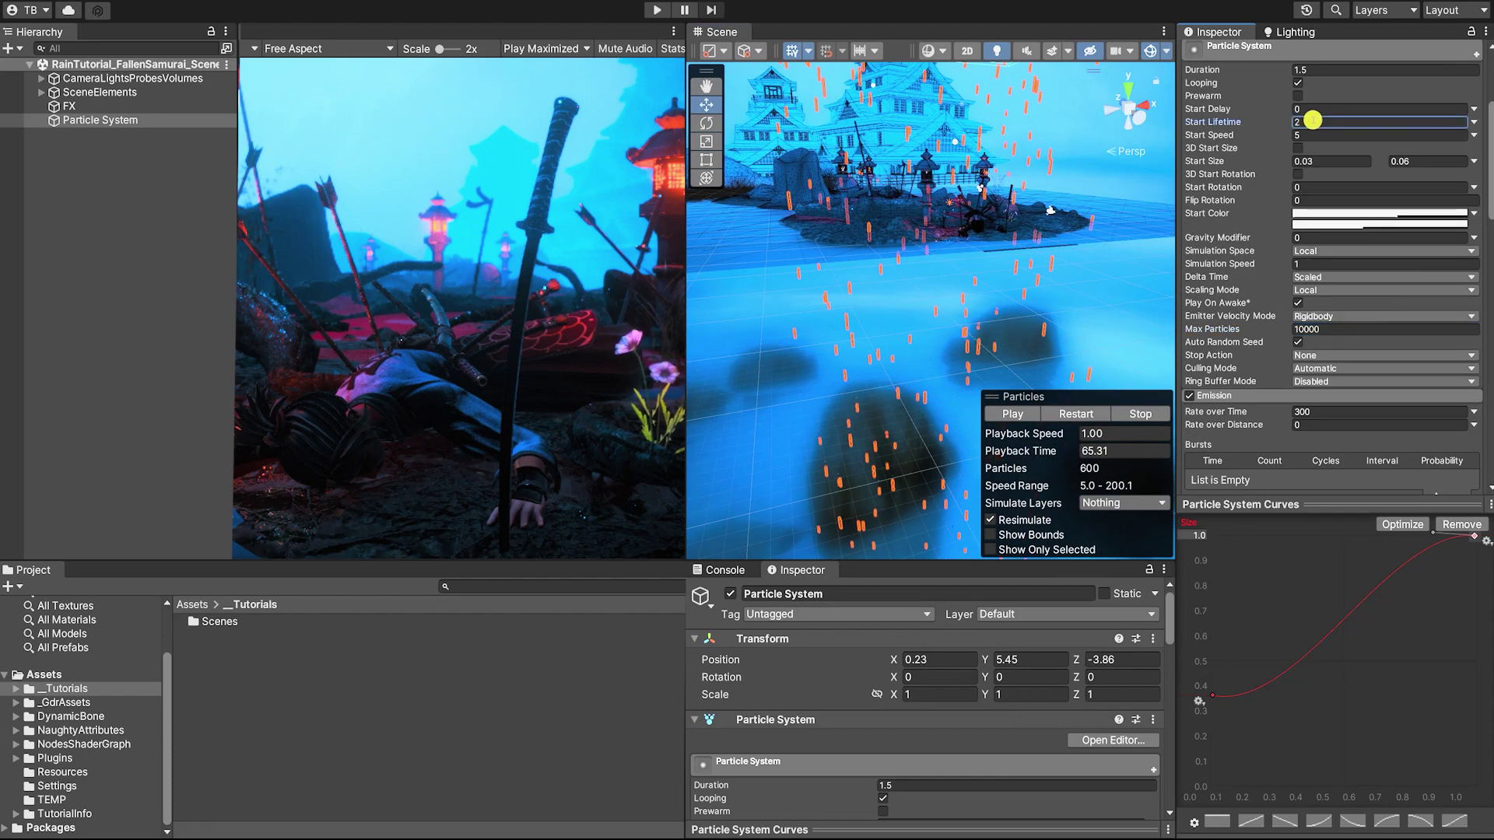
{"action": "scroll", "coordinate": [1265, 185], "scroll_direction": "up", "scroll_amount": 1}
{"action": "left_click", "coordinate": [1023, 413]}
{"action": "left_click", "coordinate": [1312, 118]}
{"action": "type", "text": "1"}
{"action": "left_click", "coordinate": [1021, 413]}
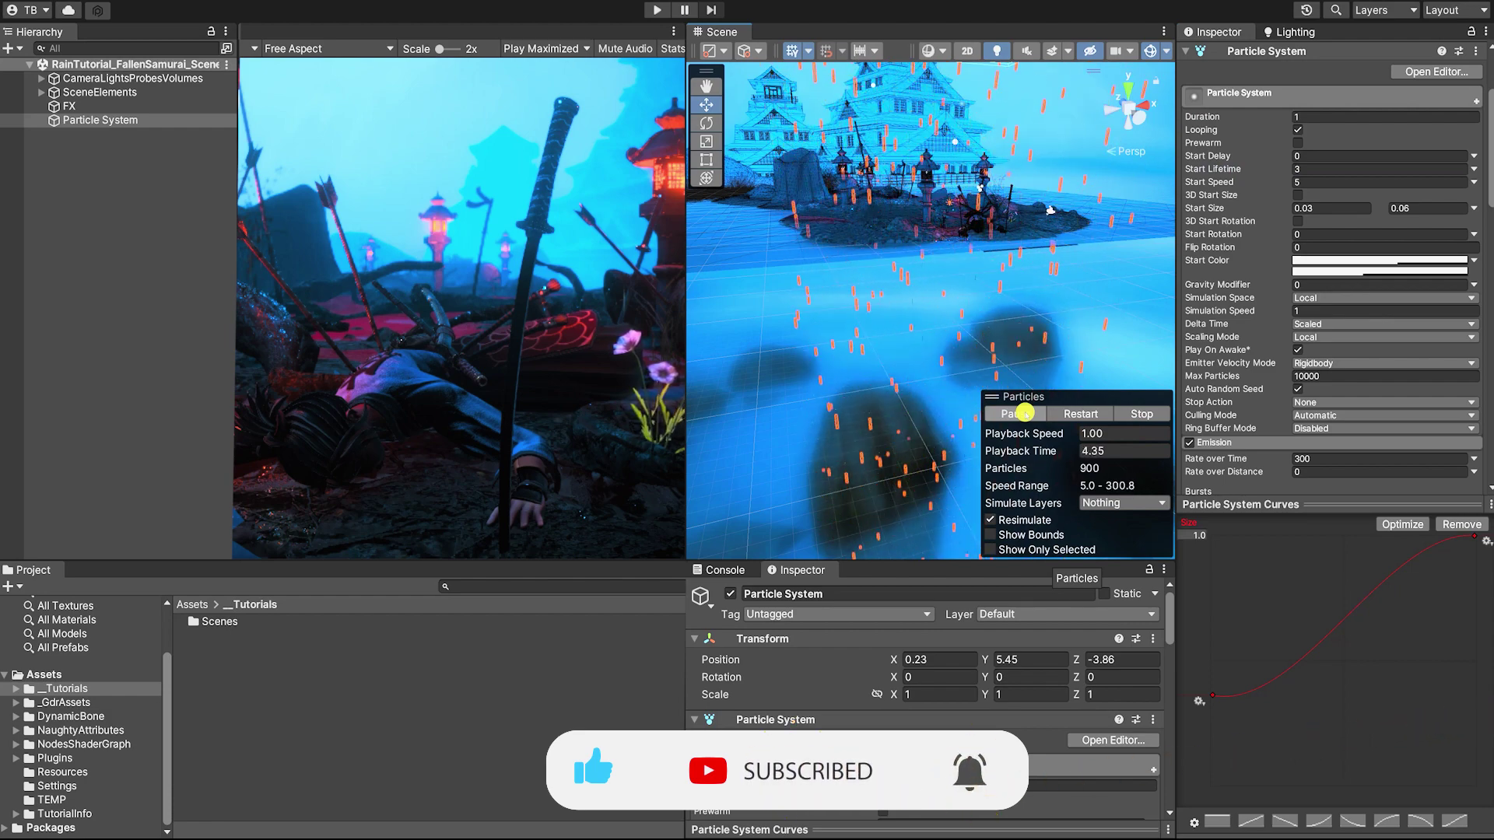
{"action": "left_click", "coordinate": [1024, 413]}
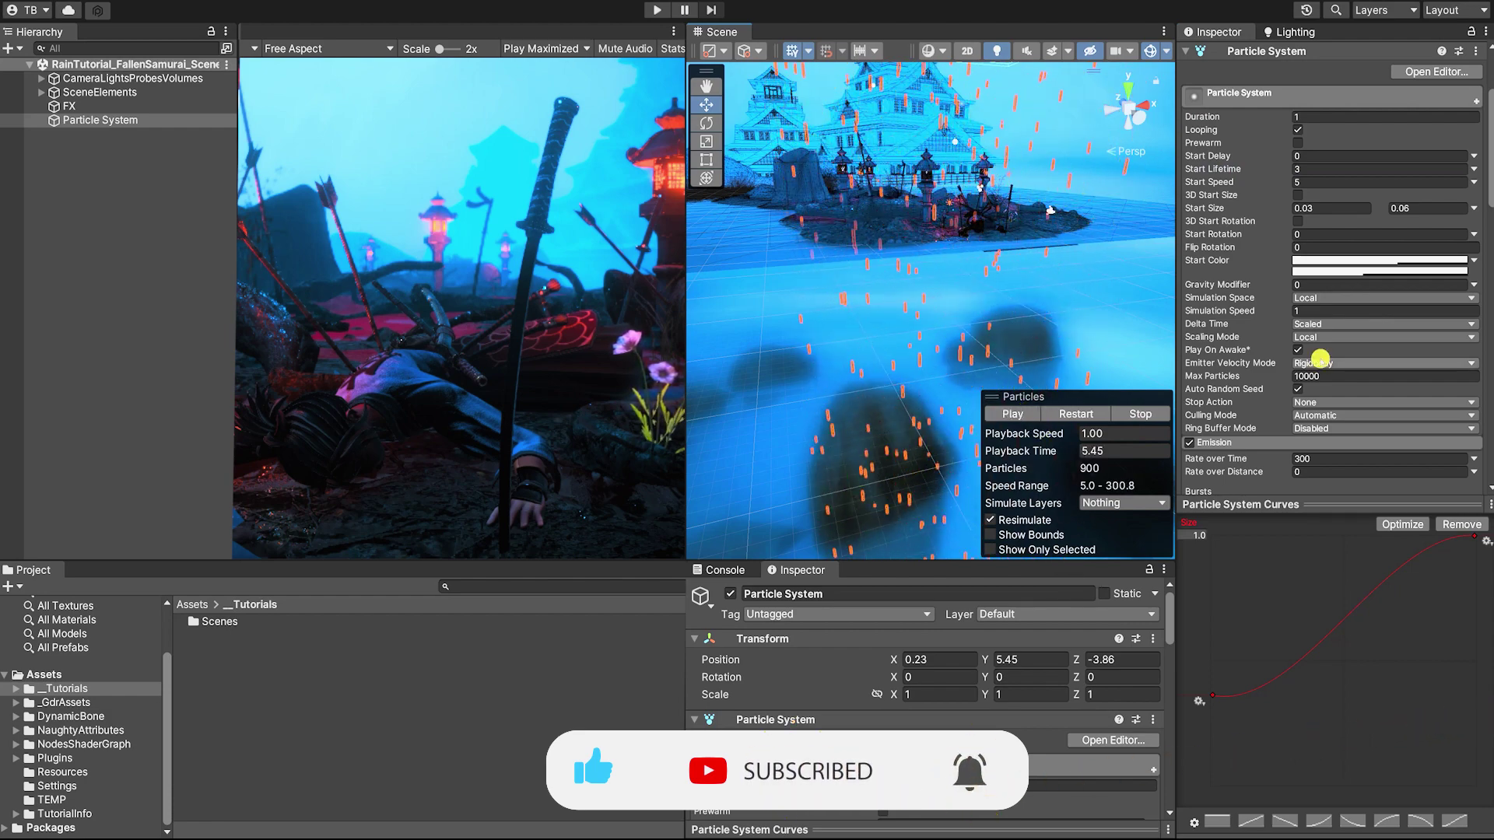
- Create a material named RainDrop_MAT in the __Tutorials folder and give it the Universal Render Pipeline/Particles/Lit shader
{"action": "right_click", "coordinate": [233, 683]}
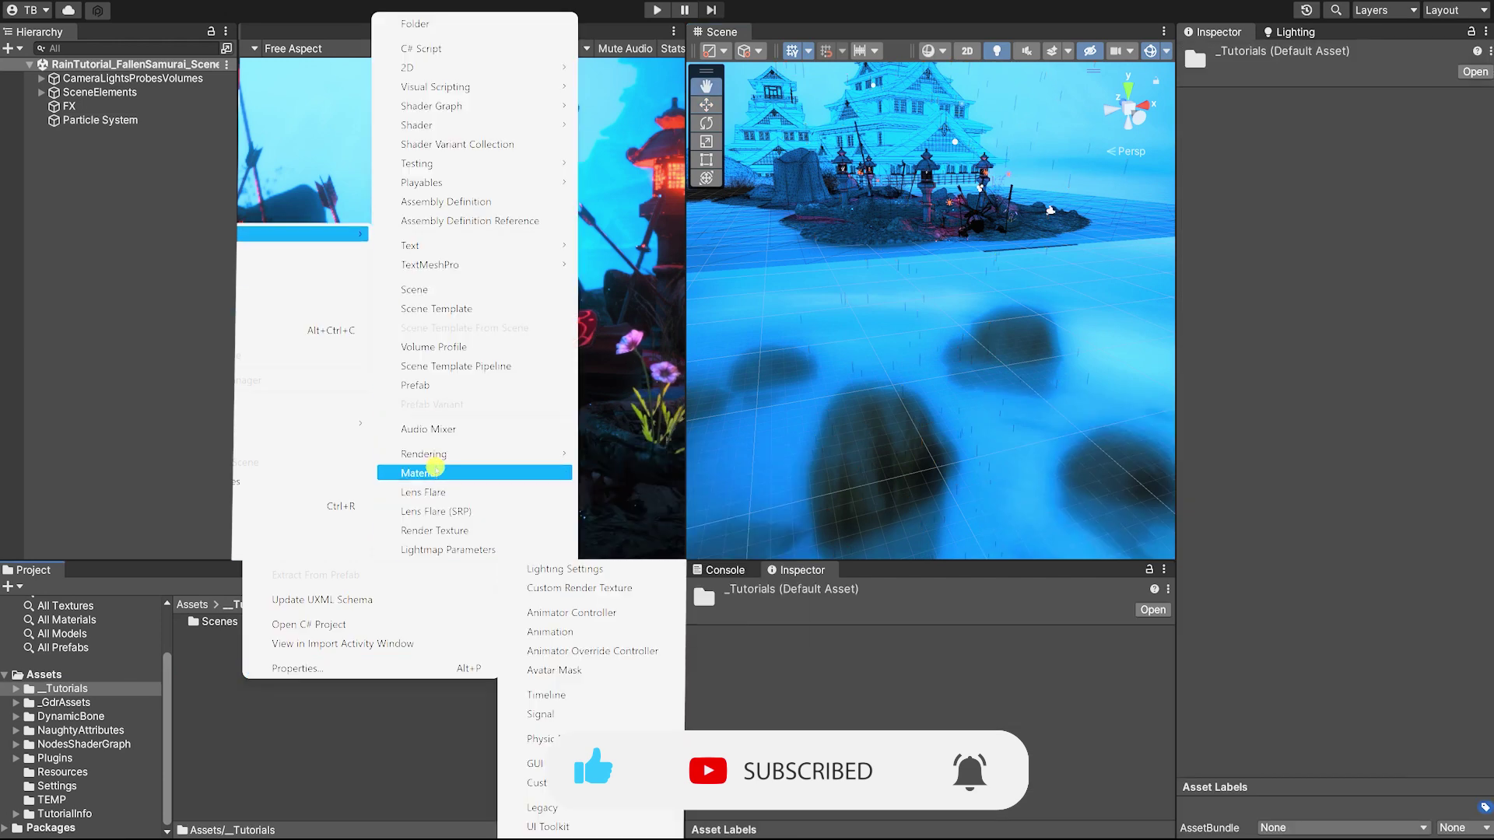
{"action": "left_click", "coordinate": [445, 470]}
{"action": "type", "text": "RainDrop_MAT"}
{"action": "key", "text": "Return"}
{"action": "left_click", "coordinate": [1323, 72]}
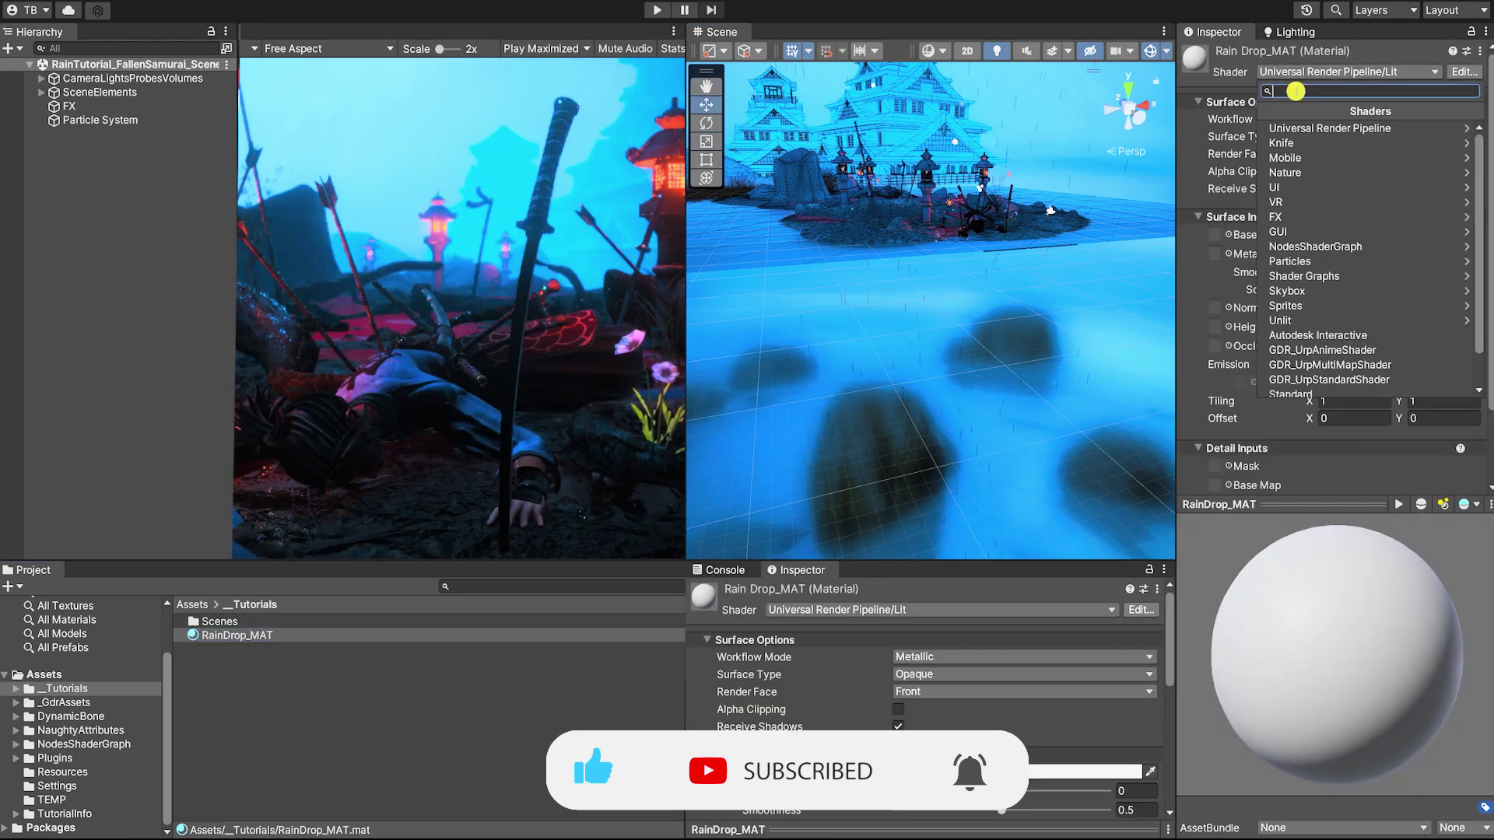
{"action": "left_click", "coordinate": [1307, 184]}
{"action": "left_click", "coordinate": [1300, 127]}
- Check the texture of the Particle System's current material and assign Default-Particle as RainDrop_MAT's Base Map
{"action": "left_click", "coordinate": [129, 122]}
{"action": "scroll", "coordinate": [1349, 438], "scroll_direction": "down", "scroll_amount": 10}
{"action": "left_click", "coordinate": [1317, 288]}
{"action": "left_click", "coordinate": [603, 676]}
{"action": "left_click", "coordinate": [1217, 234]}
{"action": "scroll", "coordinate": [117, 677], "scroll_direction": "up", "scroll_amount": 4}
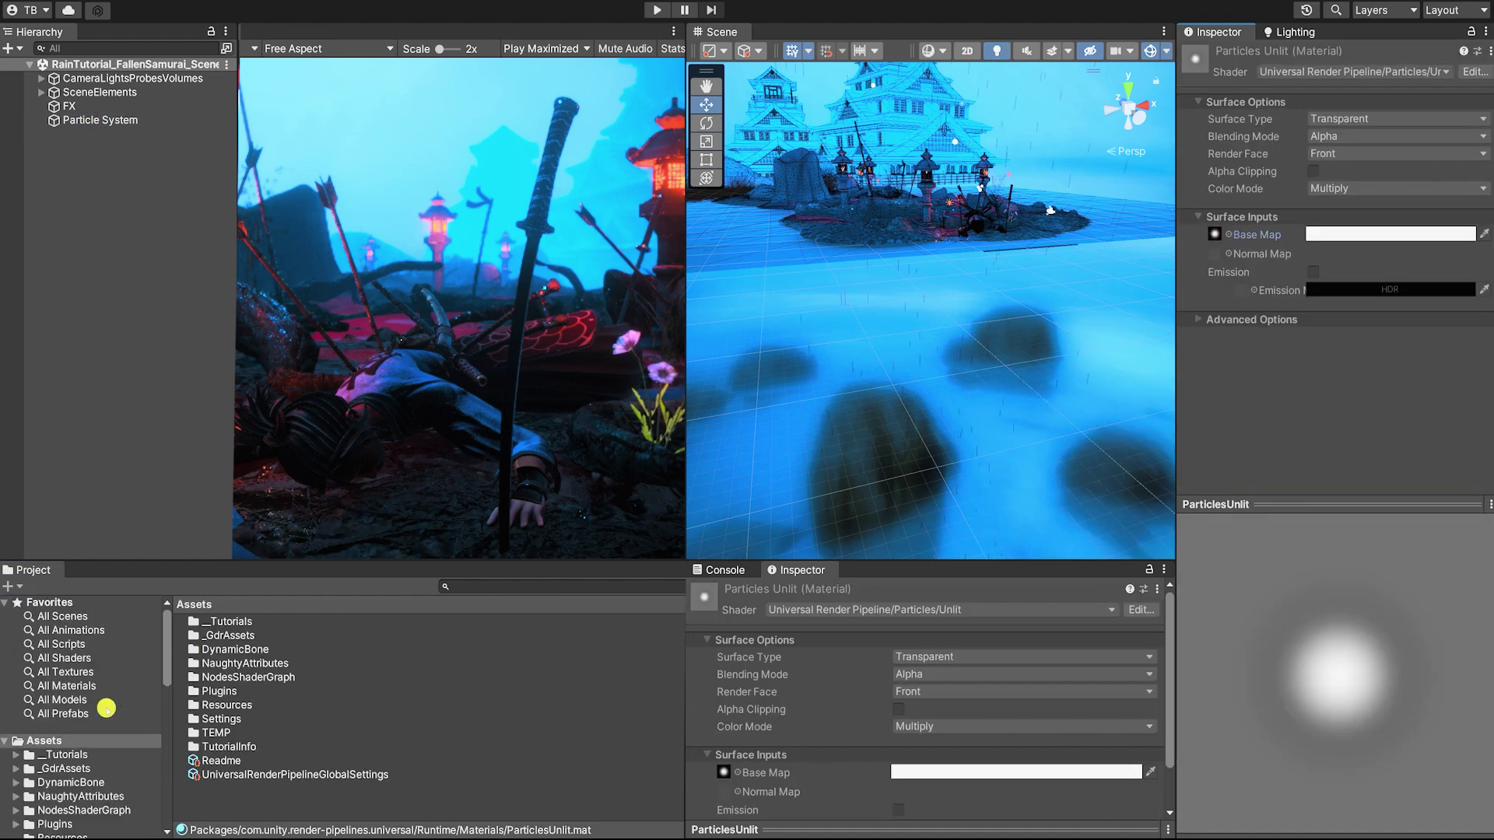
{"action": "left_click", "coordinate": [66, 755]}
{"action": "left_click", "coordinate": [238, 635]}
{"action": "left_click", "coordinate": [1228, 235]}
{"action": "type", "text": "partic"}
{"action": "left_click", "coordinate": [1199, 372]}
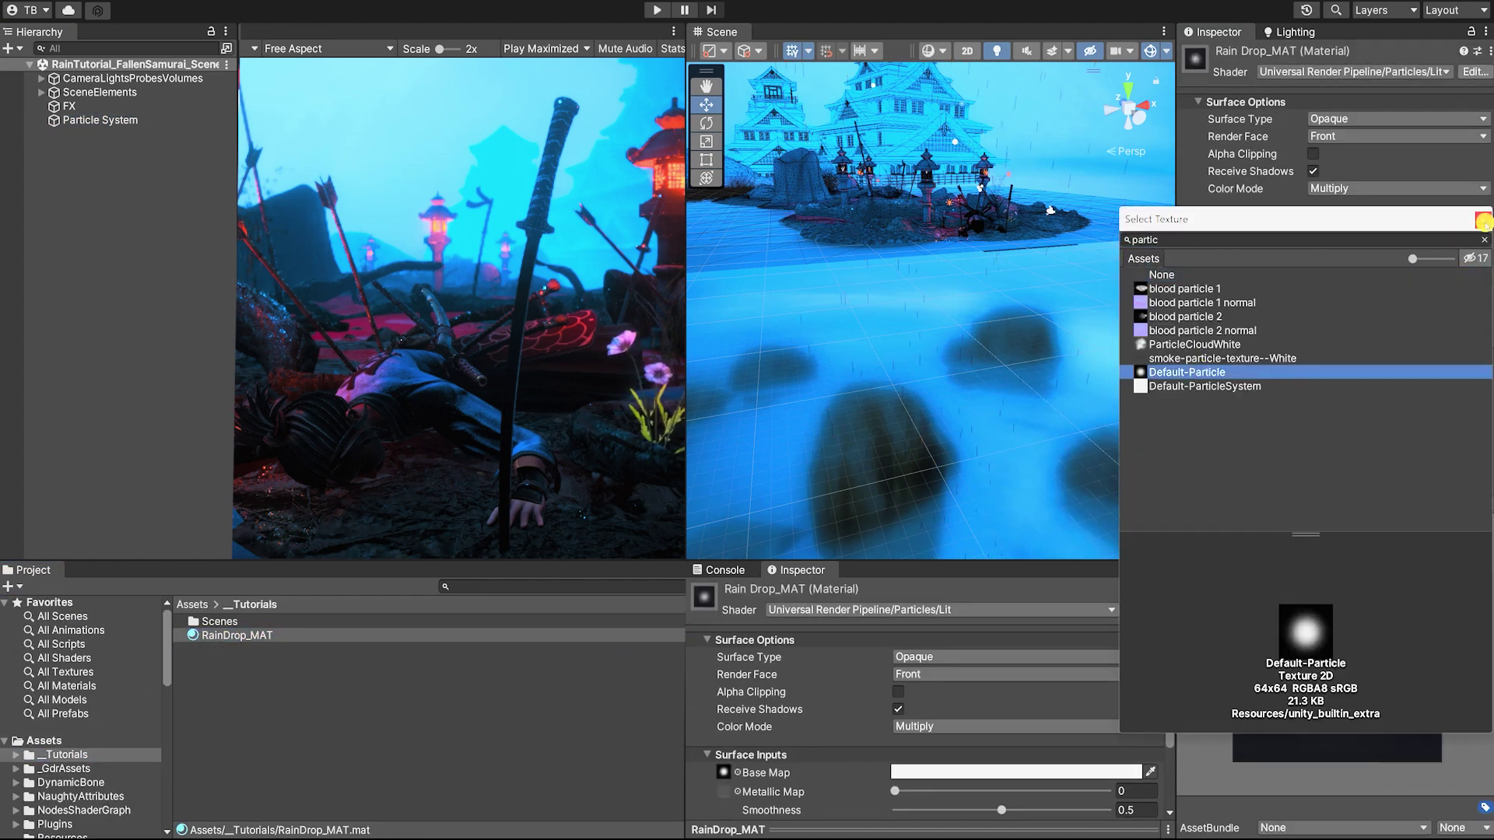
{"action": "left_click", "coordinate": [1483, 220]}
- Assign RainDrop_MAT as the Particle System's Renderer material
{"action": "left_click", "coordinate": [105, 120]}
{"action": "scroll", "coordinate": [1294, 366], "scroll_direction": "down", "scroll_amount": 10}
{"action": "left_click_drag", "start_coordinate": [238, 636], "coordinate": [1368, 379]}
- Enable Emission on RainDrop_MAT and set its emission color to near-white
{"action": "left_click", "coordinate": [240, 635]}
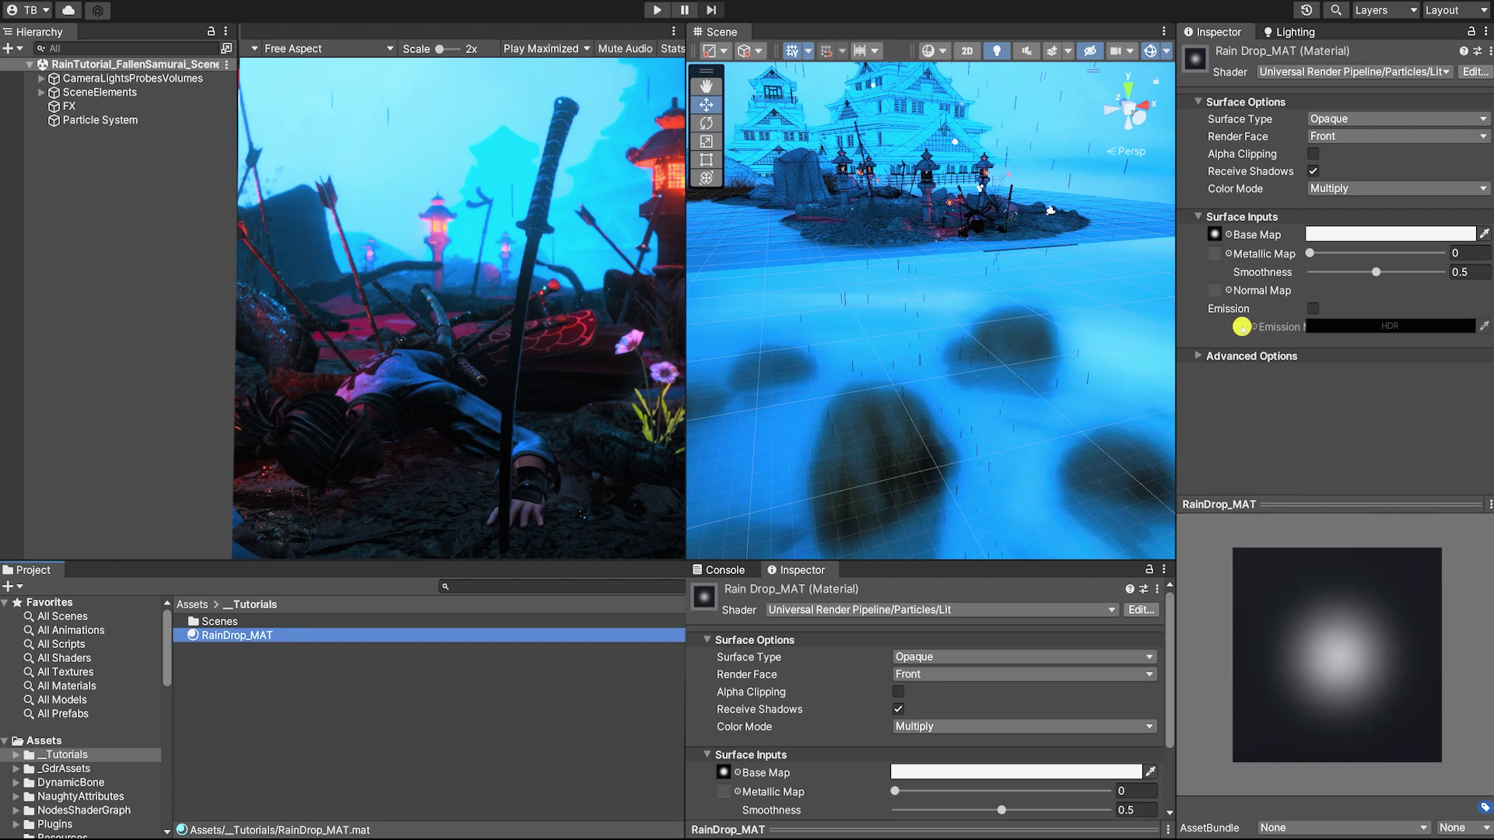
{"action": "left_click", "coordinate": [1313, 309]}
{"action": "left_click", "coordinate": [1397, 327]}
{"action": "left_click", "coordinate": [1426, 698]}
{"action": "mouse_move", "coordinate": [1351, 473]}
{"action": "left_mouse_down"}
{"action": "mouse_move", "coordinate": [1341, 454]}
{"action": "mouse_move", "coordinate": [1347, 478]}
{"action": "left_mouse_up"}
{"action": "left_click", "coordinate": [1483, 309]}
- Set RainDrop_MAT's Surface Type to Transparent and readjust its emission color
{"action": "left_click", "coordinate": [1374, 120]}
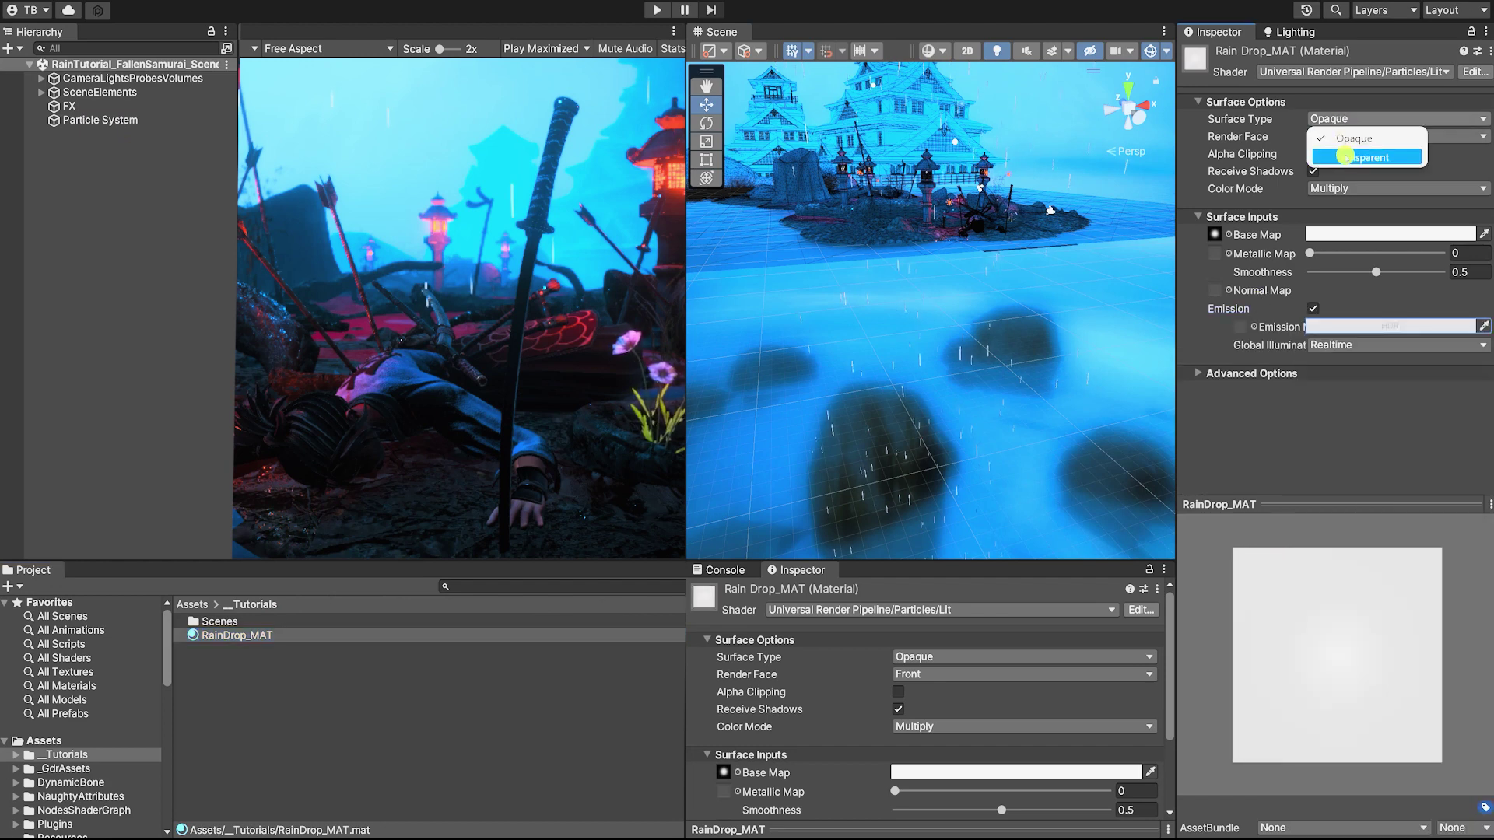
{"action": "left_click", "coordinate": [1344, 158]}
{"action": "left_click", "coordinate": [1313, 327]}
{"action": "left_click", "coordinate": [1313, 326]}
{"action": "left_click", "coordinate": [1326, 343]}
{"action": "left_click", "coordinate": [1322, 437]}
{"action": "left_click", "coordinate": [1391, 380]}
{"action": "left_click", "coordinate": [1483, 257]}
- Preview the rain with the new material and move the Particle System to Z -5.08
{"action": "left_click", "coordinate": [102, 120]}
{"action": "left_click", "coordinate": [1002, 414]}
{"action": "left_click", "coordinate": [1001, 414]}
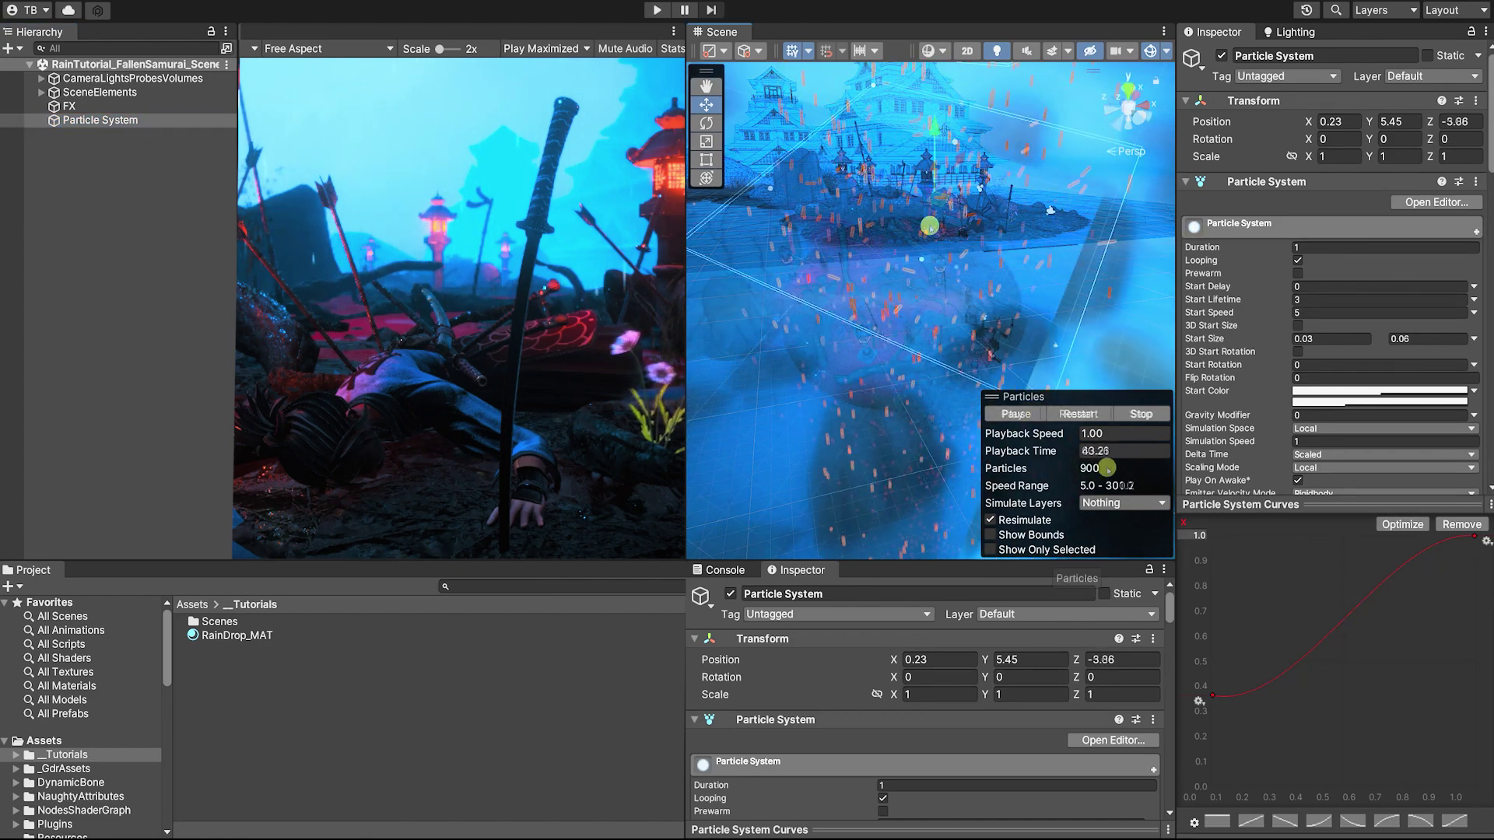
{"action": "left_click", "coordinate": [1124, 451]}
- Raise the Renderer's Length Scale to about 30 and set the Start Size range to 0.025–0.05
{"action": "scroll", "coordinate": [1315, 366], "scroll_direction": "down", "scroll_amount": 15}
{"action": "left_click_drag", "start_coordinate": [1265, 374], "coordinate": [1284, 375]}
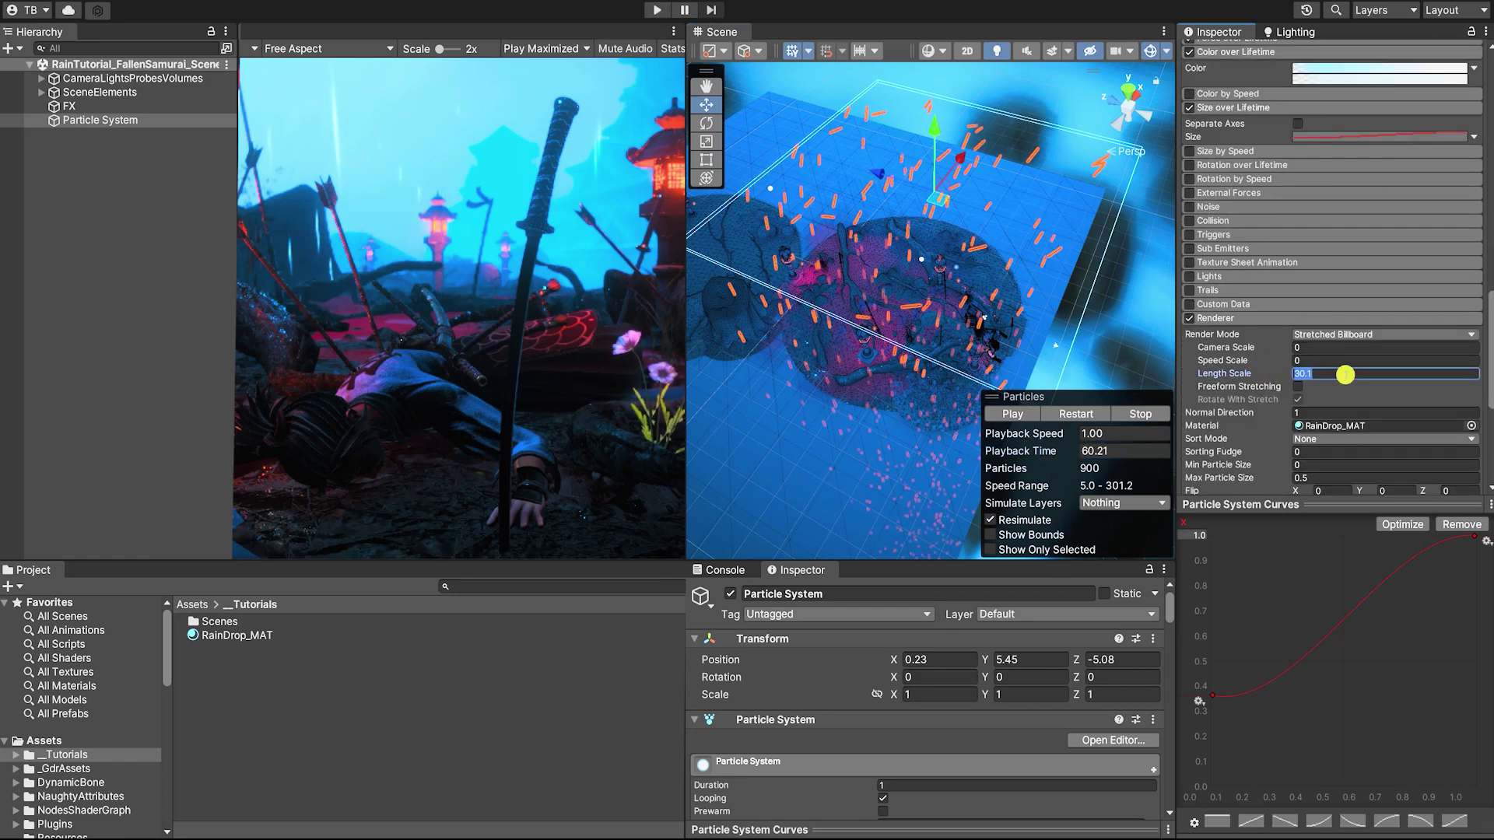
{"action": "scroll", "coordinate": [1401, 234], "scroll_direction": "up", "scroll_amount": 15}
{"action": "left_click", "coordinate": [1401, 152]}
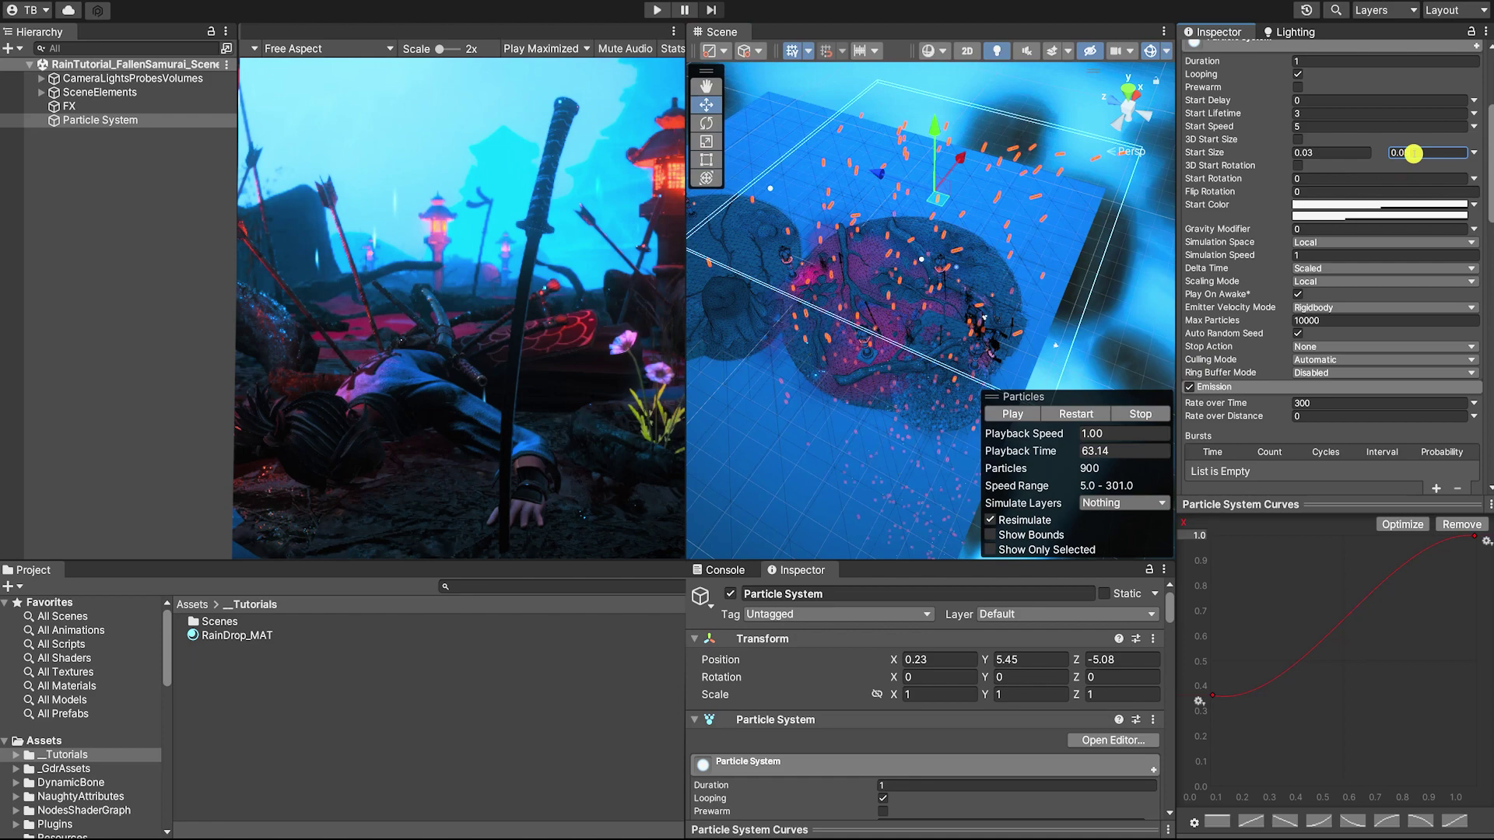
- Rename the Particle System as Rain_DistanceFx and duplicate it
{"action": "left_click", "coordinate": [106, 167]}
{"action": "left_click", "coordinate": [91, 118]}
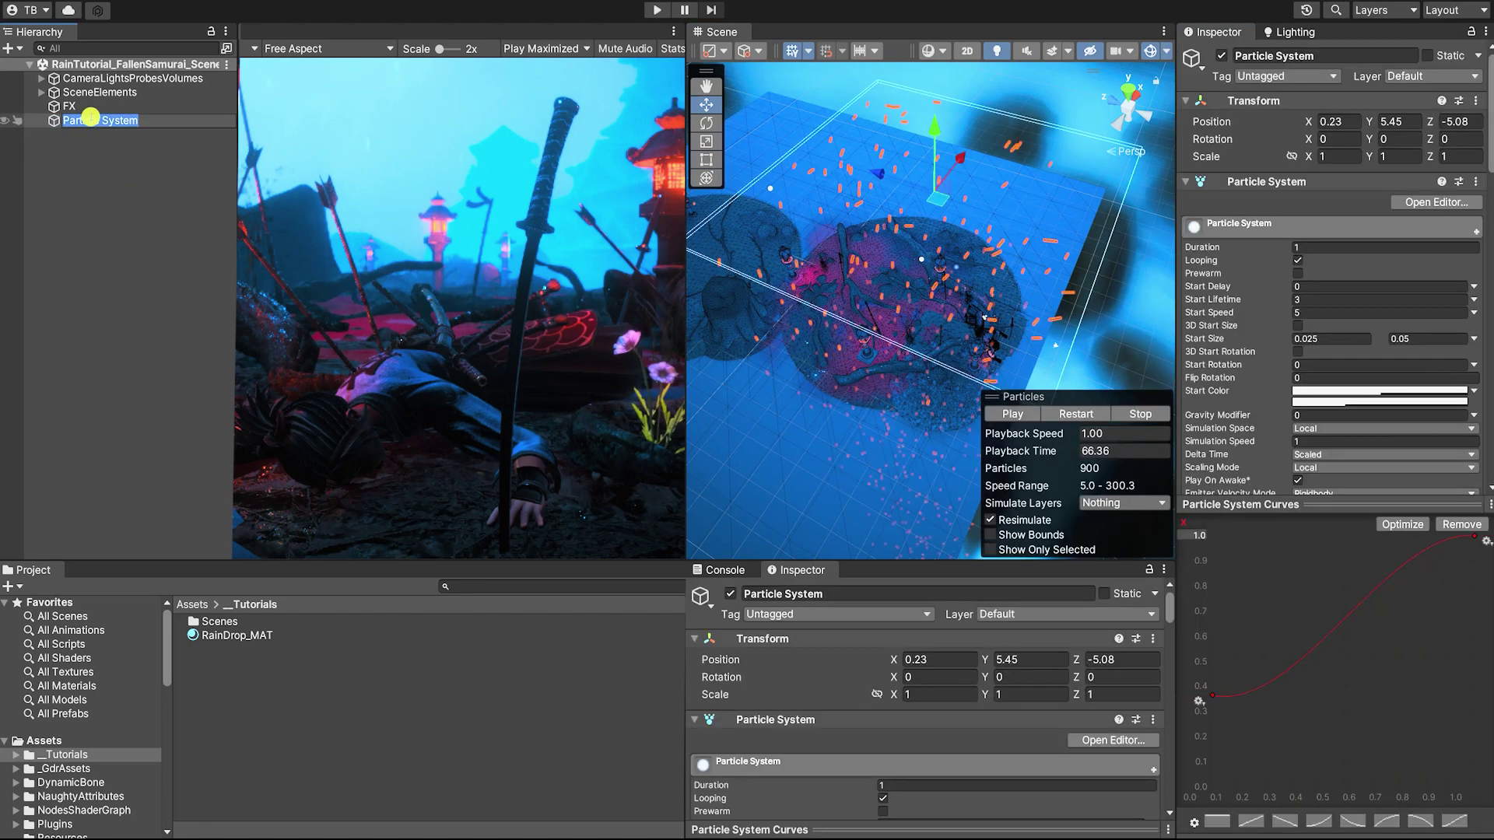
{"action": "key", "text": "Return"}
{"action": "key", "text": "ctrl+d"}
- Move the original Rain_DistanceFx into the background, to about Z 5.86
{"action": "left_click", "coordinate": [100, 120]}
{"action": "middle_click_drag", "start_coordinate": [817, 247], "coordinate": [876, 280]}
{"action": "left_click_drag", "start_coordinate": [943, 211], "coordinate": [707, 168]}
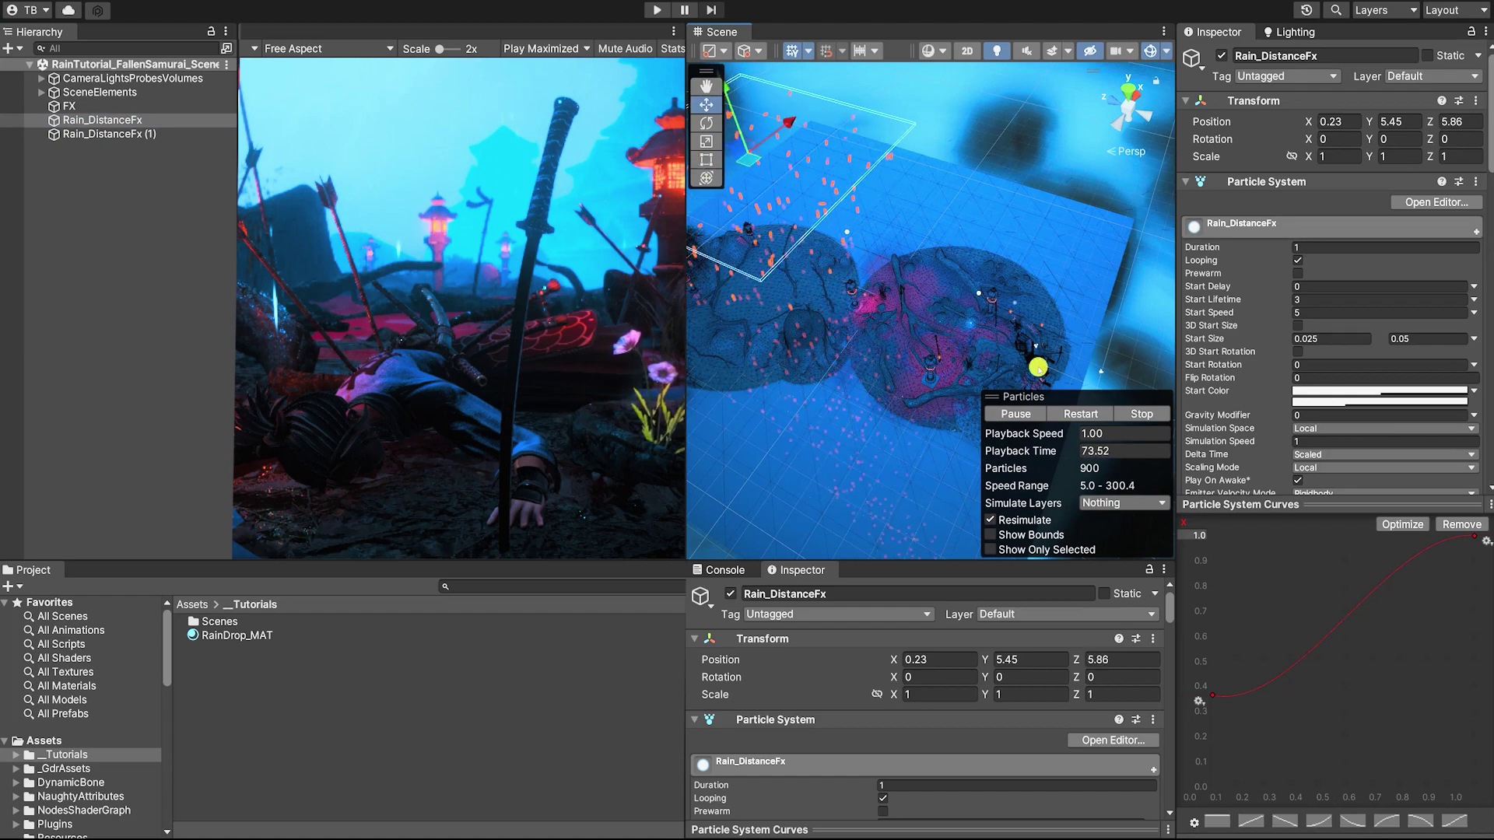
- Rename the duplicated rain system as Rain_wSplash_wDropRippleFx
{"action": "left_click", "coordinate": [91, 134]}
{"action": "left_click", "coordinate": [91, 134]}
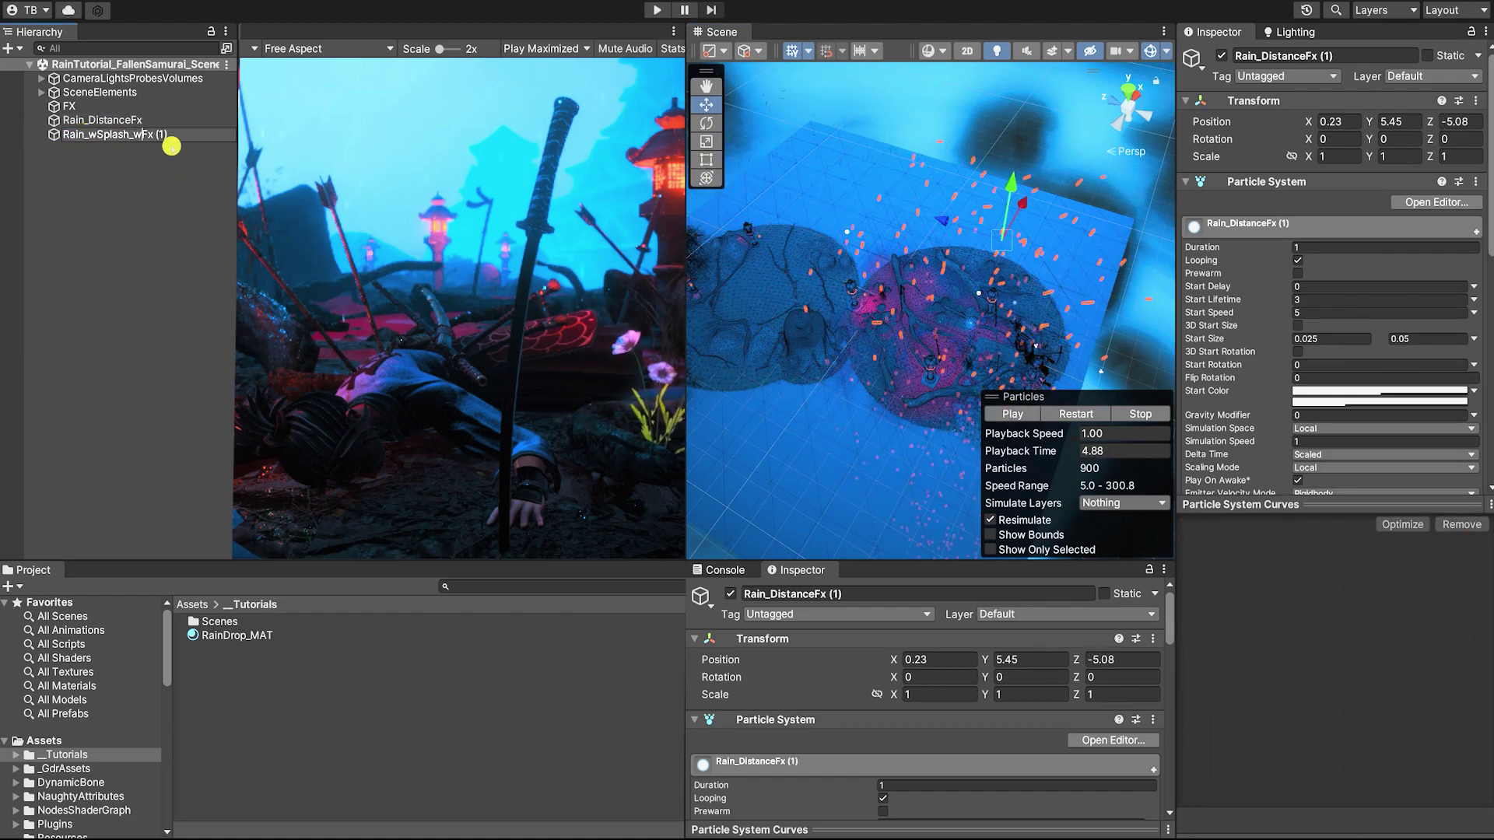
{"action": "type", "text": "Rain_wSplash_wDropRippleFx"}
{"action": "key", "text": "Return"}
{"action": "key", "text": "ctrl+p"}
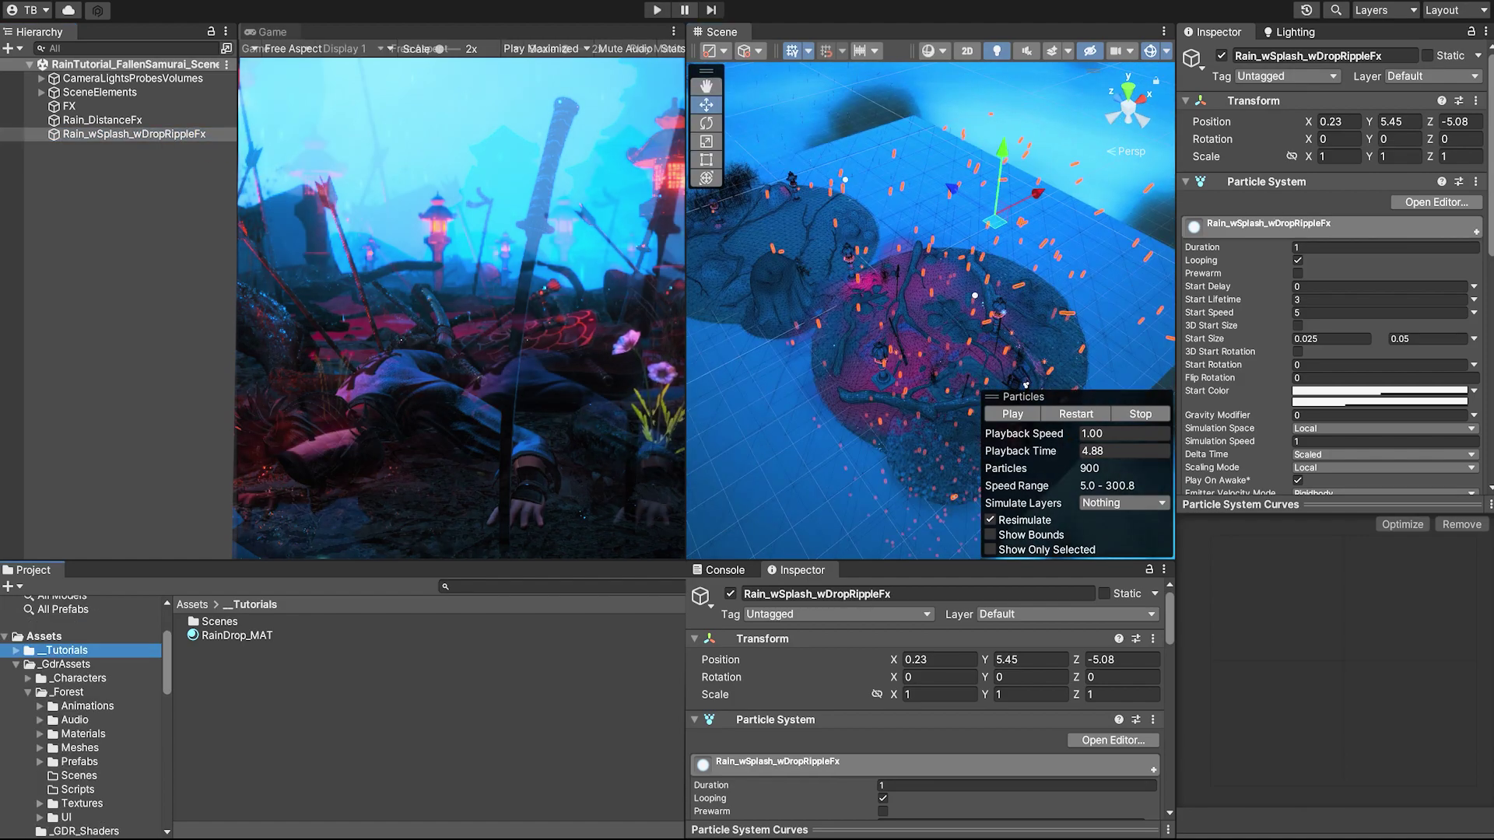
- Add a new Particle System object to the scene
{"action": "right_click", "coordinate": [139, 183]}
{"action": "mouse_move", "coordinate": [230, 424]}
{"action": "left_click", "coordinate": [389, 424]}
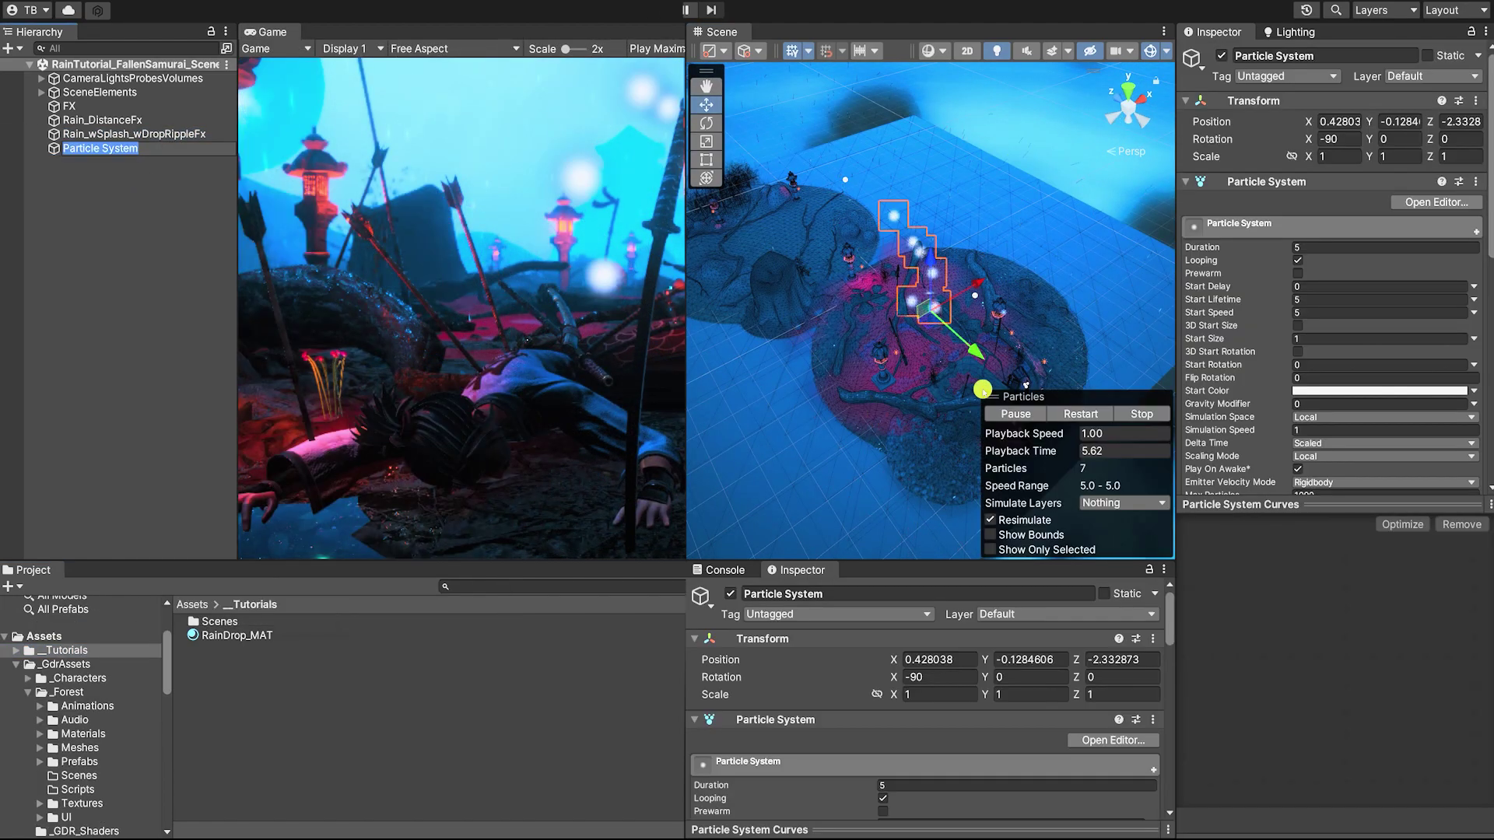
- Place the new Particle System near the fallen samurai's hand, at about X -0.17, Y 0.079, Z -8.009
{"action": "middle_click_drag", "start_coordinate": [1067, 386], "coordinate": [950, 337]}
{"action": "scroll", "coordinate": [950, 337], "scroll_direction": "up", "scroll_amount": 3}
{"action": "left_click_drag", "start_coordinate": [805, 292], "coordinate": [941, 411]}
{"action": "left_click_drag", "start_coordinate": [938, 405], "coordinate": [703, 353], "text": "alt"}
{"action": "scroll", "coordinate": [778, 356], "scroll_direction": "up", "scroll_amount": 3}
{"action": "left_click_drag", "start_coordinate": [860, 361], "coordinate": [830, 350]}
{"action": "middle_click_drag", "start_coordinate": [749, 342], "coordinate": [899, 374]}
{"action": "scroll", "coordinate": [899, 374], "scroll_direction": "up", "scroll_amount": 3}
{"action": "left_click_drag", "start_coordinate": [864, 379], "coordinate": [845, 405]}
{"action": "left_click_drag", "start_coordinate": [864, 309], "coordinate": [857, 290]}
- Set the new Particle System's X rotation to 0 and disable its Shape module
{"action": "double_click", "coordinate": [1340, 138]}
{"action": "type", "text": "0"}
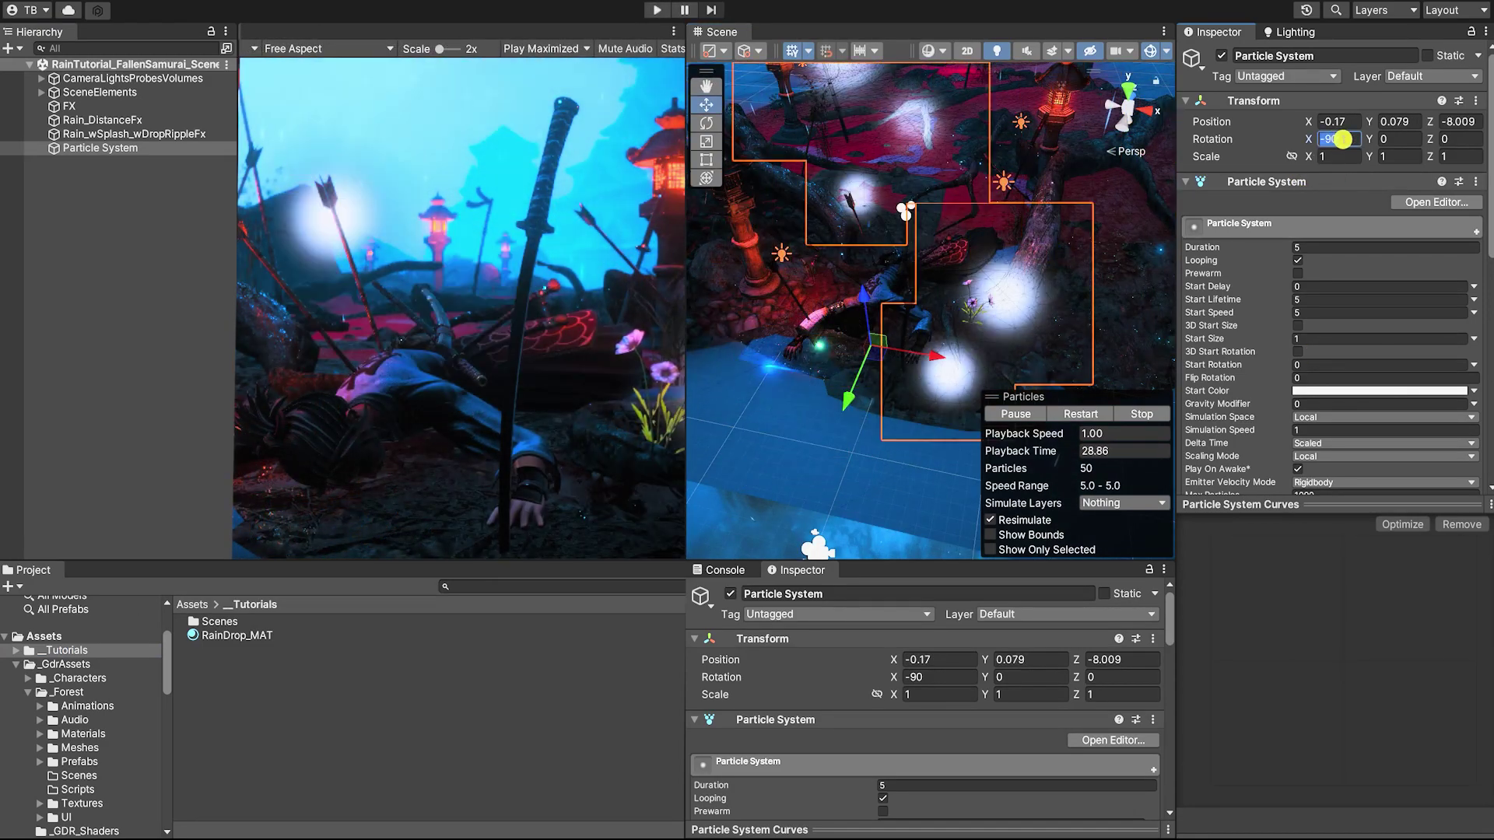
{"action": "left_click_drag", "start_coordinate": [1489, 200], "coordinate": [1484, 323]}
{"action": "left_click", "coordinate": [1189, 330]}
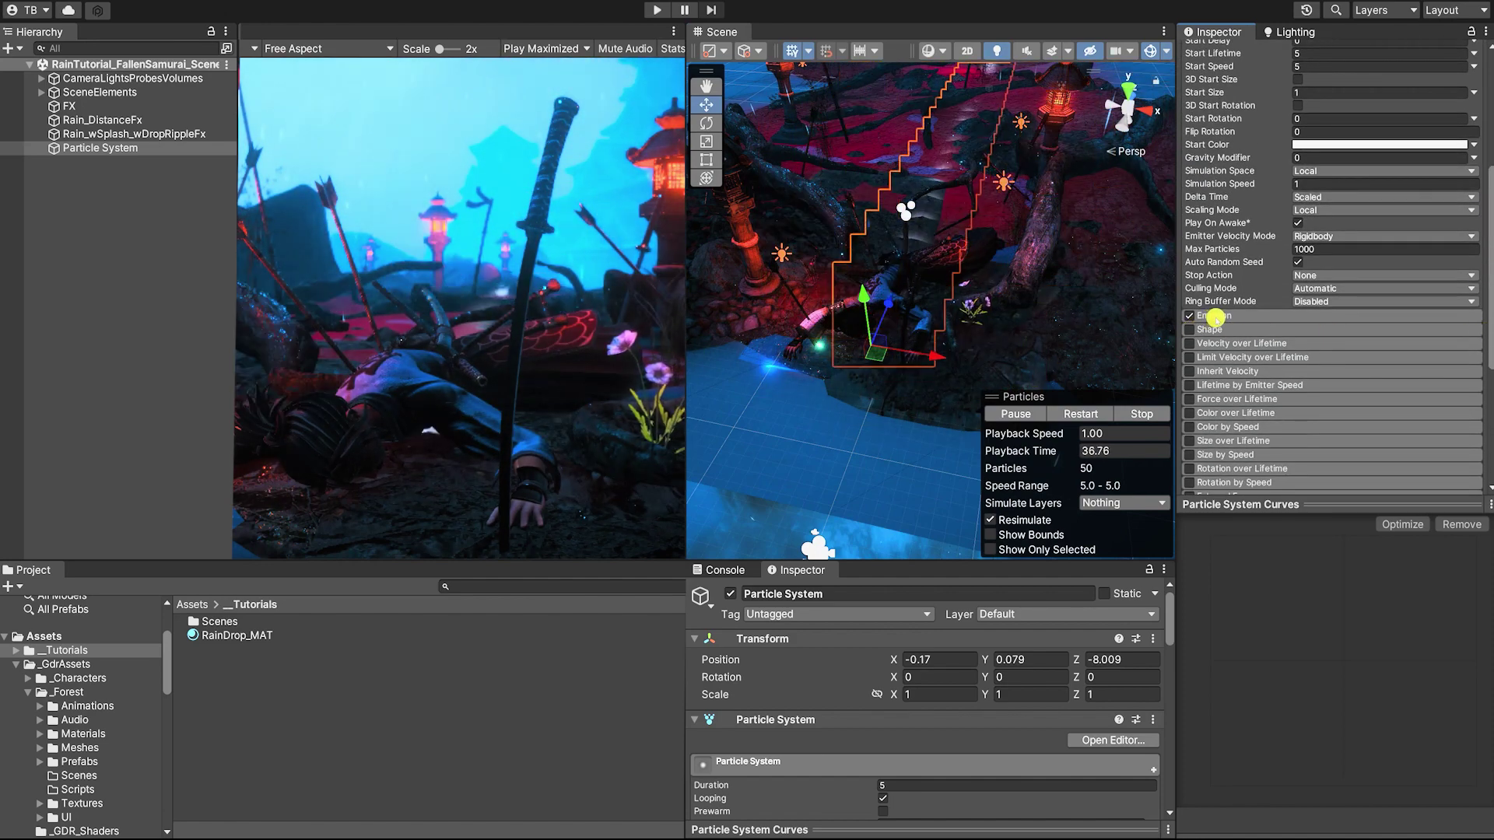
- Set the emission Rate over Time to 0 and add a burst with a Count of 1
{"action": "left_click", "coordinate": [1215, 317]}
{"action": "left_click", "coordinate": [1351, 328]}
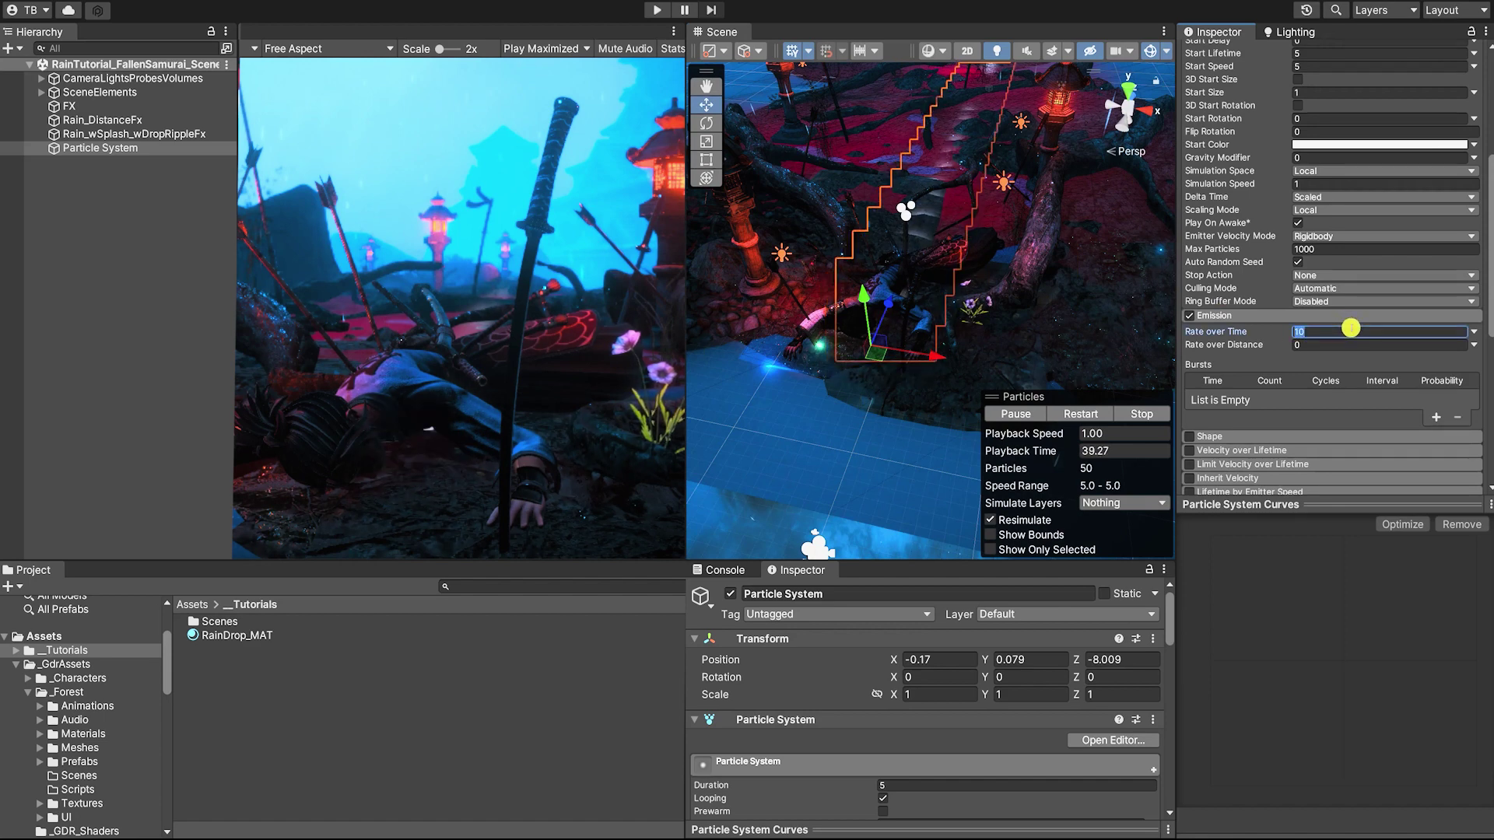
{"action": "type", "text": "0"}
{"action": "left_click", "coordinate": [1432, 417]}
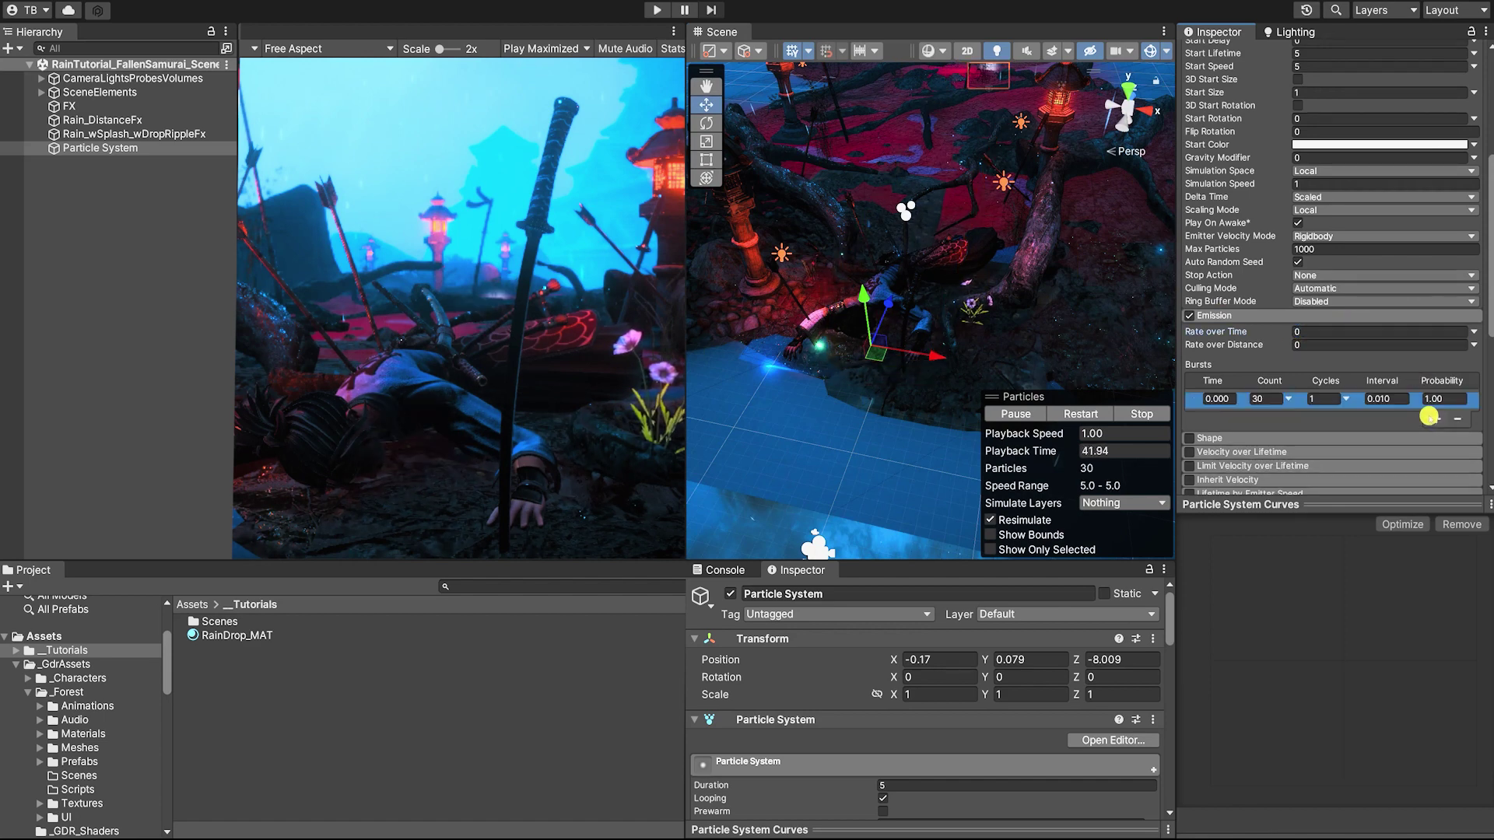
{"action": "left_click", "coordinate": [1268, 400]}
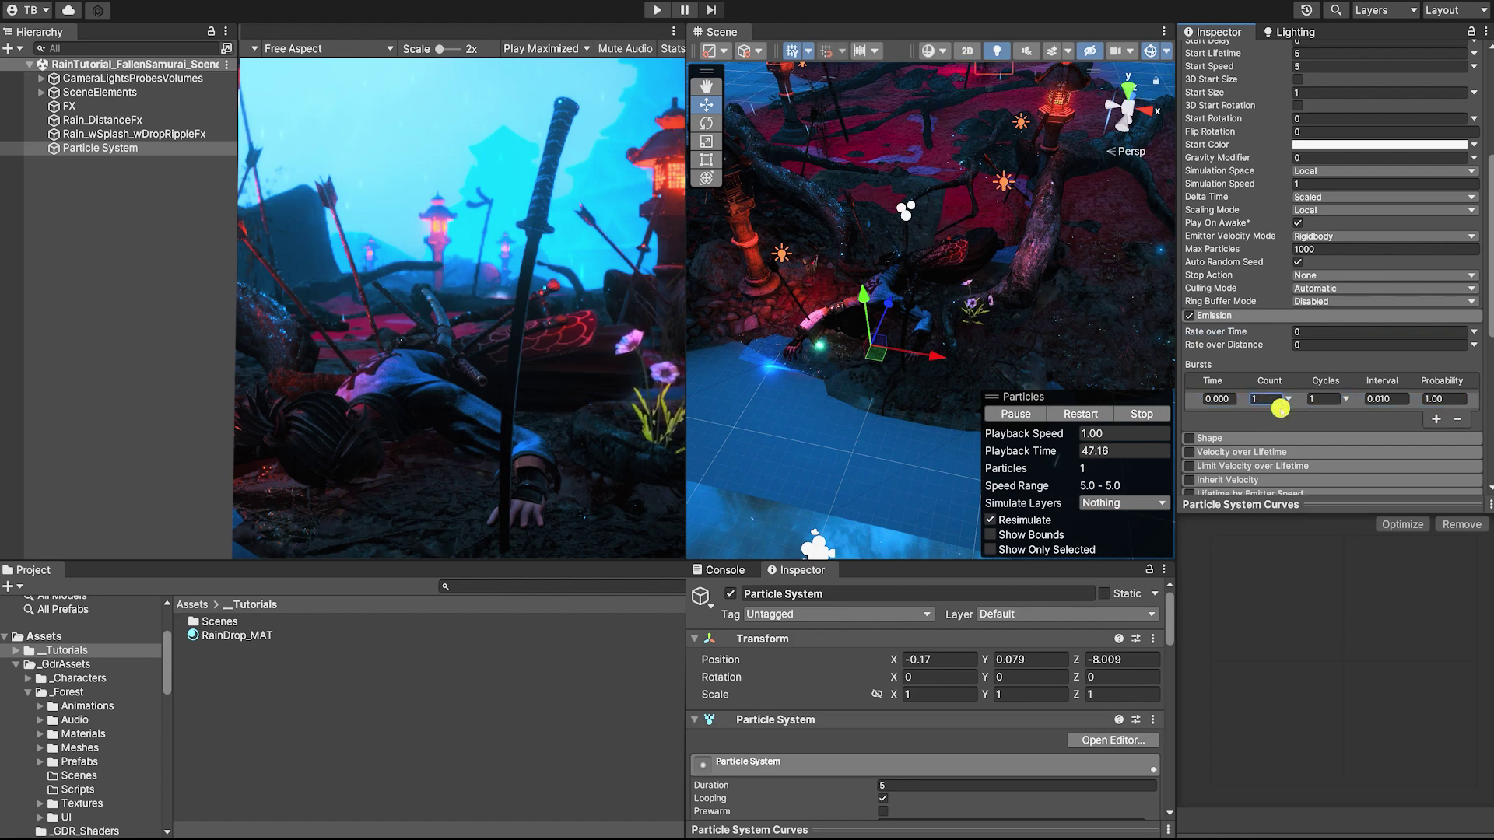
{"action": "left_click", "coordinate": [1329, 316]}
- Shift the new Particle System to Y 0.247, Z -8.206 and set its Duration to 0.6
{"action": "scroll", "coordinate": [1360, 358], "scroll_direction": "up", "scroll_amount": 3}
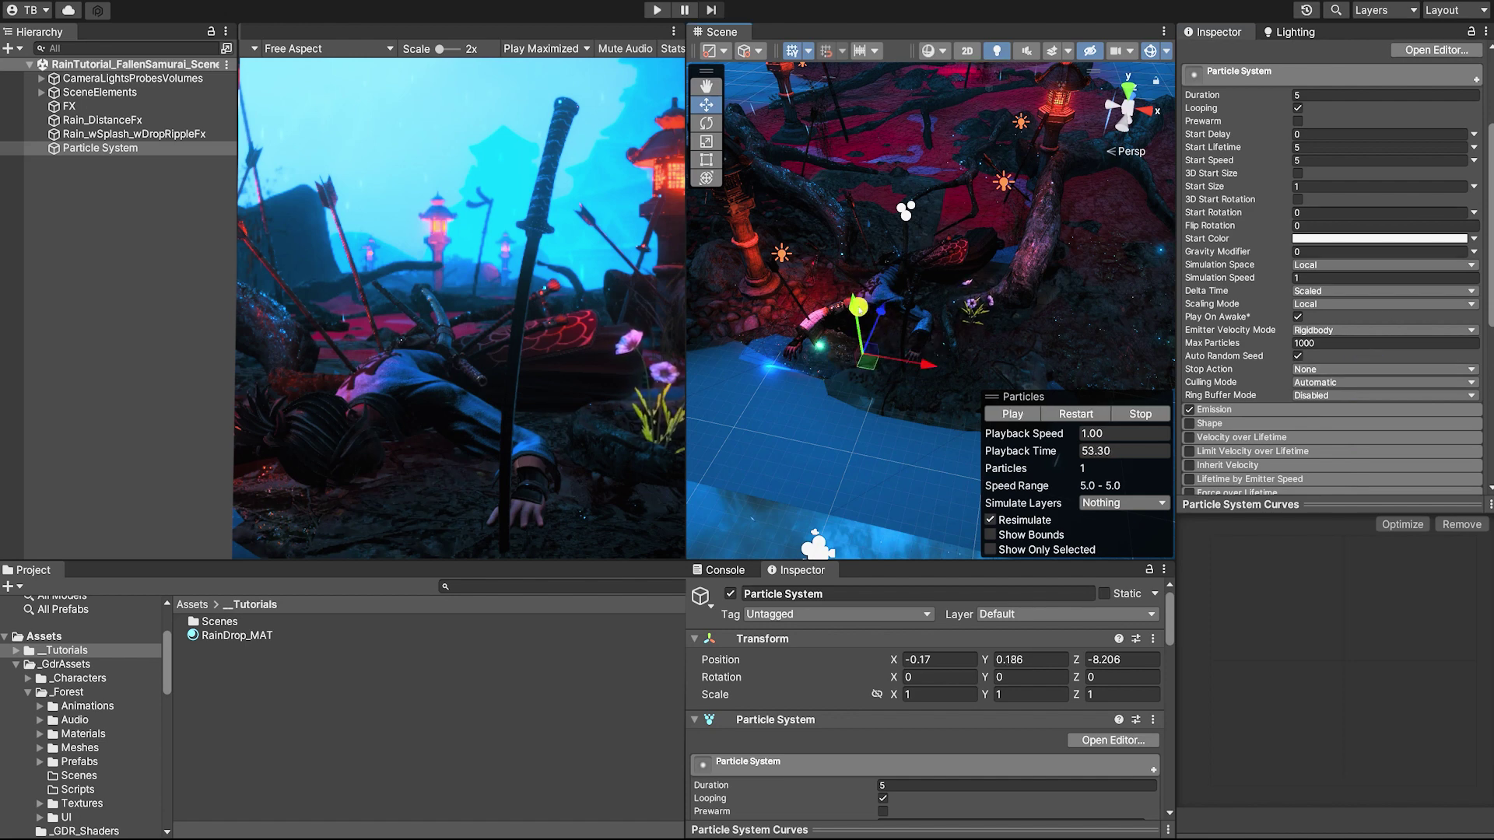
{"action": "left_click", "coordinate": [1317, 94]}
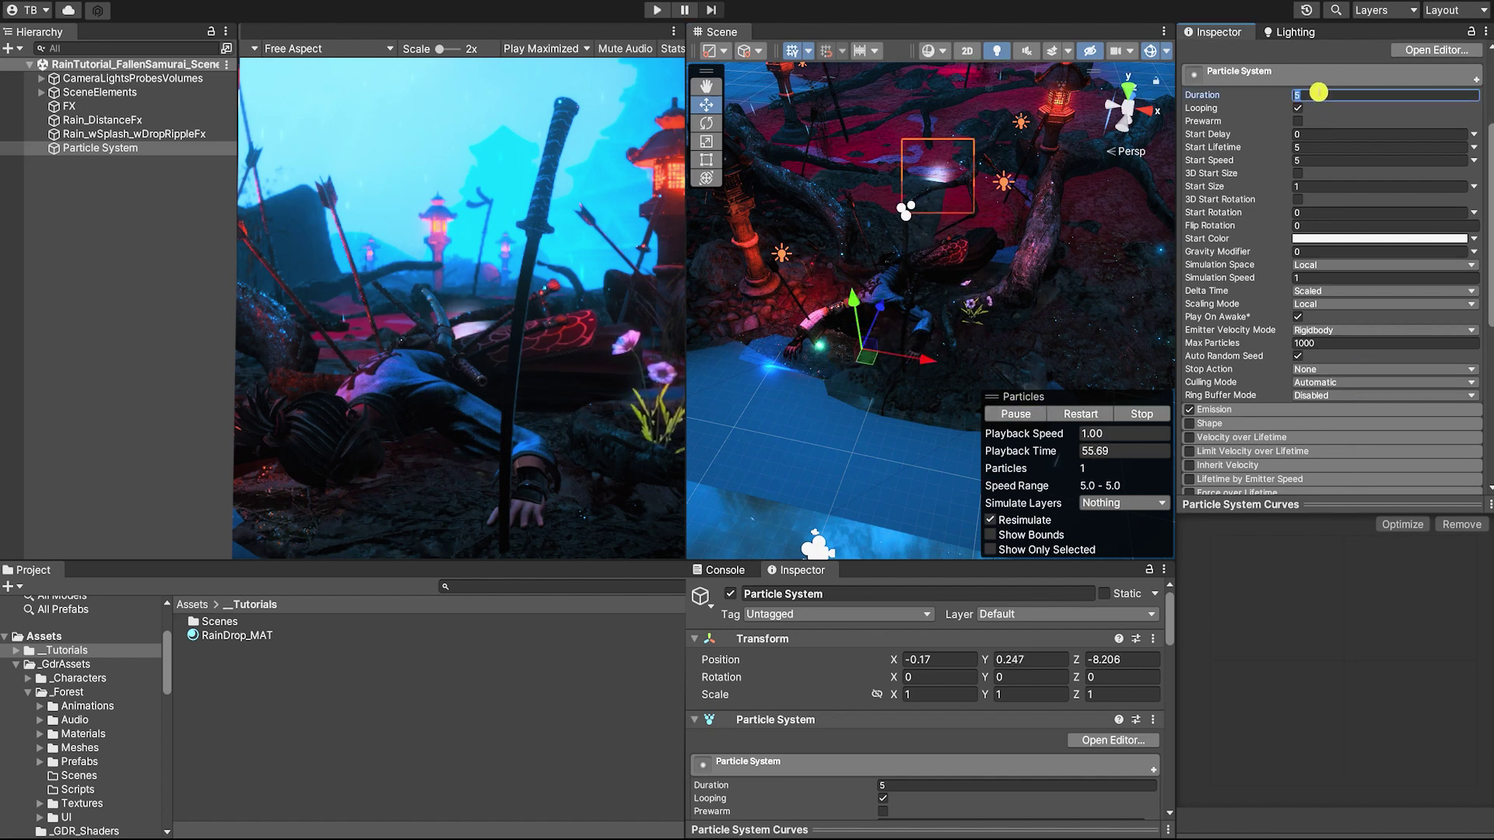
{"action": "type", "text": "0.6"}
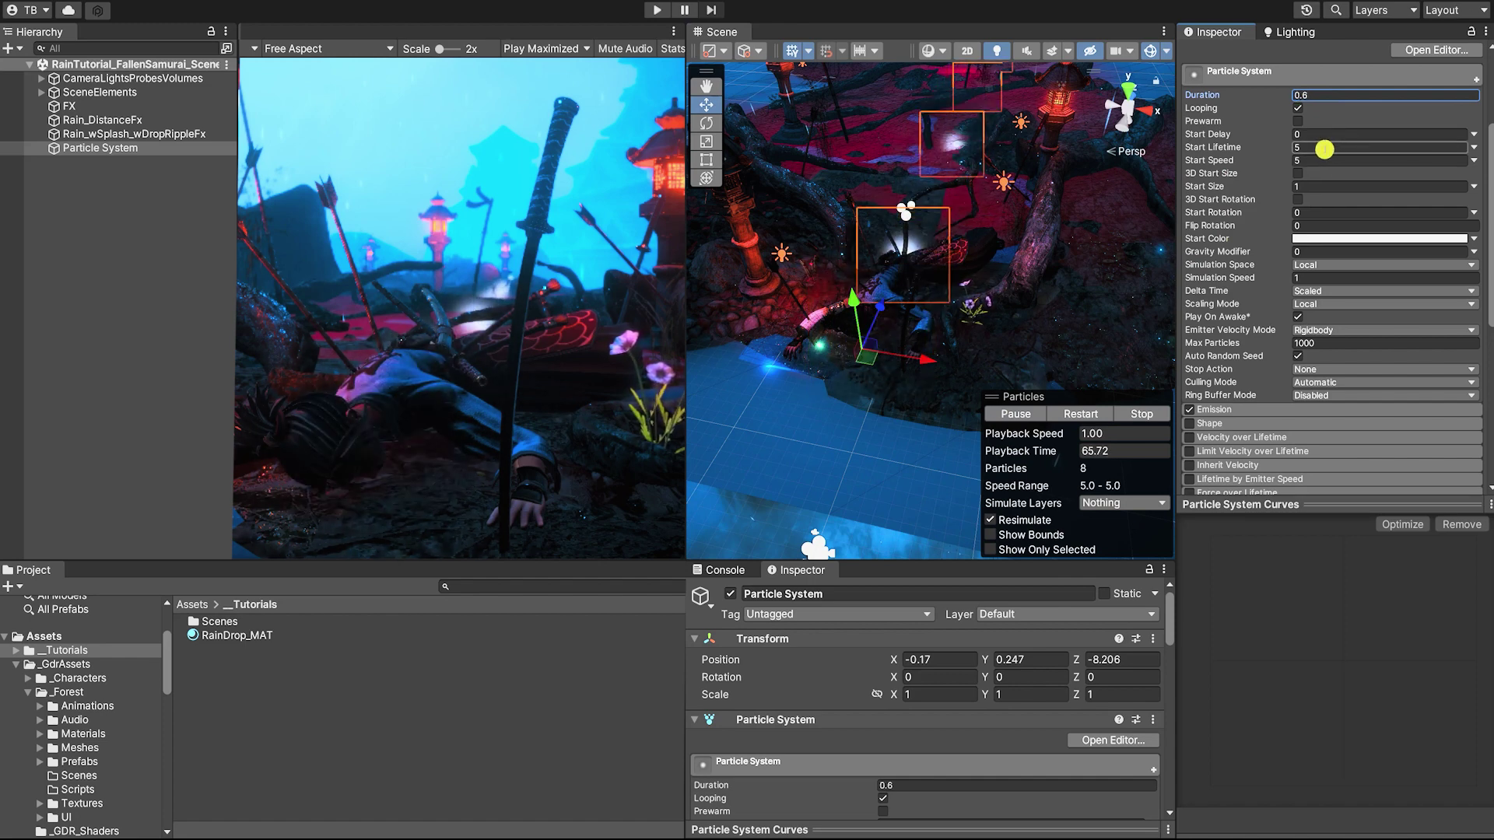
- Set the new Particle System's Start Speed to 0 and Start Size to 0.5
{"action": "left_click", "coordinate": [1328, 159]}
{"action": "type", "text": "0"}
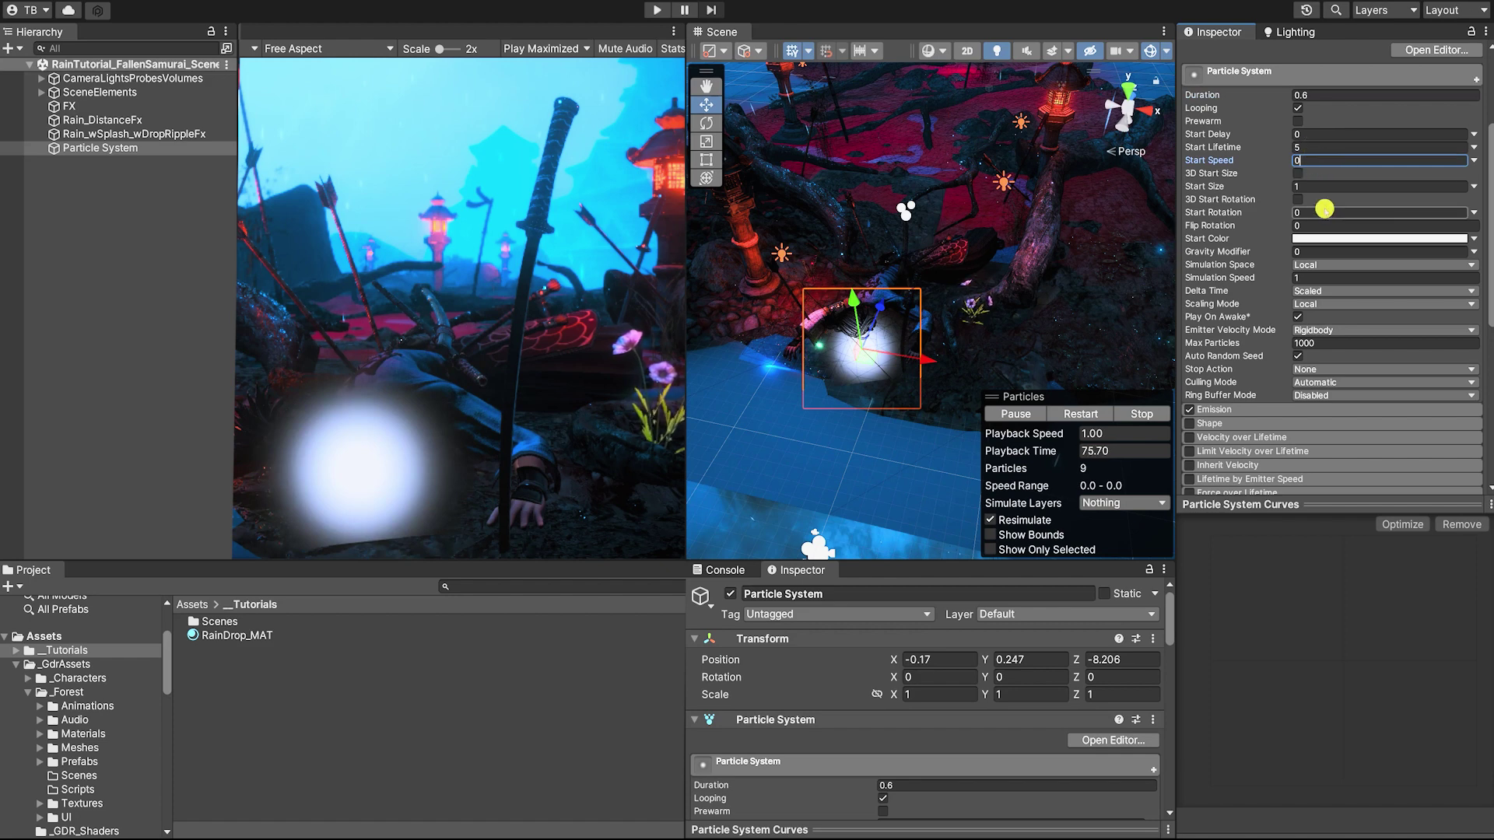
{"action": "type", "text": "0.5"}
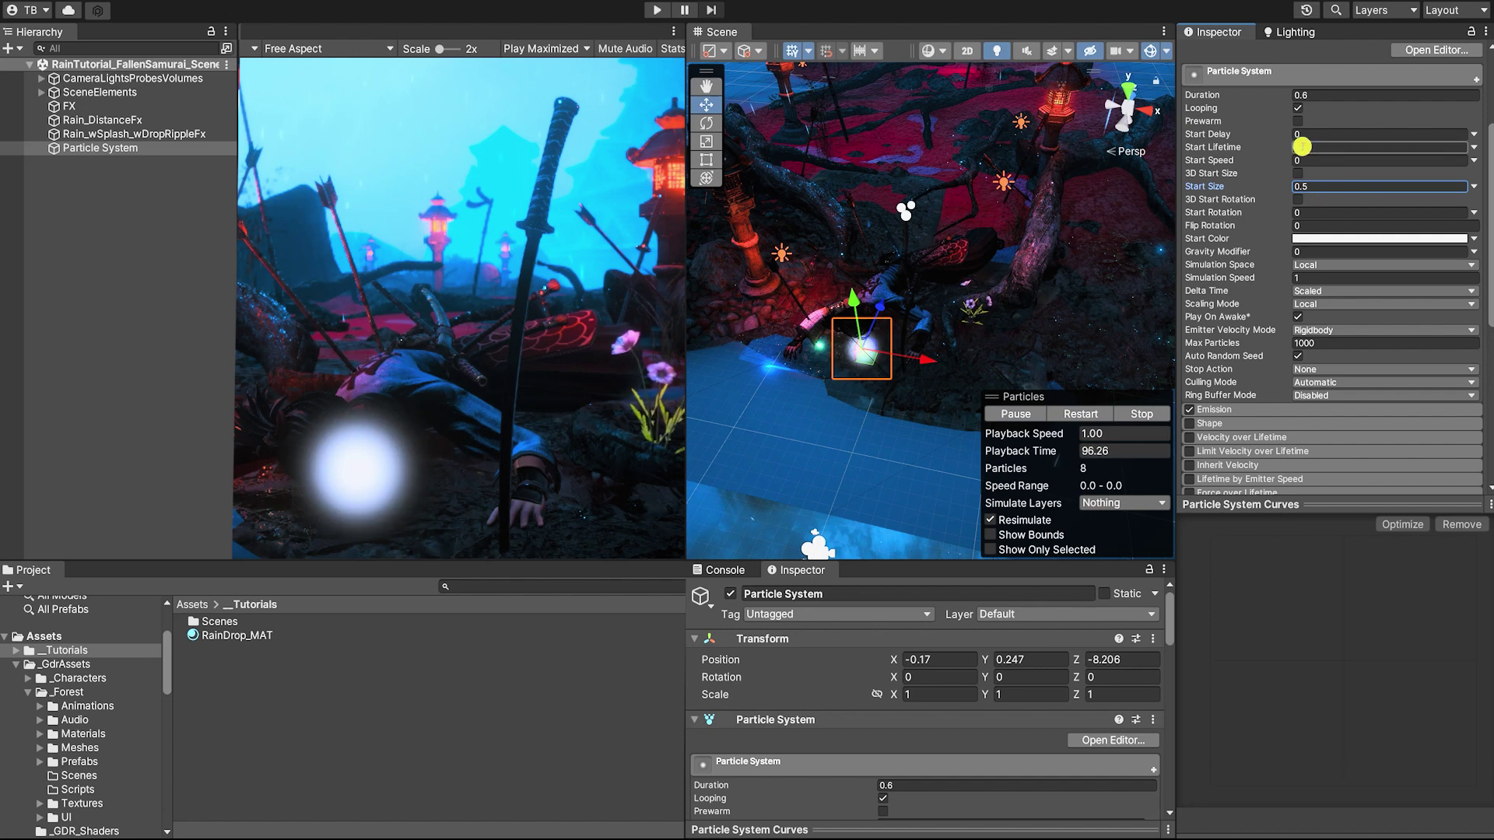
- Enable Size over Lifetime and add a curve key at about 0.4 of the lifetime with a size of about 0.9
{"action": "scroll", "coordinate": [1222, 373], "scroll_direction": "down", "scroll_amount": 4}
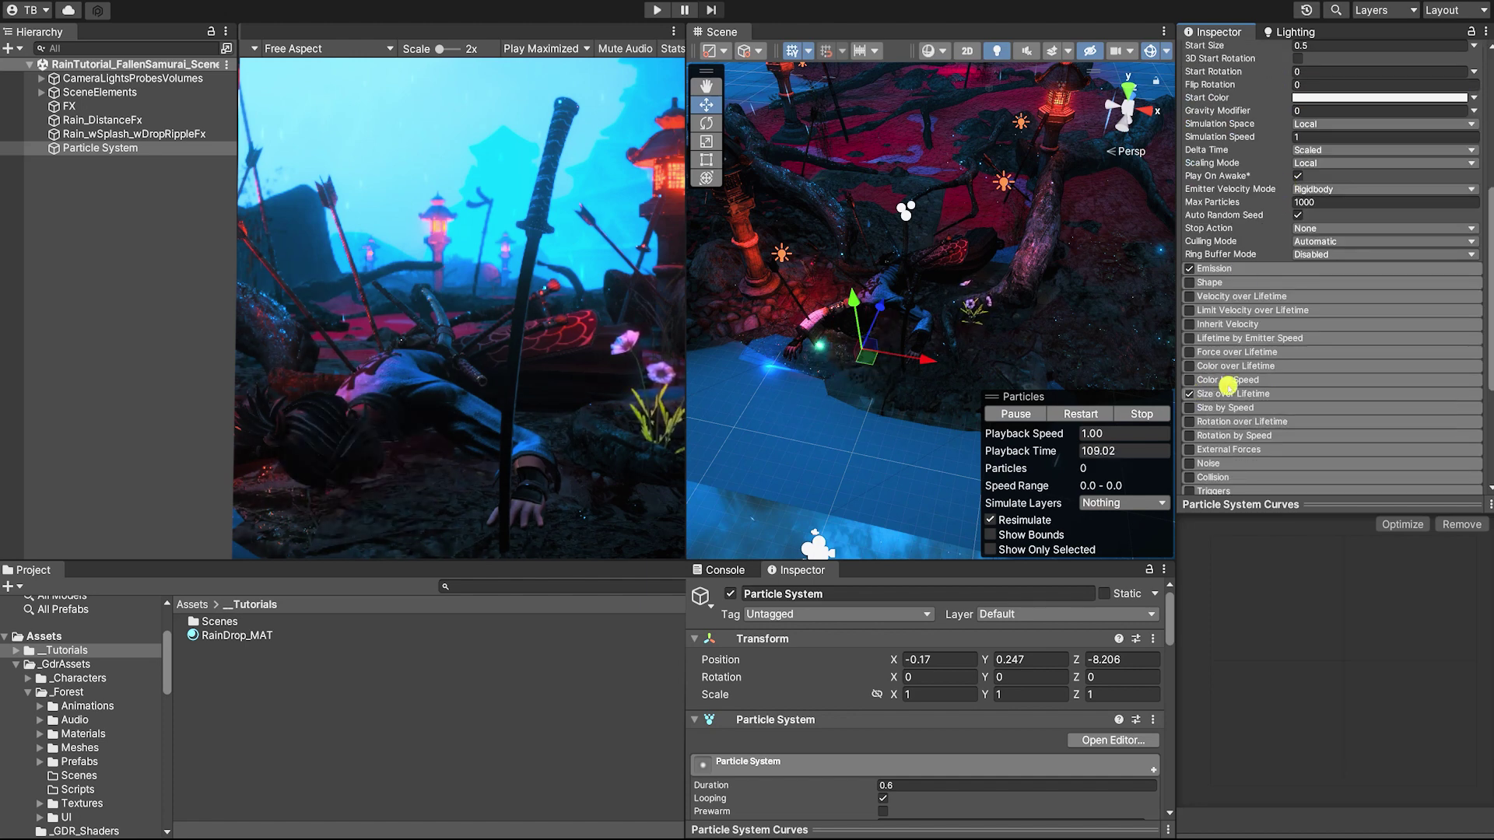
{"action": "left_click", "coordinate": [1237, 394]}
{"action": "left_click", "coordinate": [1327, 328]}
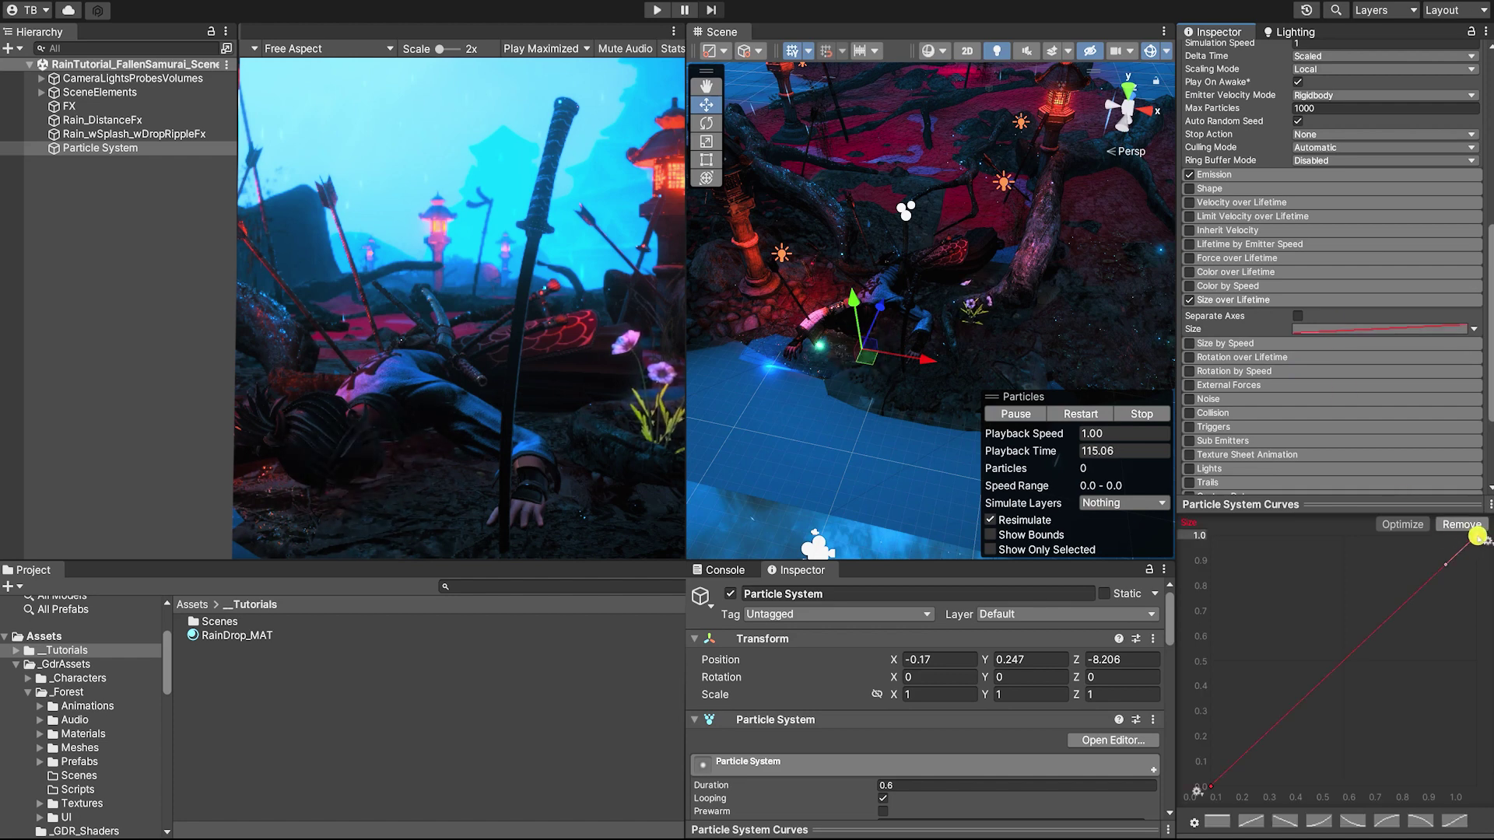
{"action": "left_click_drag", "start_coordinate": [1375, 629], "coordinate": [1320, 563]}
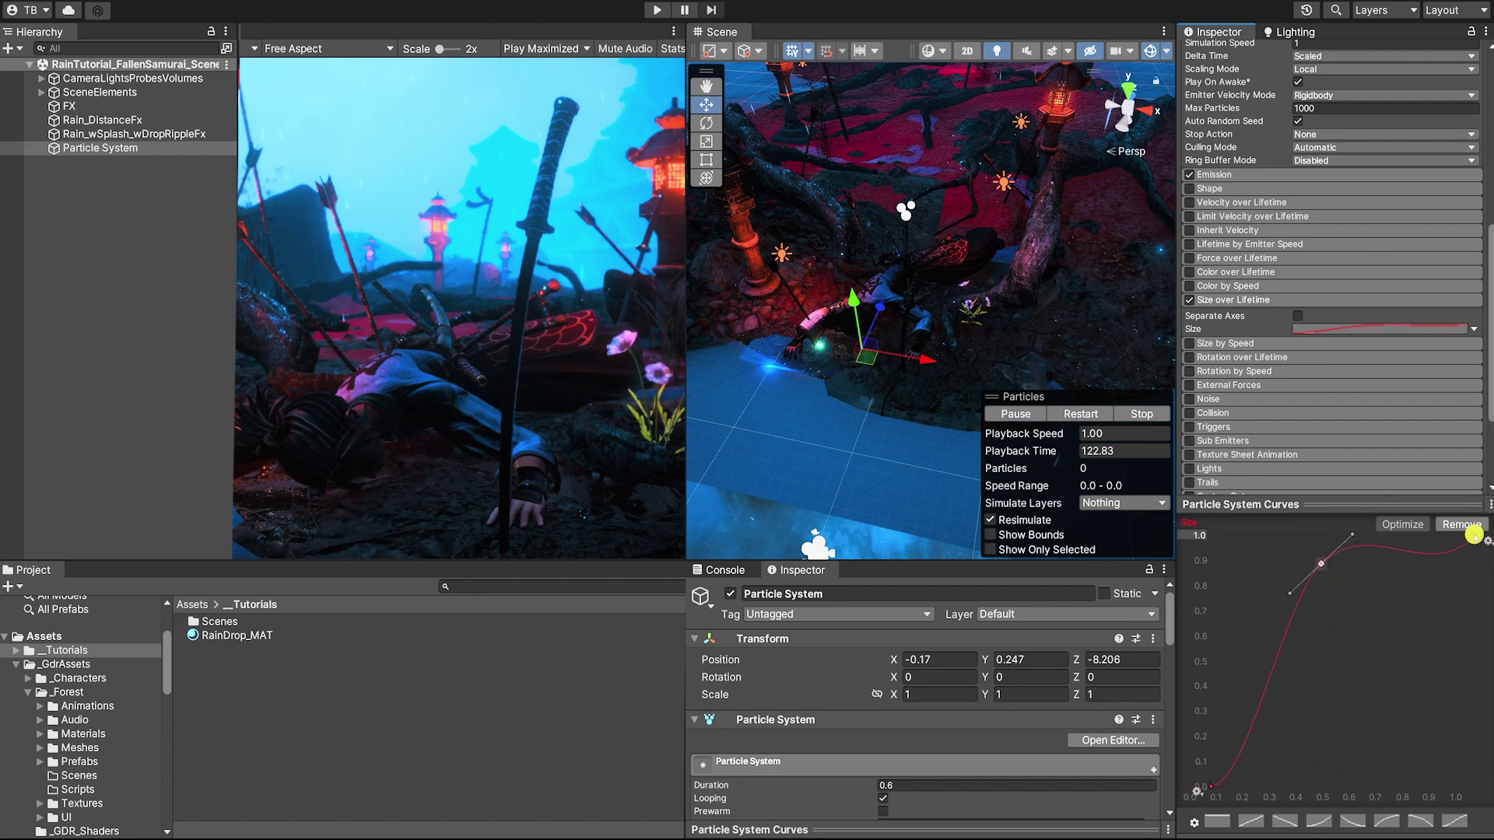
- Reshape the Size over Lifetime curve by adjusting the tangents of its end, start and middle keys
{"action": "left_click_drag", "start_coordinate": [1447, 558], "coordinate": [1441, 524]}
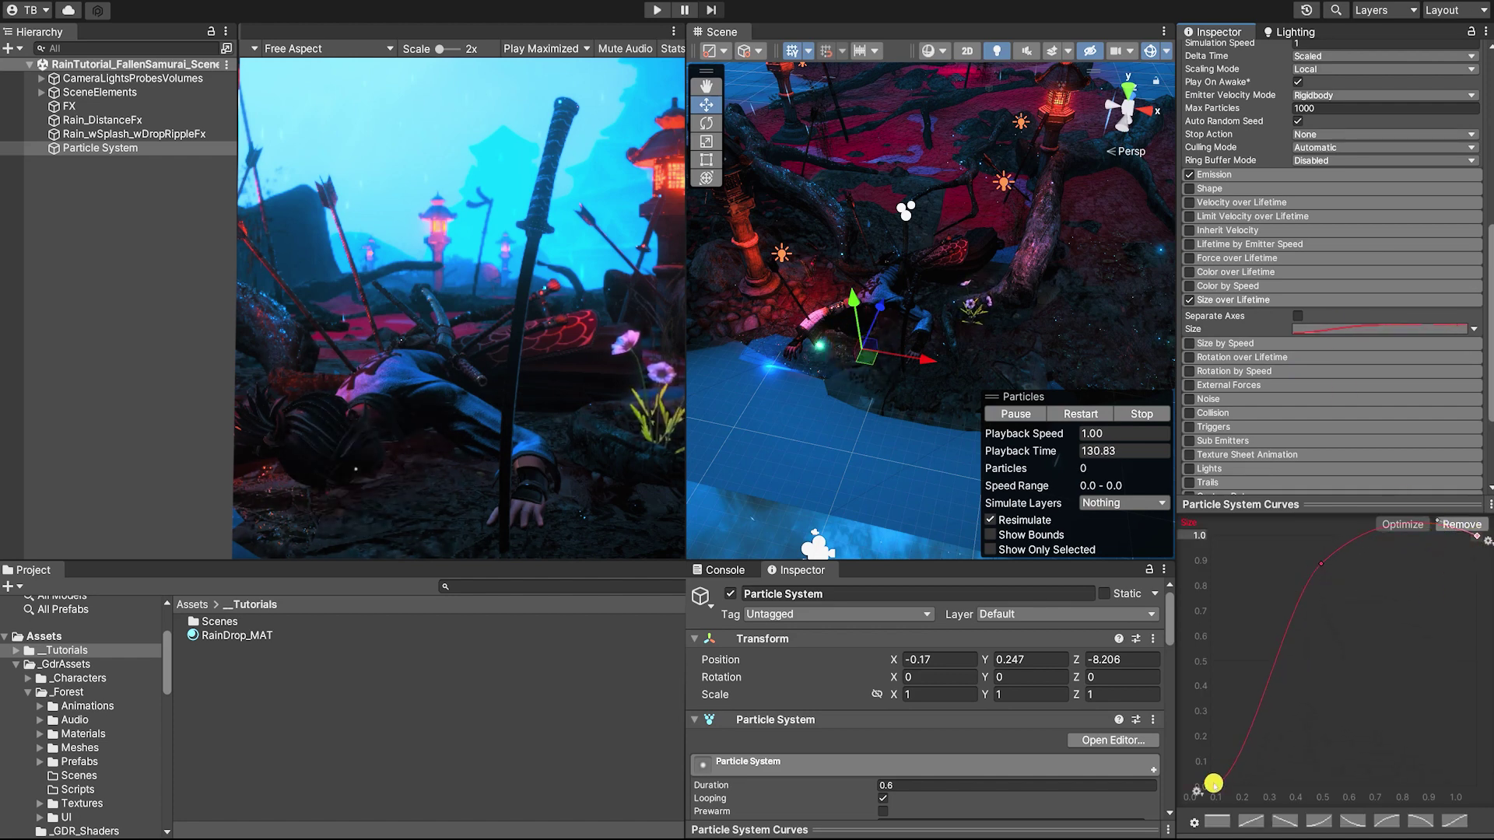
{"action": "left_click_drag", "start_coordinate": [1257, 788], "coordinate": [1264, 810]}
{"action": "left_click", "coordinate": [1320, 564]}
{"action": "left_click_drag", "start_coordinate": [1292, 594], "coordinate": [1297, 602]}
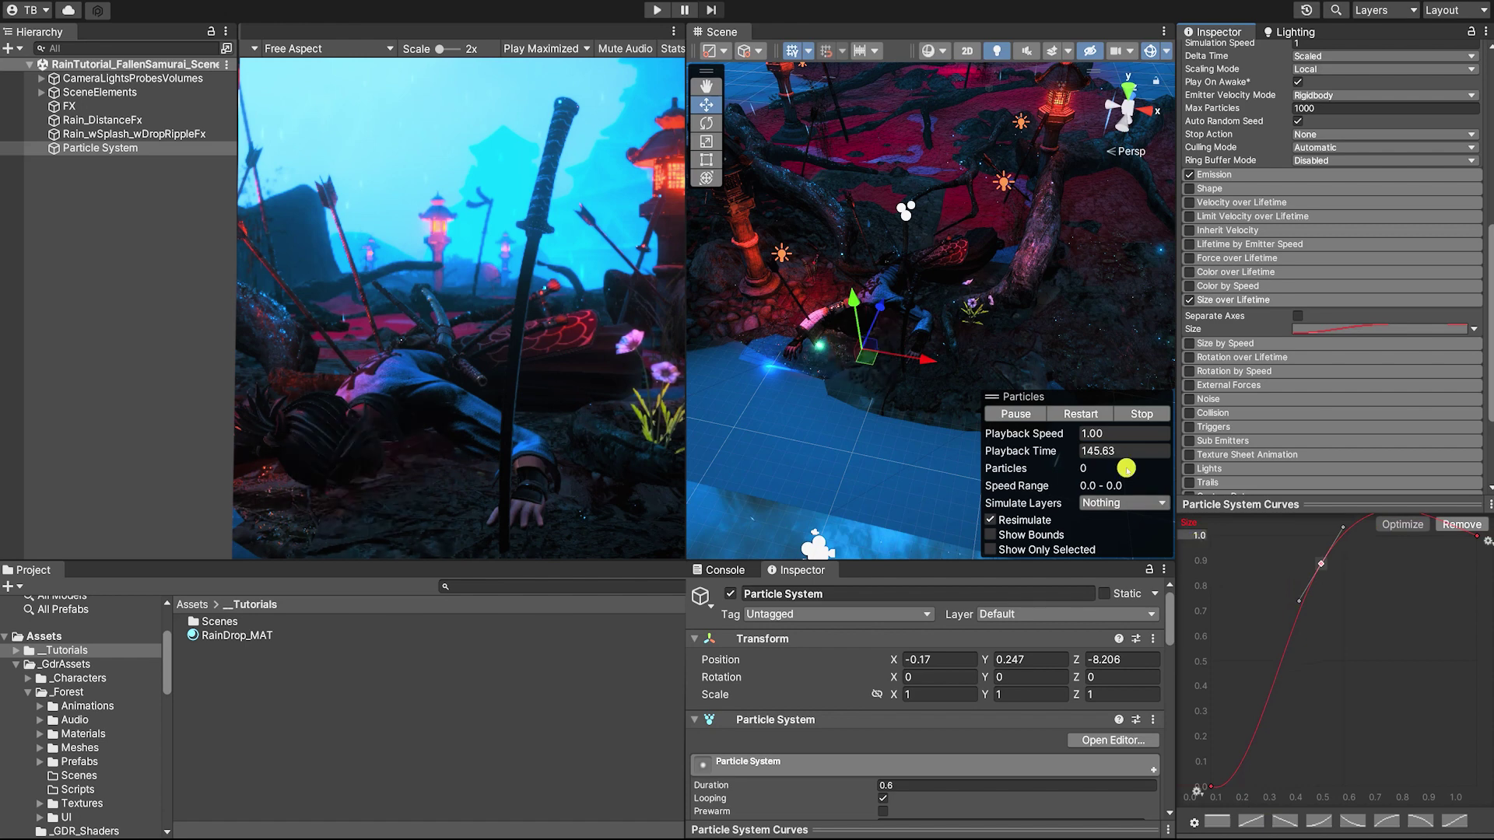
- Enable Color over Lifetime on the Particle System and shift the gradient's later alpha key to about 79%
{"action": "left_click", "coordinate": [1015, 414]}
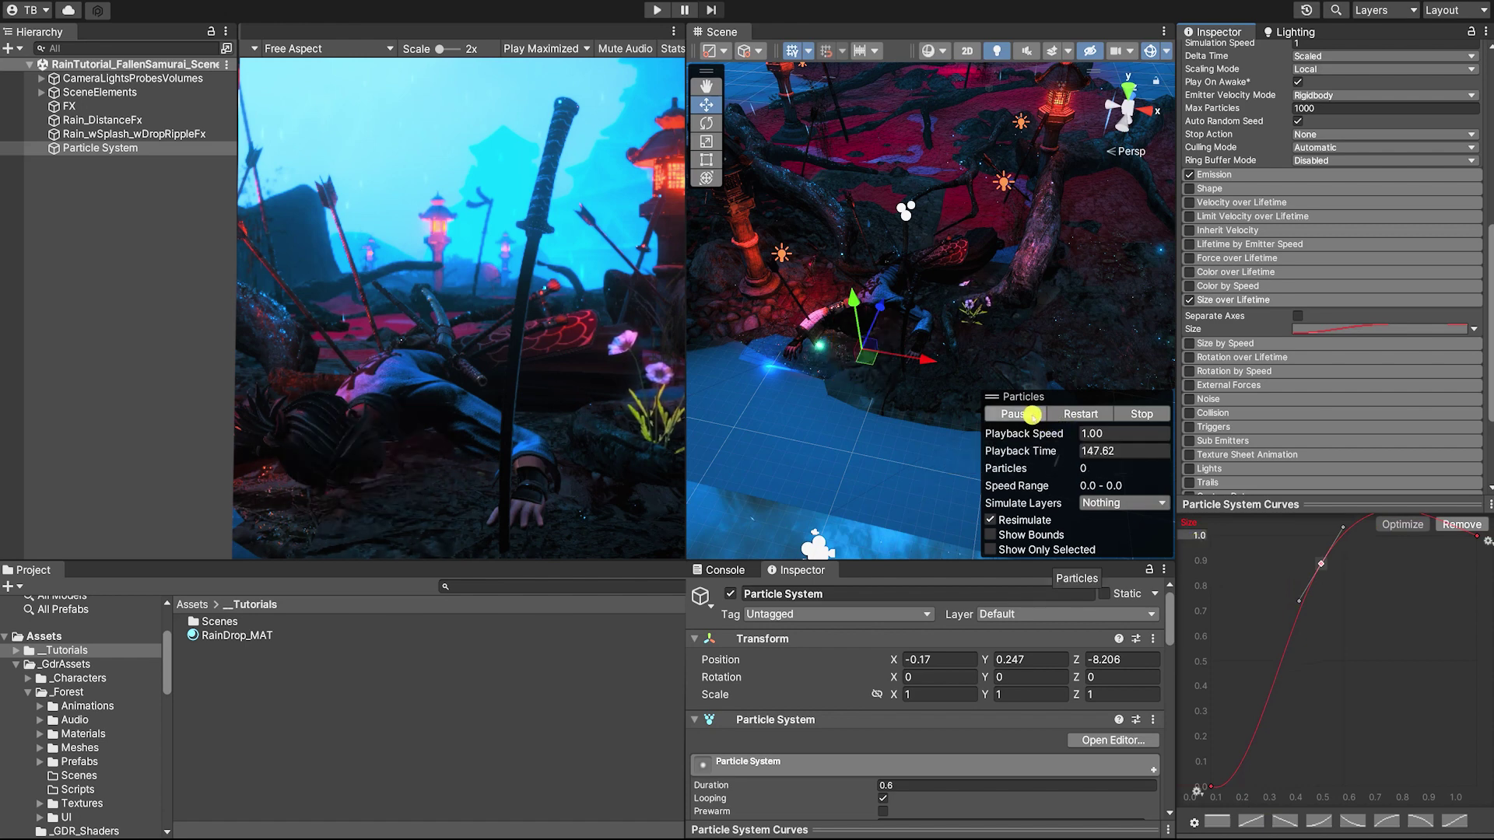
{"action": "left_click", "coordinate": [1197, 271]}
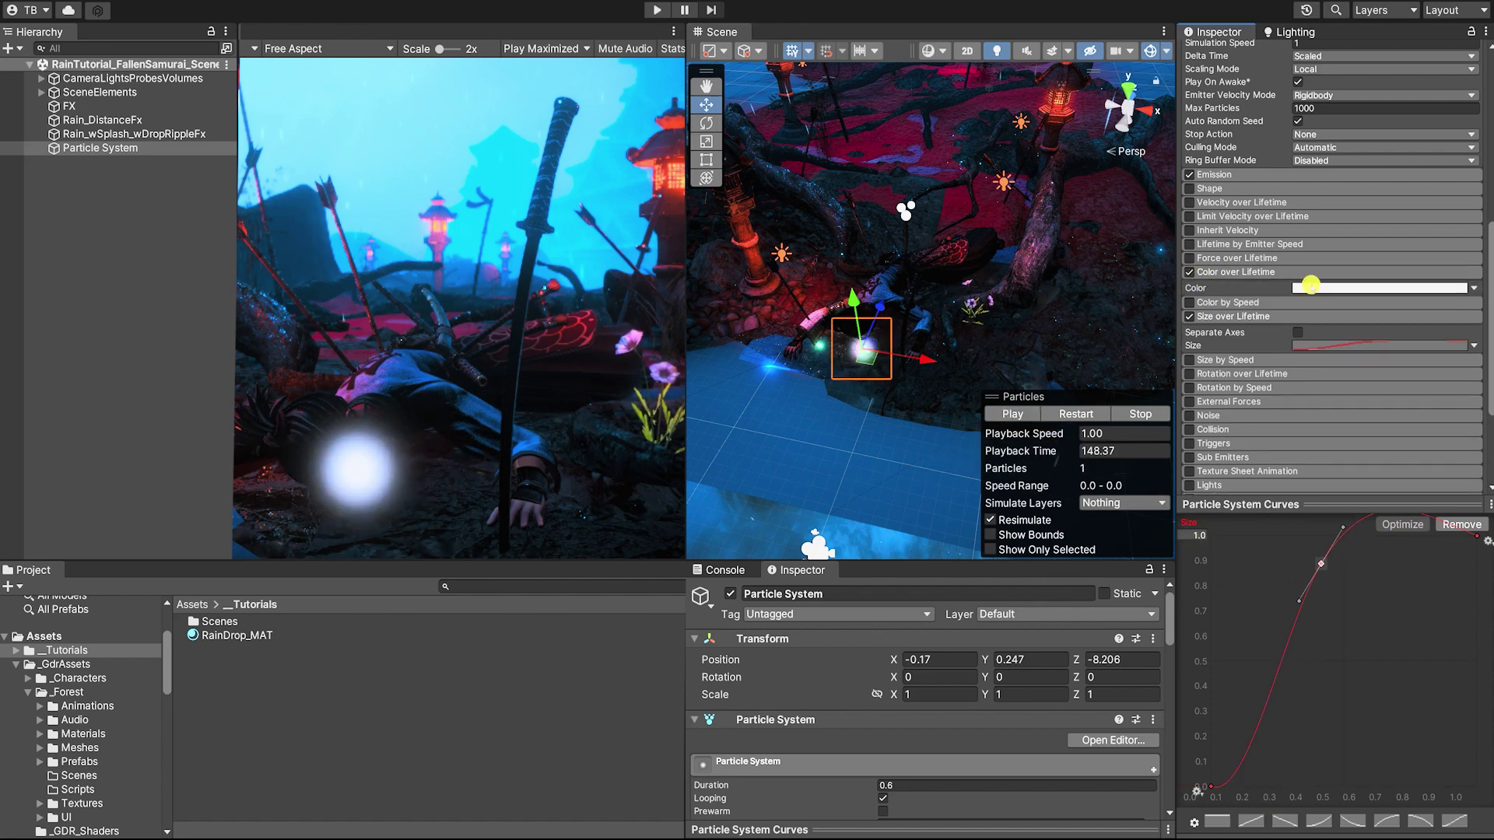
{"action": "left_click", "coordinate": [1307, 287]}
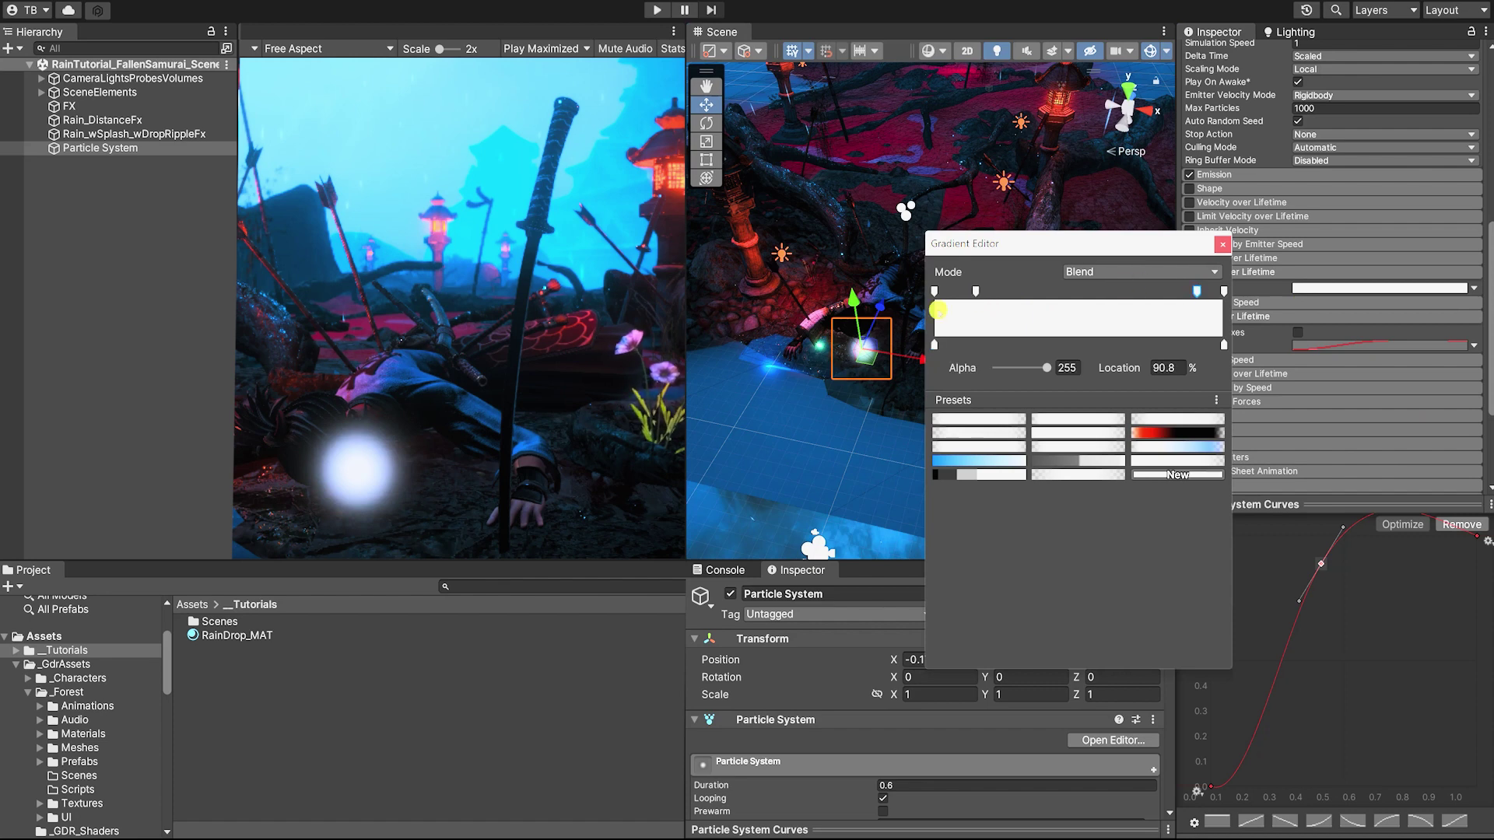
{"action": "left_click", "coordinate": [1222, 249]}
{"action": "left_click_drag", "start_coordinate": [1028, 447], "coordinate": [1103, 440]}
{"action": "left_click", "coordinate": [1333, 287]}
{"action": "left_click_drag", "start_coordinate": [1196, 293], "coordinate": [1164, 292]}
{"action": "left_click", "coordinate": [1223, 246]}
- Move the gradient's early alpha key to about 19% and preview the particle's fade
{"action": "left_click_drag", "start_coordinate": [1031, 448], "coordinate": [1017, 441]}
{"action": "left_click", "coordinate": [1315, 288]}
{"action": "left_click_drag", "start_coordinate": [990, 289], "coordinate": [986, 294]}
{"action": "left_click", "coordinate": [1222, 245]}
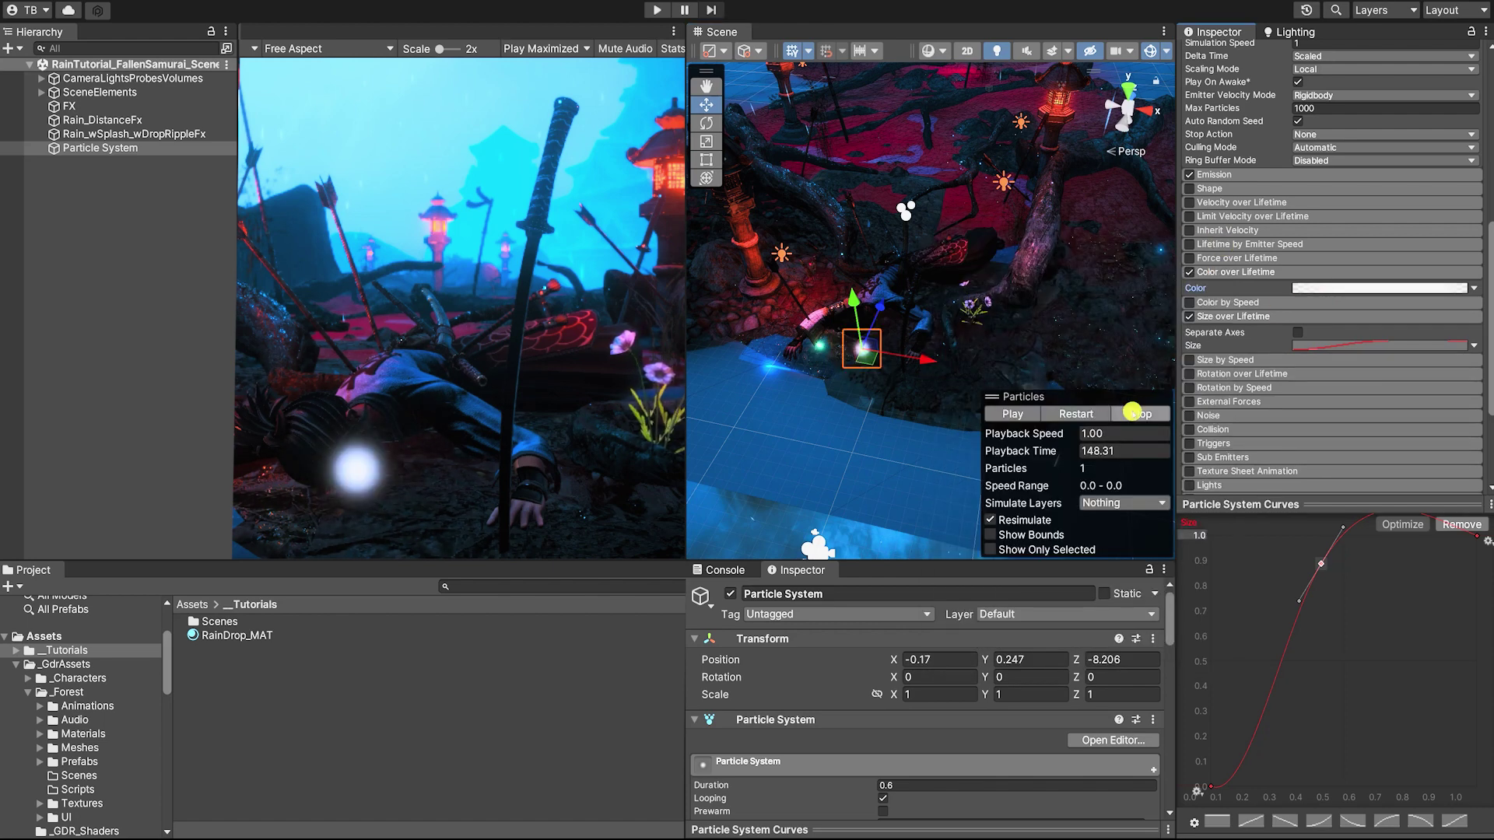
{"action": "left_click", "coordinate": [1020, 414]}
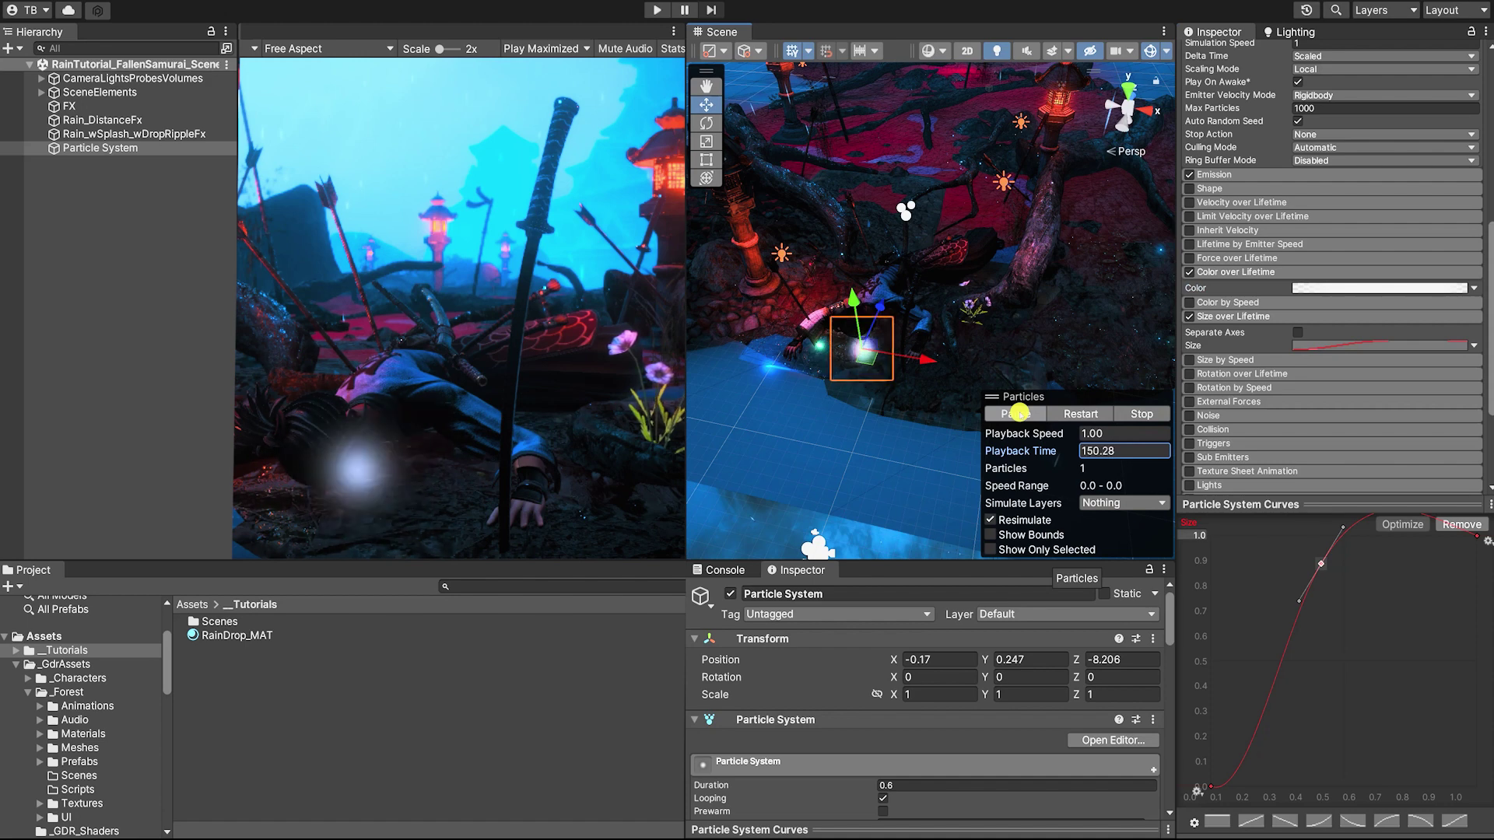
{"action": "left_click", "coordinate": [1018, 414]}
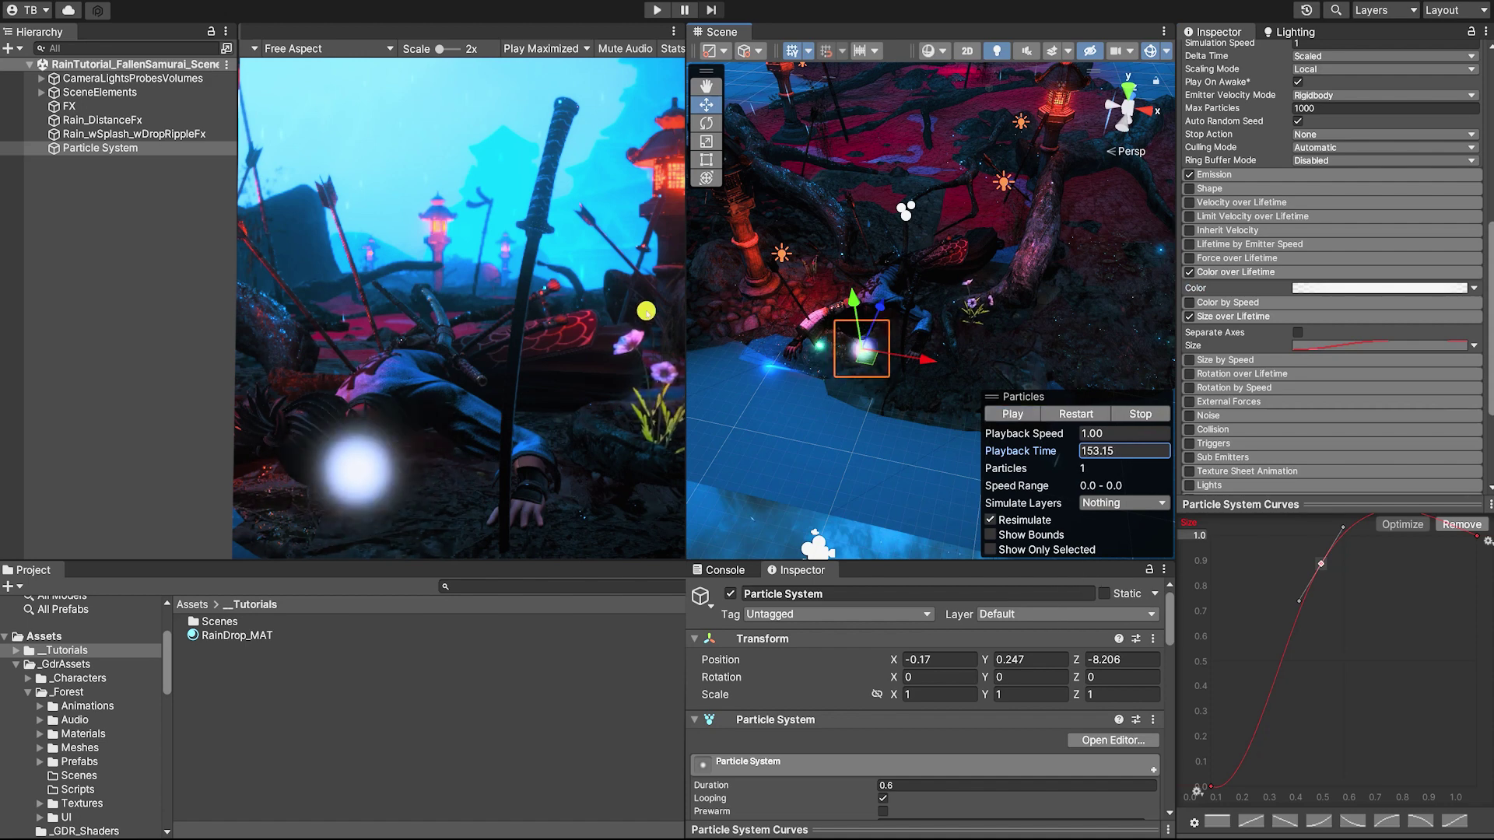
- Set the Renderer's Render Mode to Horizontal Billboard and lower the Particle System to Y 0.108
{"action": "scroll", "coordinate": [1304, 300], "scroll_direction": "down", "scroll_amount": 3}
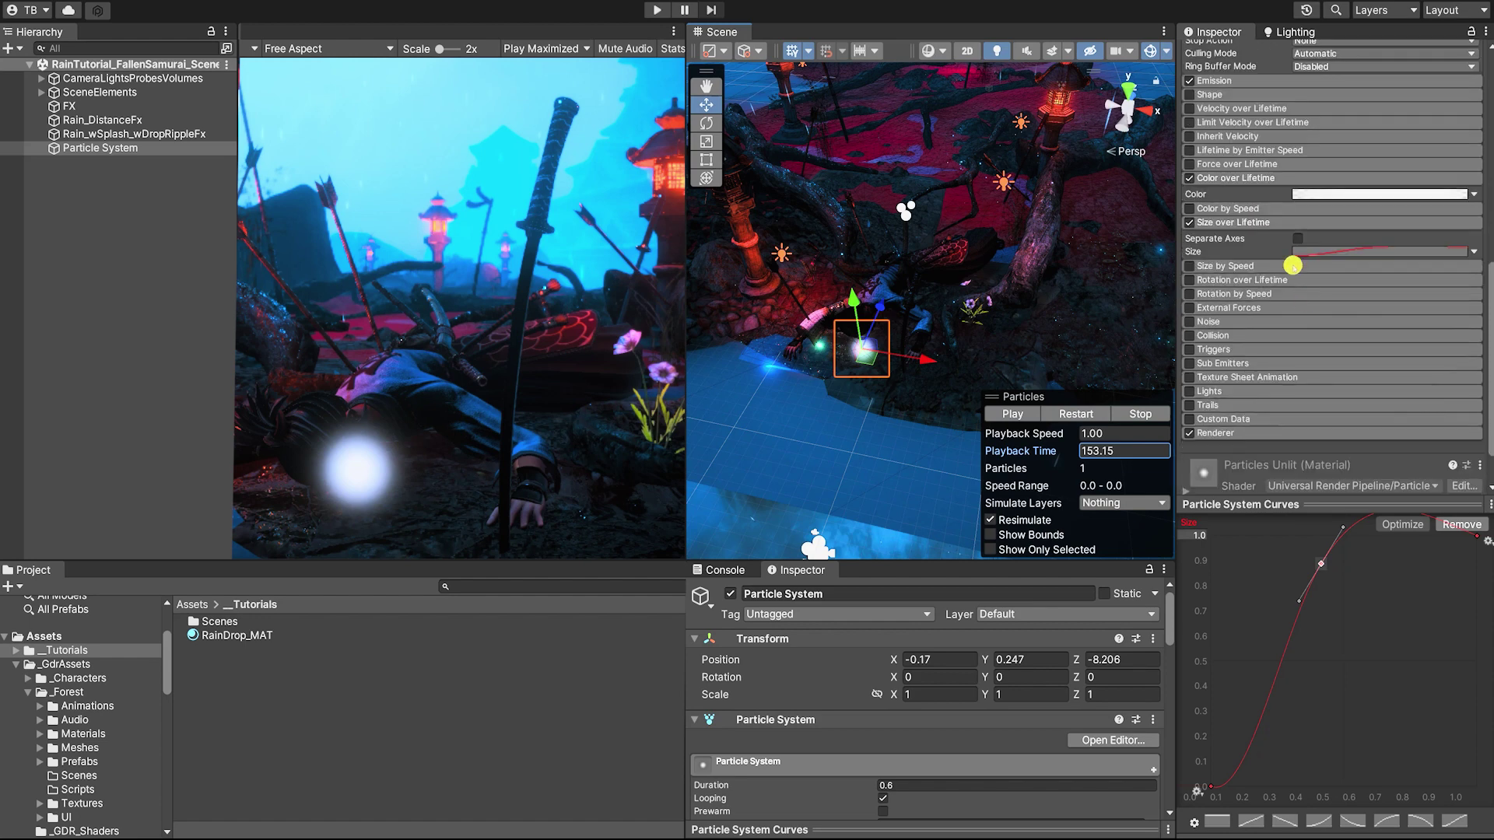
{"action": "left_click", "coordinate": [1271, 221]}
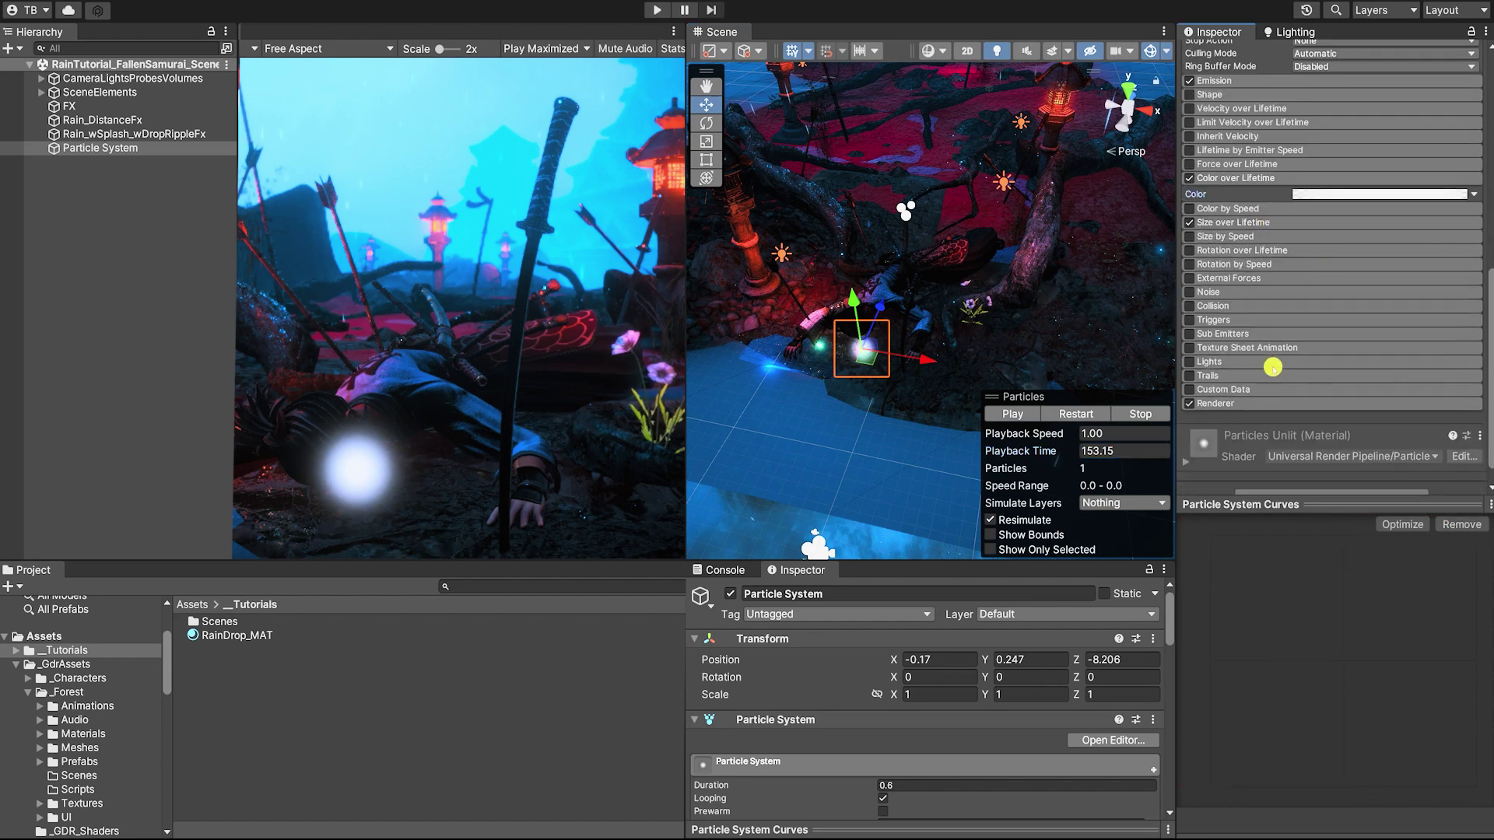
{"action": "left_click", "coordinate": [1279, 401]}
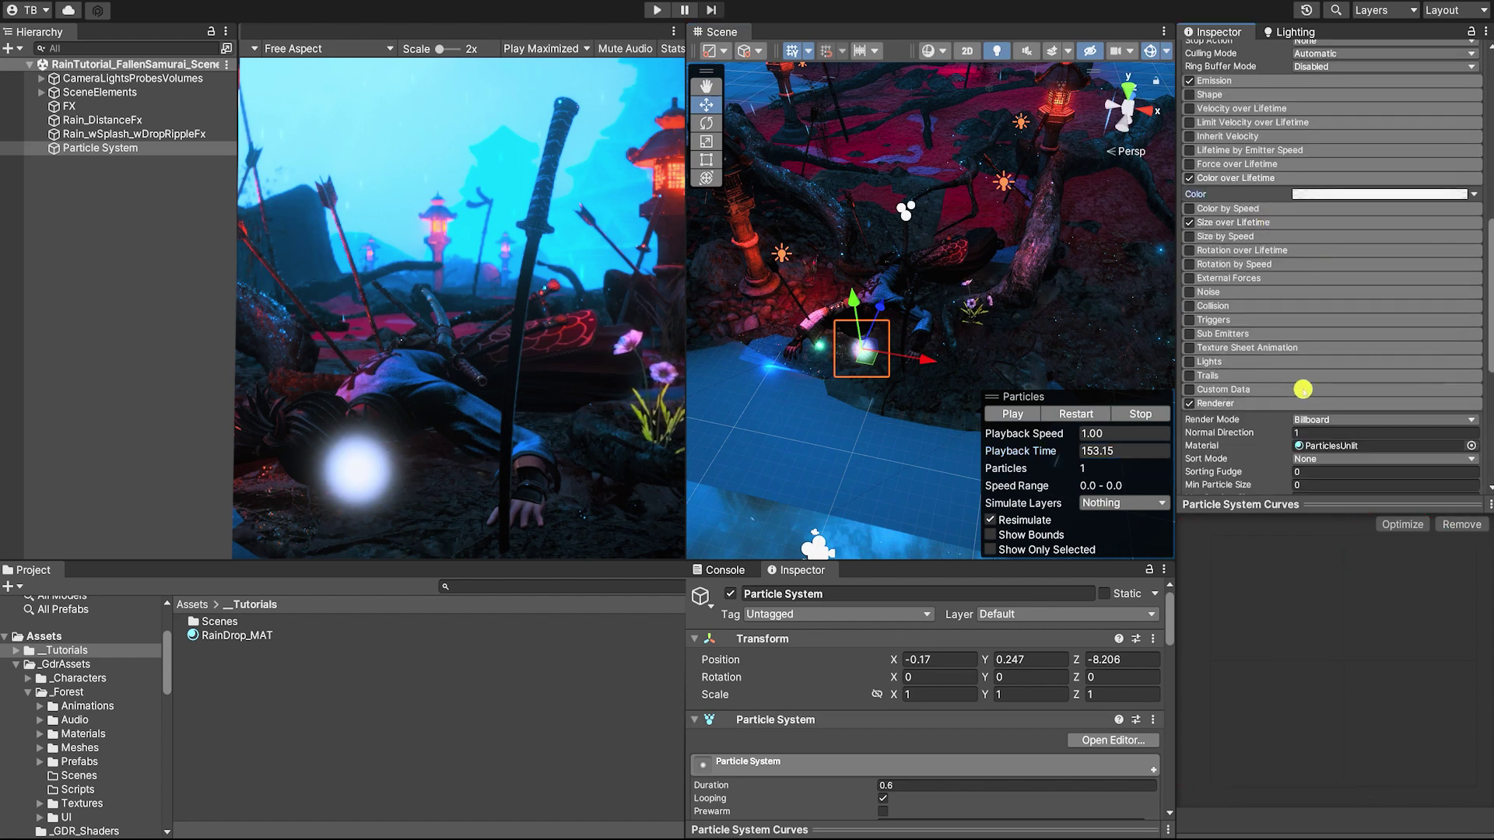
{"action": "scroll", "coordinate": [1323, 354], "scroll_direction": "down", "scroll_amount": 3}
{"action": "left_click", "coordinate": [1326, 326]}
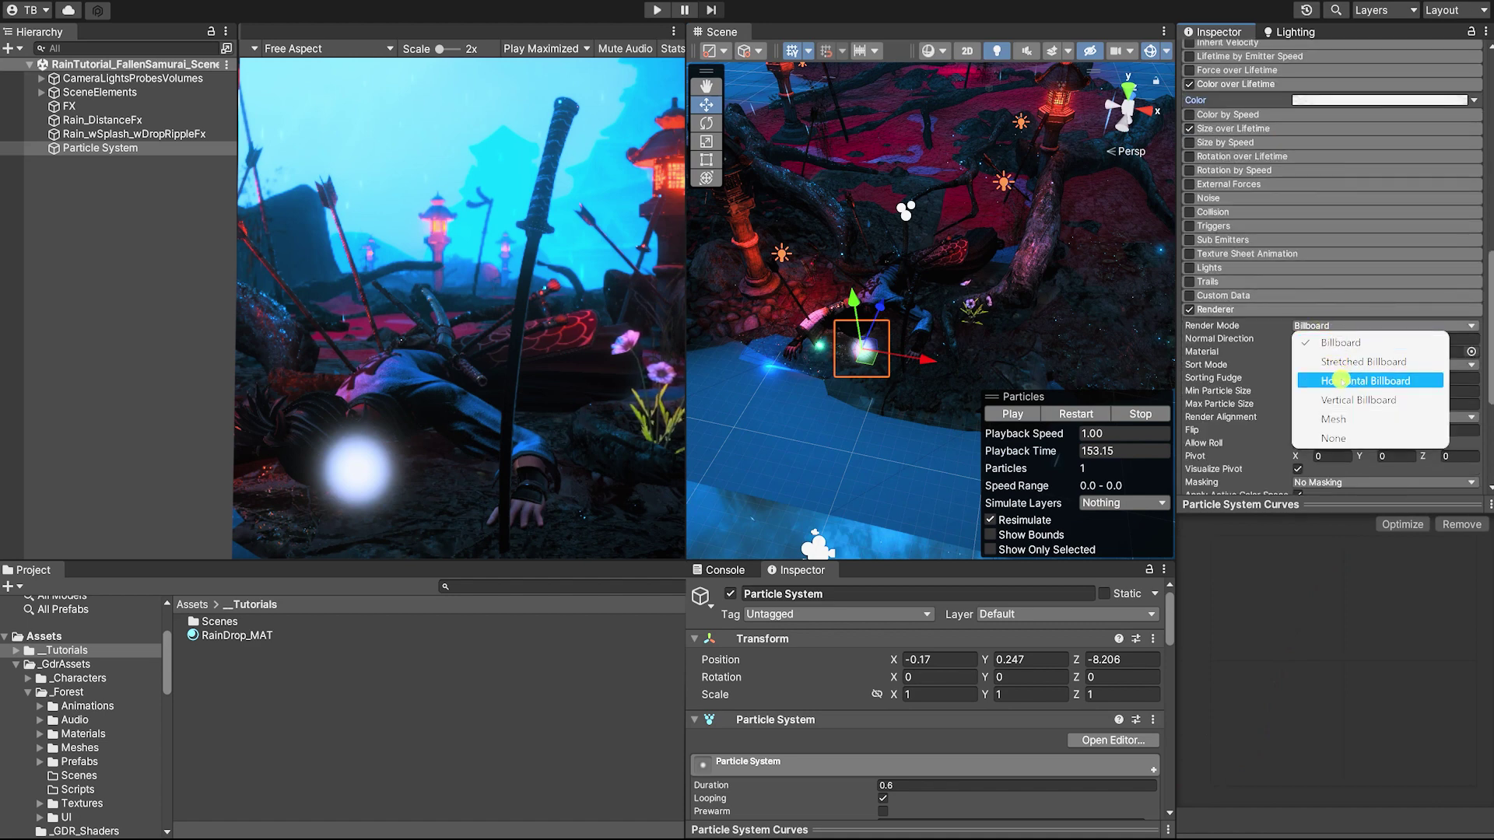
{"action": "left_click", "coordinate": [1344, 380]}
{"action": "left_click_drag", "start_coordinate": [854, 300], "coordinate": [881, 313]}
- Create a new material named WaterRipple_MAT in the __Tutorials folder
{"action": "left_click", "coordinate": [547, 684]}
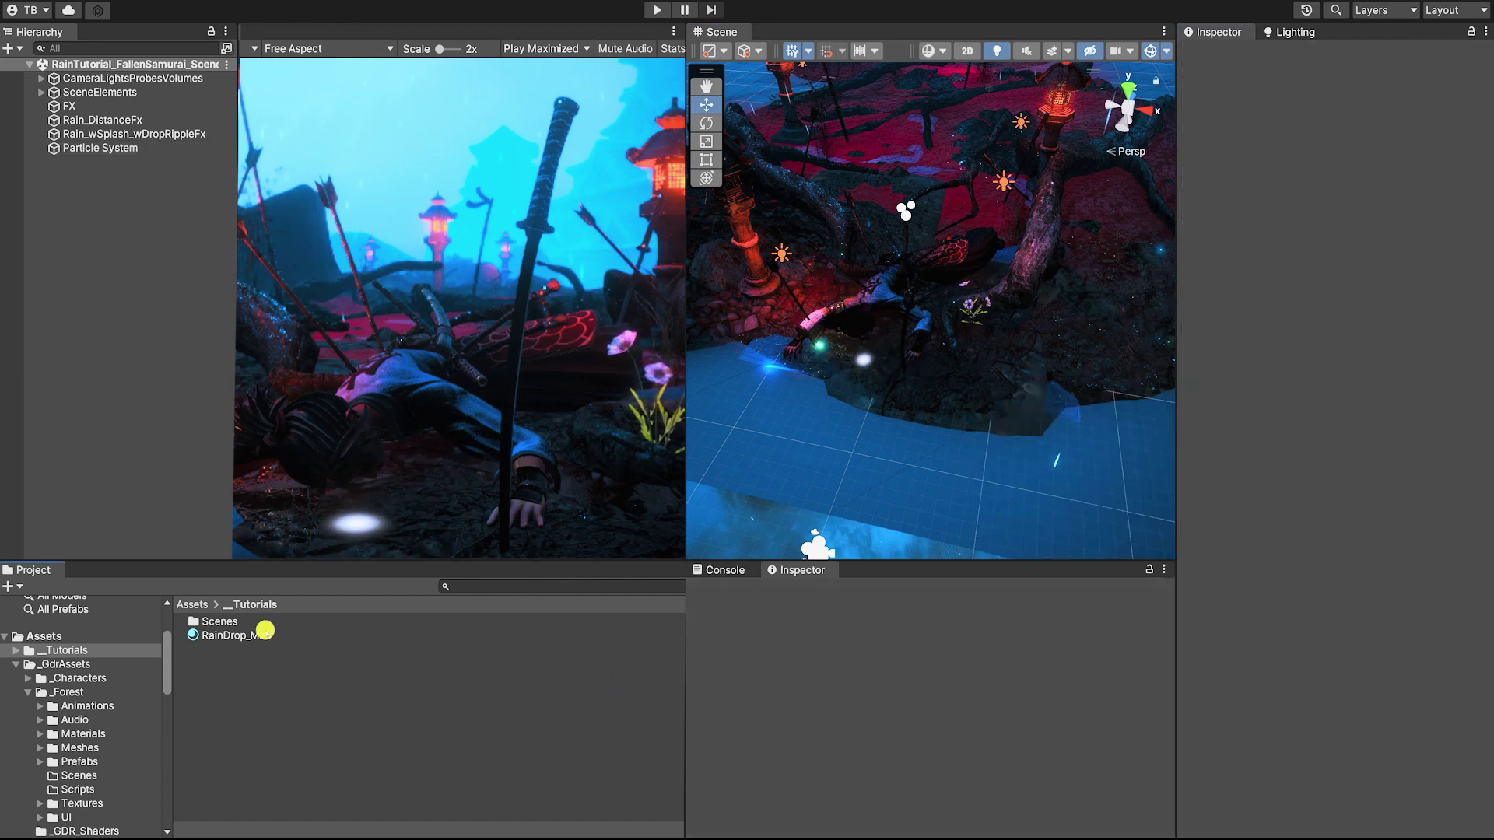
{"action": "right_click", "coordinate": [266, 635]}
{"action": "mouse_move", "coordinate": [437, 194]}
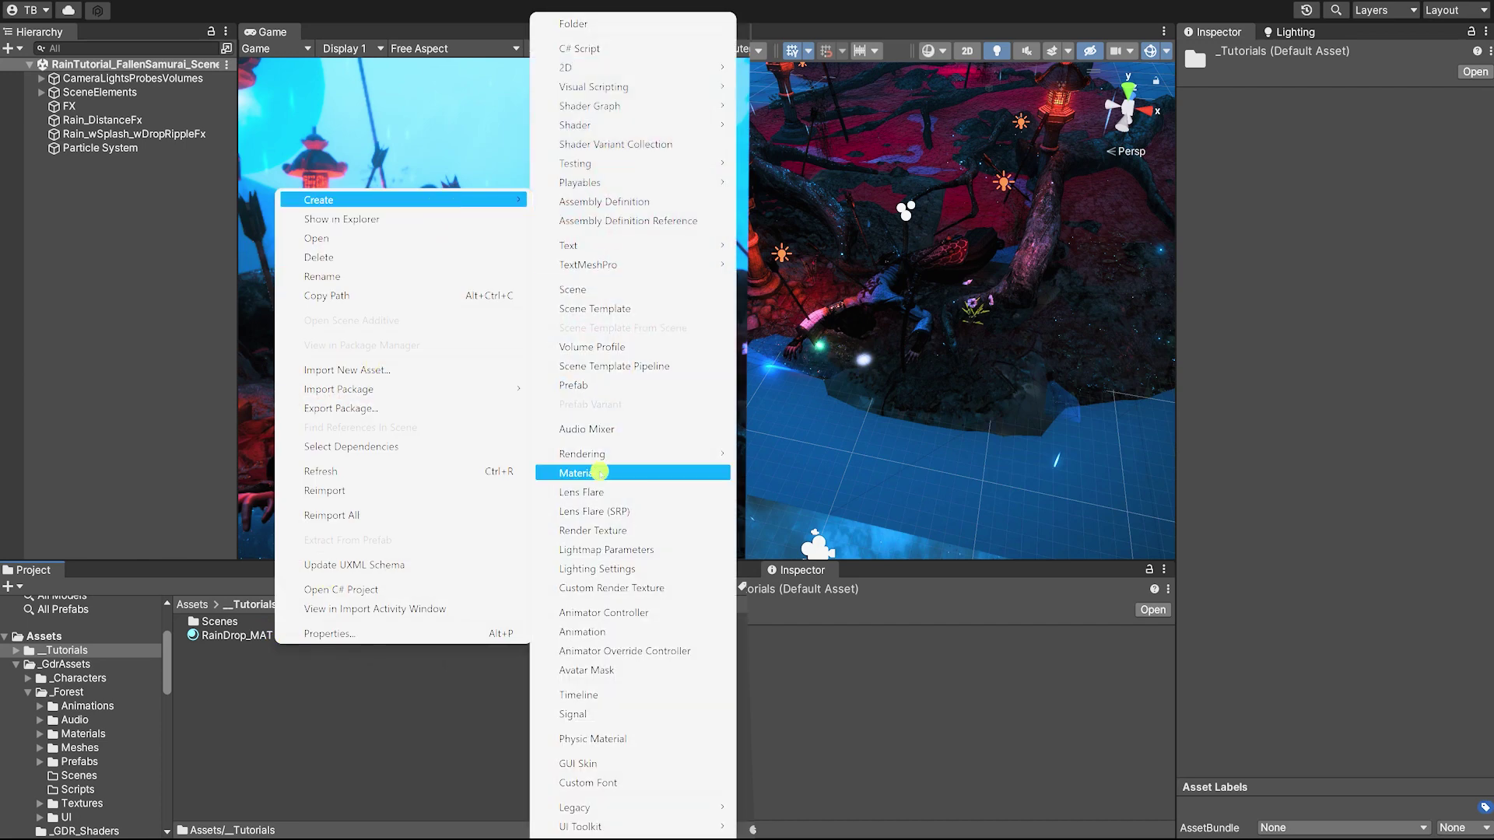
{"action": "left_click", "coordinate": [615, 471]}
{"action": "type", "text": "RainDrop_M"}
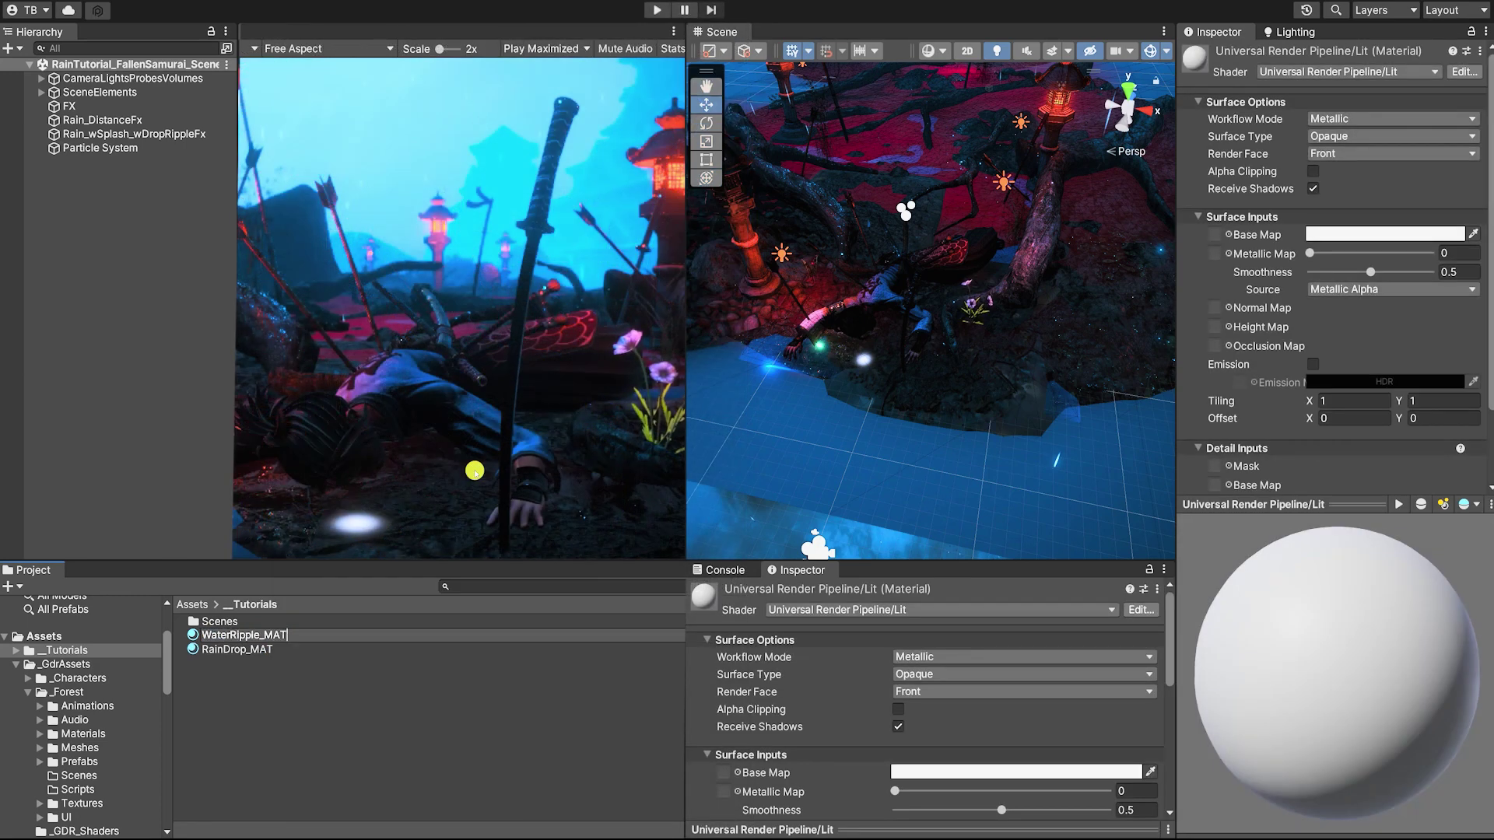
{"action": "type", "text": "AT"}
{"action": "key", "text": "Return"}
- Give WaterRipple_MAT the Universal Render Pipeline/Particles/Lit shader and the WaterDropRipple_SpriteSheet3x1 texture as its Base Map
{"action": "left_click", "coordinate": [1354, 71]}
{"action": "mouse_move", "coordinate": [1276, 133]}
{"action": "left_click", "coordinate": [1377, 136]}
{"action": "left_click", "coordinate": [1228, 235]}
{"action": "type", "text": "water"}
{"action": "left_click", "coordinate": [1228, 332]}
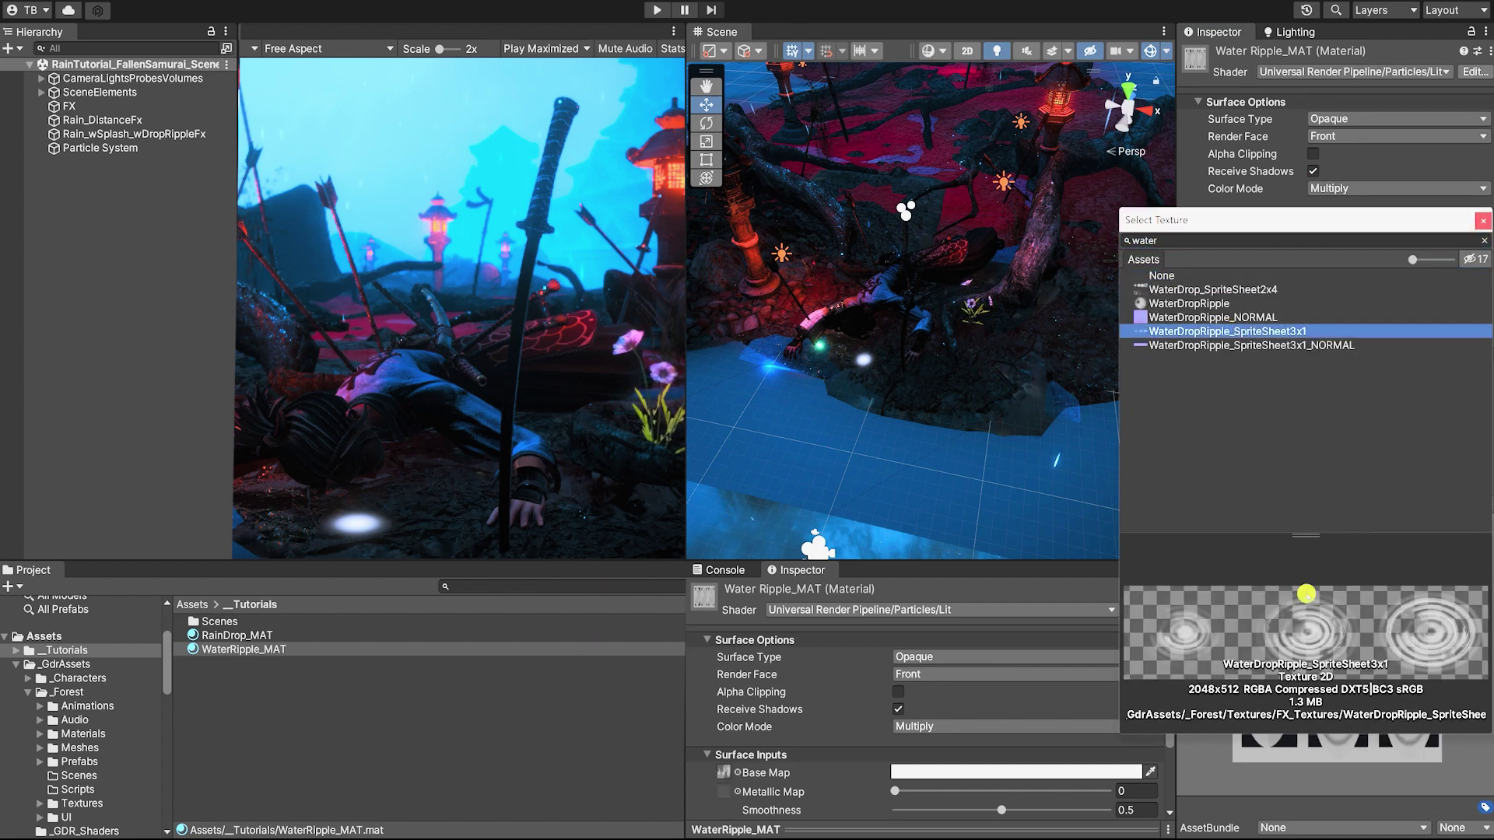
{"action": "left_click", "coordinate": [1482, 222]}
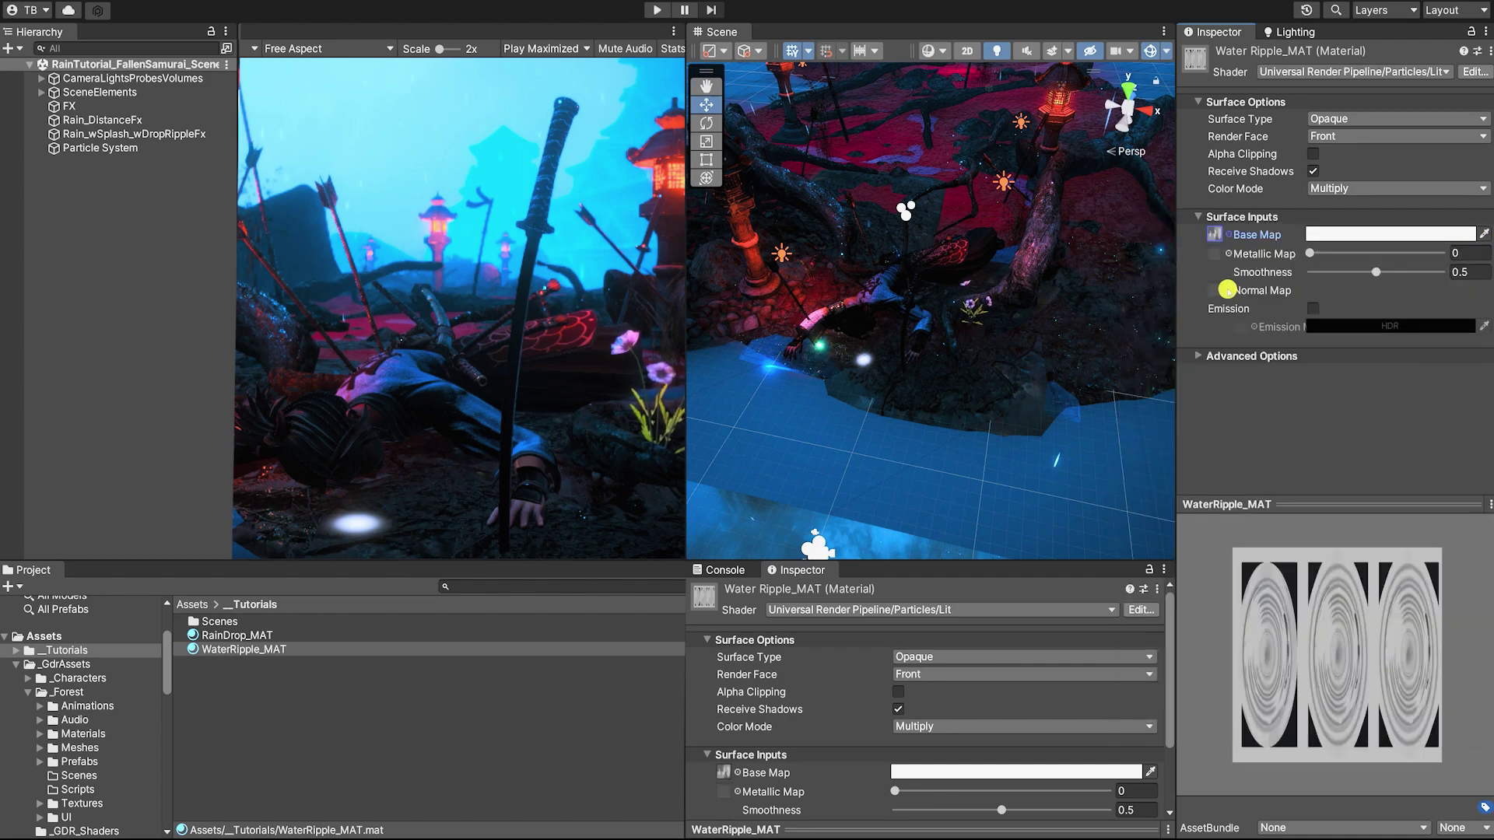
- Make WaterRipple_MAT Transparent and assign WaterDropRipple_SpriteSheet3x1_NORMAL as its Normal Map
{"action": "left_click", "coordinate": [1330, 119]}
{"action": "left_click", "coordinate": [1334, 133]}
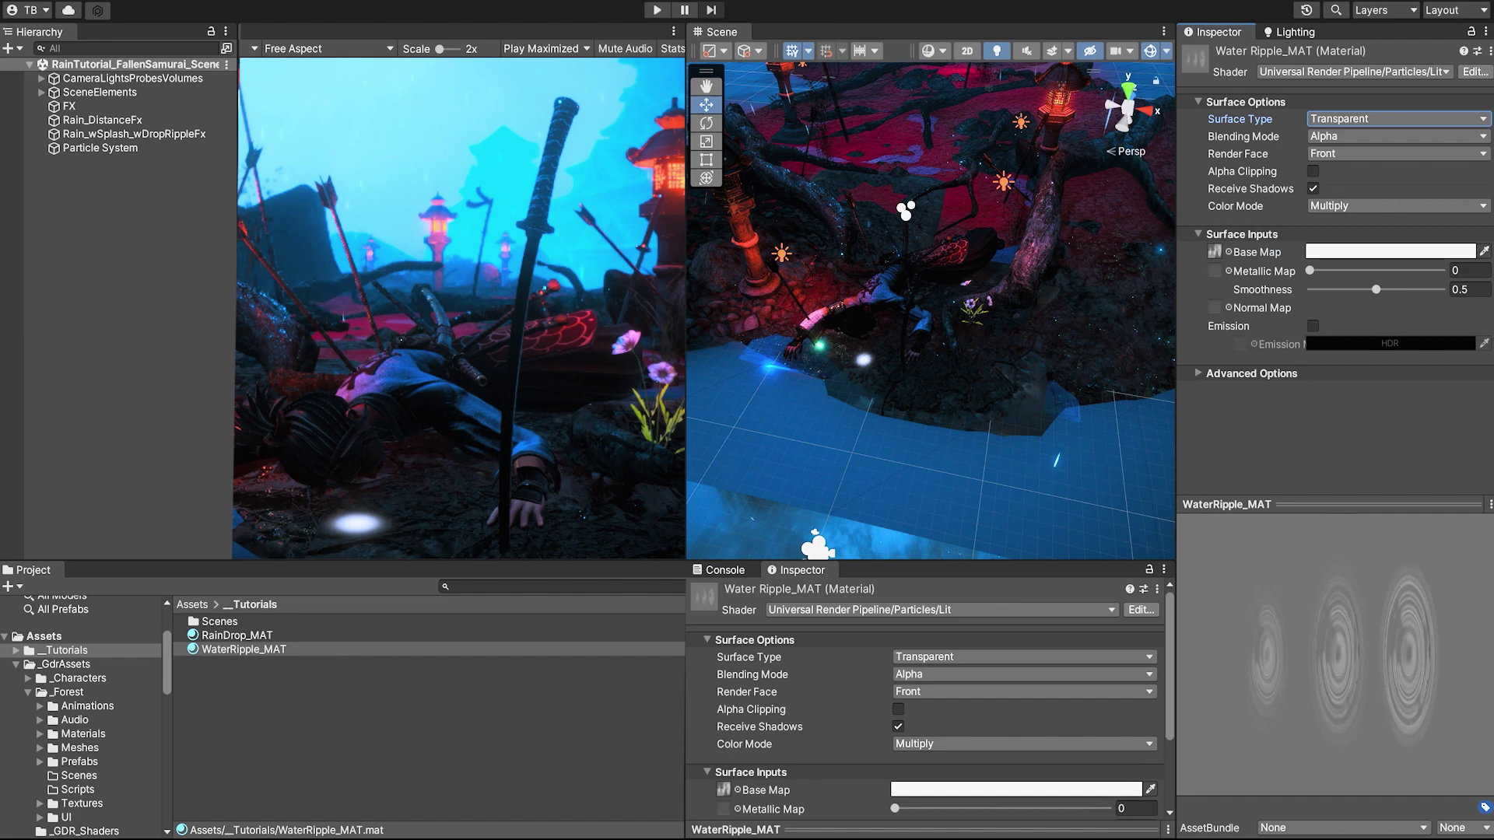
{"action": "left_click", "coordinate": [1228, 307]}
{"action": "type", "text": "water"}
{"action": "left_click", "coordinate": [1268, 417]}
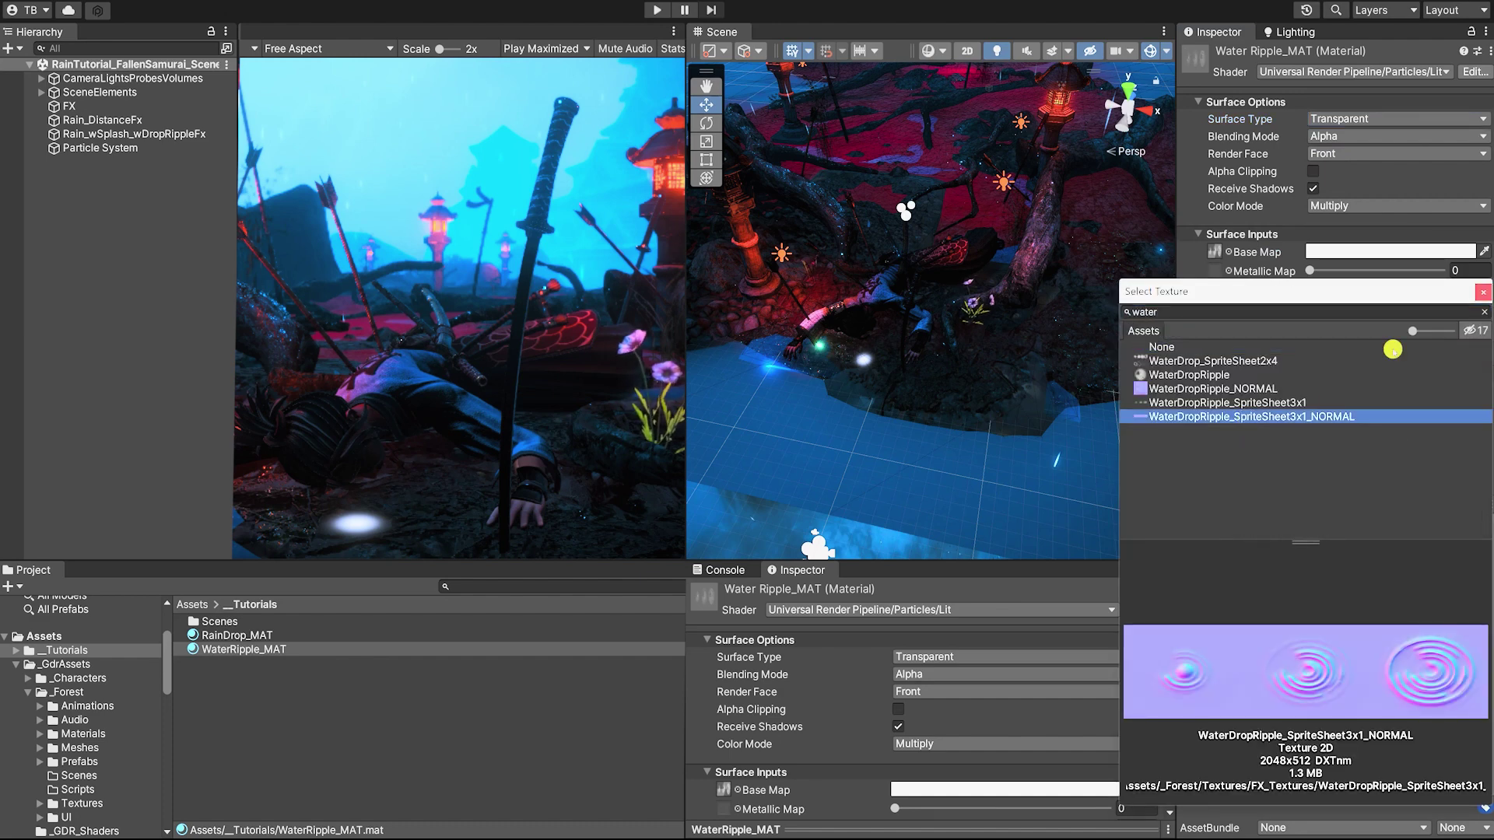
{"action": "double_click", "coordinate": [1298, 418]}
- Set WaterRipple_MAT's Metallic to 0.8, Smoothness to 0.6 and Normal Map strength to 1.5, and lower the Base Map color's alpha
{"action": "left_click_drag", "start_coordinate": [1310, 270], "coordinate": [1390, 289]}
{"action": "left_click", "coordinate": [1325, 307]}
{"action": "type", "text": "2"}
{"action": "left_click", "coordinate": [1415, 290]}
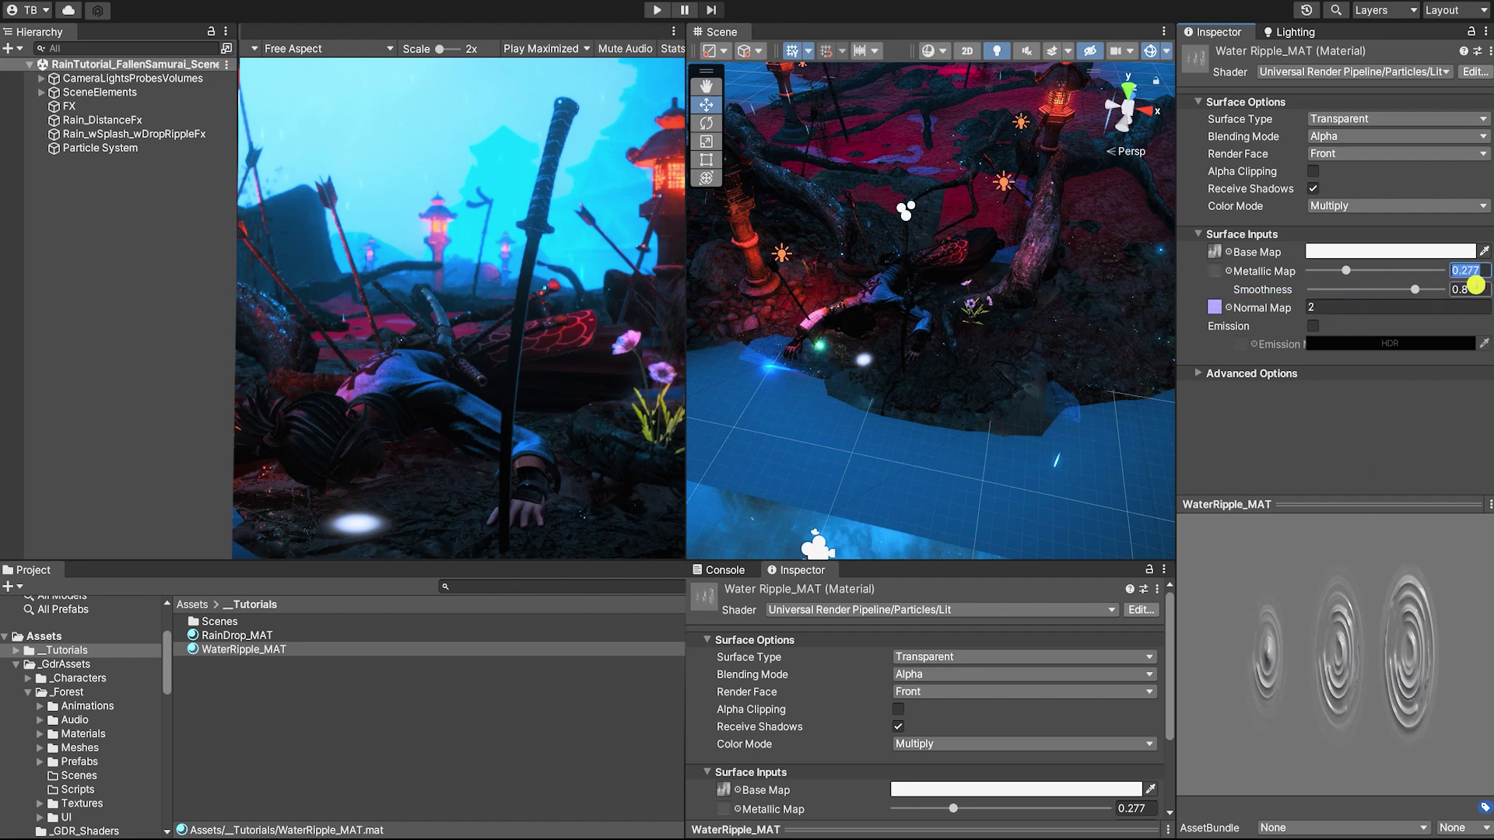
{"action": "left_click", "coordinate": [1466, 253]}
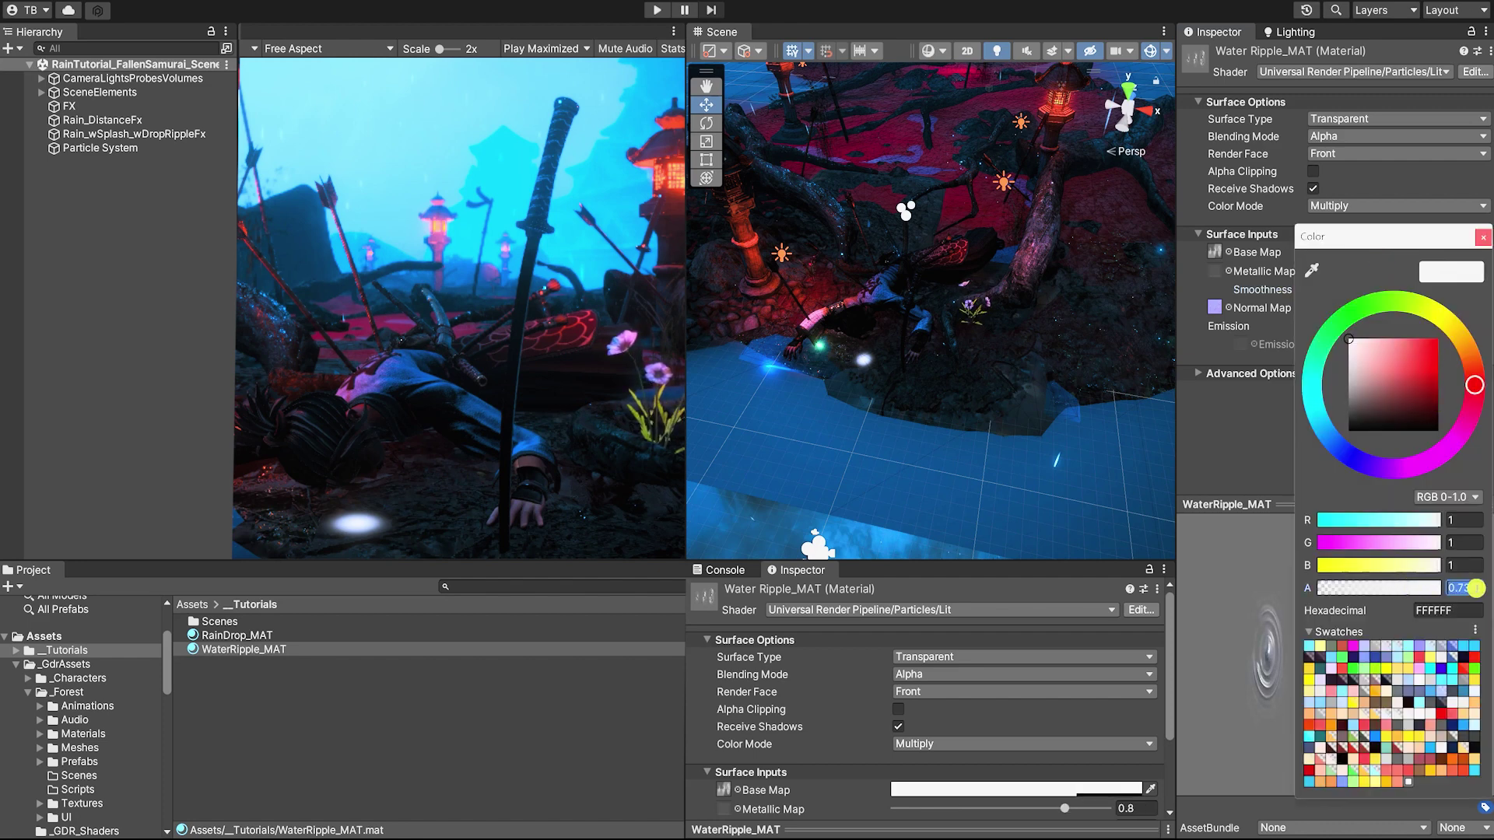
{"action": "left_click", "coordinate": [1483, 237]}
{"action": "left_click", "coordinate": [1326, 309]}
{"action": "type", "text": "1.5"}
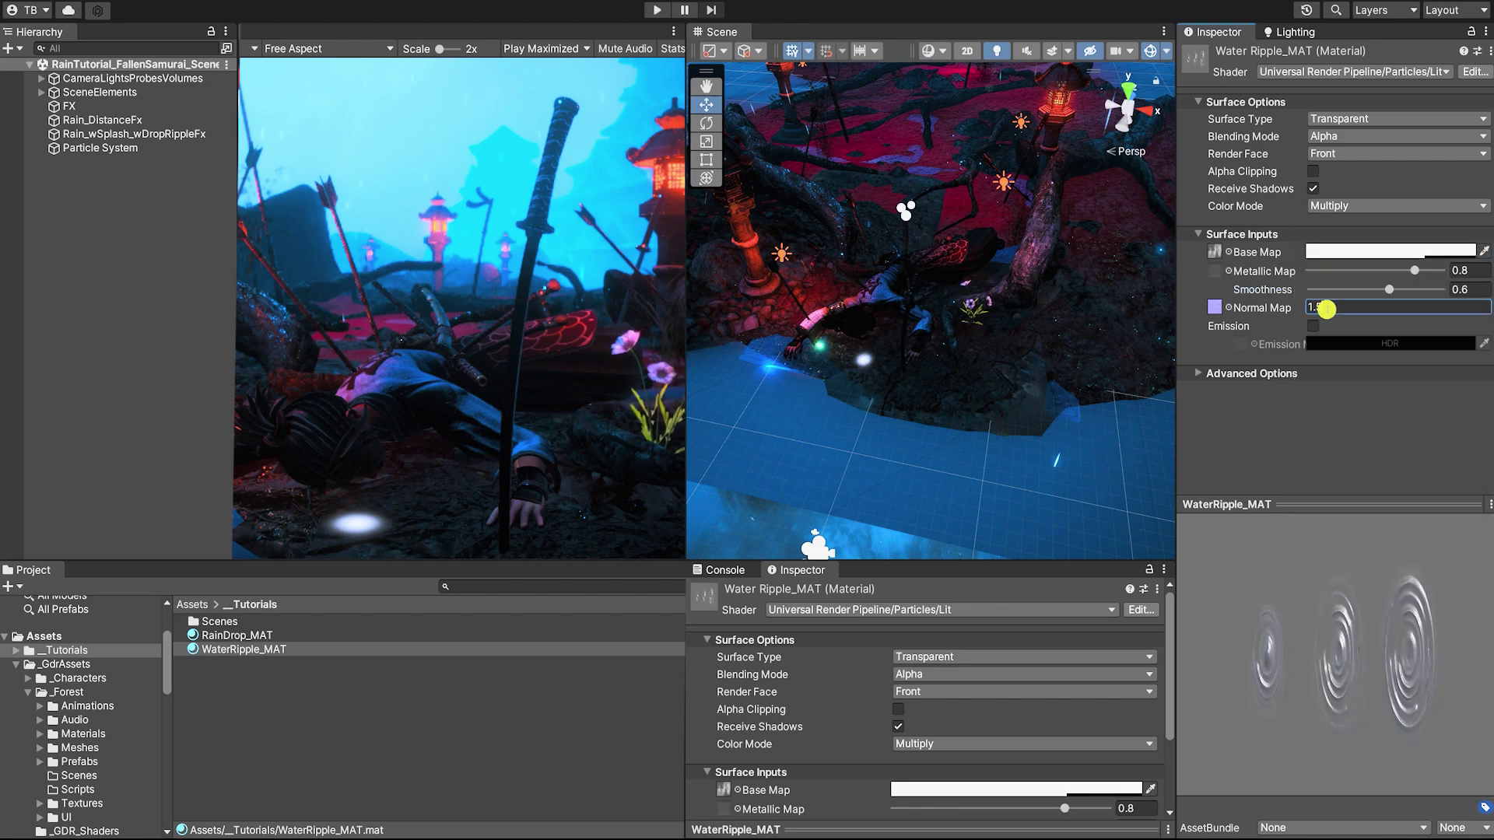
- Assign WaterRipple_MAT as the Particle System's Renderer material and preview the playback
{"action": "left_click", "coordinate": [127, 148]}
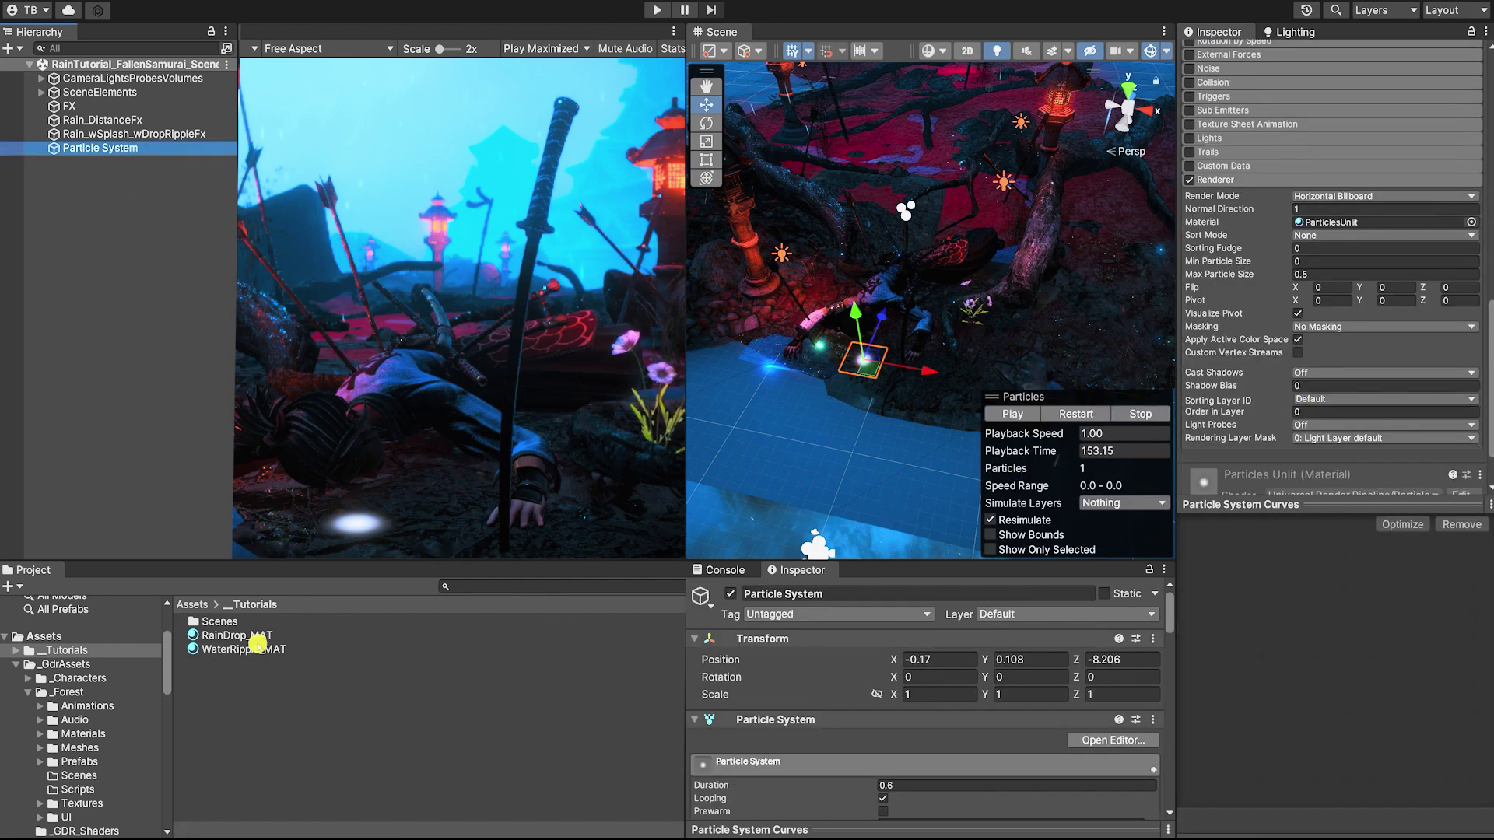
{"action": "left_click_drag", "start_coordinate": [249, 650], "coordinate": [1340, 222]}
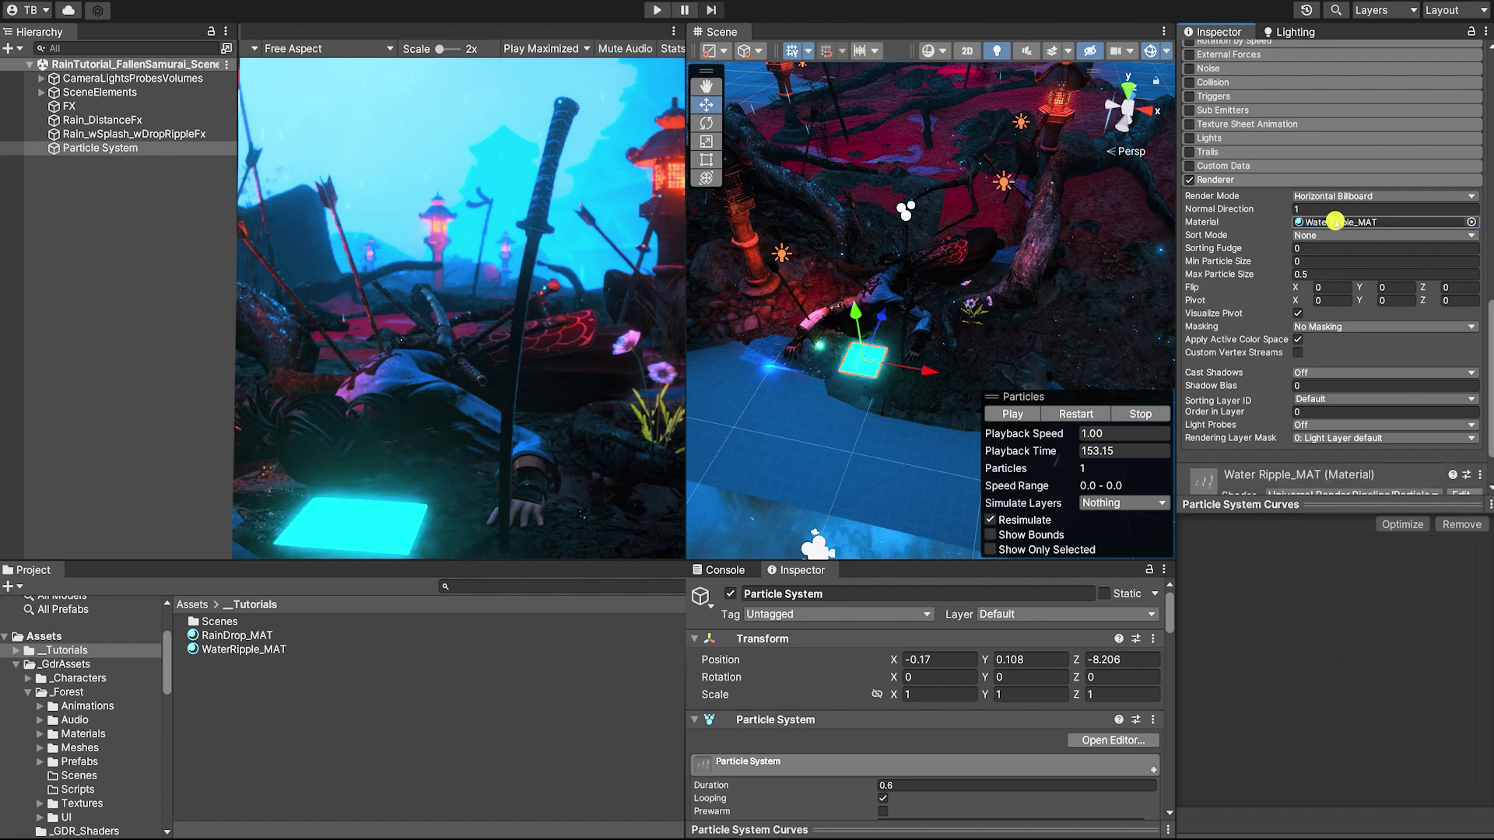
{"action": "left_click", "coordinate": [1007, 413]}
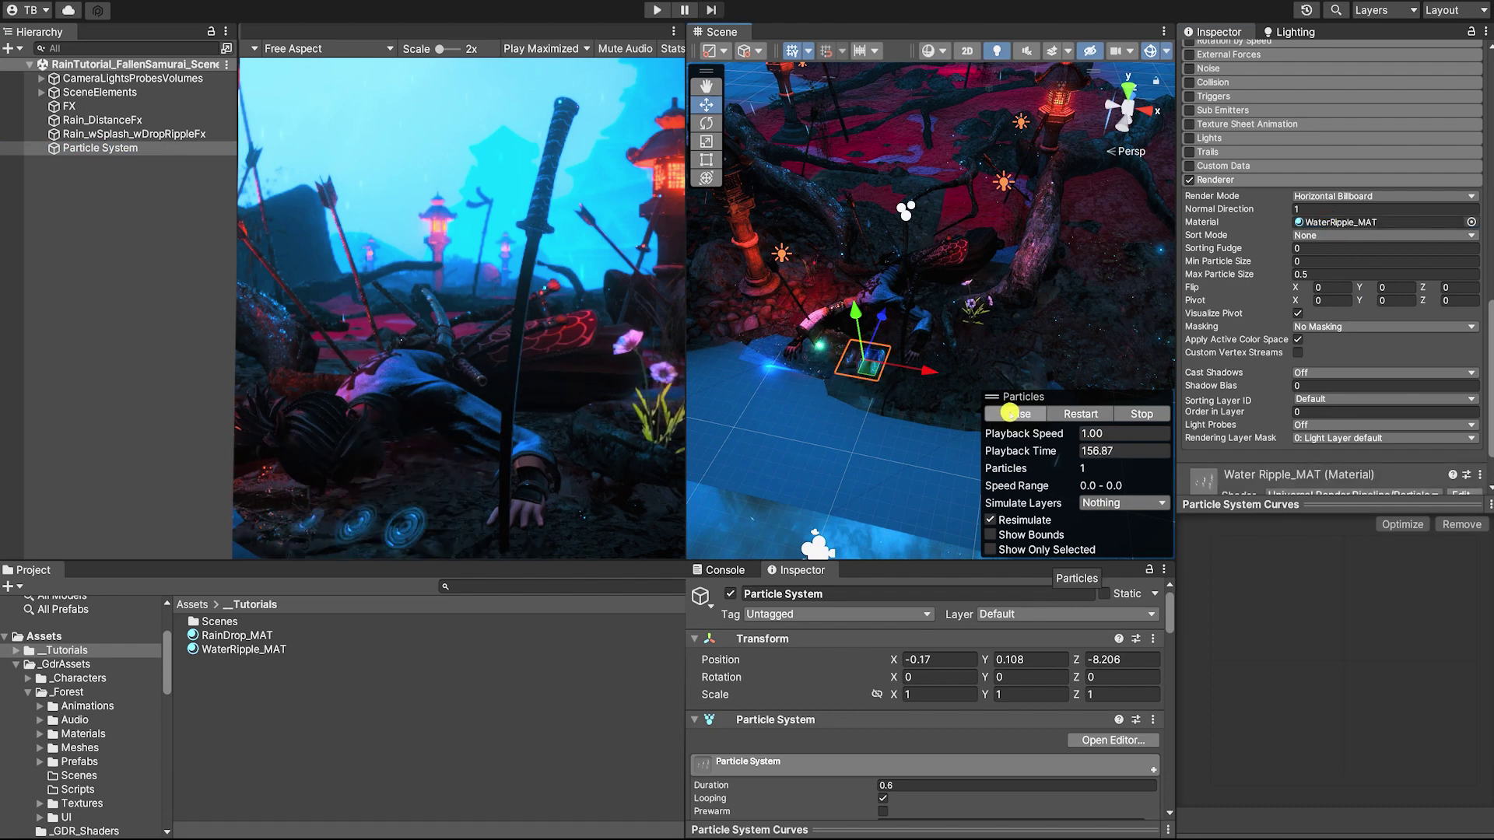
{"action": "left_click", "coordinate": [1012, 413]}
{"action": "left_click", "coordinate": [1037, 452]}
{"action": "left_click_drag", "start_coordinate": [1037, 452], "coordinate": [1041, 452]}
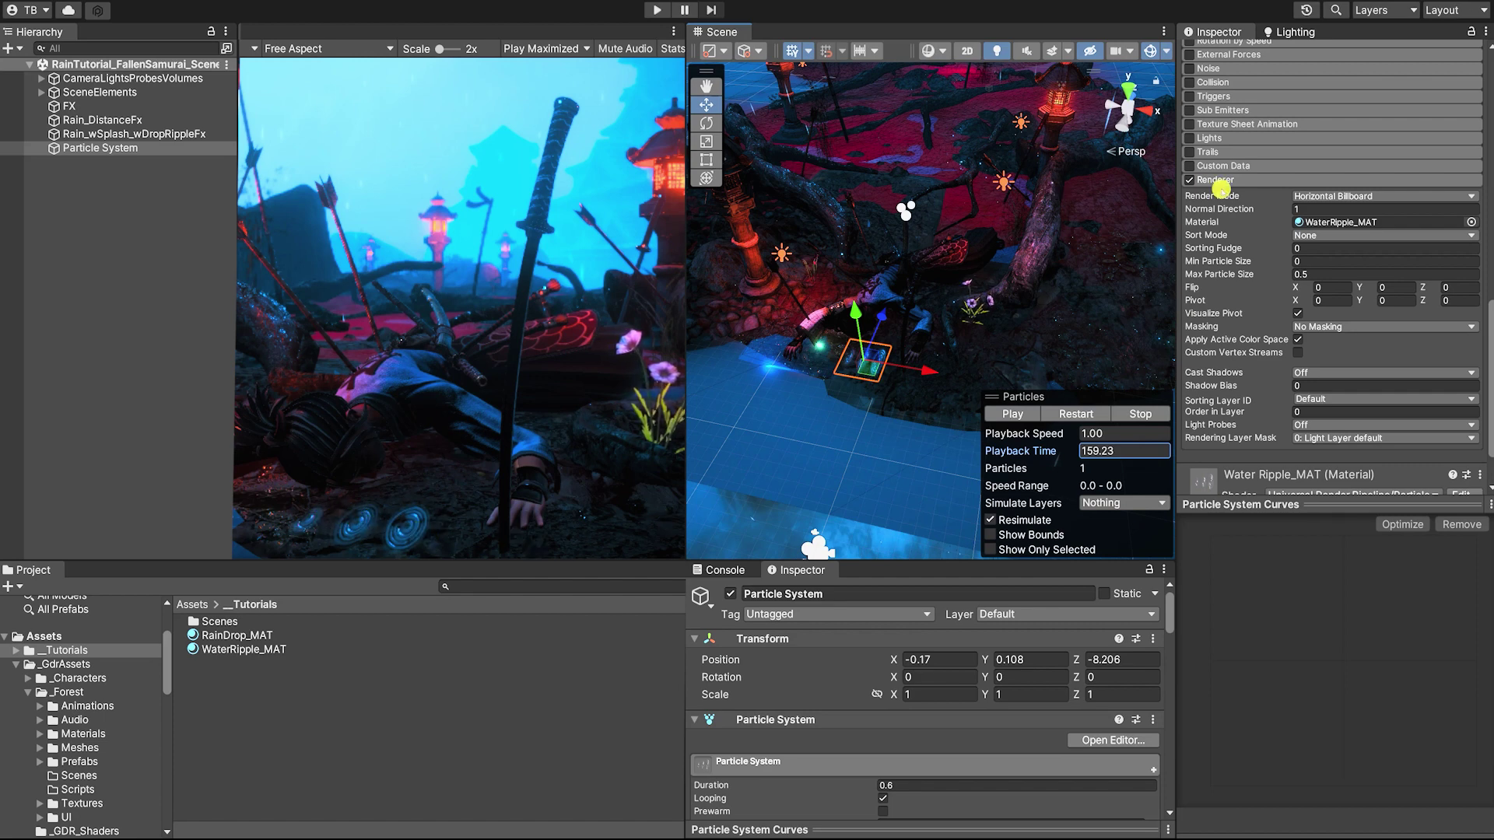
- Enable Texture Sheet Animation with a Grid of 3 by 1 tiles and preview the animated ripple
{"action": "left_click", "coordinate": [1226, 125]}
{"action": "left_click", "coordinate": [1188, 124]}
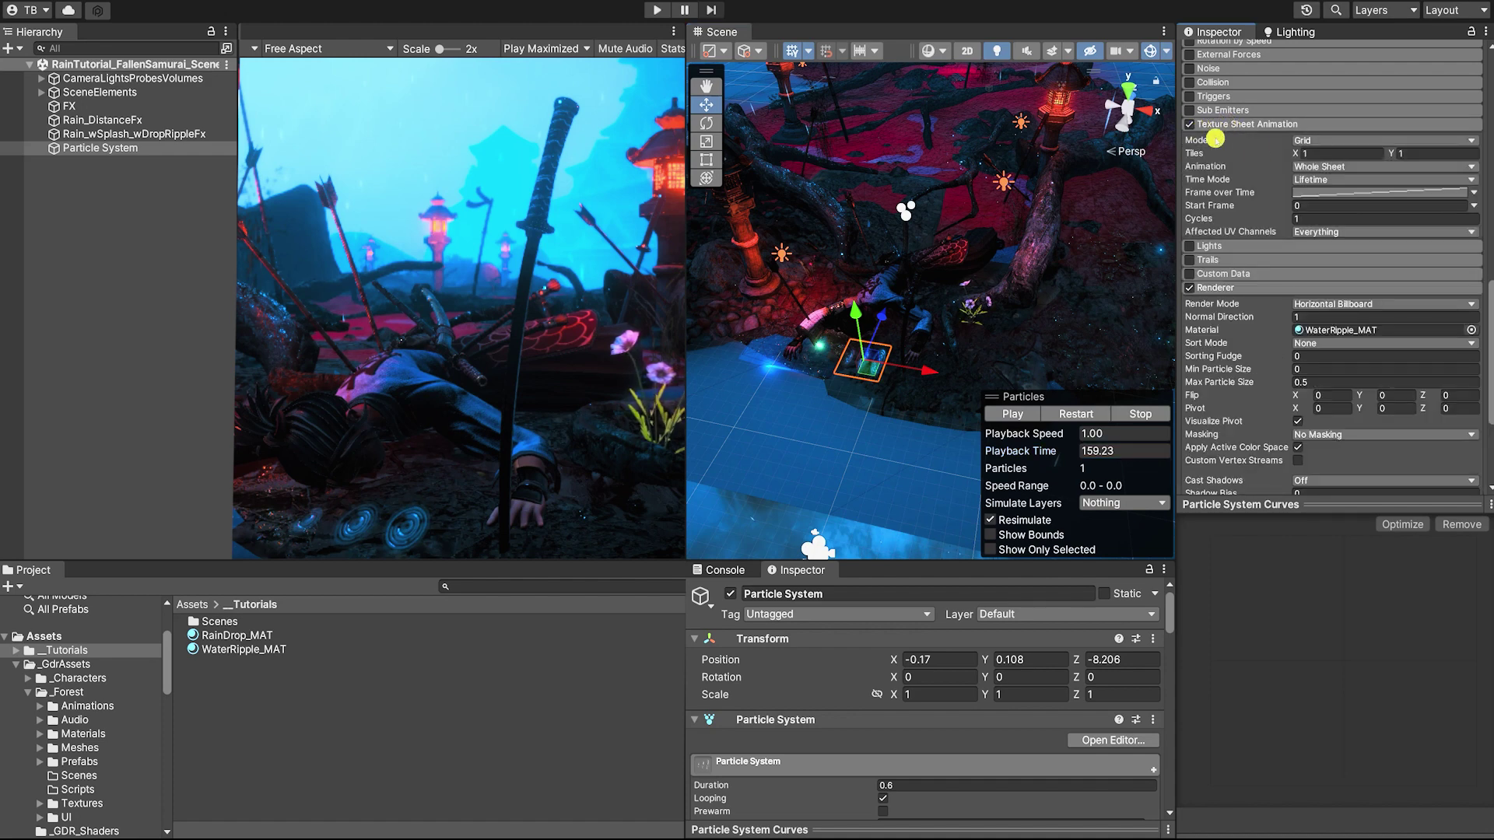
{"action": "left_click", "coordinate": [1319, 152]}
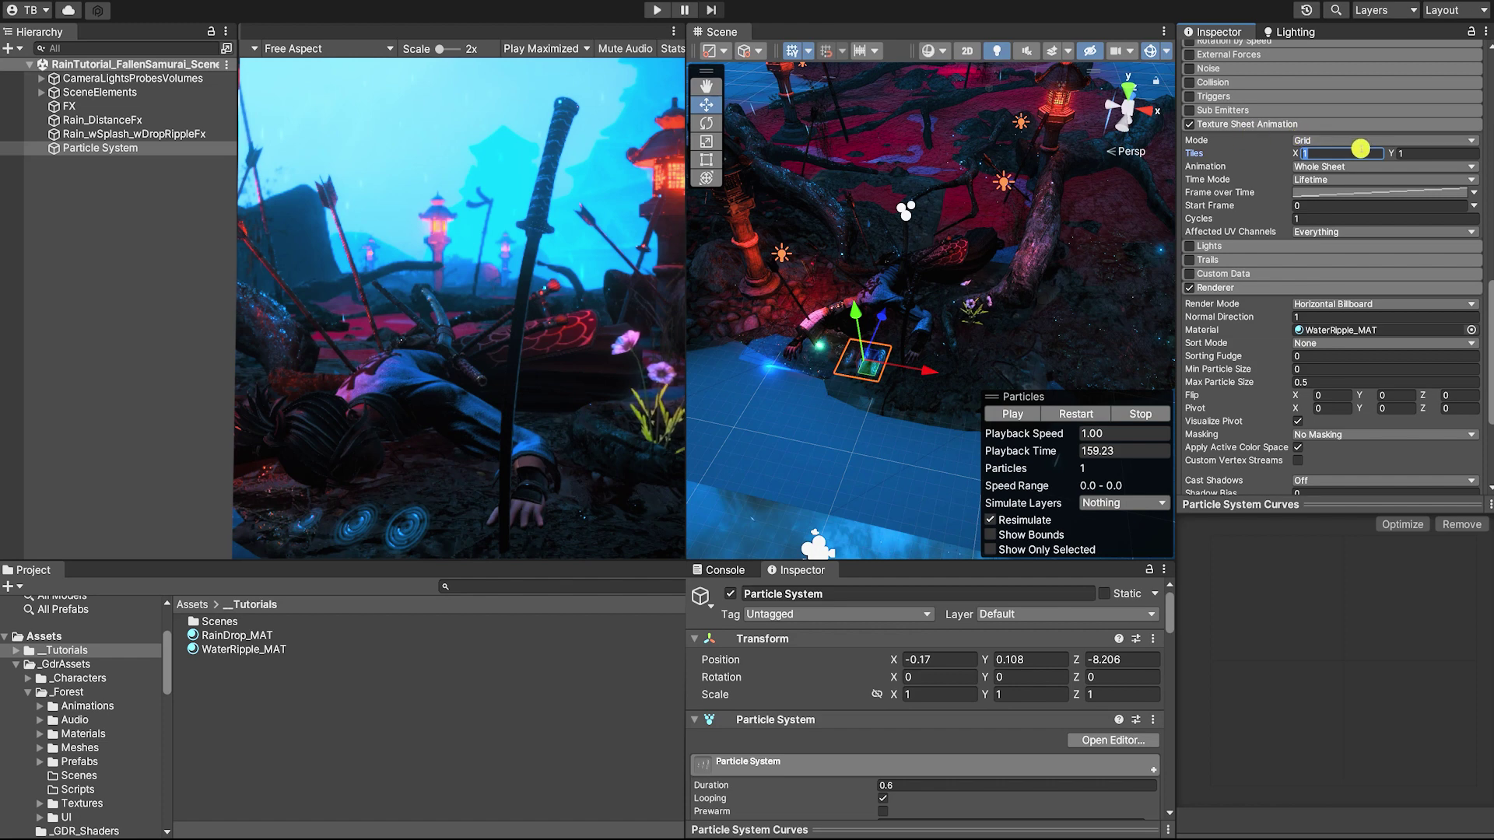
{"action": "type", "text": "3"}
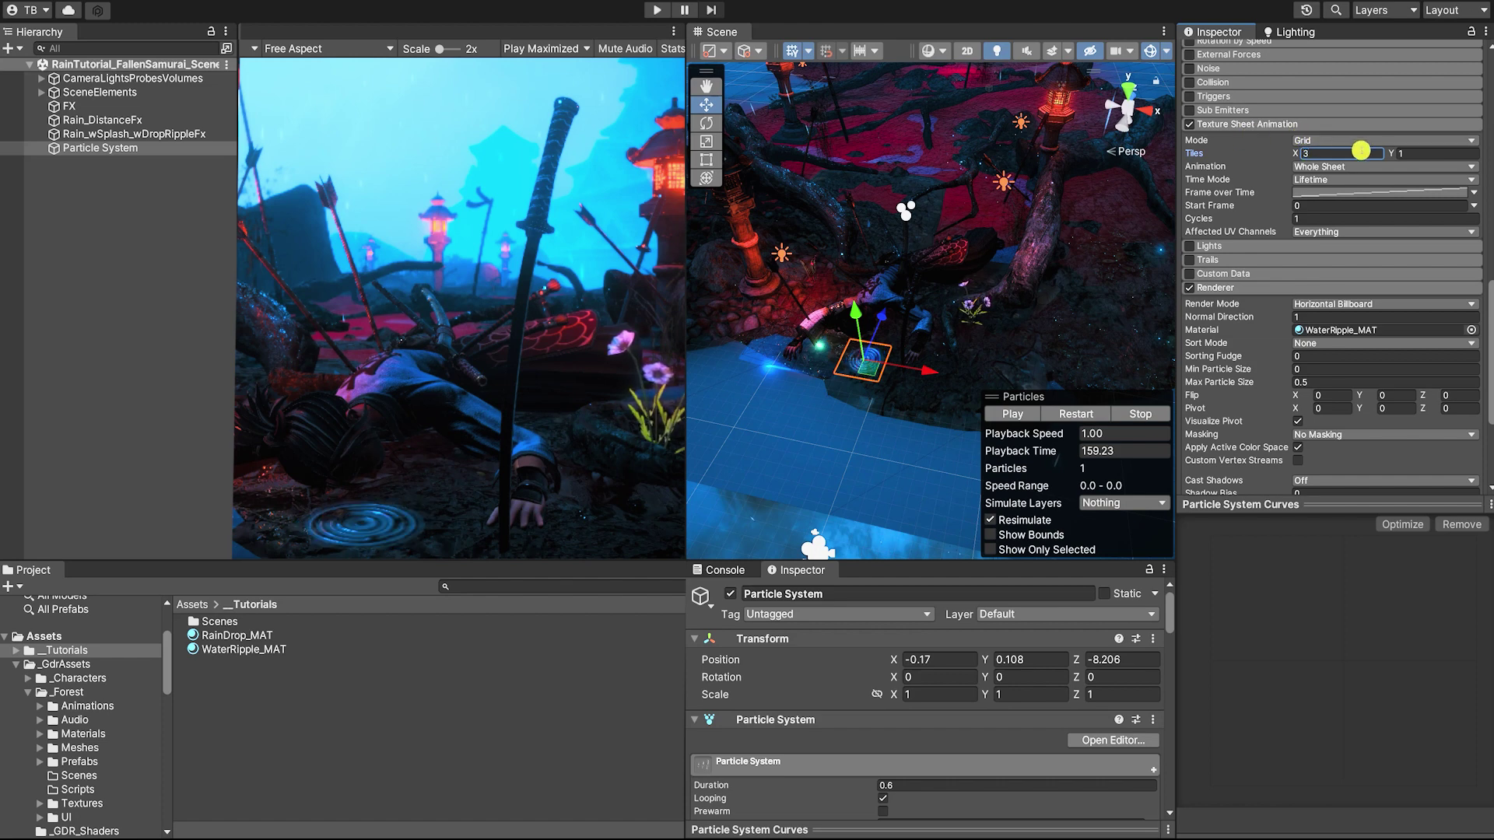
{"action": "left_click", "coordinate": [1015, 414]}
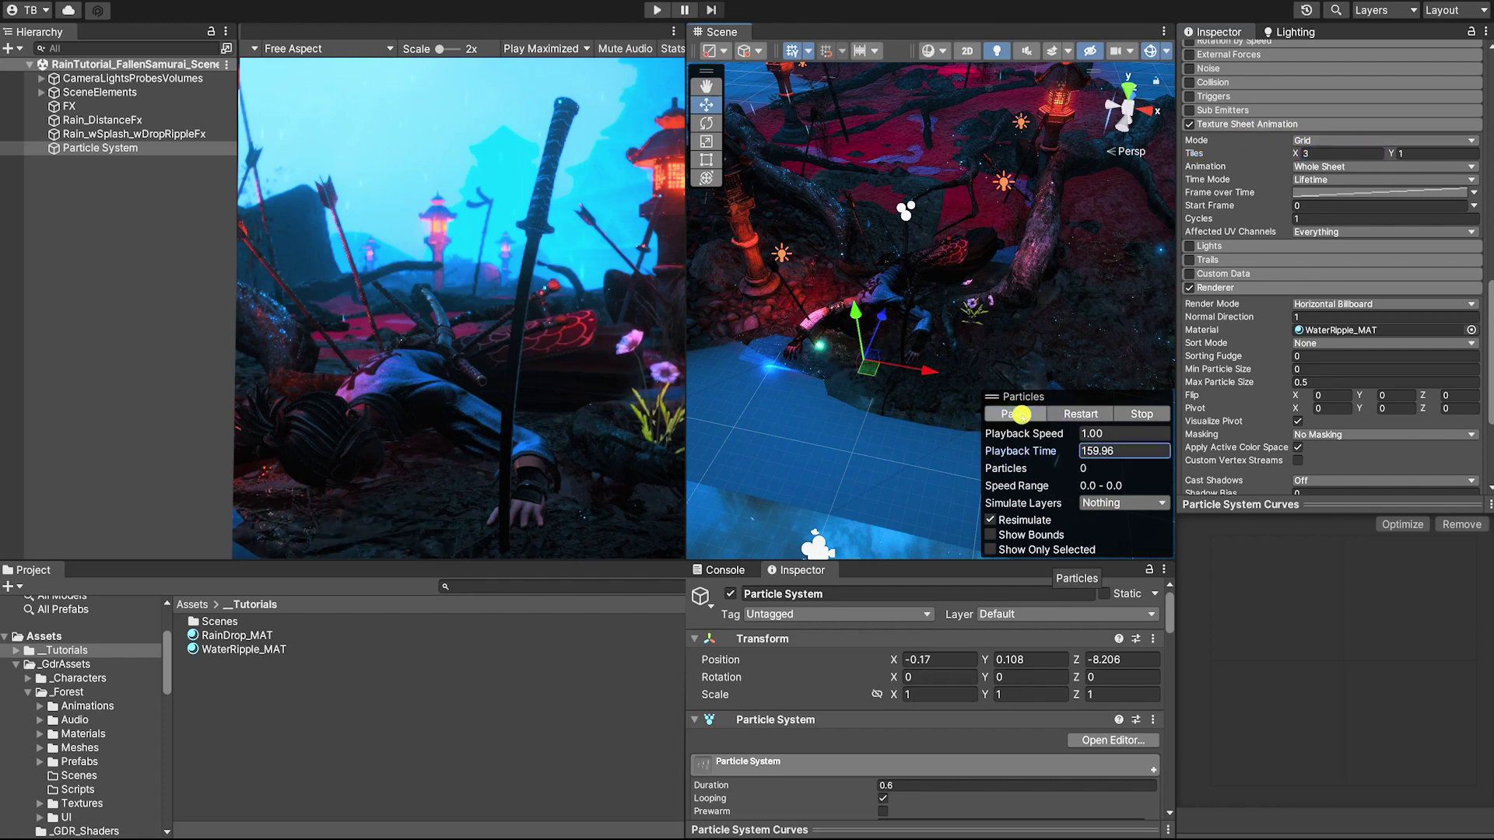
{"action": "left_click", "coordinate": [1019, 414]}
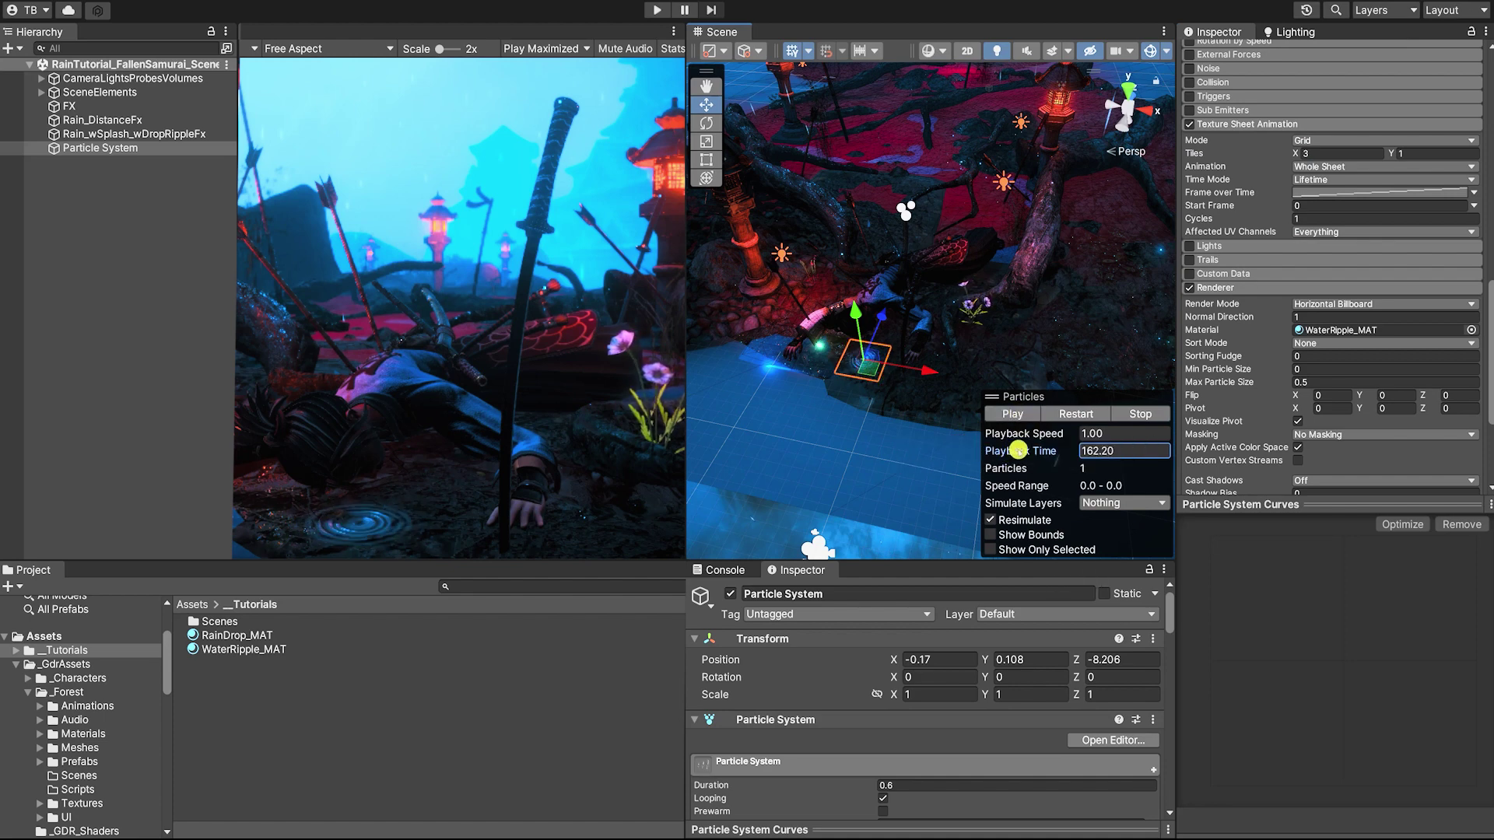
{"action": "left_click", "coordinate": [1015, 414]}
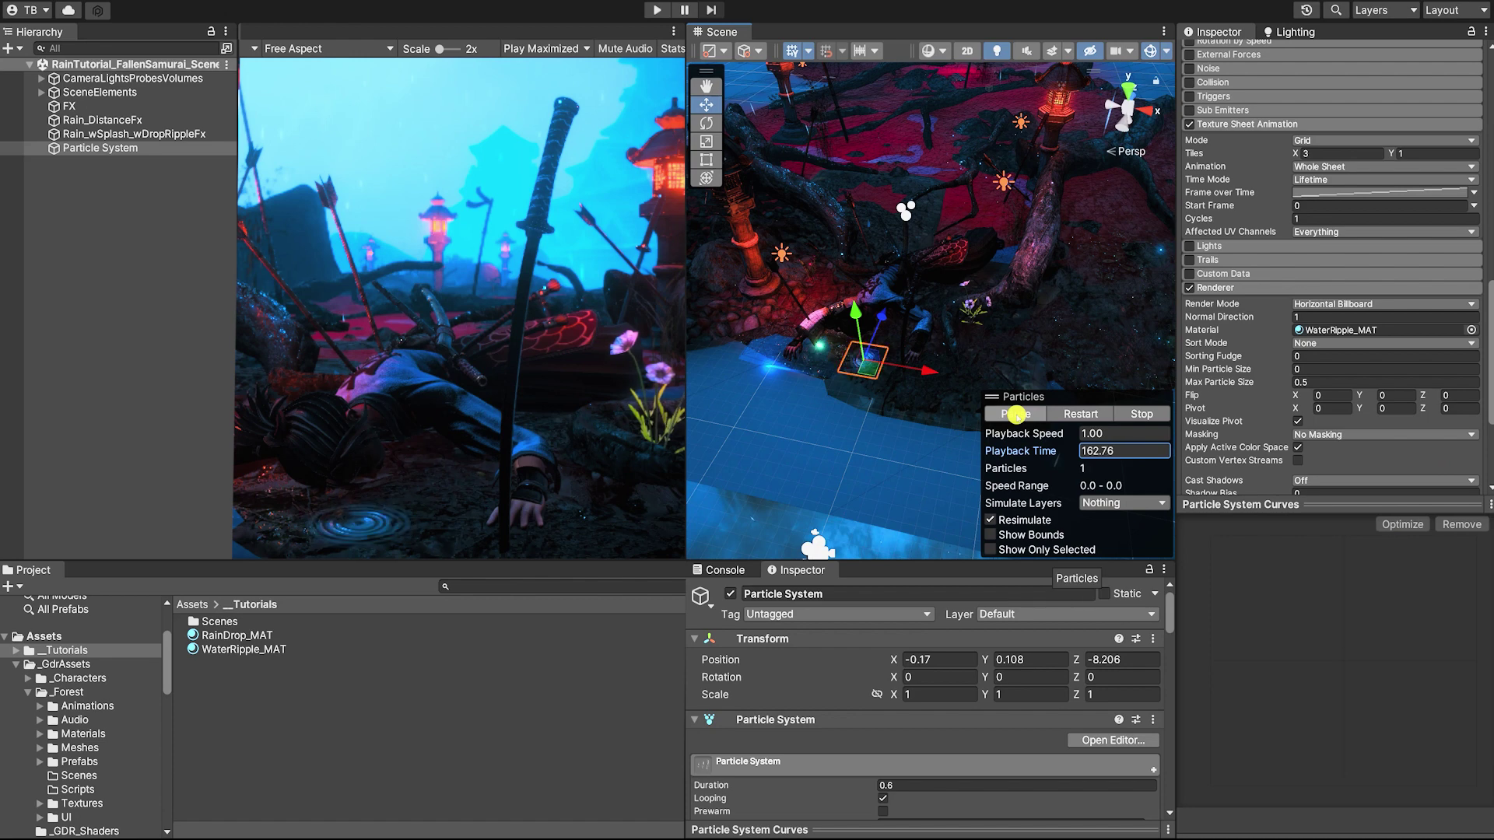
{"action": "left_click", "coordinate": [1016, 414]}
{"action": "left_click_drag", "start_coordinate": [1027, 453], "coordinate": [1054, 452]}
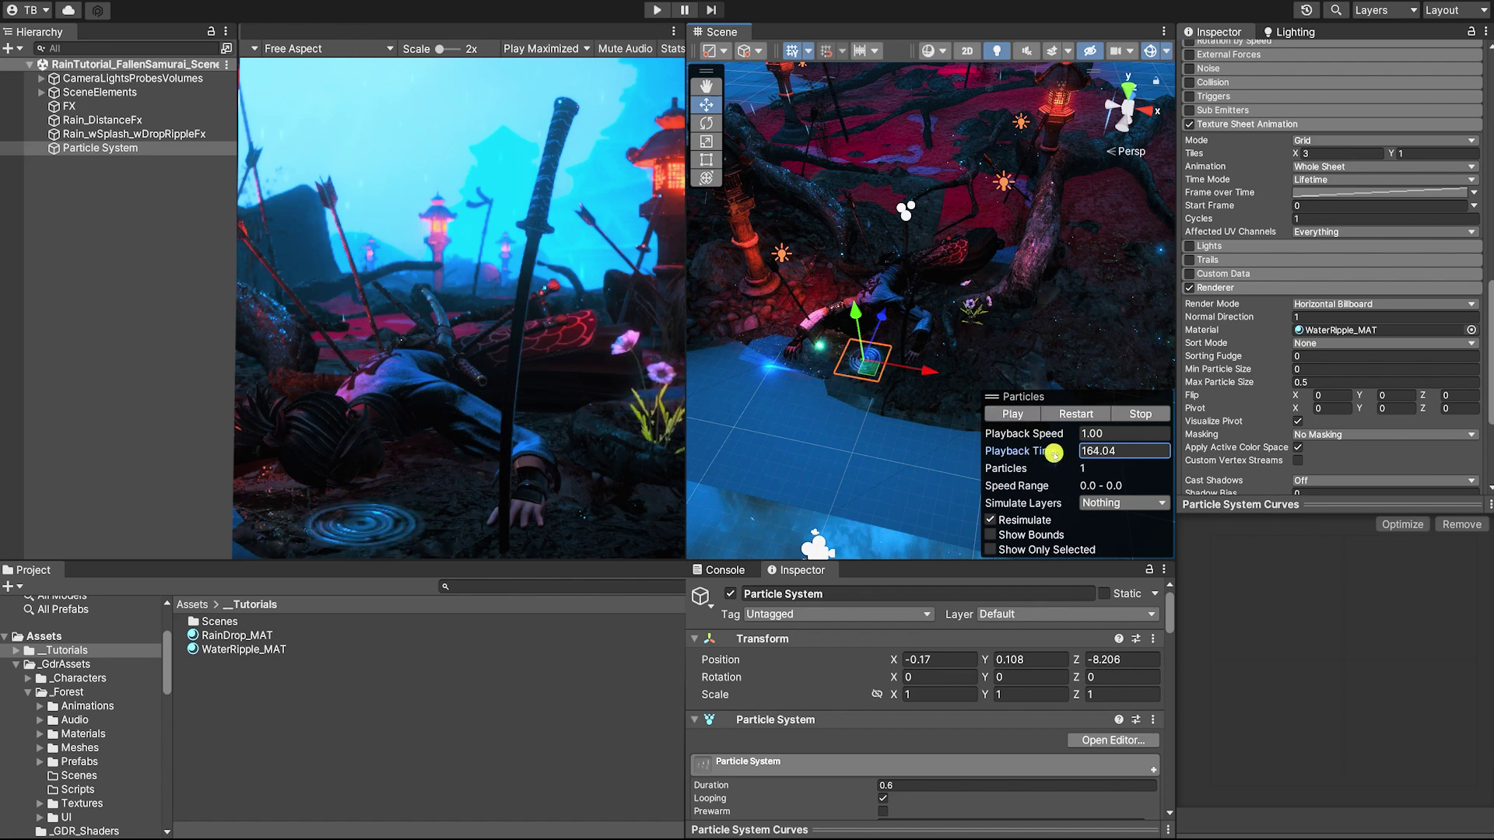
- Set WaterRipple_MAT's Metallic to 0.85 and Normal Map strength to 2, and raise its Smoothness
{"action": "left_click", "coordinate": [310, 647]}
{"action": "left_click_drag", "start_coordinate": [1368, 280], "coordinate": [1411, 290]}
{"action": "left_click", "coordinate": [1467, 271]}
{"action": "type", "text": "0.85"}
{"action": "left_click", "coordinate": [1464, 291]}
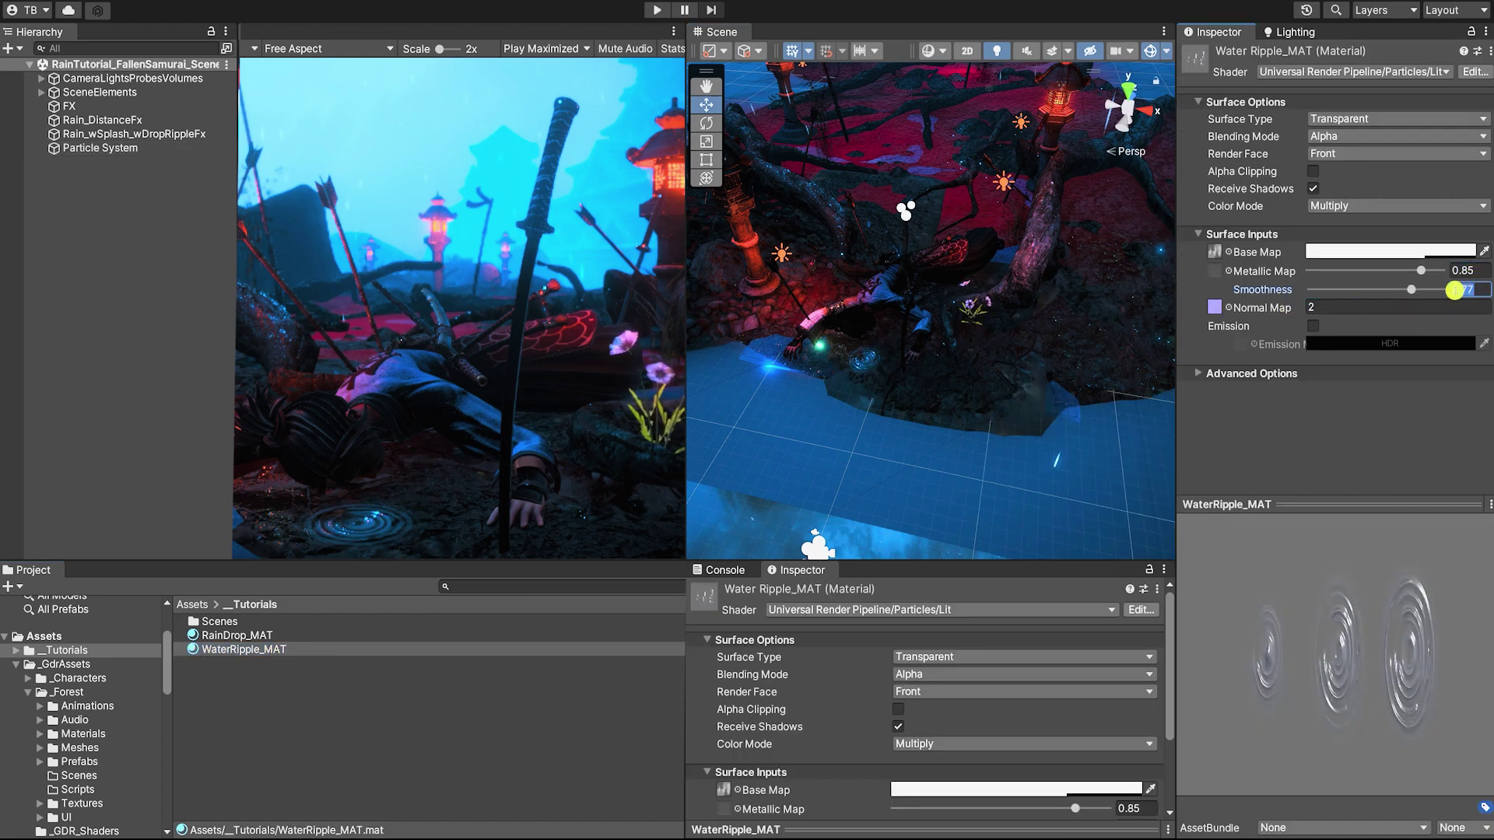
- Randomize the Particle System's Start Size between two constants, with a minimum of 0.3
{"action": "left_click", "coordinate": [101, 148]}
{"action": "left_click", "coordinate": [1313, 337]}
{"action": "left_click_drag", "start_coordinate": [1028, 446], "coordinate": [1033, 451]}
{"action": "left_click", "coordinate": [1473, 338]}
{"action": "left_click", "coordinate": [1393, 393]}
{"action": "left_click", "coordinate": [1357, 342]}
{"action": "type", "text": ".3"}
- Add alpha keys at about 19% and 78% in the Color over Lifetime gradient and set the end key's alpha to 0
{"action": "left_click_drag", "start_coordinate": [1489, 175], "coordinate": [1489, 311]}
{"action": "left_click", "coordinate": [1379, 239]}
{"action": "left_click", "coordinate": [990, 293]}
{"action": "left_click", "coordinate": [1160, 293]}
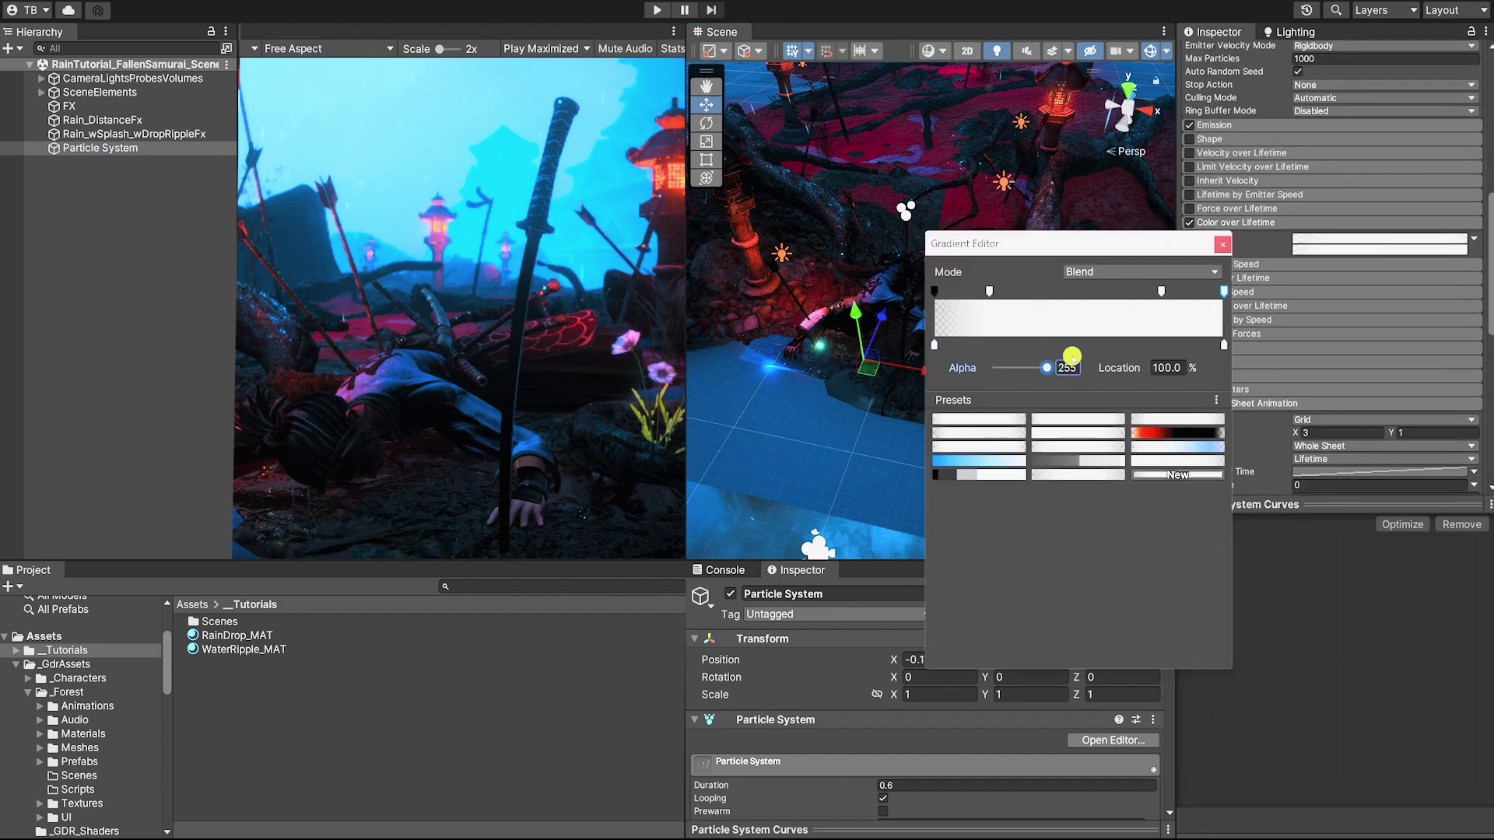
{"action": "left_click", "coordinate": [1224, 293]}
{"action": "left_click_drag", "start_coordinate": [1047, 367], "coordinate": [993, 368]}
{"action": "left_click", "coordinate": [1222, 244]}
- Enable Size over Lifetime on the Particle System and randomize its size between two curves
{"action": "left_click_drag", "start_coordinate": [1488, 306], "coordinate": [1488, 378]}
{"action": "left_click", "coordinate": [1390, 168]}
{"action": "left_click", "coordinate": [1390, 224]}
{"action": "left_click", "coordinate": [1377, 198]}
{"action": "left_click", "coordinate": [1474, 226]}
{"action": "left_click", "coordinate": [1385, 281]}
- Shape the two size curves, with one starting near 0.15 and one ending near 0.73, and preview the ripple
{"action": "left_click_drag", "start_coordinate": [1211, 786], "coordinate": [1211, 756]}
{"action": "left_click_drag", "start_coordinate": [1439, 566], "coordinate": [1445, 510]}
{"action": "left_click", "coordinate": [1010, 416]}
{"action": "left_click_drag", "start_coordinate": [1211, 755], "coordinate": [1211, 749]}
{"action": "left_click_drag", "start_coordinate": [1488, 337], "coordinate": [1488, 148]}
{"action": "left_click", "coordinate": [1022, 416]}
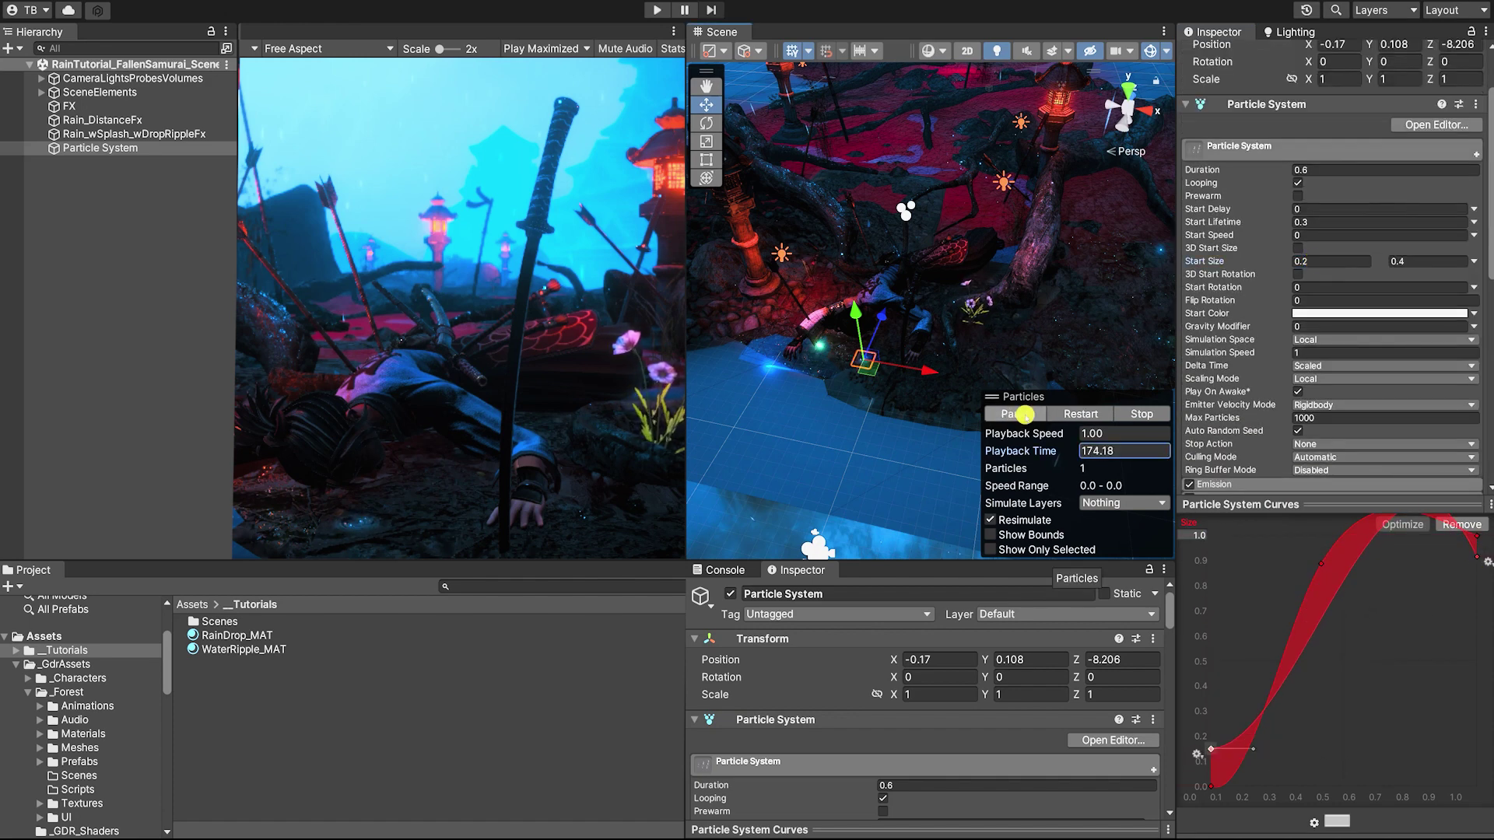
{"action": "left_click_drag", "start_coordinate": [1477, 557], "coordinate": [1477, 605]}
{"action": "left_click", "coordinate": [1011, 415]}
{"action": "left_click", "coordinate": [1010, 415]}
- Randomize Start Color between two colors, make the second color semi-transparent, and preview the playback
{"action": "left_click", "coordinate": [1474, 313]}
{"action": "left_click", "coordinate": [1434, 359]}
{"action": "left_click", "coordinate": [1434, 324]}
{"action": "left_click", "coordinate": [1009, 412]}
{"action": "left_click", "coordinate": [1008, 413]}
{"action": "left_click", "coordinate": [1438, 324]}
{"action": "left_click", "coordinate": [990, 410]}
- Randomize Start Lifetime between the constants 0.2 and 0.5 and preview the playback
{"action": "left_click", "coordinate": [1473, 222]}
{"action": "left_click", "coordinate": [1427, 265]}
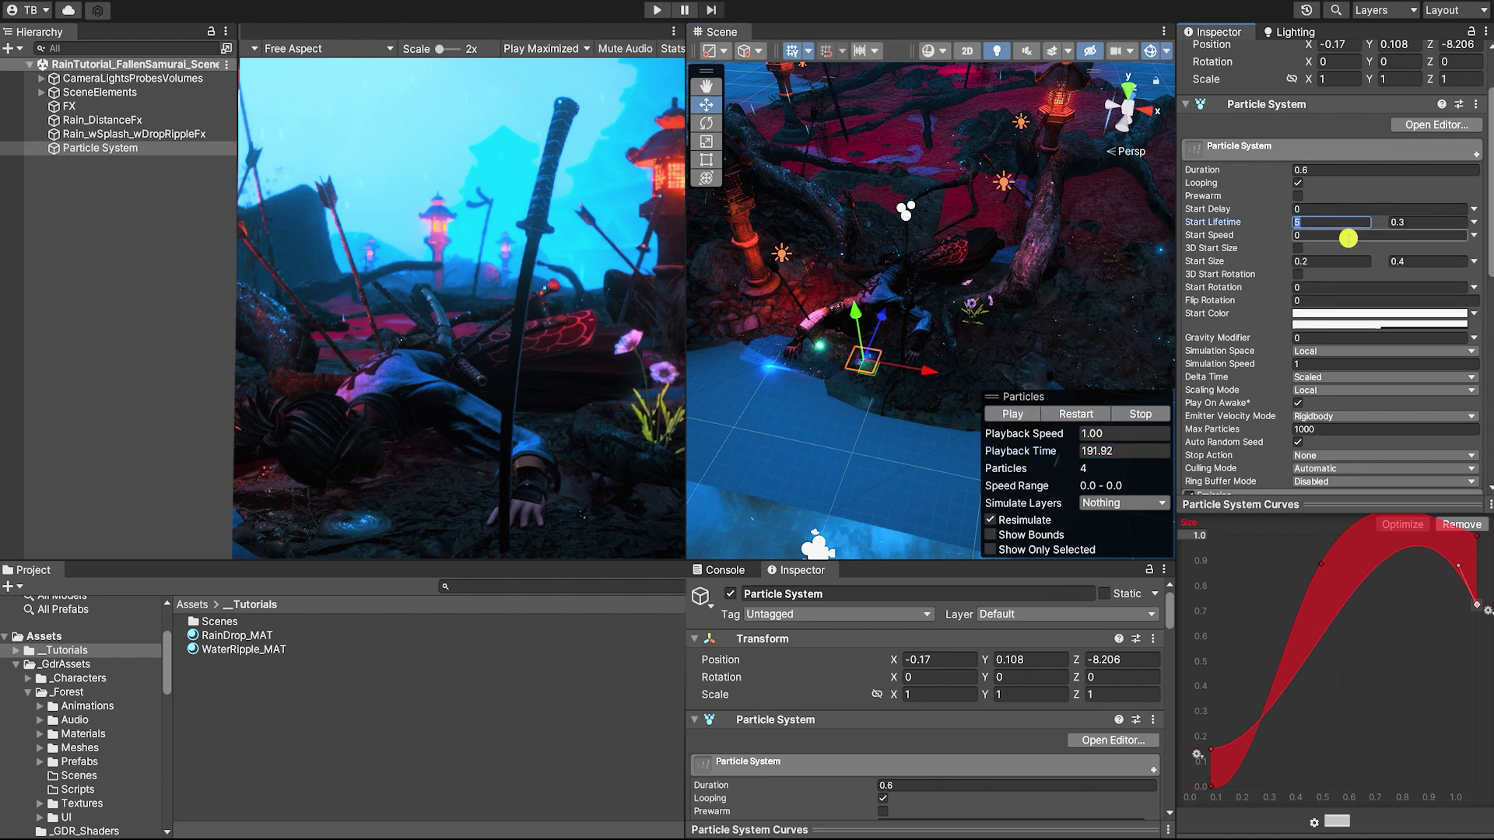
{"action": "left_click", "coordinate": [1016, 415]}
{"action": "left_click", "coordinate": [1332, 224]}
{"action": "type", "text": "0.2"}
{"action": "key", "text": "Tab"}
{"action": "type", "text": "0.5"}
{"action": "left_click", "coordinate": [1025, 414]}
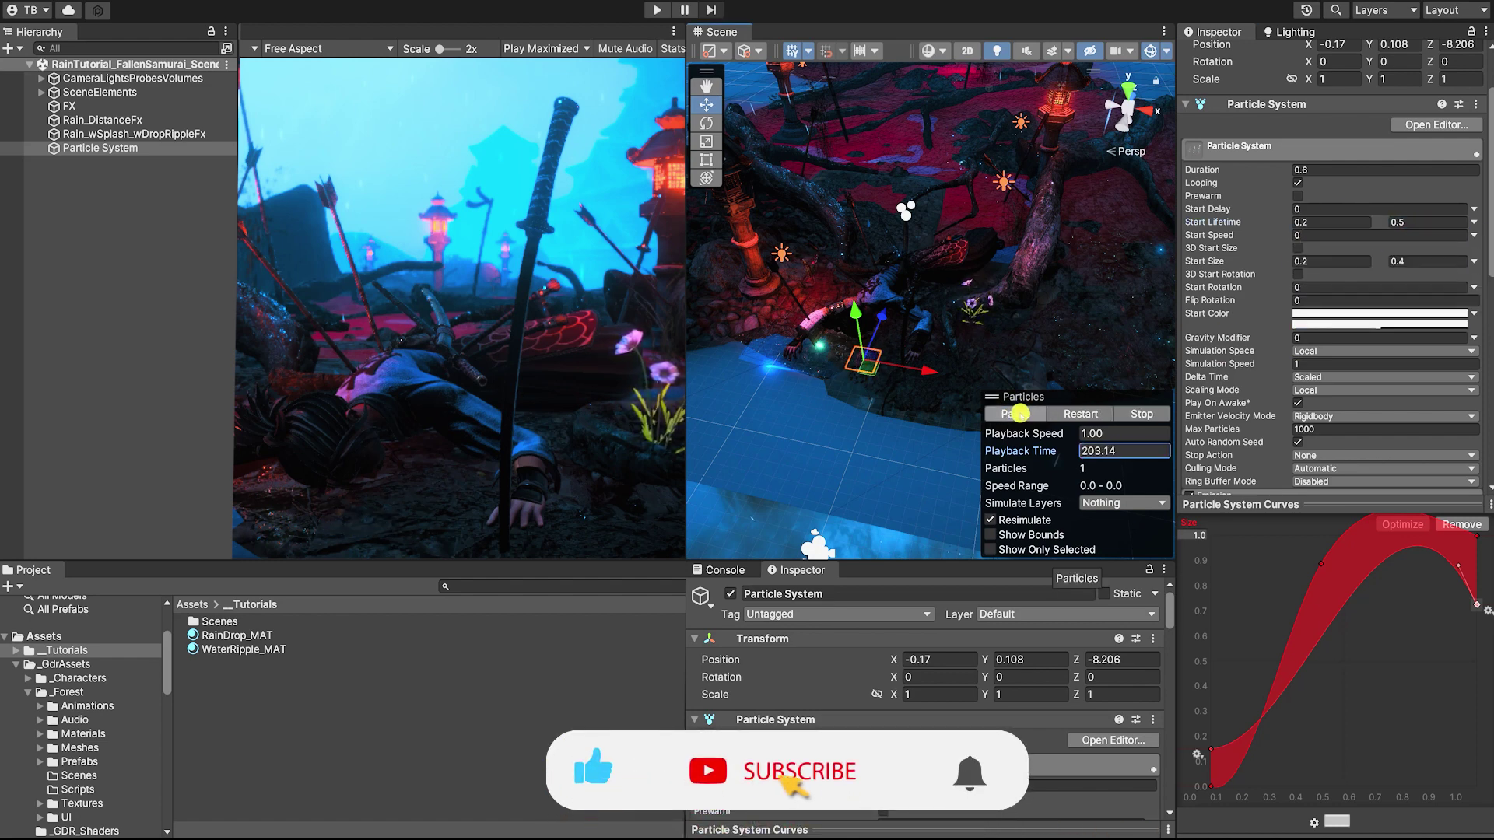
{"action": "left_click", "coordinate": [1020, 413]}
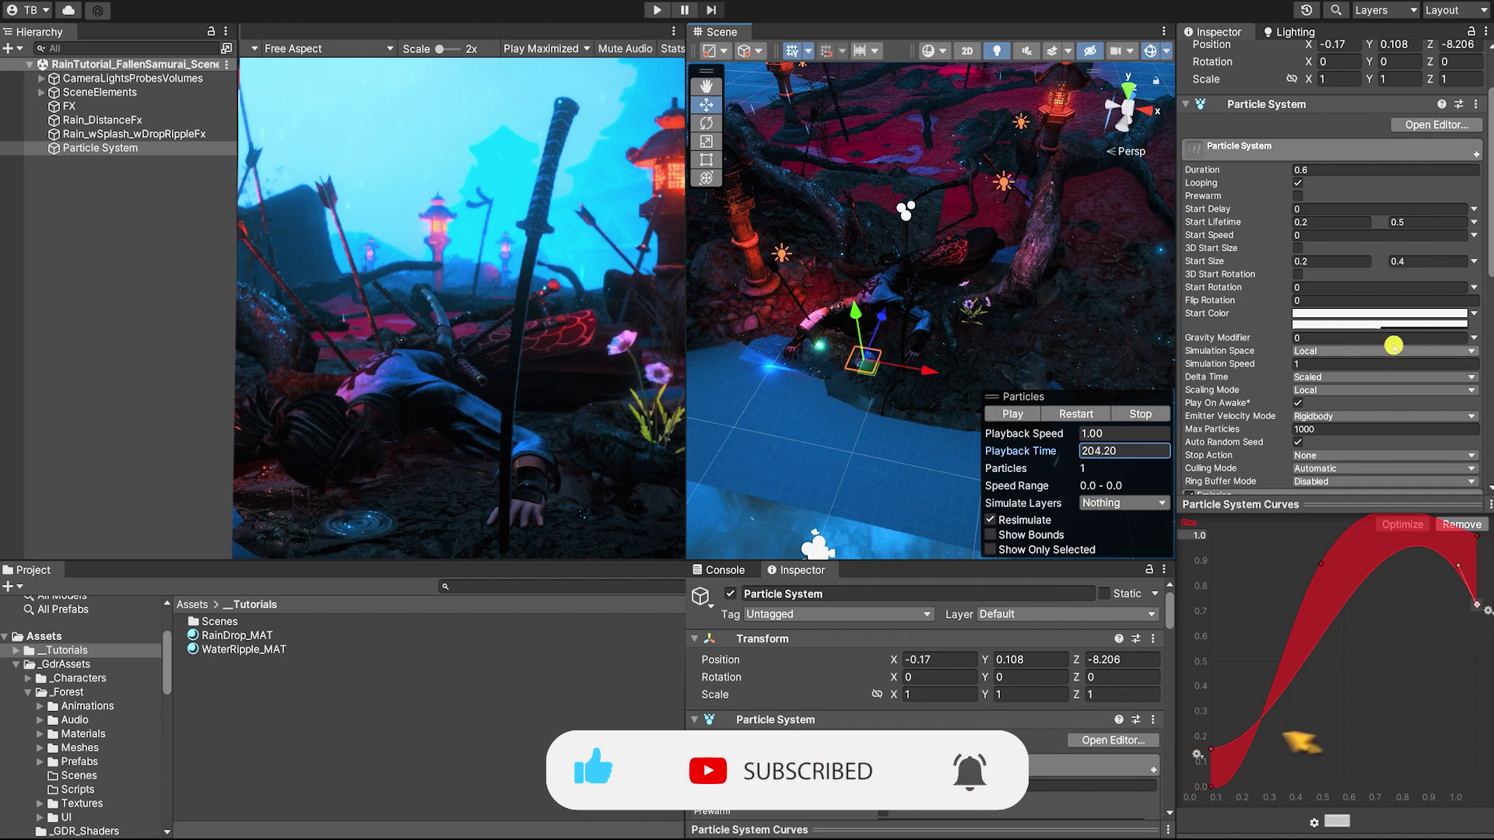
- Rename the ripple Particle System as Rain_WaterRippleFx
{"action": "scroll", "coordinate": [1401, 333], "scroll_direction": "down", "scroll_amount": 3}
{"action": "scroll", "coordinate": [1401, 333], "scroll_direction": "down", "scroll_amount": 5}
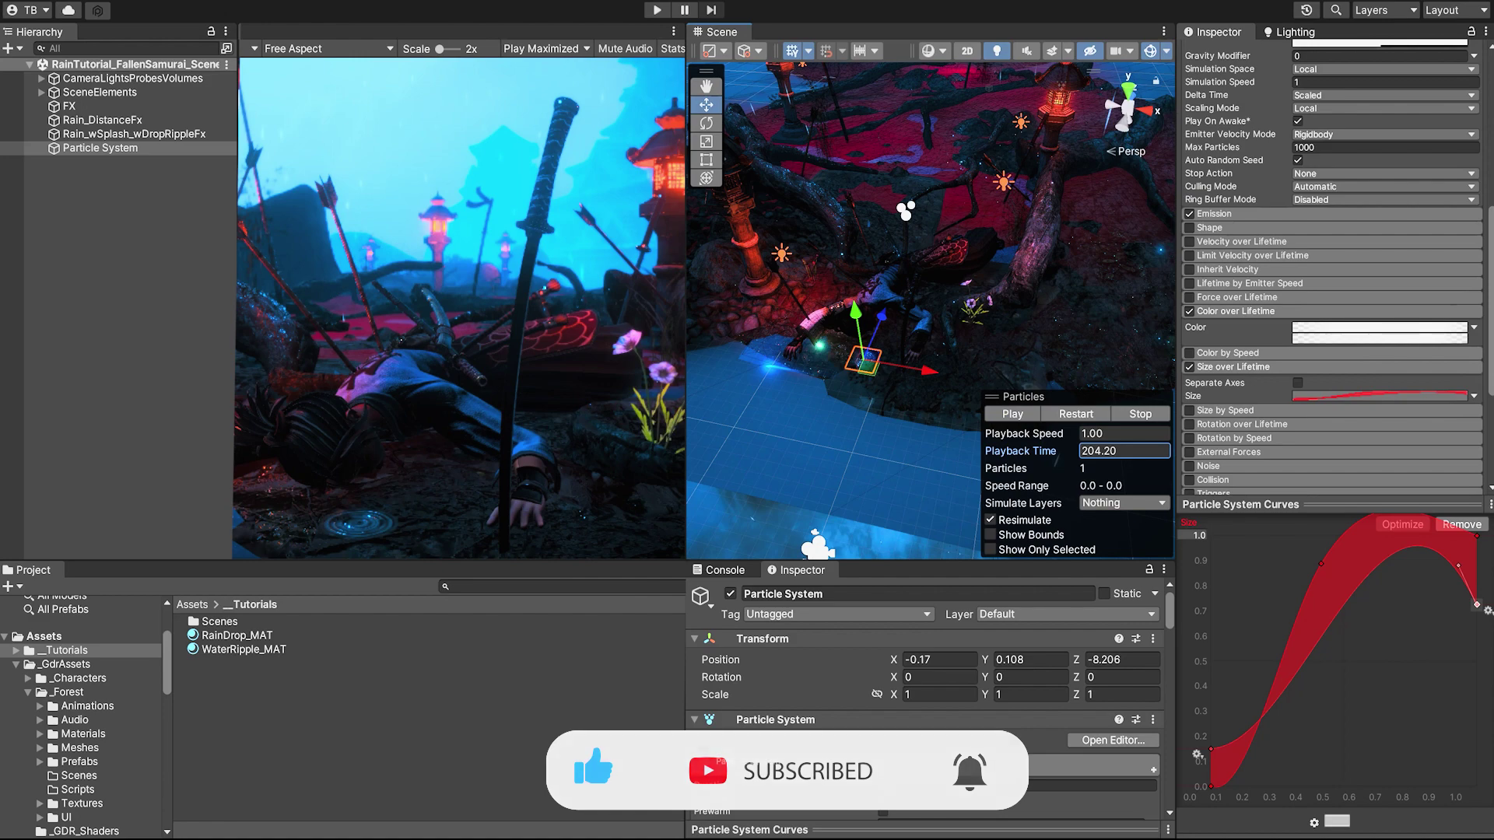
{"action": "left_click", "coordinate": [115, 149]}
{"action": "type", "text": "Rain_WaterRippleFx"}
{"action": "key", "text": "Return"}
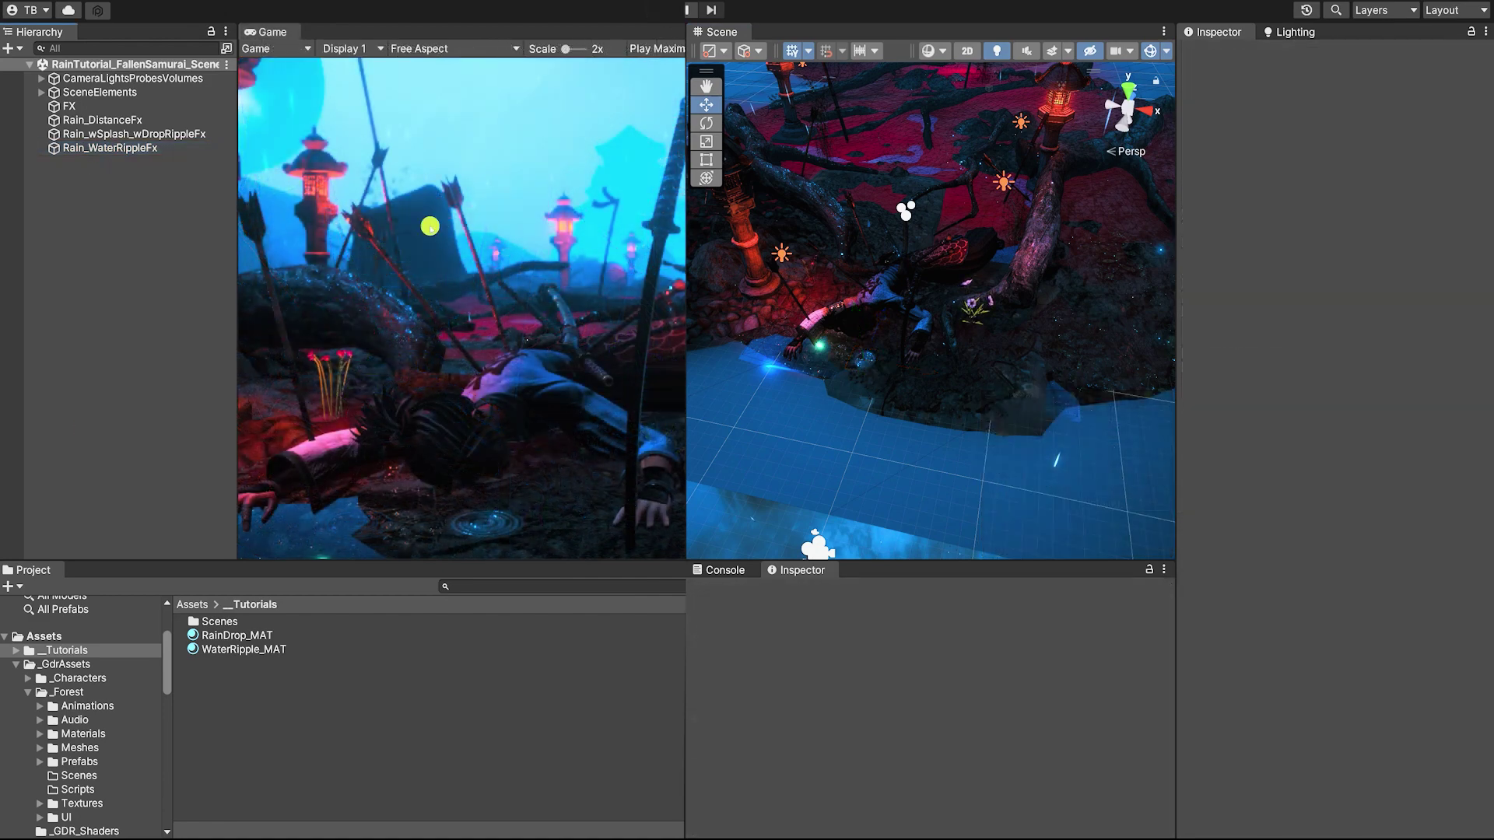
- Add a new Particle System to the scene and name it Rain_SplashFx
{"action": "right_click", "coordinate": [183, 180]}
{"action": "mouse_move", "coordinate": [304, 397]}
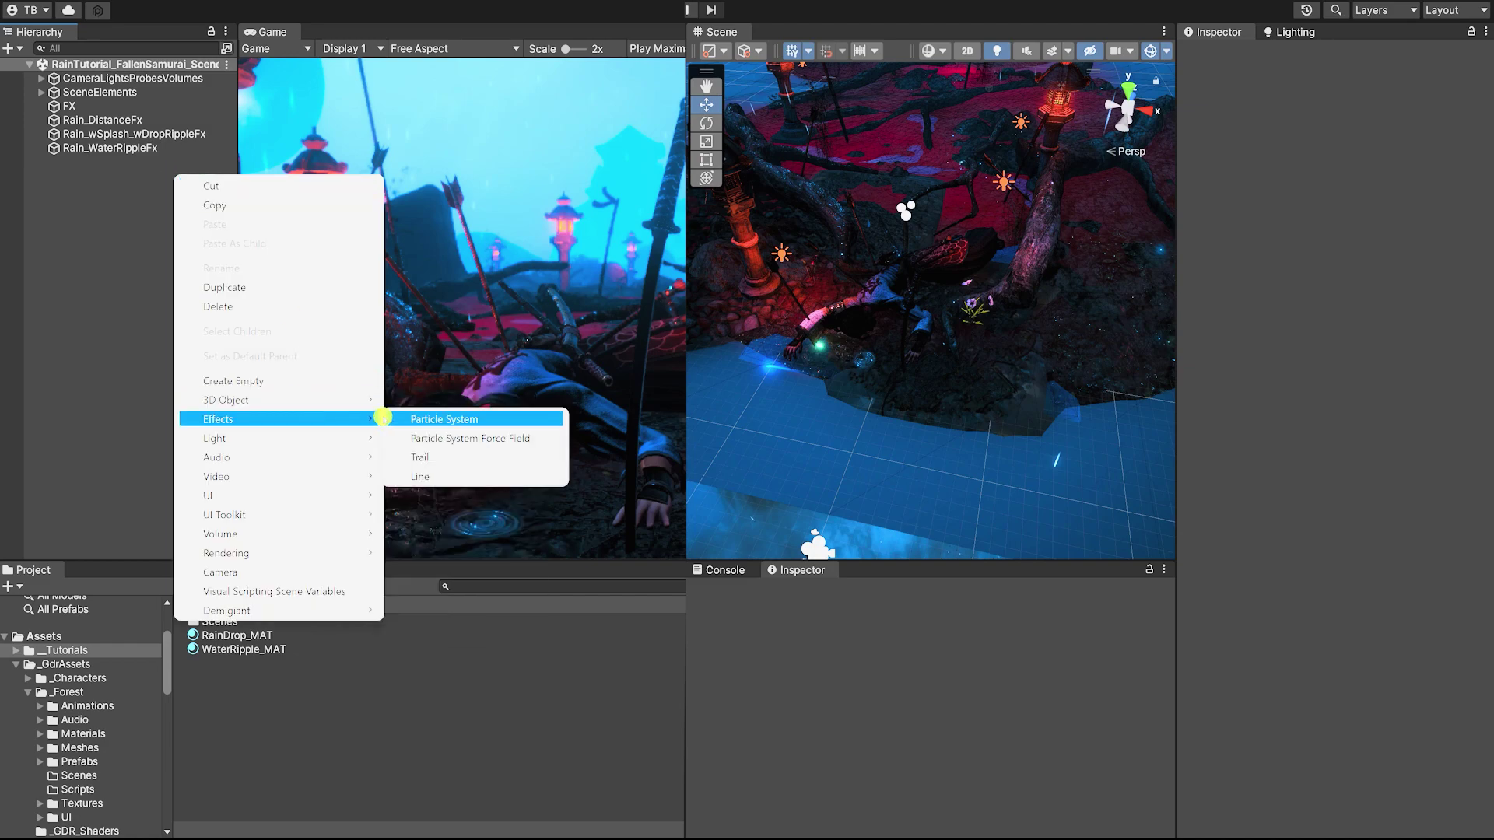
{"action": "left_click", "coordinate": [436, 418]}
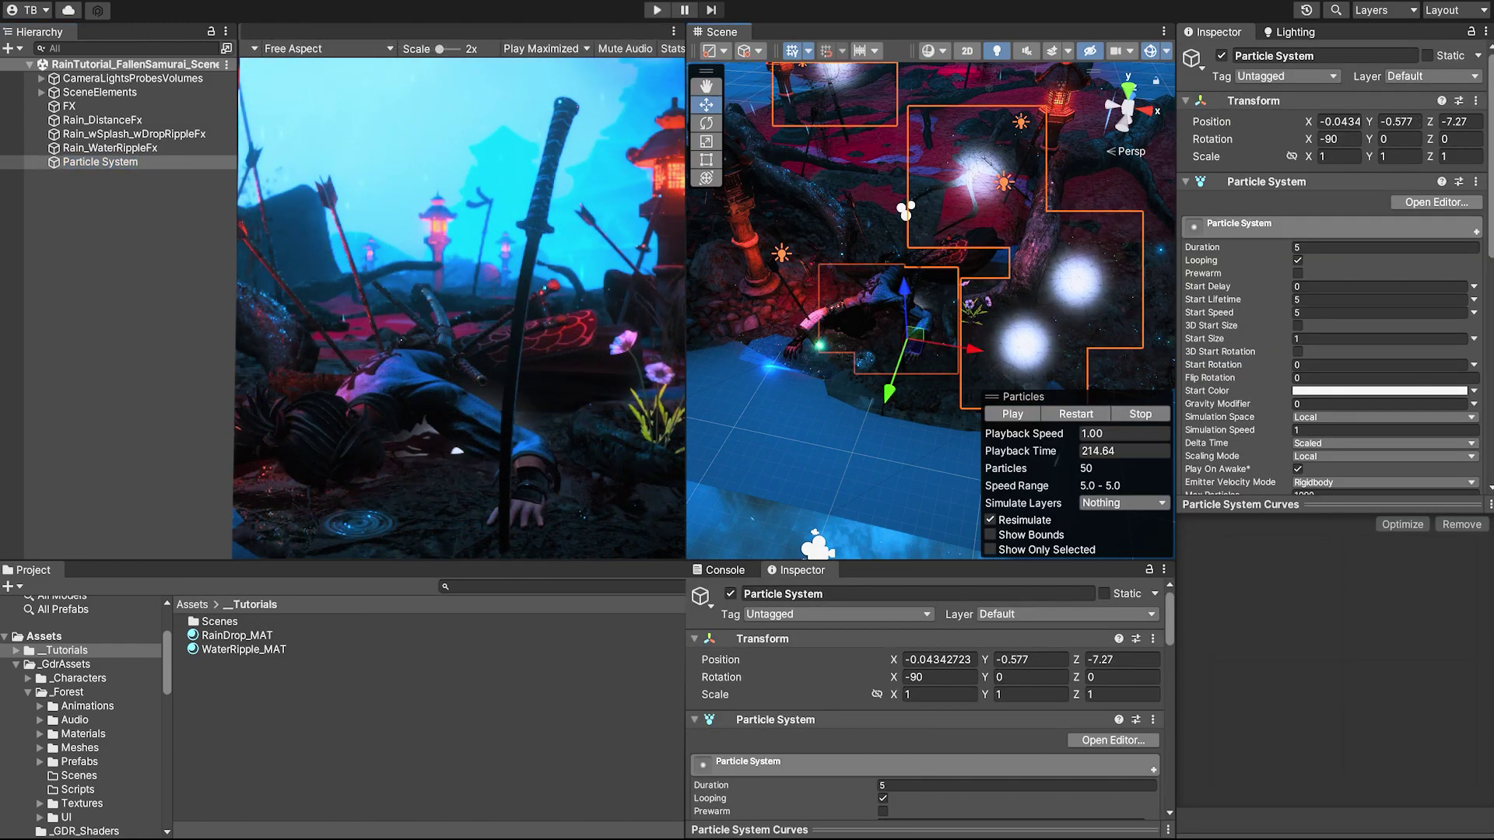
{"action": "left_click", "coordinate": [75, 165]}
{"action": "key", "text": "F2"}
{"action": "type", "text": "Rain_SplashFx"}
{"action": "key", "text": "Return"}
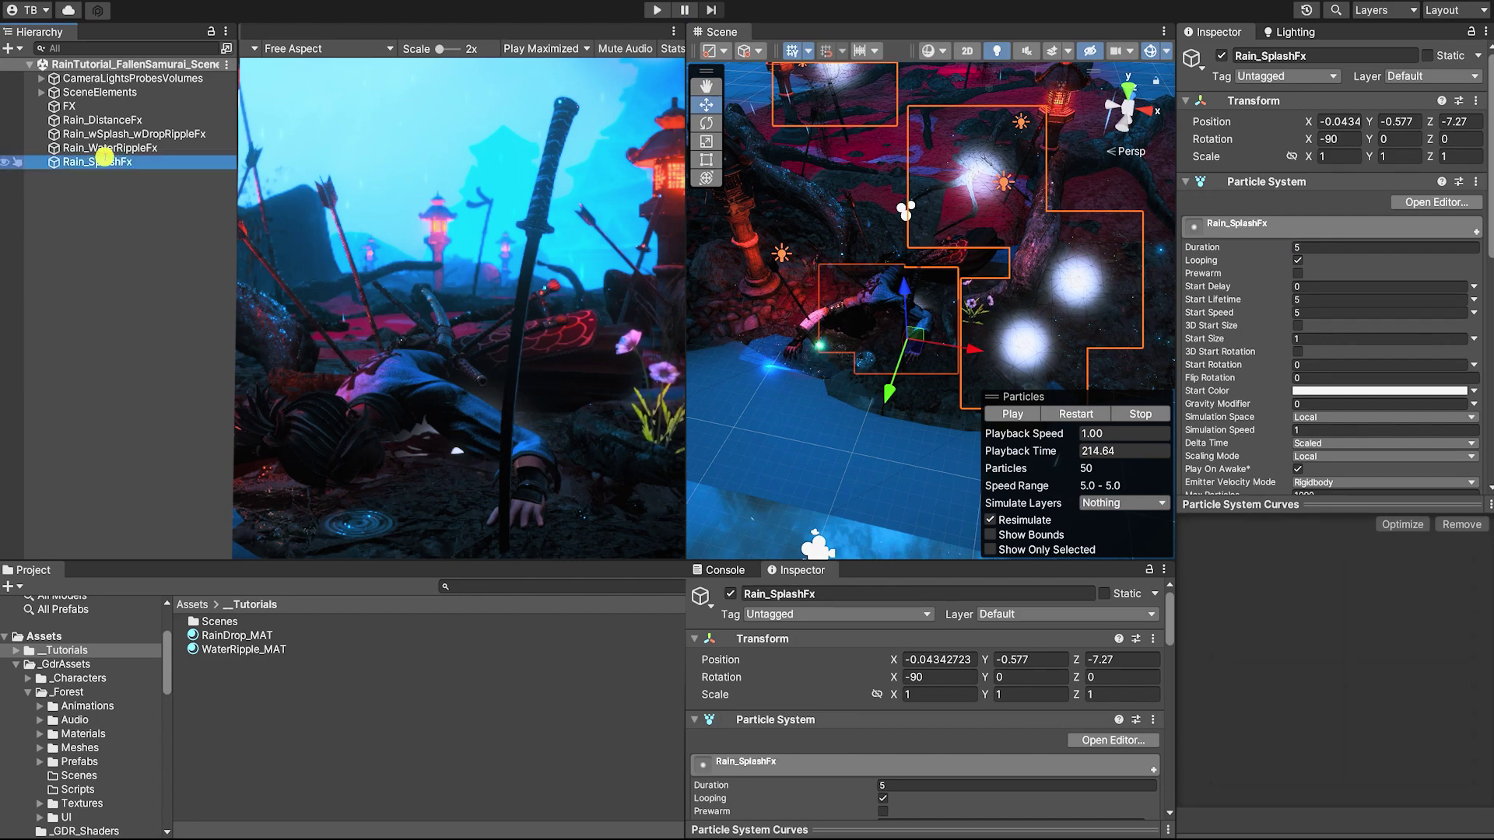
- Set Rain_SplashFx's Duration to 0.5 and Start Lifetime to 0.1
{"action": "left_click", "coordinate": [1328, 247]}
{"action": "type", "text": "0.5"}
{"action": "left_click", "coordinate": [1318, 299]}
{"action": "type", "text": "0.1"}
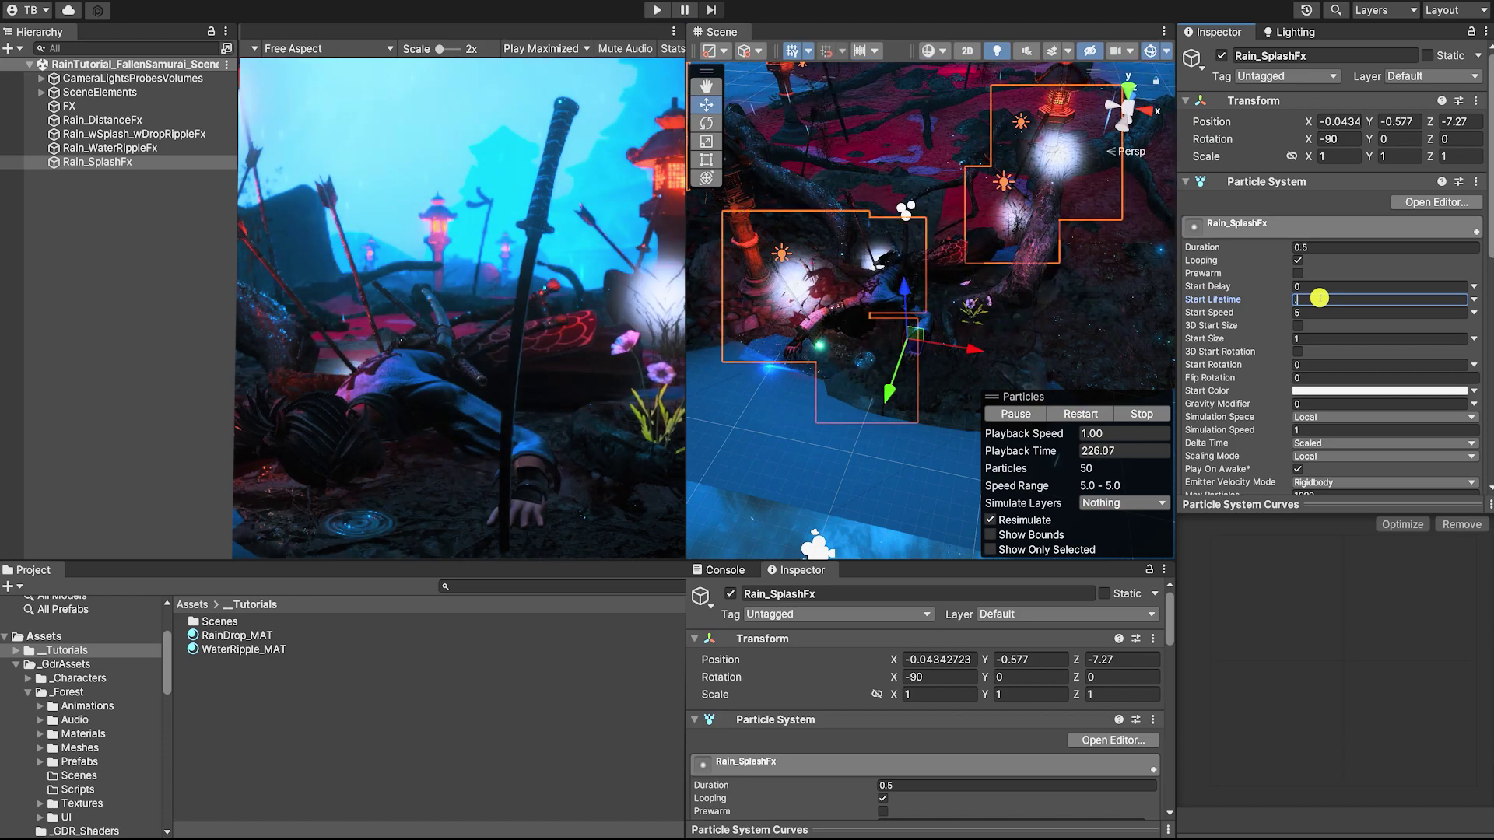
- Move Rain_SplashFx to Y -0.169 and Z -8.033, and set its X rotation to 0
{"action": "left_click_drag", "start_coordinate": [902, 286], "coordinate": [901, 256]}
{"action": "left_click_drag", "start_coordinate": [883, 361], "coordinate": [862, 422]}
{"action": "left_click", "coordinate": [1339, 139]}
{"action": "type", "text": "0.1"}
{"action": "key", "text": "Return"}
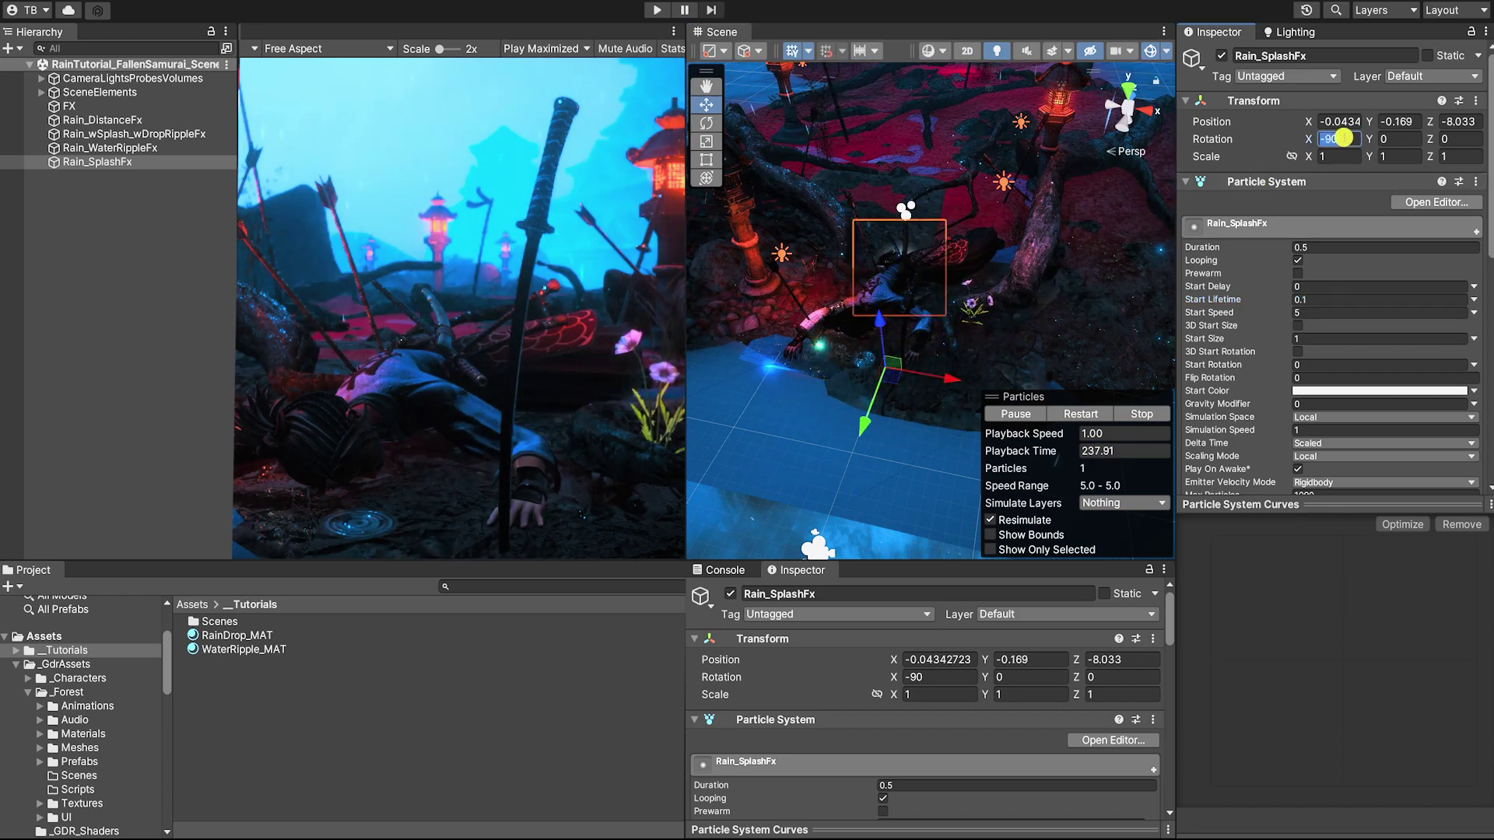
- Set Rain_SplashFx's Start Size and Start Speed to 0.1 and raise the emitter to Y 0.092
{"action": "left_click", "coordinate": [1337, 337]}
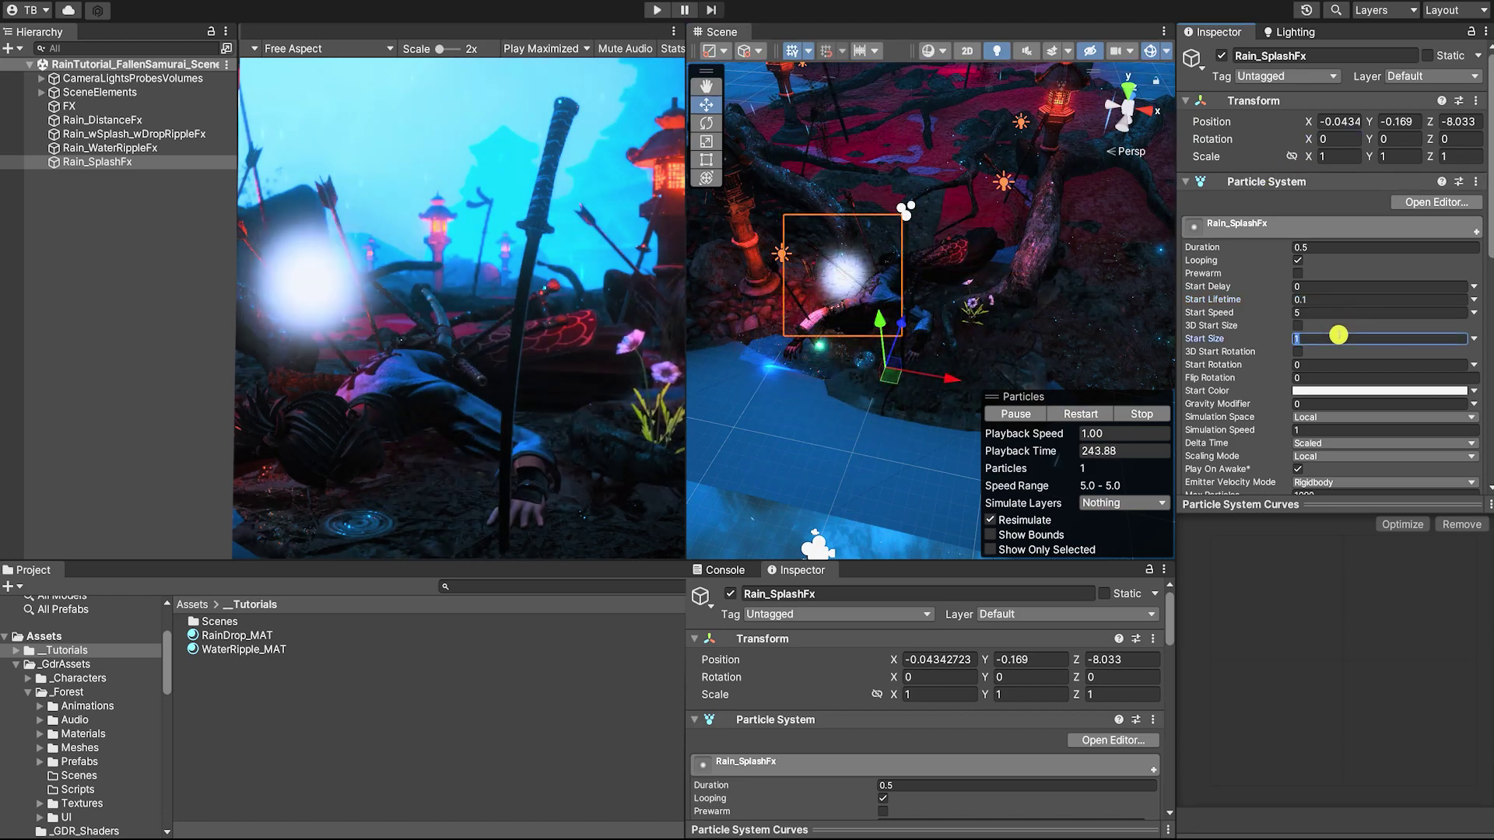
{"action": "type", "text": ".1"}
{"action": "left_click_drag", "start_coordinate": [880, 322], "coordinate": [877, 298]}
{"action": "scroll", "coordinate": [1333, 300], "scroll_direction": "down", "scroll_amount": 2}
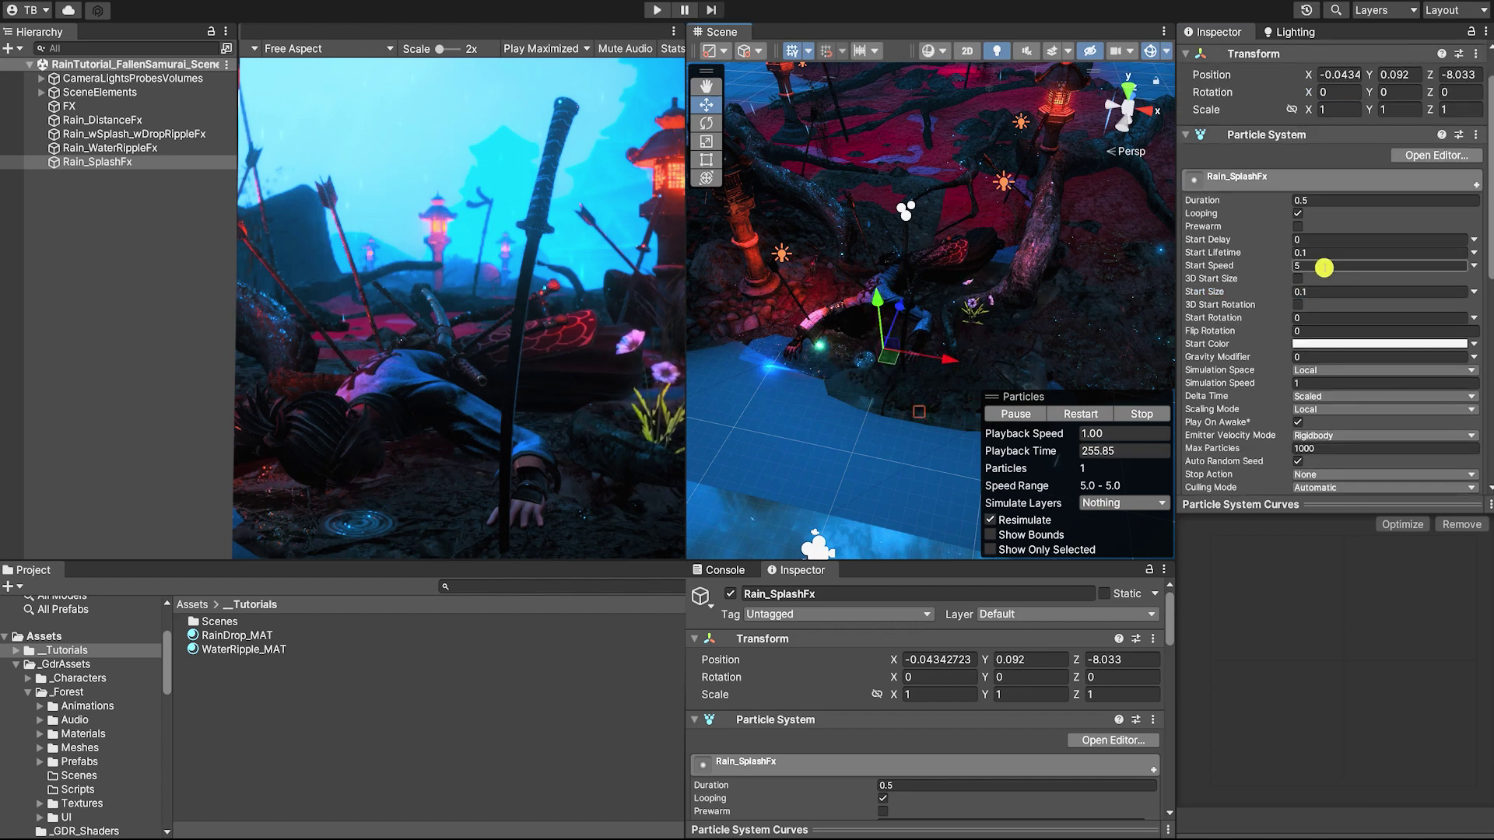
{"action": "left_click", "coordinate": [1324, 268]}
{"action": "type", "text": ".1"}
{"action": "key", "text": "Return"}
- Set Emission's Rate over Time to 0, add a burst of 5 particles, and raise the emitter to Y 0.354
{"action": "scroll", "coordinate": [1327, 332], "scroll_direction": "down", "scroll_amount": 4}
{"action": "left_click", "coordinate": [1306, 326]}
{"action": "left_click", "coordinate": [1342, 343]}
{"action": "type", "text": "0"}
{"action": "left_click", "coordinate": [1435, 428]}
{"action": "left_click", "coordinate": [1268, 409]}
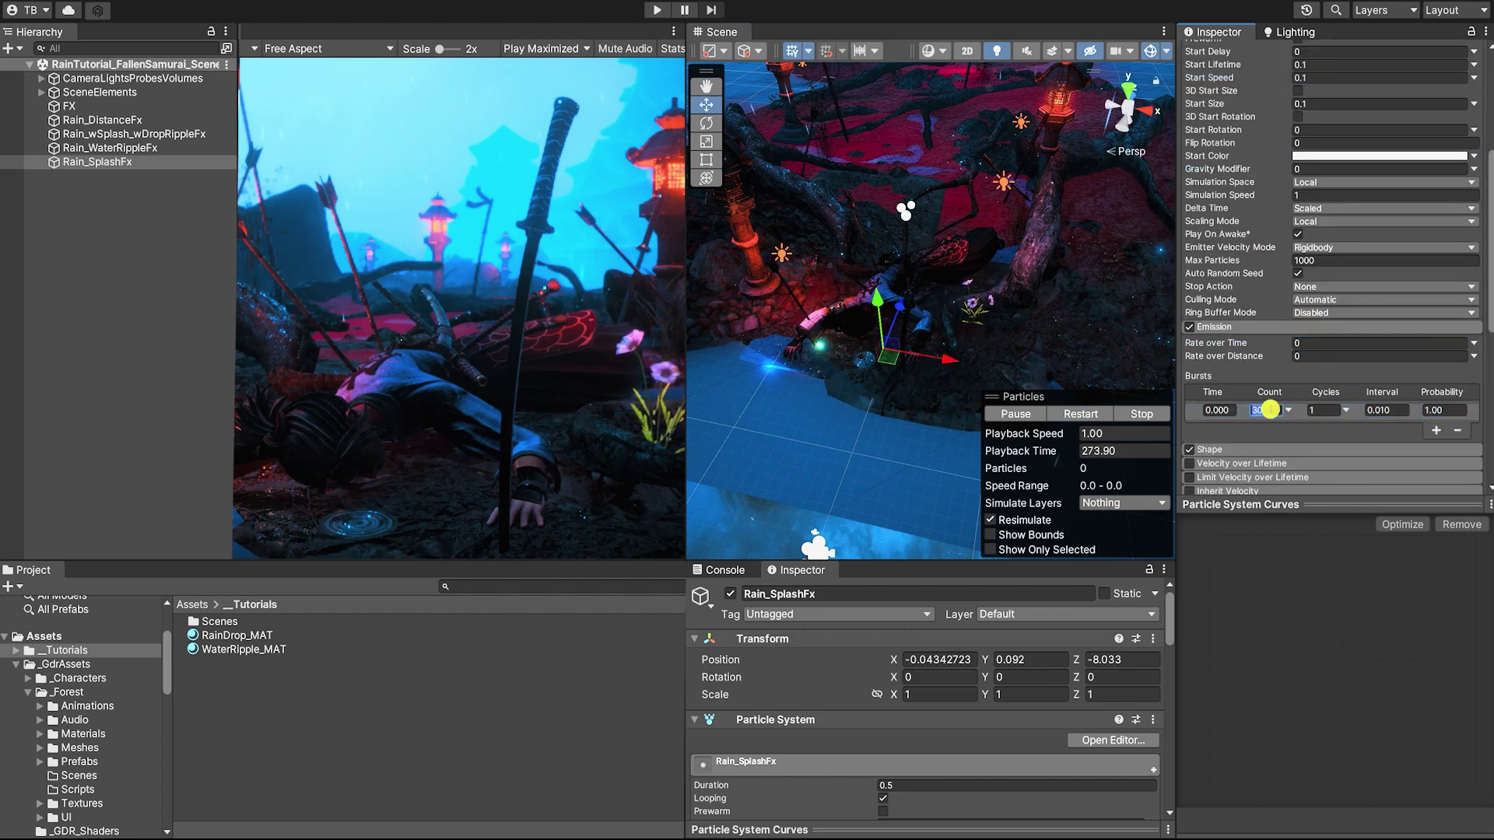
{"action": "left_click_drag", "start_coordinate": [876, 298], "coordinate": [870, 267]}
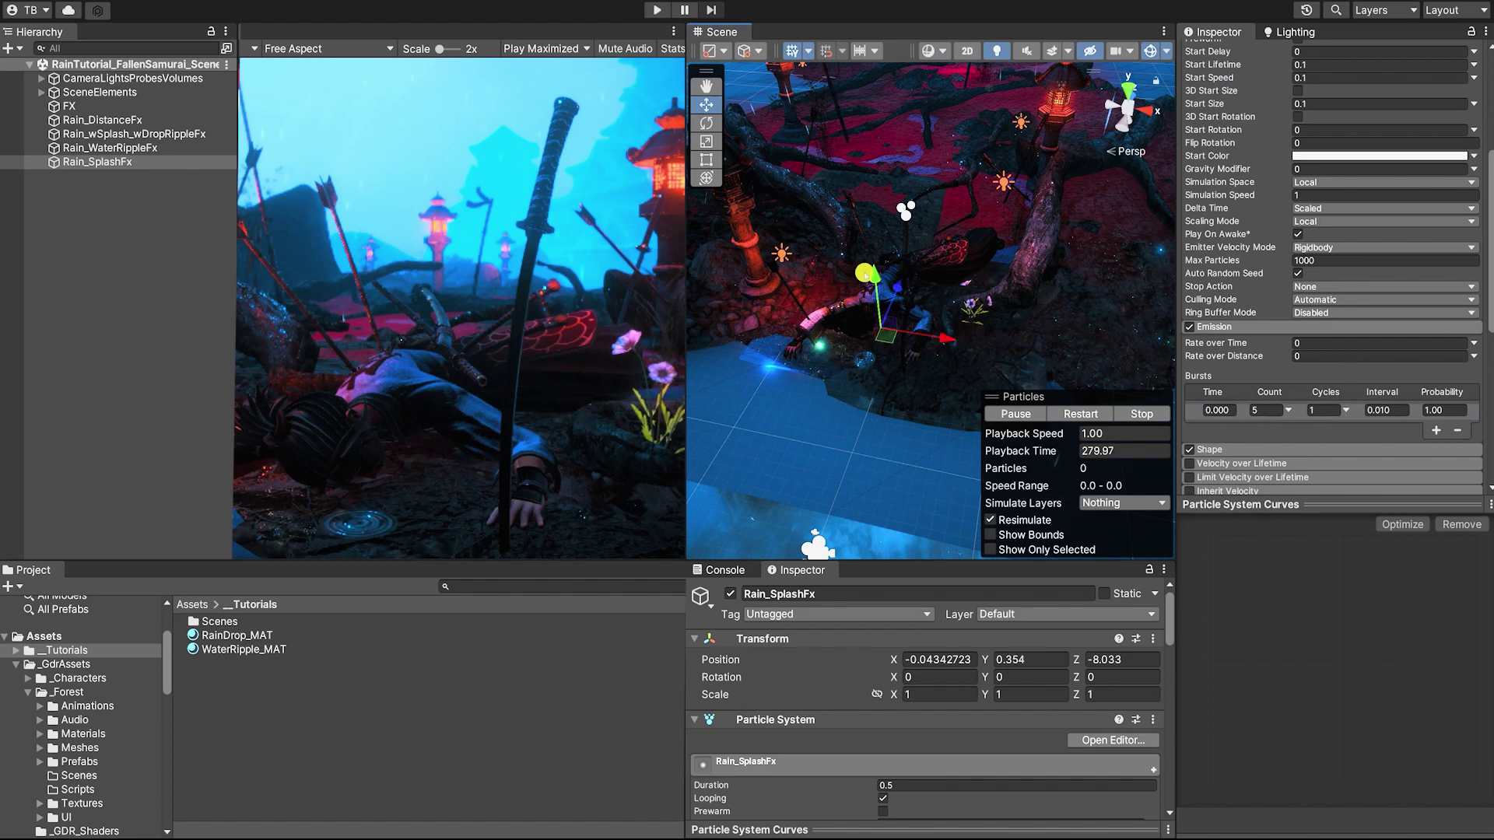
- Reduce Rain_SplashFx's Start Size to 0.05 and preview the splash particles
{"action": "left_click", "coordinate": [994, 414]}
{"action": "scroll", "coordinate": [1414, 414], "scroll_direction": "up", "scroll_amount": 3}
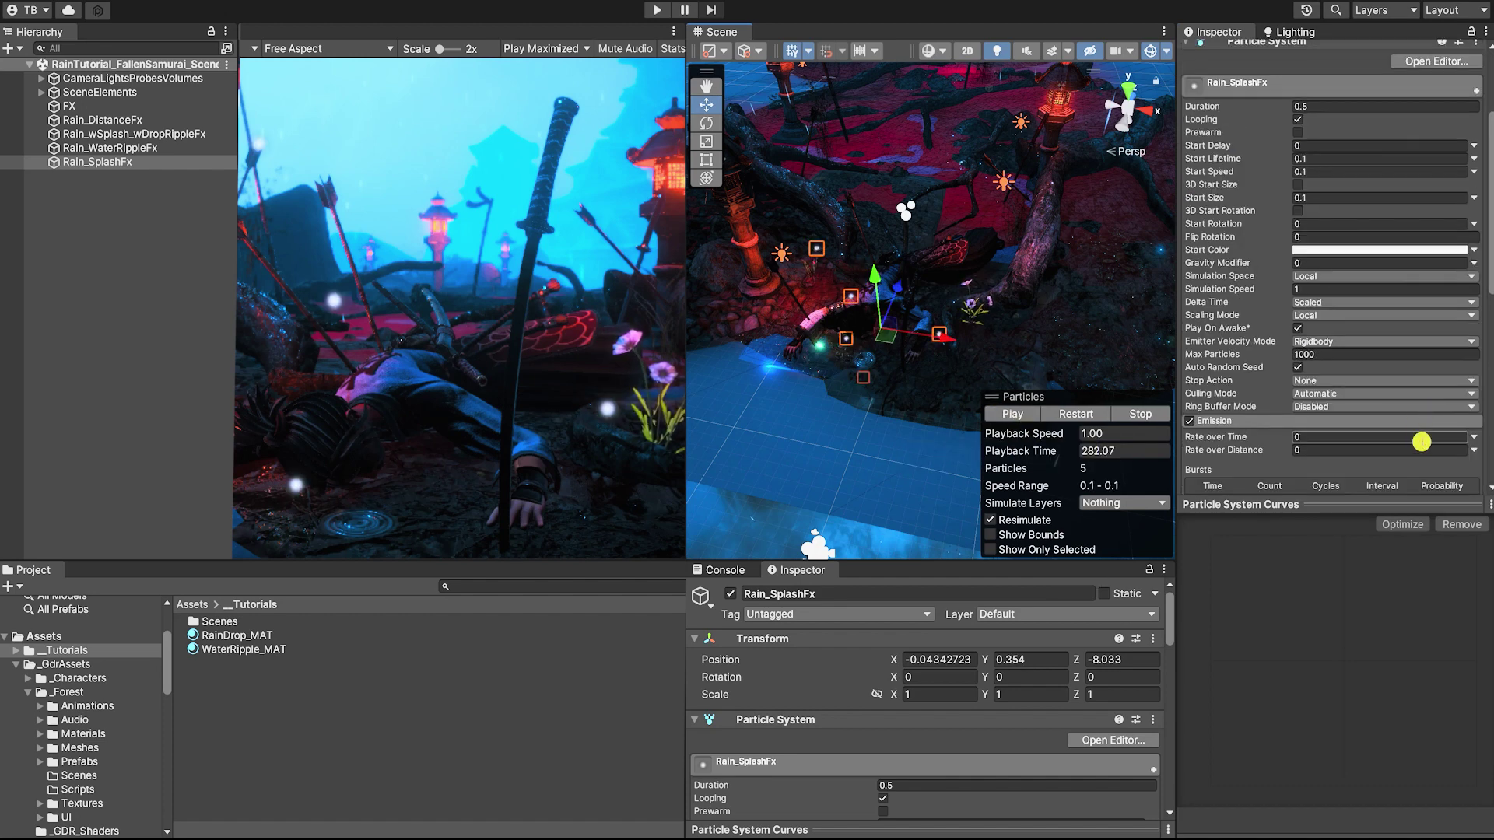
{"action": "left_click", "coordinate": [1318, 199]}
{"action": "type", "text": "0.05"}
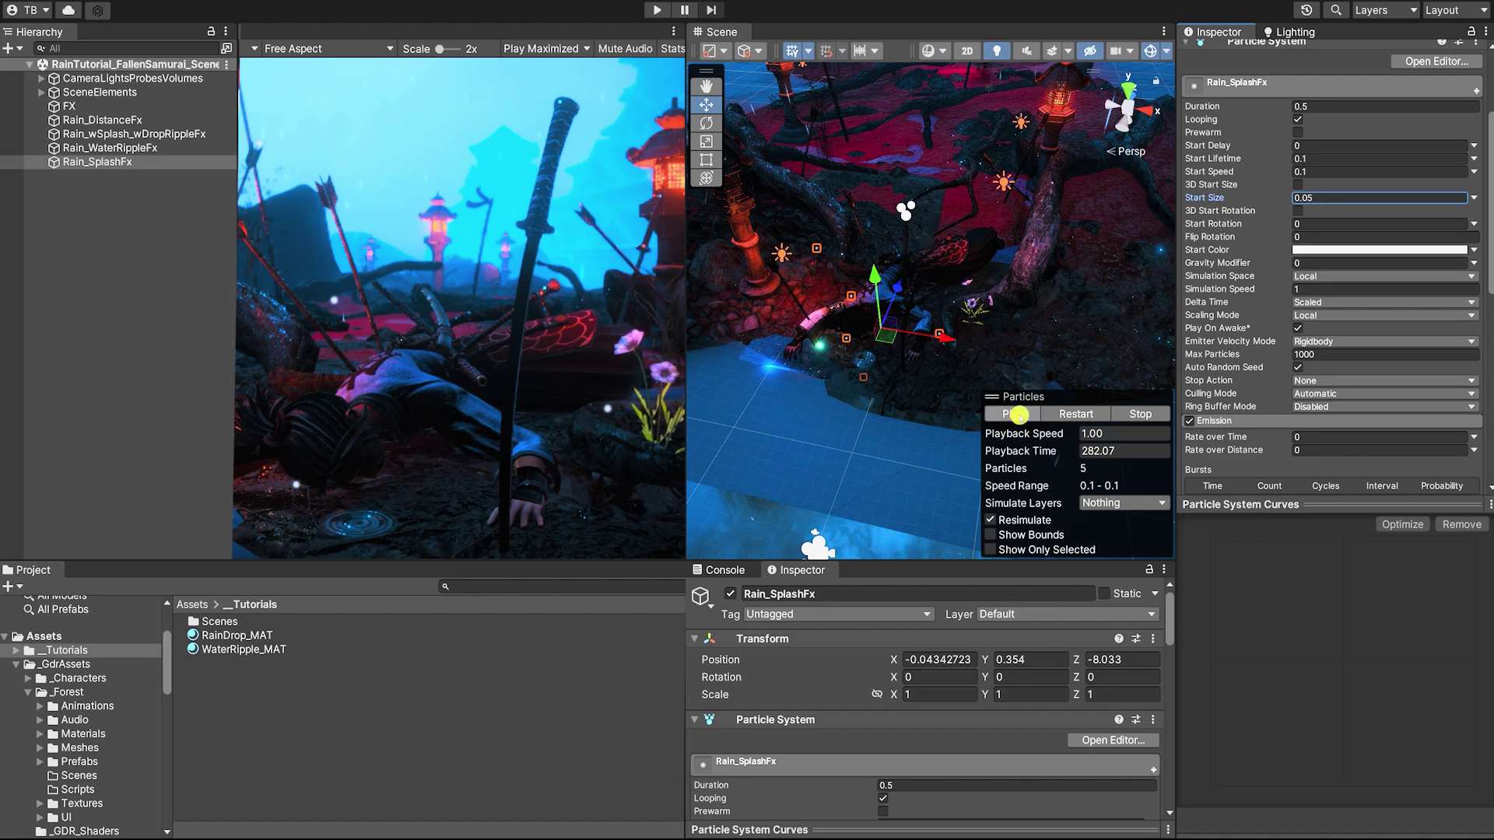
{"action": "left_click", "coordinate": [1016, 414]}
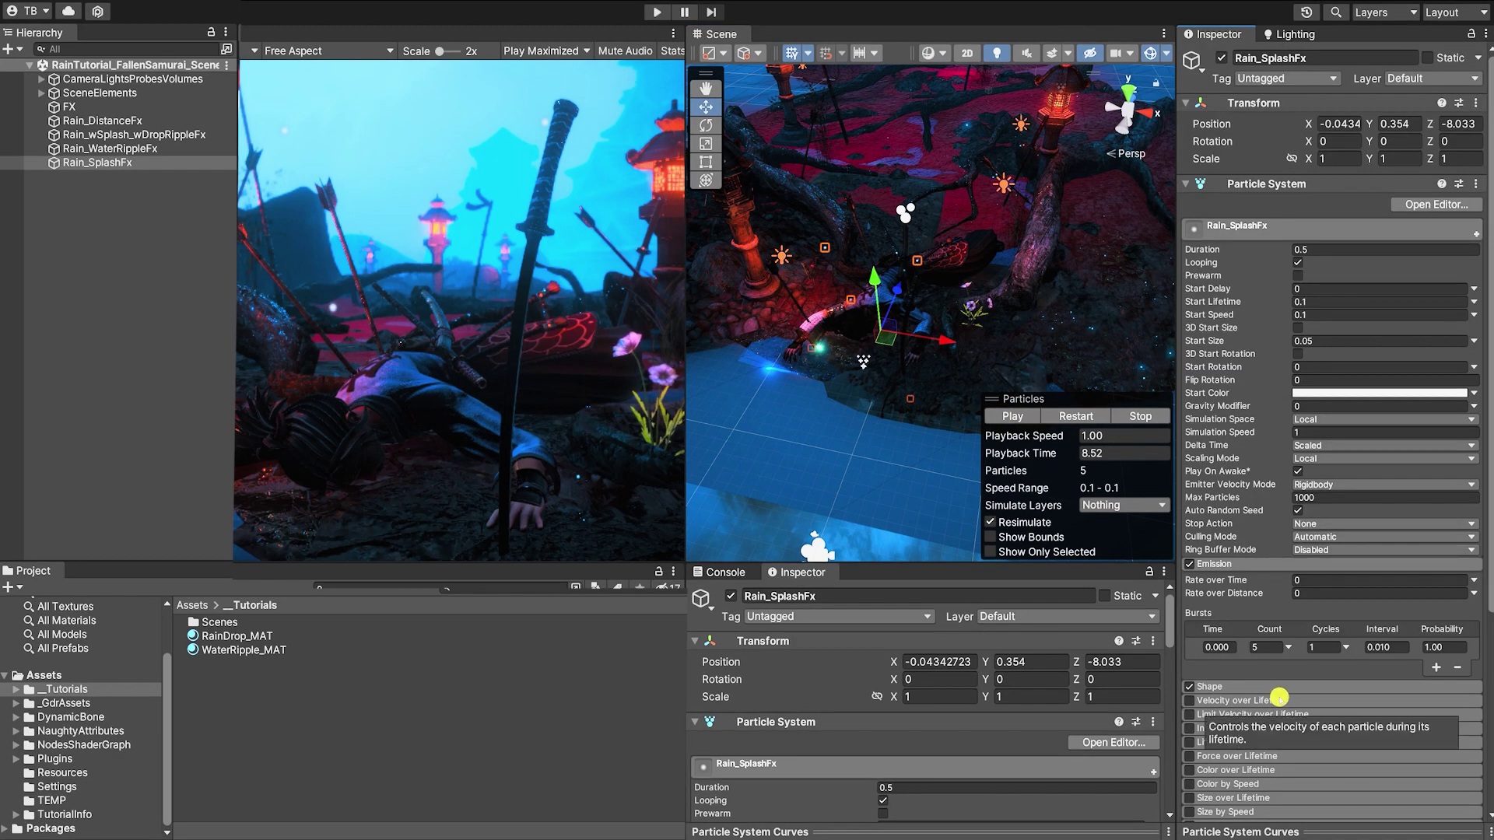
- Change the emitter Shape to Rectangle with a scale of X 0.2, Y 0.2 and Z 2
{"action": "left_click", "coordinate": [1267, 686]}
{"action": "scroll", "coordinate": [1300, 651], "scroll_direction": "down", "scroll_amount": 3}
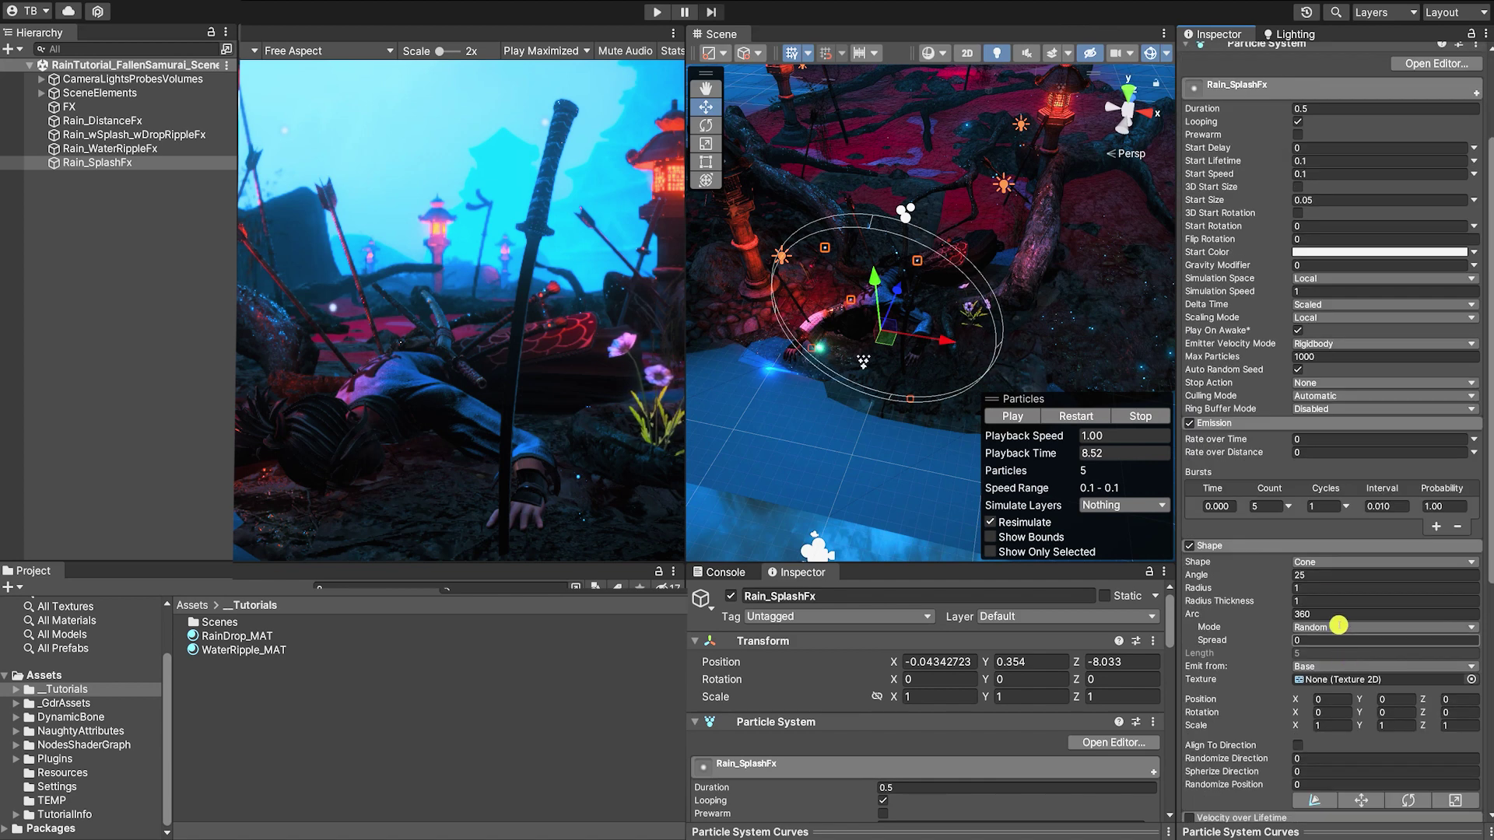
{"action": "left_click", "coordinate": [1323, 565]}
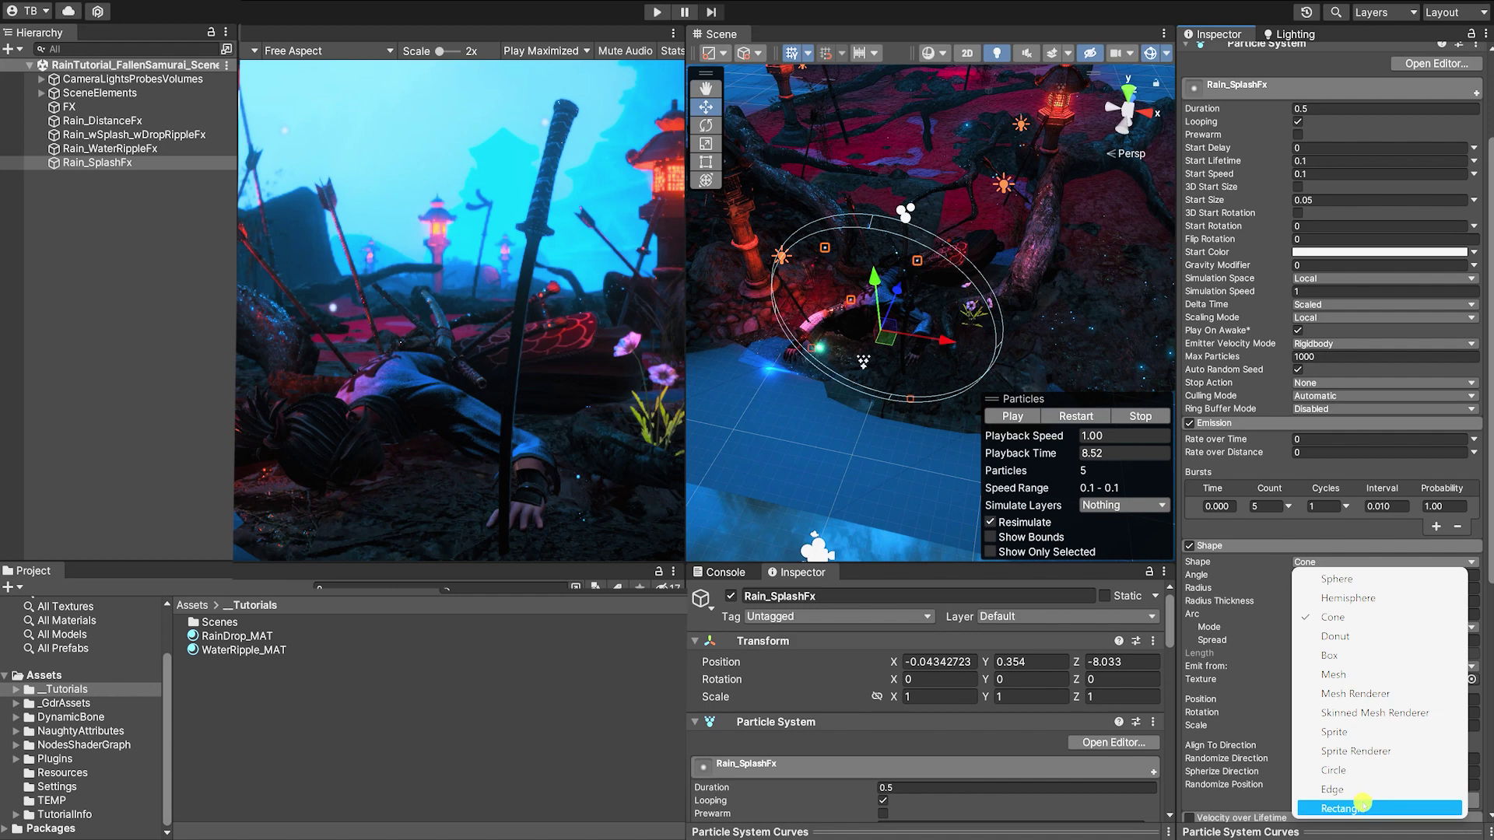
{"action": "left_click", "coordinate": [1357, 808]}
{"action": "left_click", "coordinate": [1324, 621]}
{"action": "left_click_drag", "start_coordinate": [1300, 620], "coordinate": [1297, 618]}
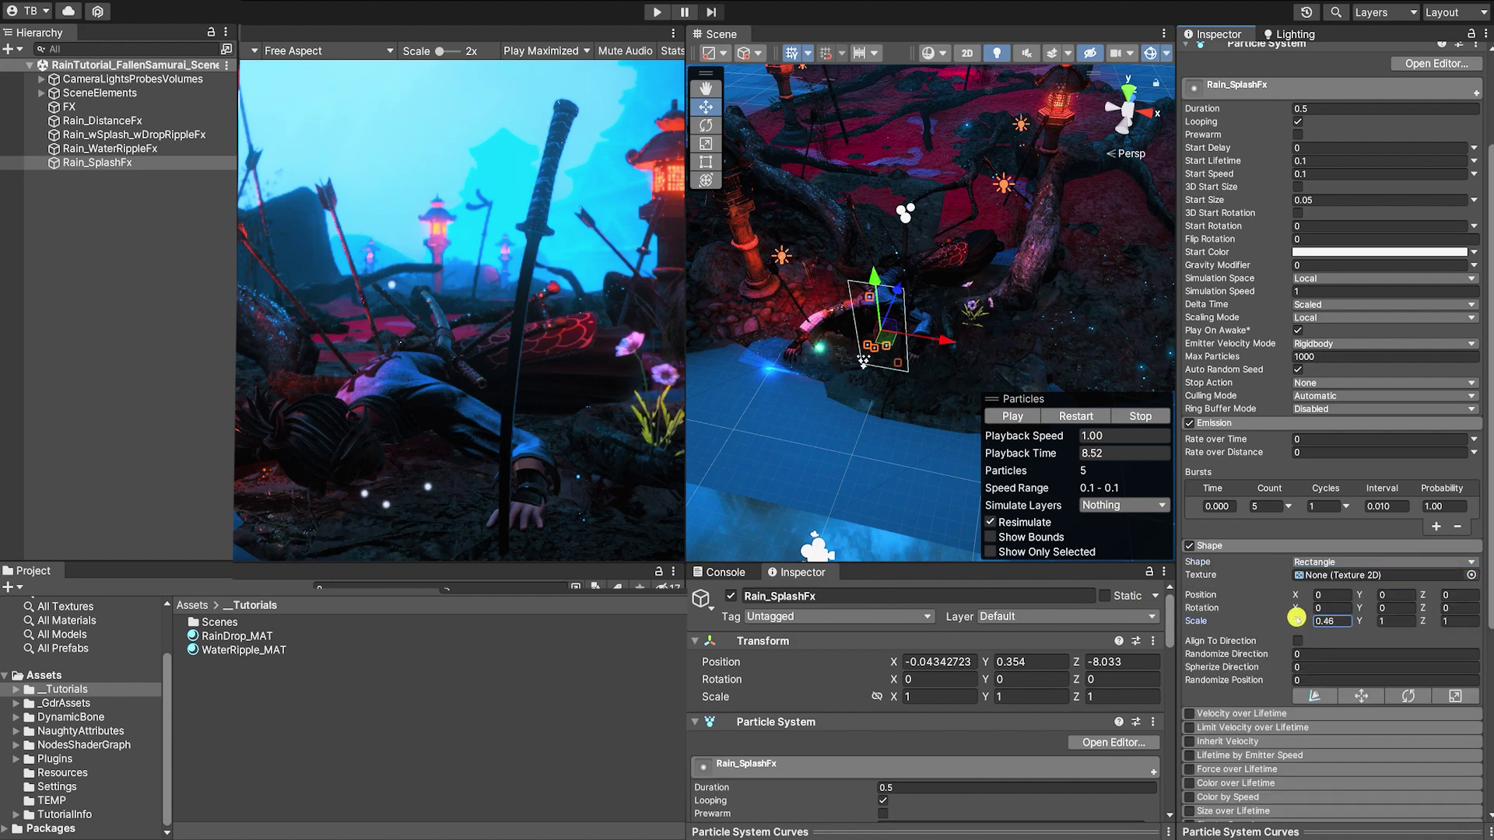
{"action": "type", "text": ".2"}
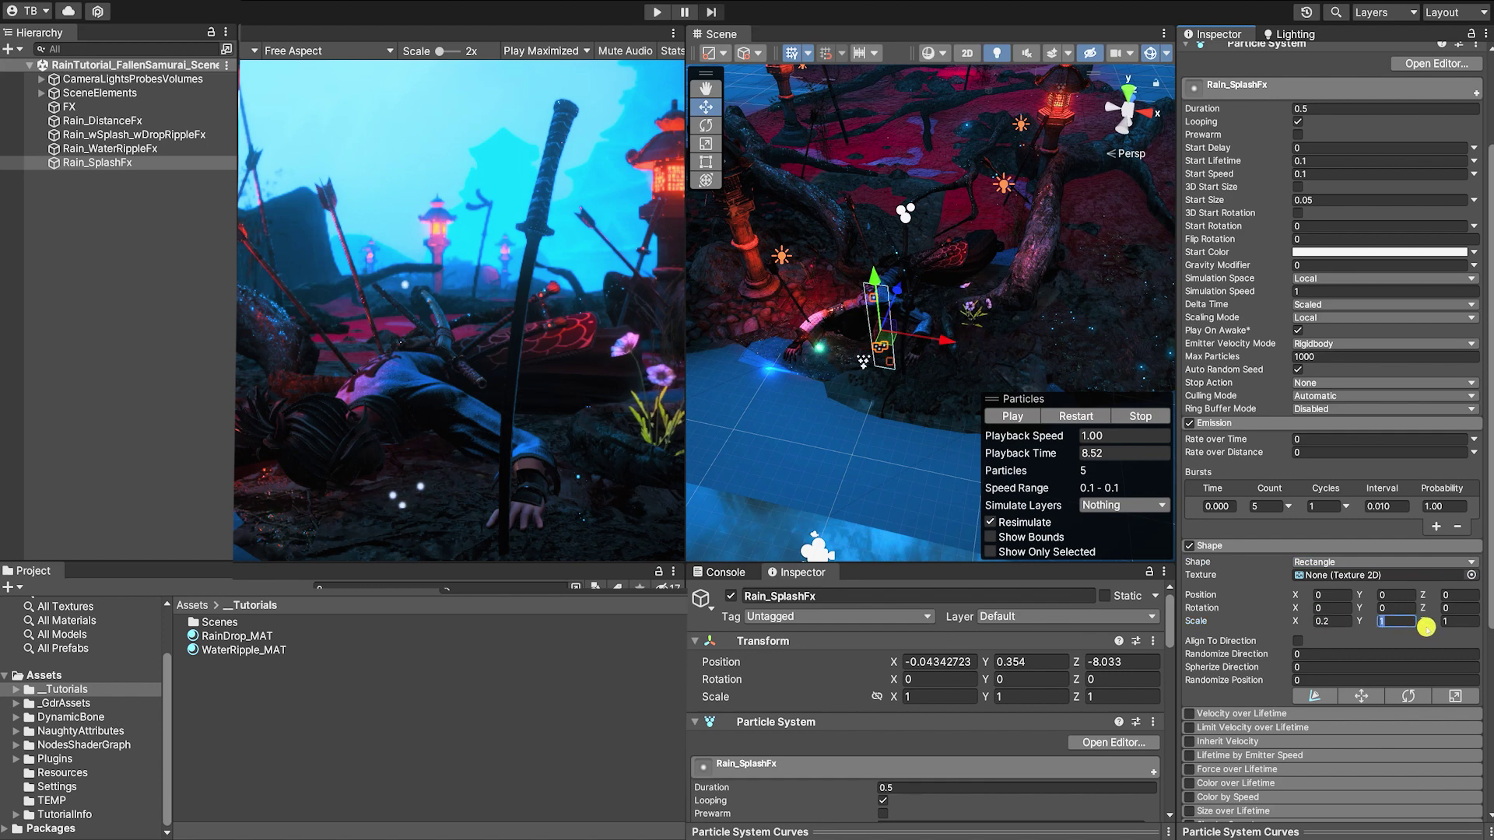
{"action": "type", "text": ".2"}
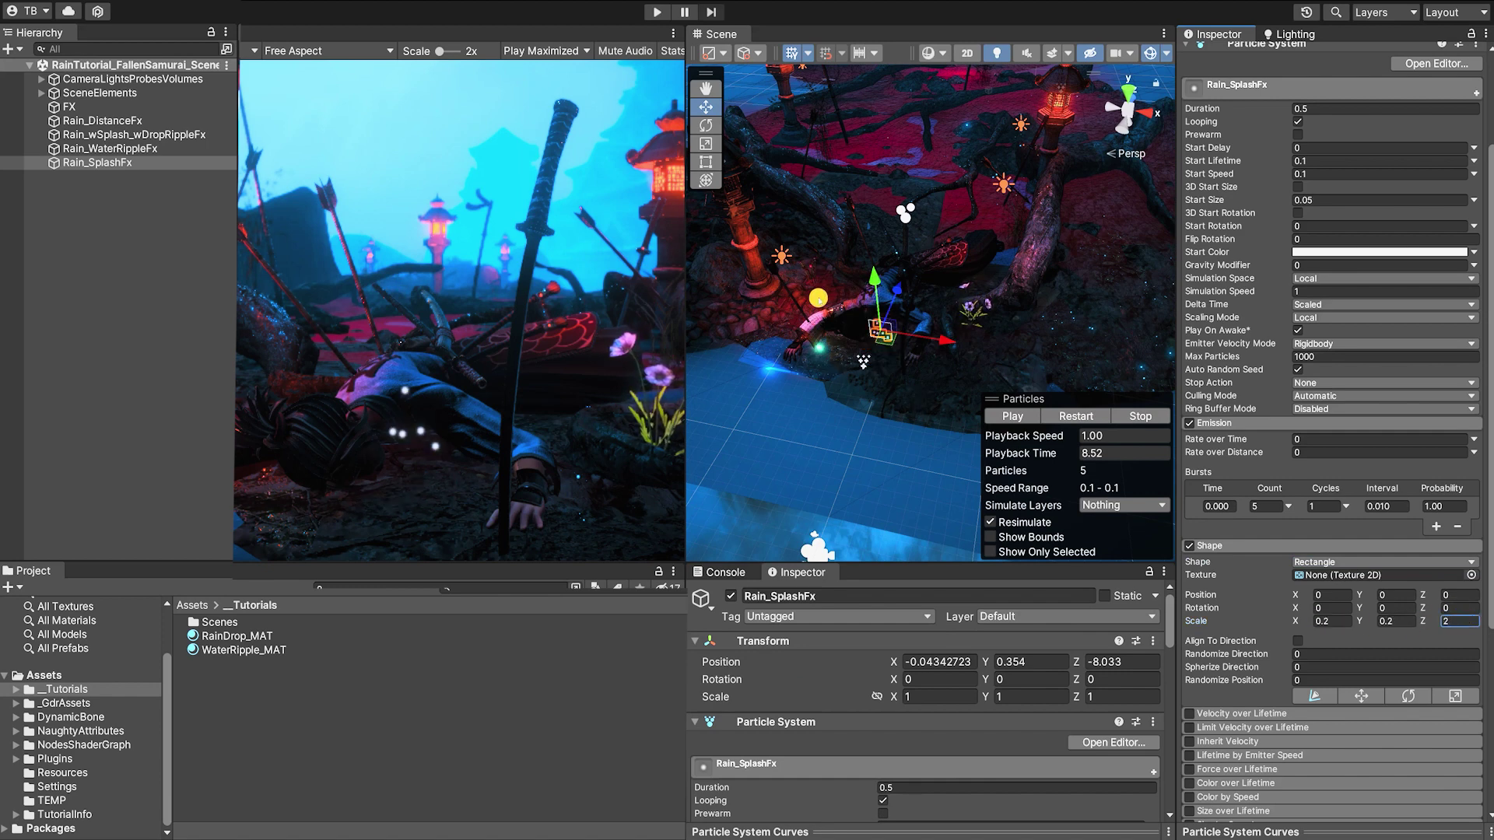
- Set Rain_SplashFx's X rotation to -90 and preview the particle emission
{"action": "scroll", "coordinate": [833, 321], "scroll_direction": "up", "scroll_amount": 5}
{"action": "key", "text": "e"}
{"action": "left_click_drag", "start_coordinate": [983, 310], "coordinate": [974, 385]}
{"action": "scroll", "coordinate": [1338, 156], "scroll_direction": "up", "scroll_amount": 5}
{"action": "left_click", "coordinate": [1338, 141]}
{"action": "type", "text": "-90"}
{"action": "left_click", "coordinate": [998, 420]}
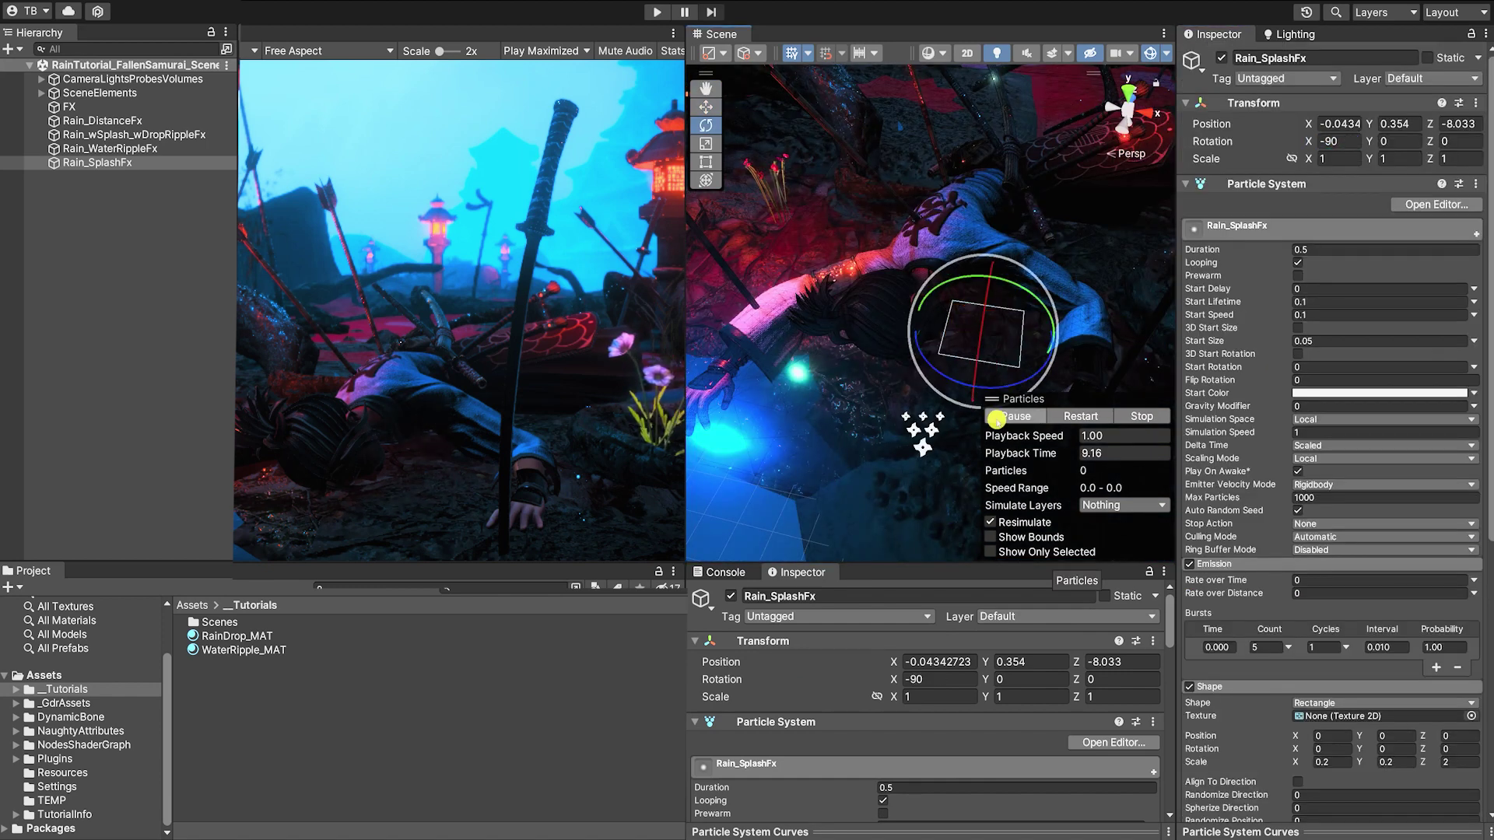
{"action": "left_click", "coordinate": [997, 417]}
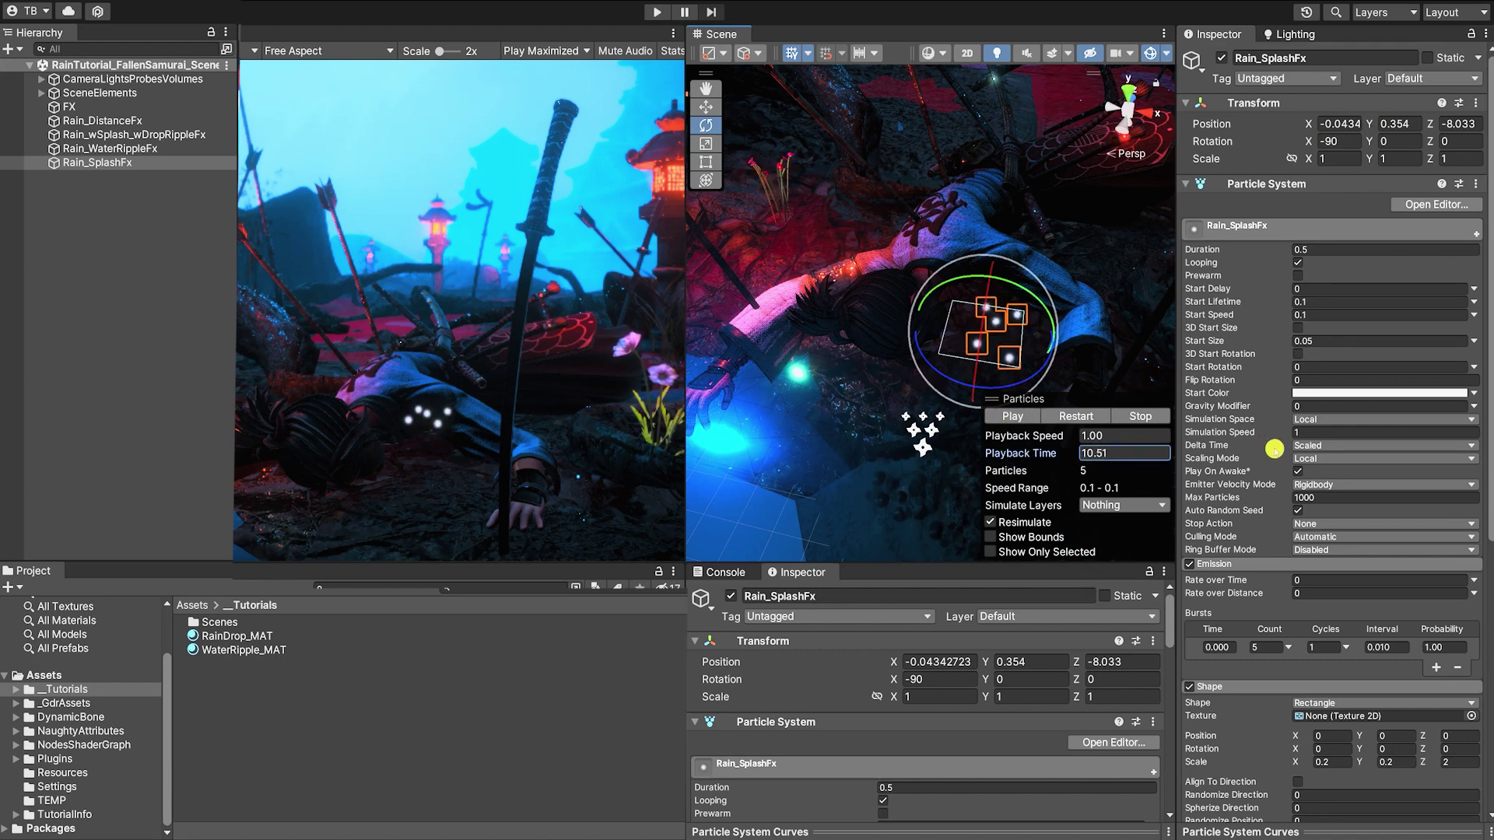
- Enable Velocity over Lifetime on Rain_SplashFx and randomize its velocity between two constants
{"action": "scroll", "coordinate": [1274, 449], "scroll_direction": "down", "scroll_amount": 4}
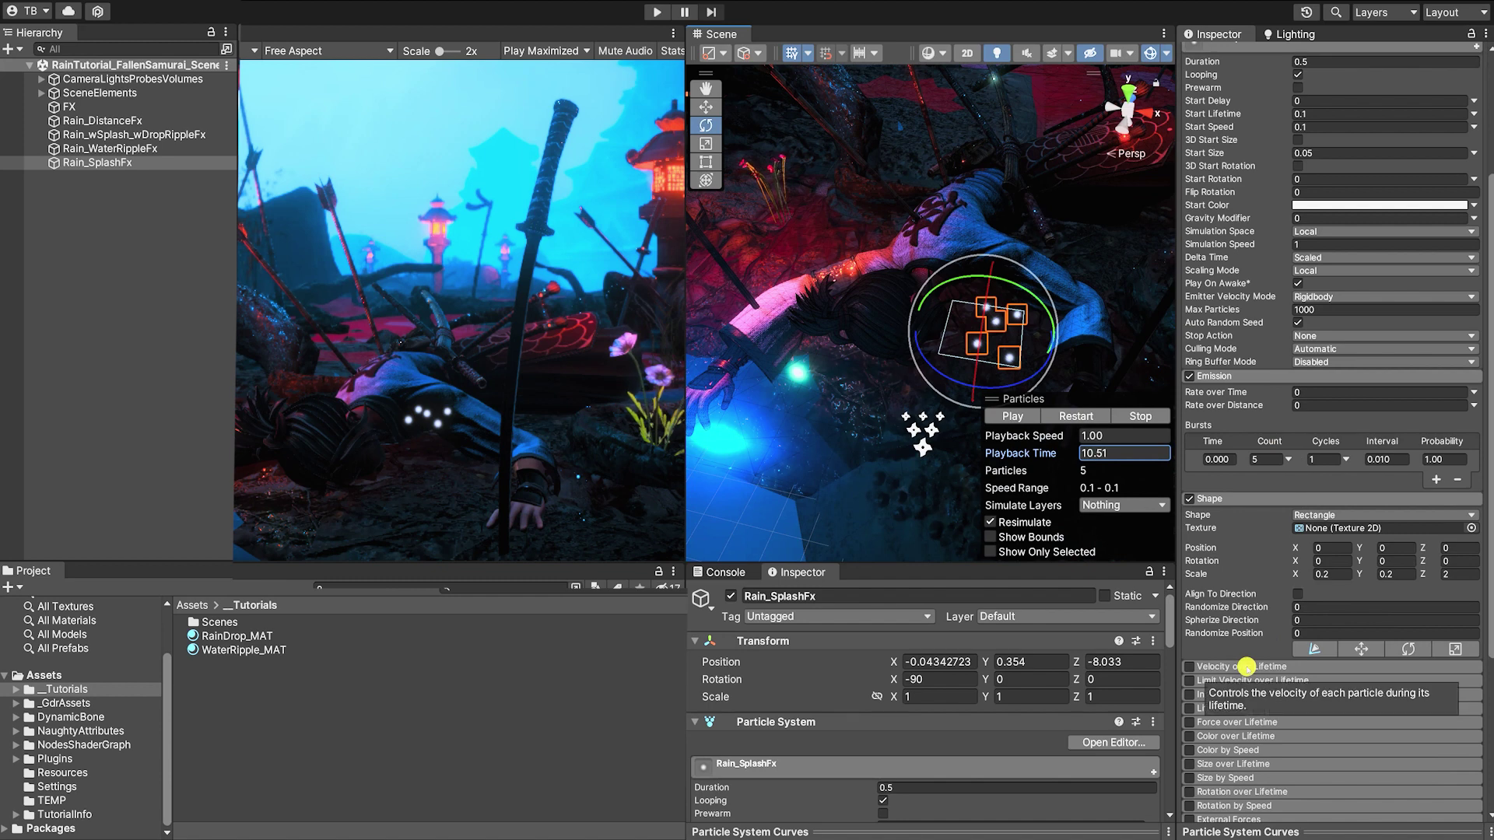
{"action": "left_click", "coordinate": [1191, 665]}
{"action": "left_click", "coordinate": [1250, 663]}
{"action": "scroll", "coordinate": [1255, 618], "scroll_direction": "down", "scroll_amount": 3}
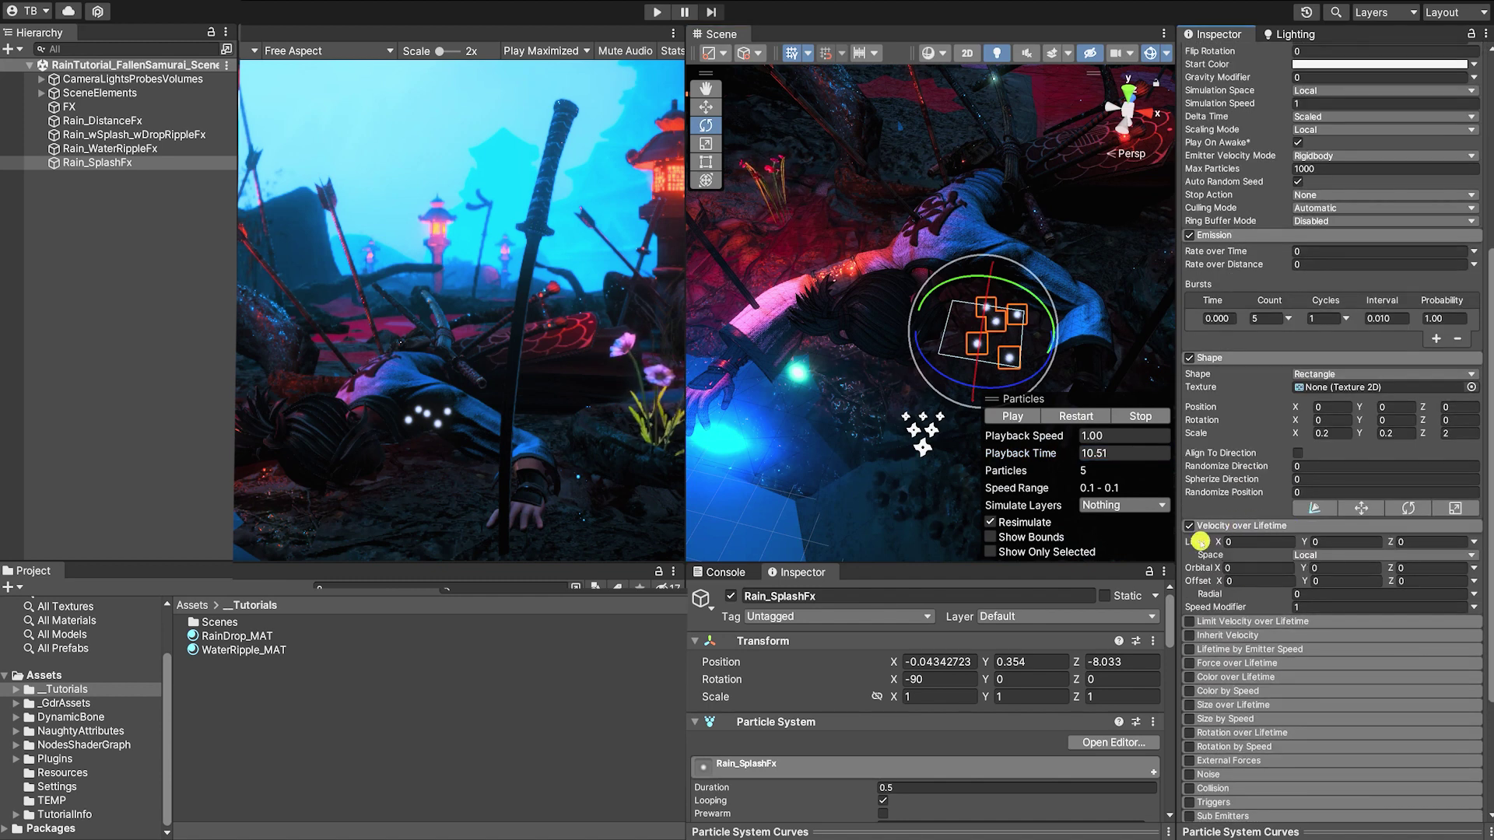
{"action": "left_click", "coordinate": [1474, 543]}
{"action": "left_click", "coordinate": [1438, 595]}
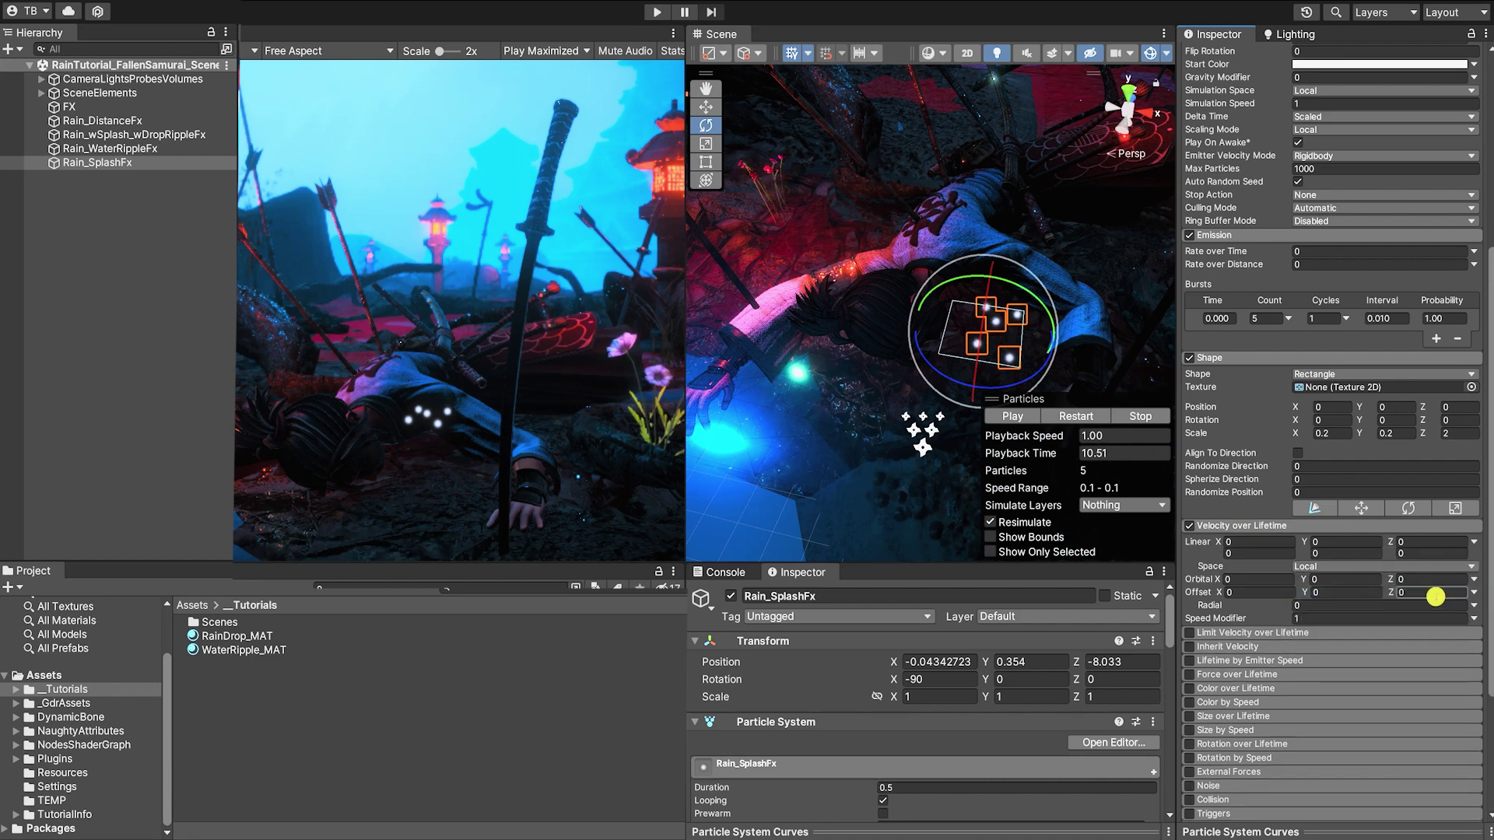
- Set the Linear X and Y velocity ranges to 4 and -4 and preview the spreading particles
{"action": "left_click_drag", "start_coordinate": [1218, 542], "coordinate": [1270, 544]}
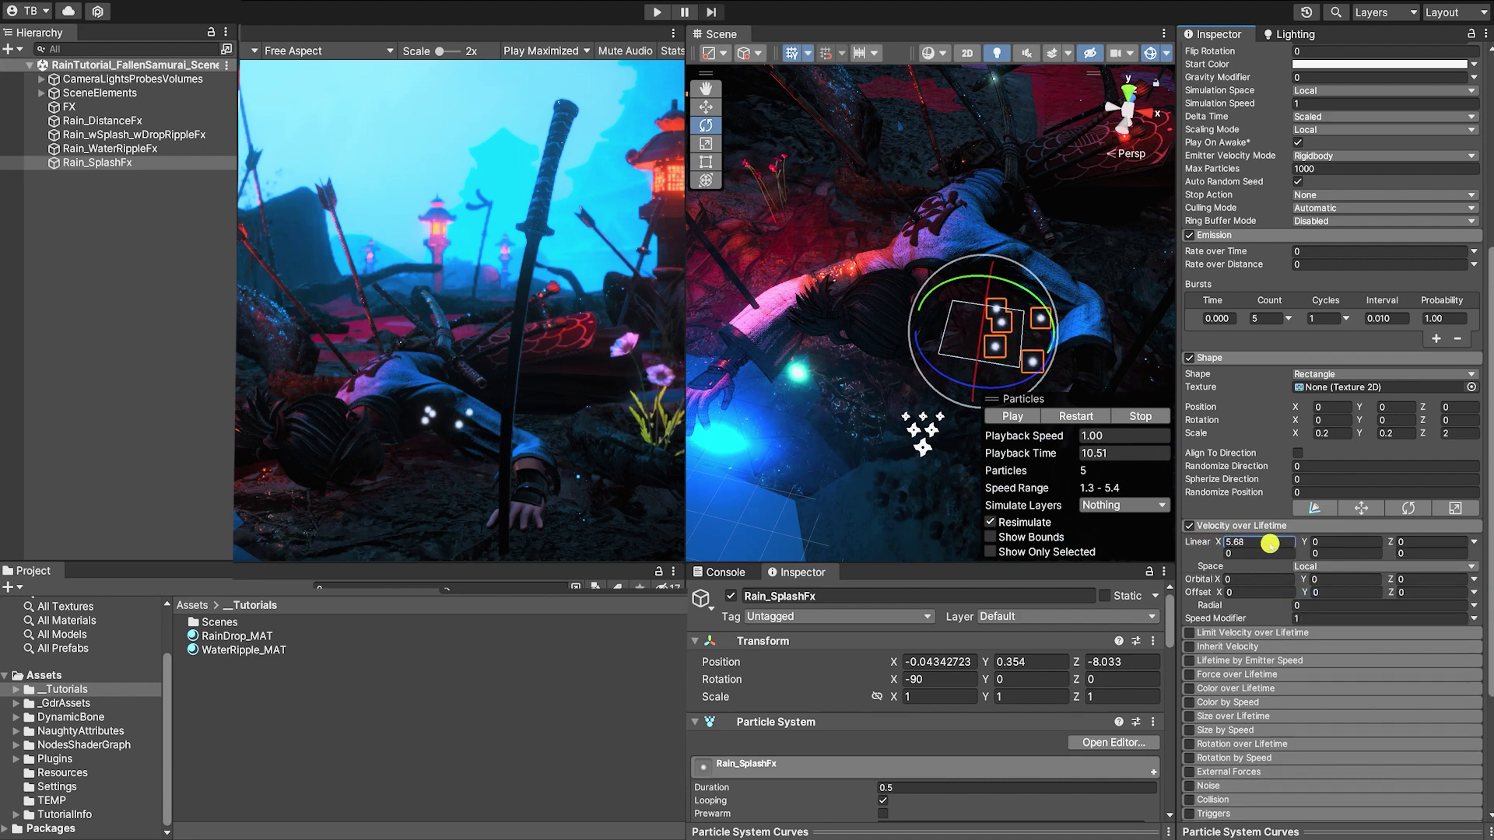
{"action": "type", "text": "4"}
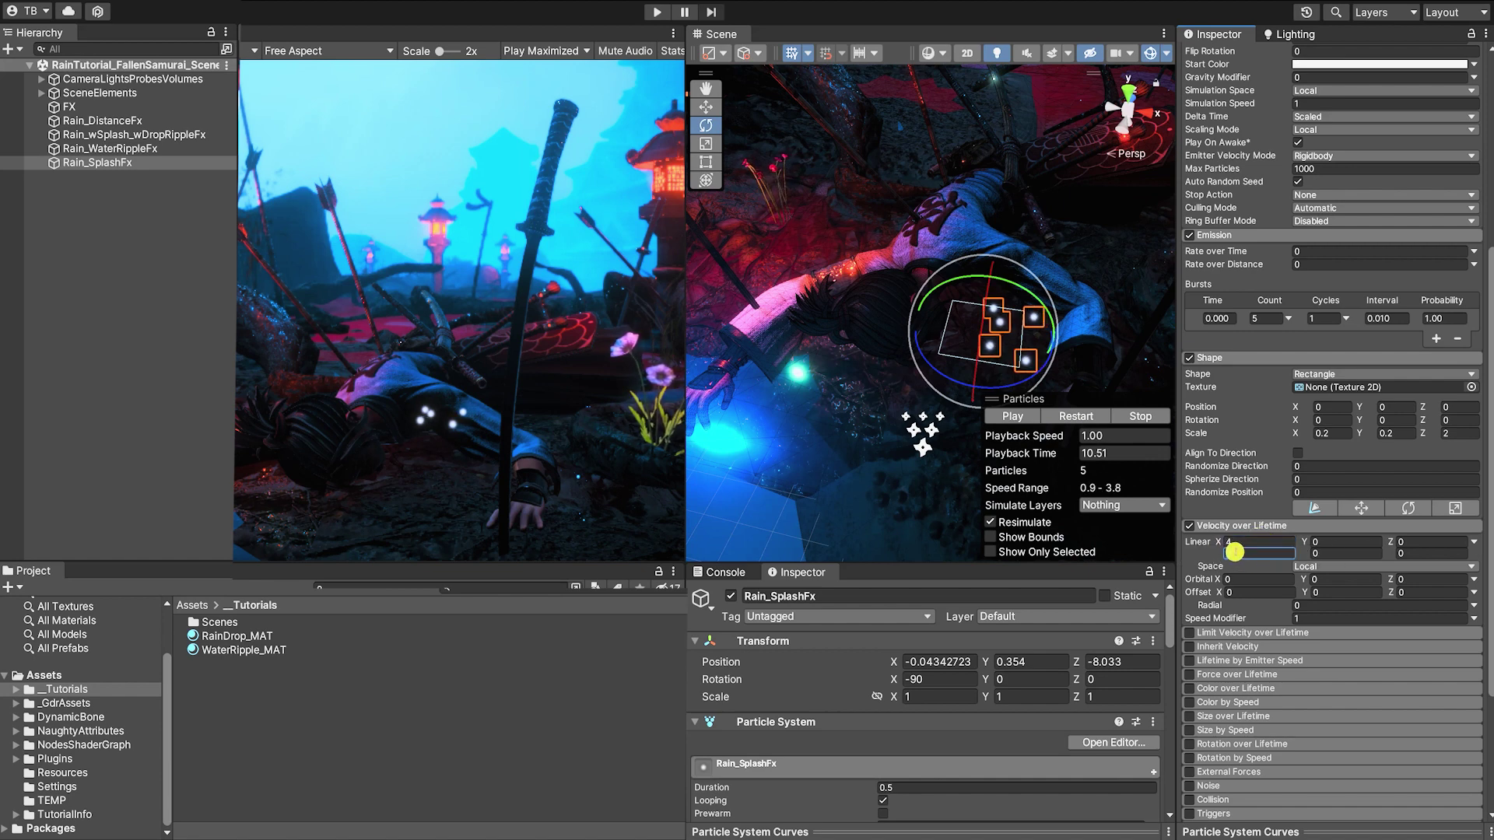
{"action": "type", "text": "-4"}
{"action": "left_click_drag", "start_coordinate": [1050, 452], "coordinate": [1048, 457]}
{"action": "left_click", "coordinate": [1334, 543]}
{"action": "type", "text": "4"}
{"action": "left_click", "coordinate": [1350, 554]}
{"action": "type", "text": "-4"}
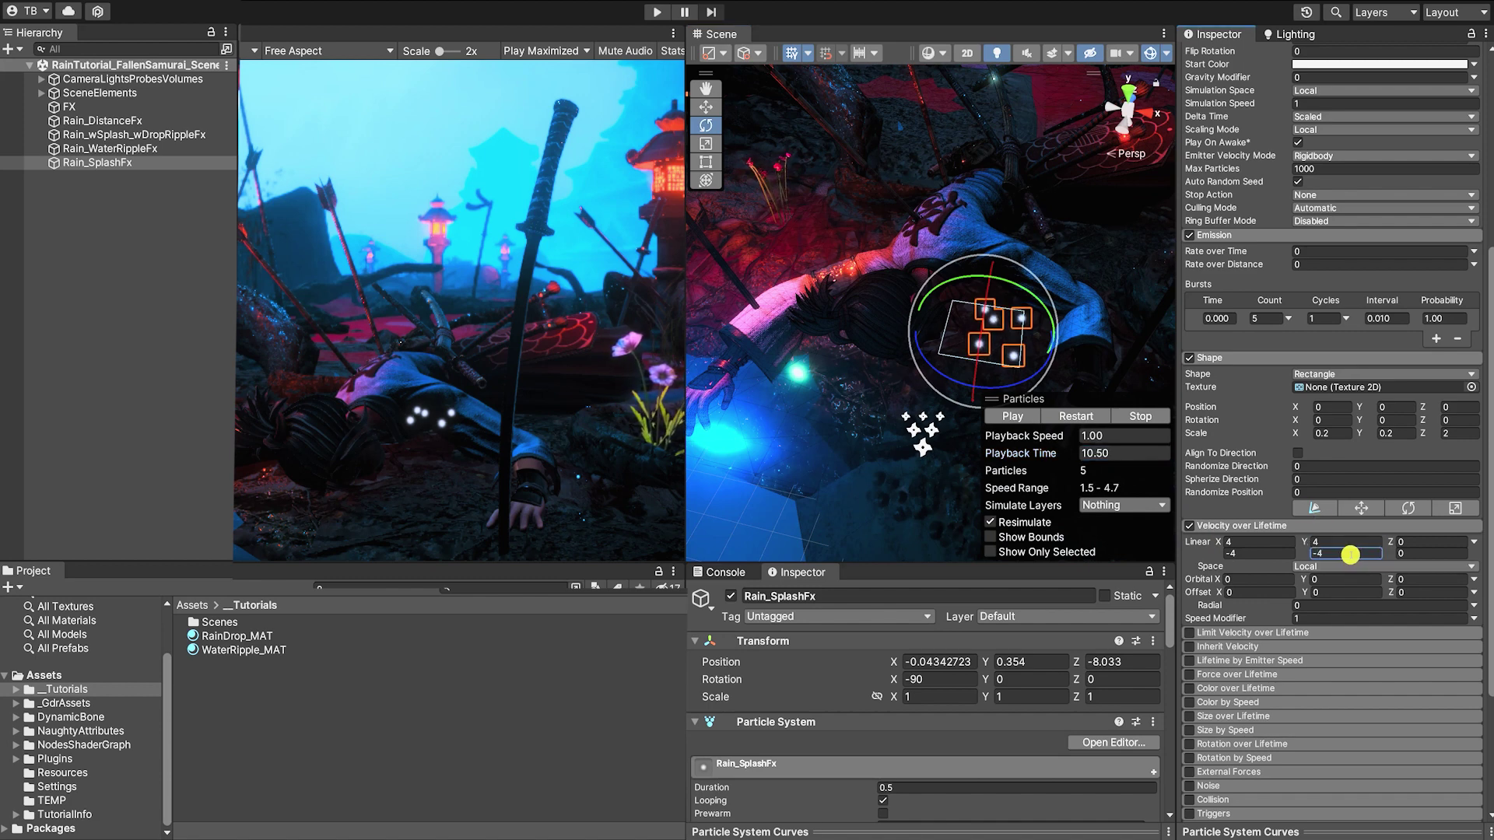
{"action": "left_click", "coordinate": [1010, 416]}
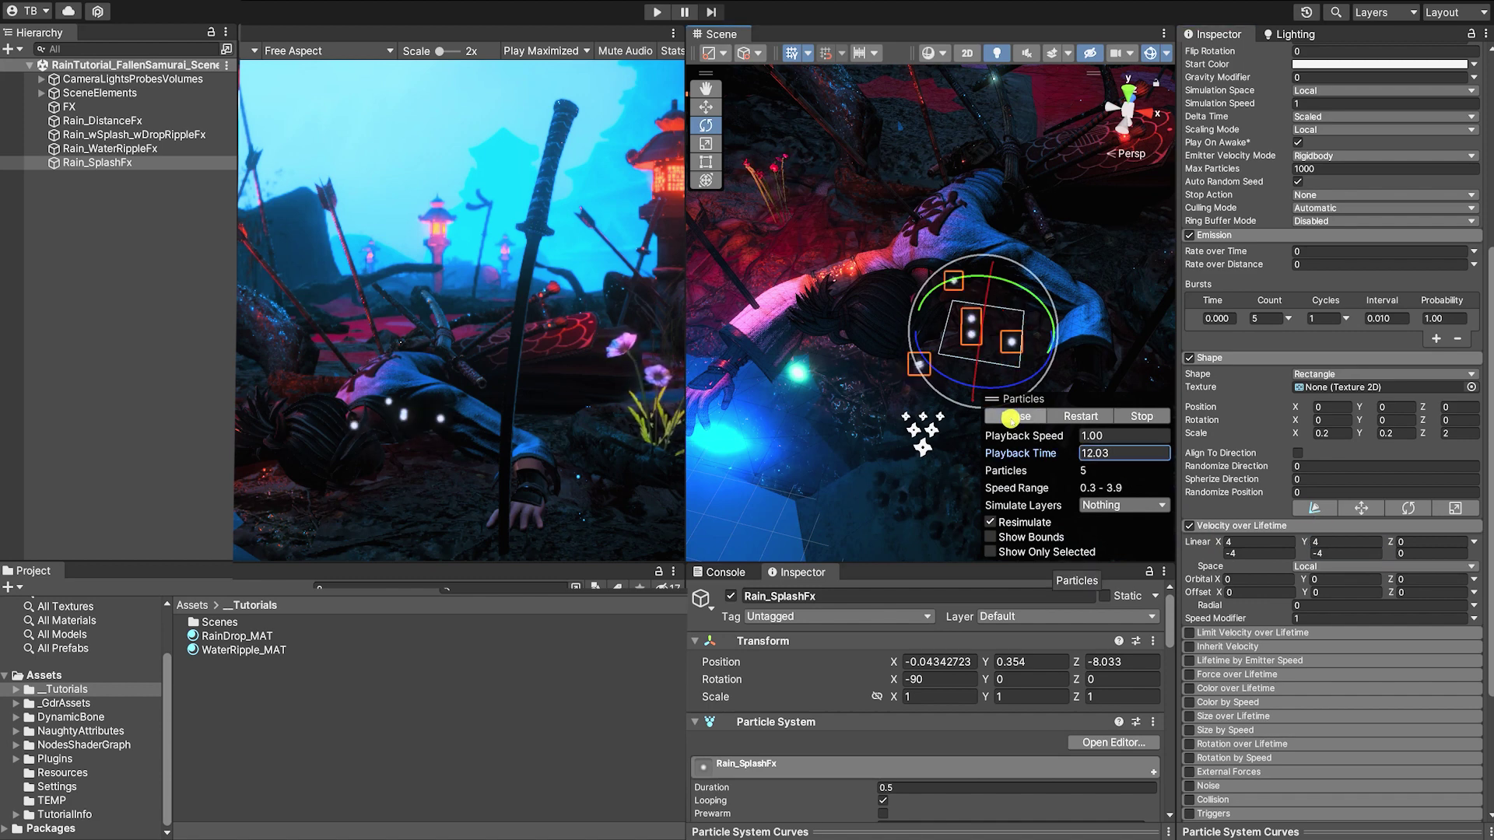
{"action": "left_click", "coordinate": [1009, 418]}
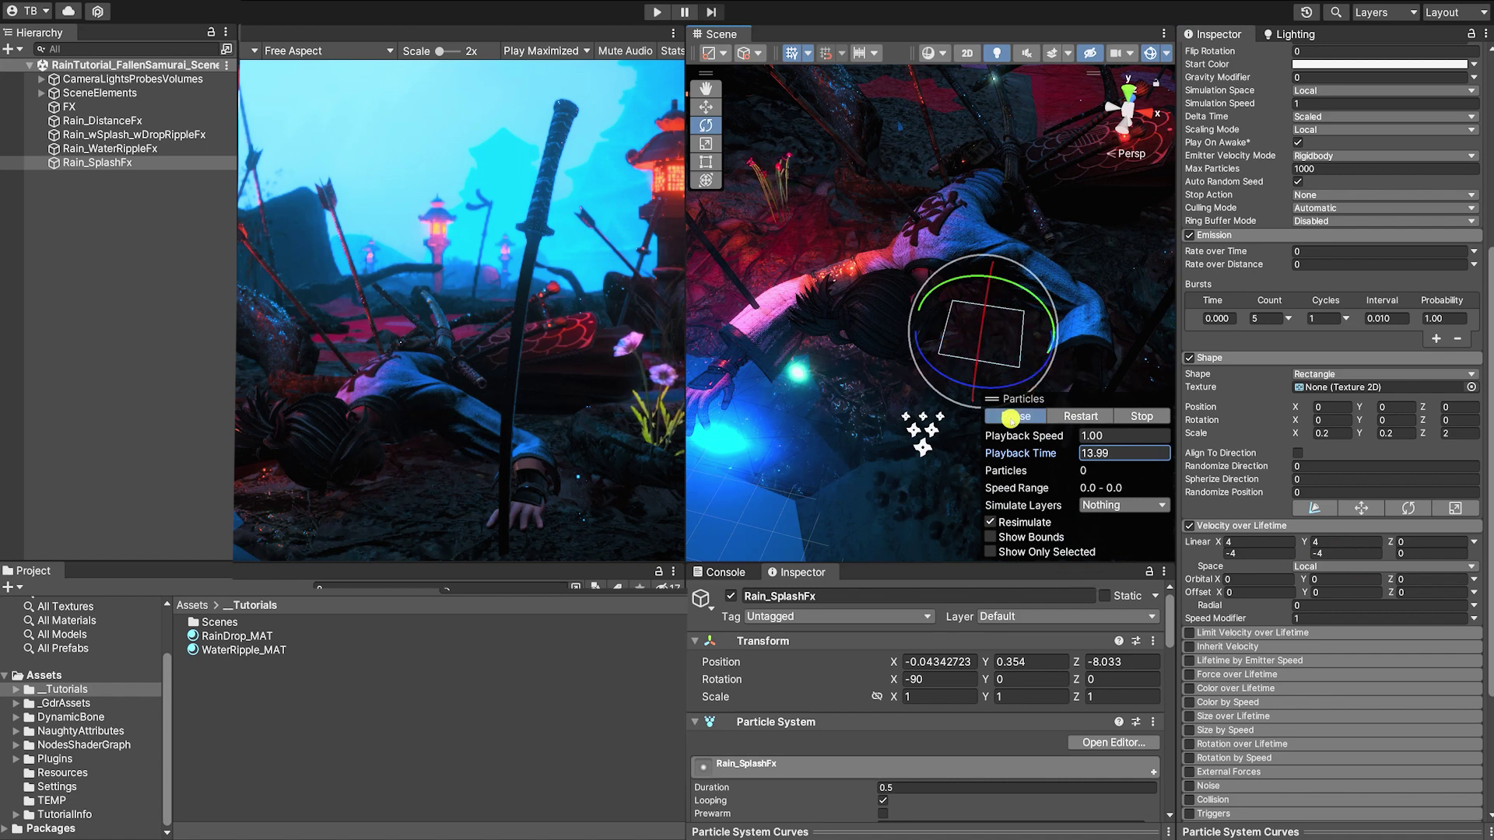
- Set Rain_SplashFx's upper Linear Z velocity to 6 and preview the upward splash
{"action": "left_click", "coordinate": [1419, 541]}
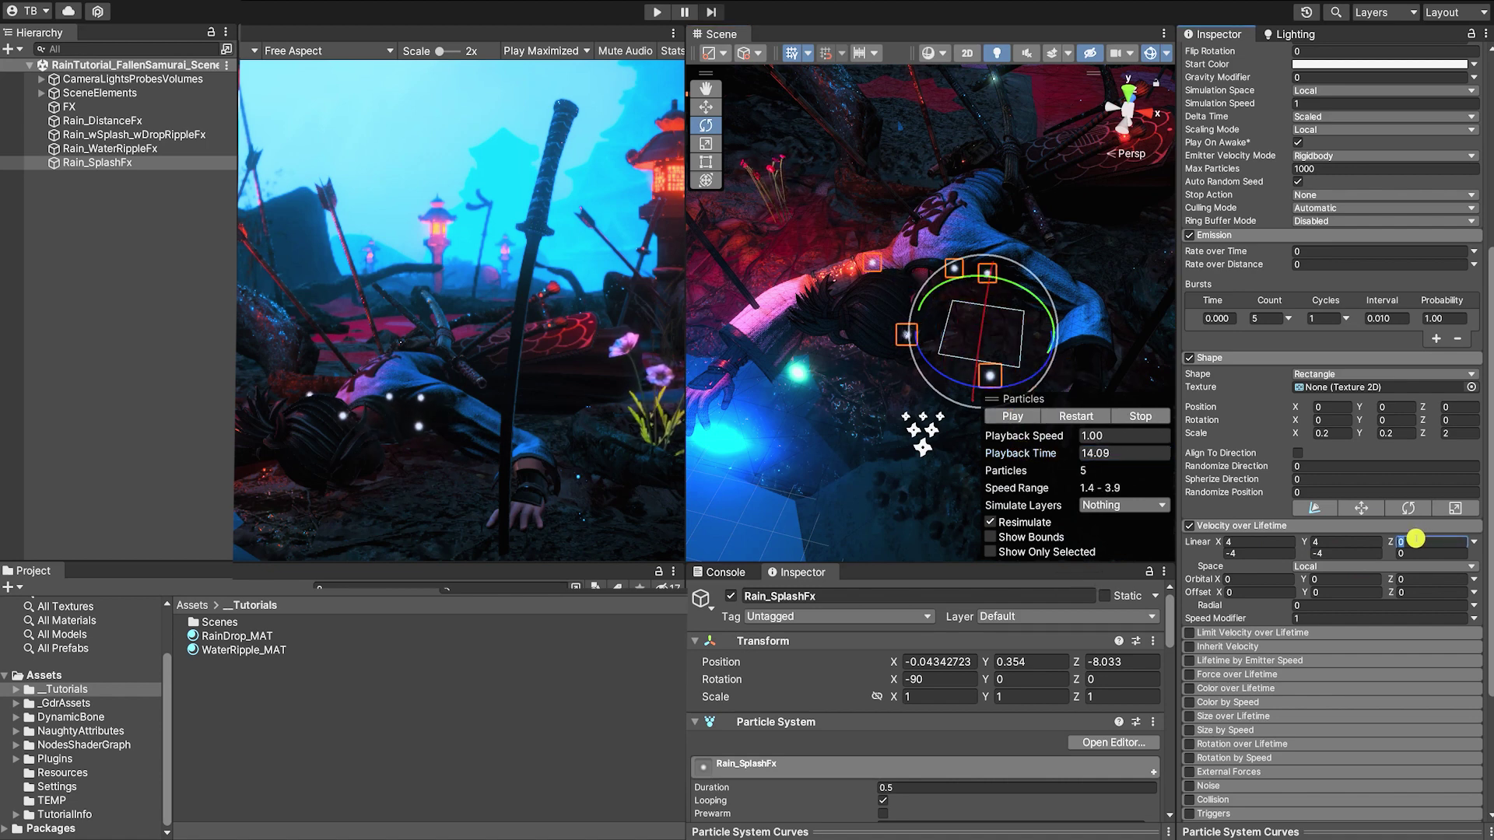
{"action": "type", "text": "6"}
{"action": "left_click_drag", "start_coordinate": [1004, 453], "coordinate": [1029, 459]}
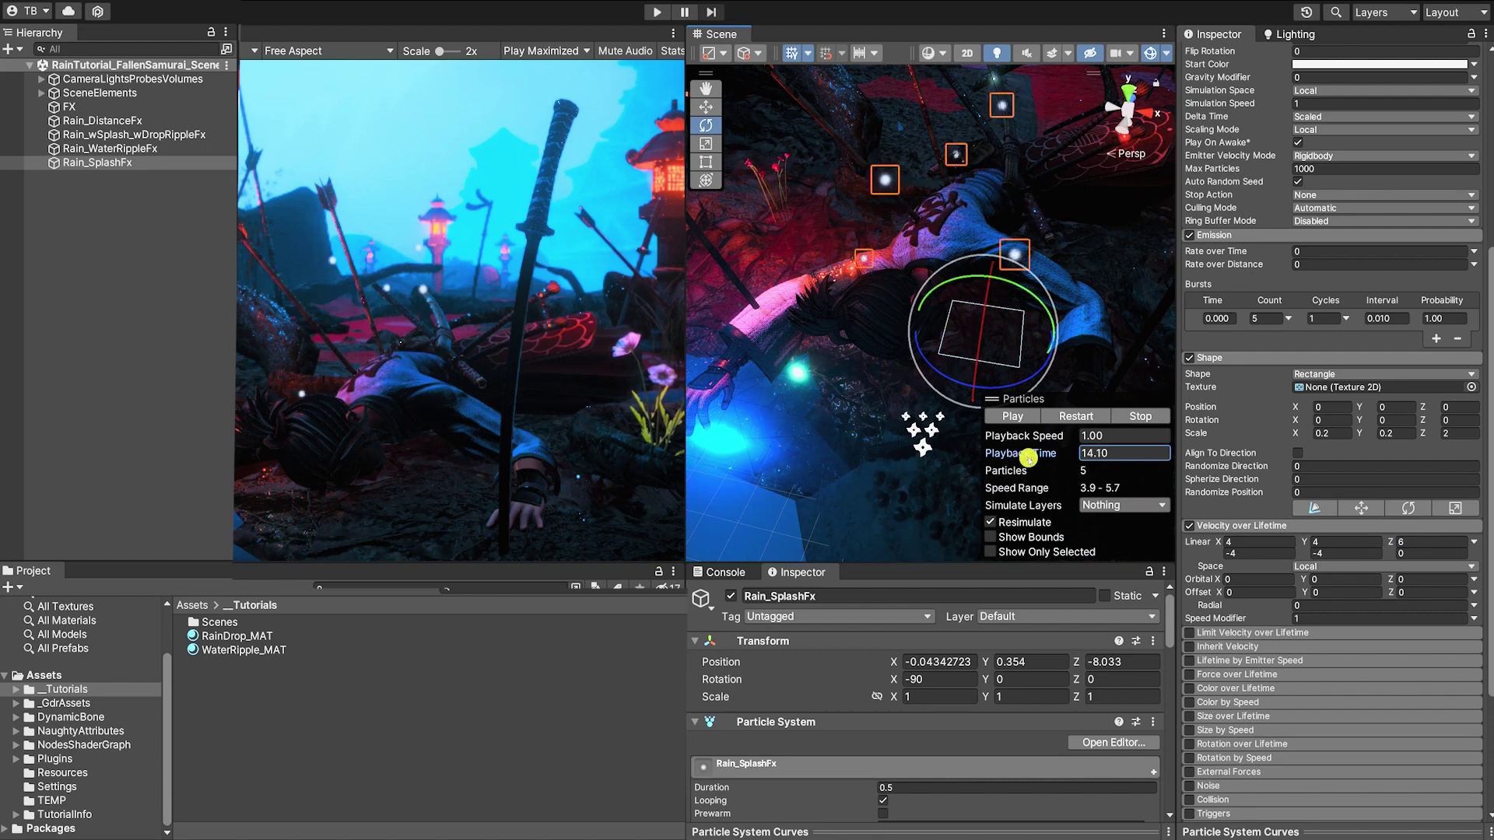
{"action": "left_click", "coordinate": [1007, 415]}
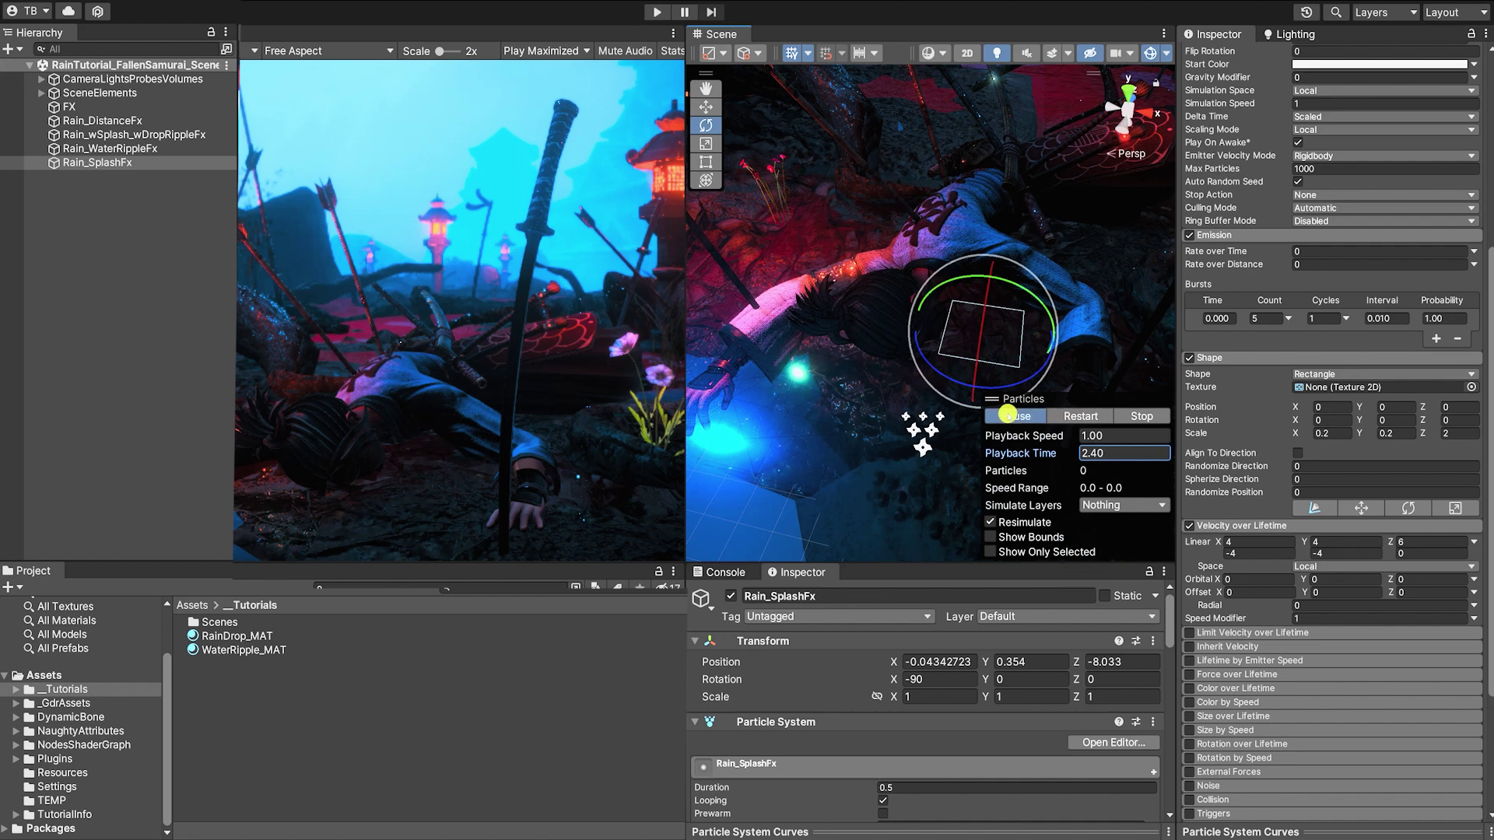
{"action": "left_click_drag", "start_coordinate": [1017, 451], "coordinate": [1038, 456]}
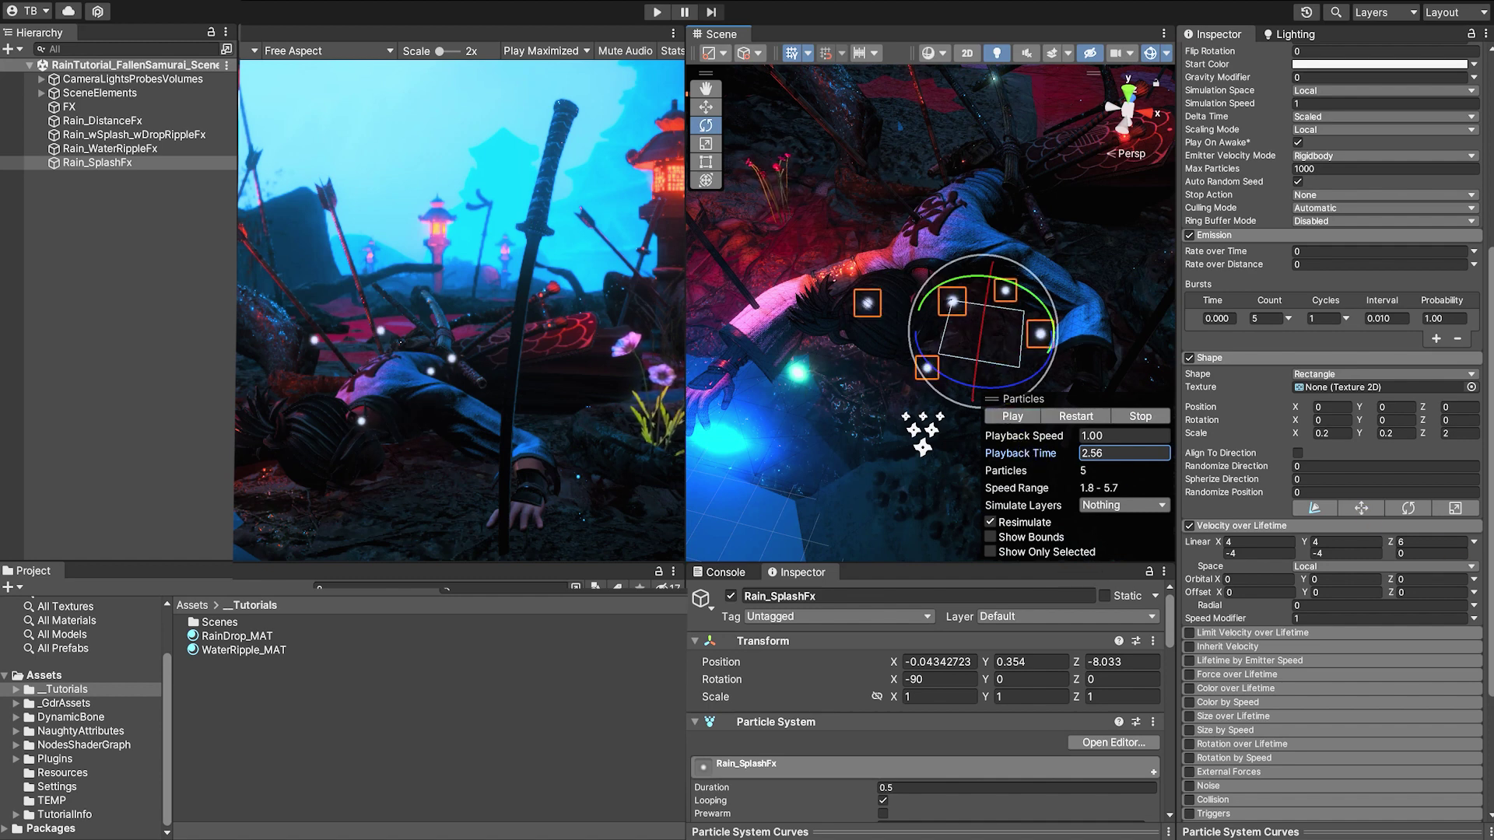
- Enable Color over Lifetime on Rain_SplashFx and make the gradient's start color light blue (81DDFF)
{"action": "scroll", "coordinate": [1327, 418], "scroll_direction": "up", "scroll_amount": 5}
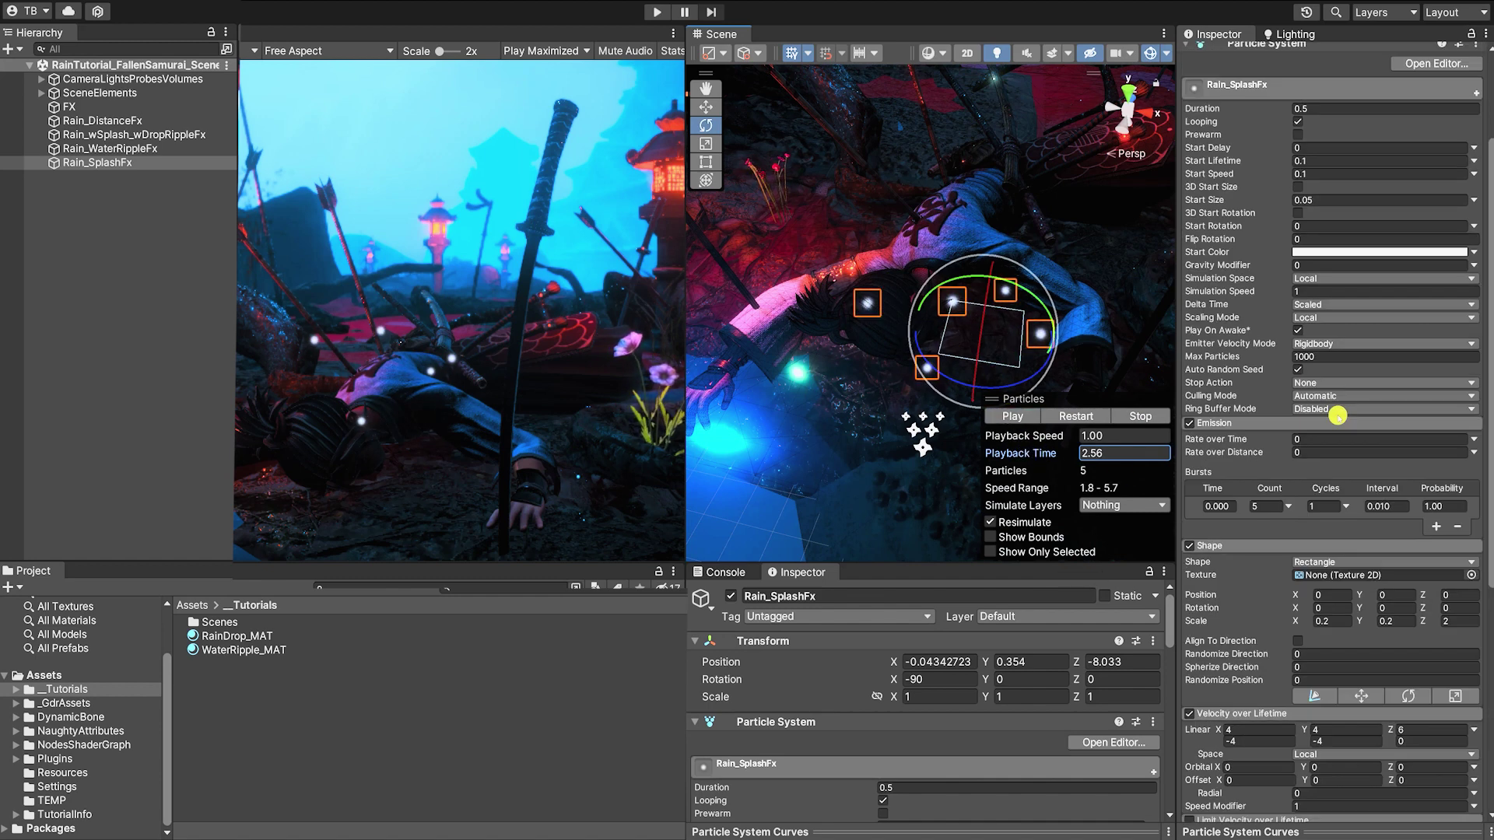
{"action": "scroll", "coordinate": [1334, 574], "scroll_direction": "down", "scroll_amount": 10}
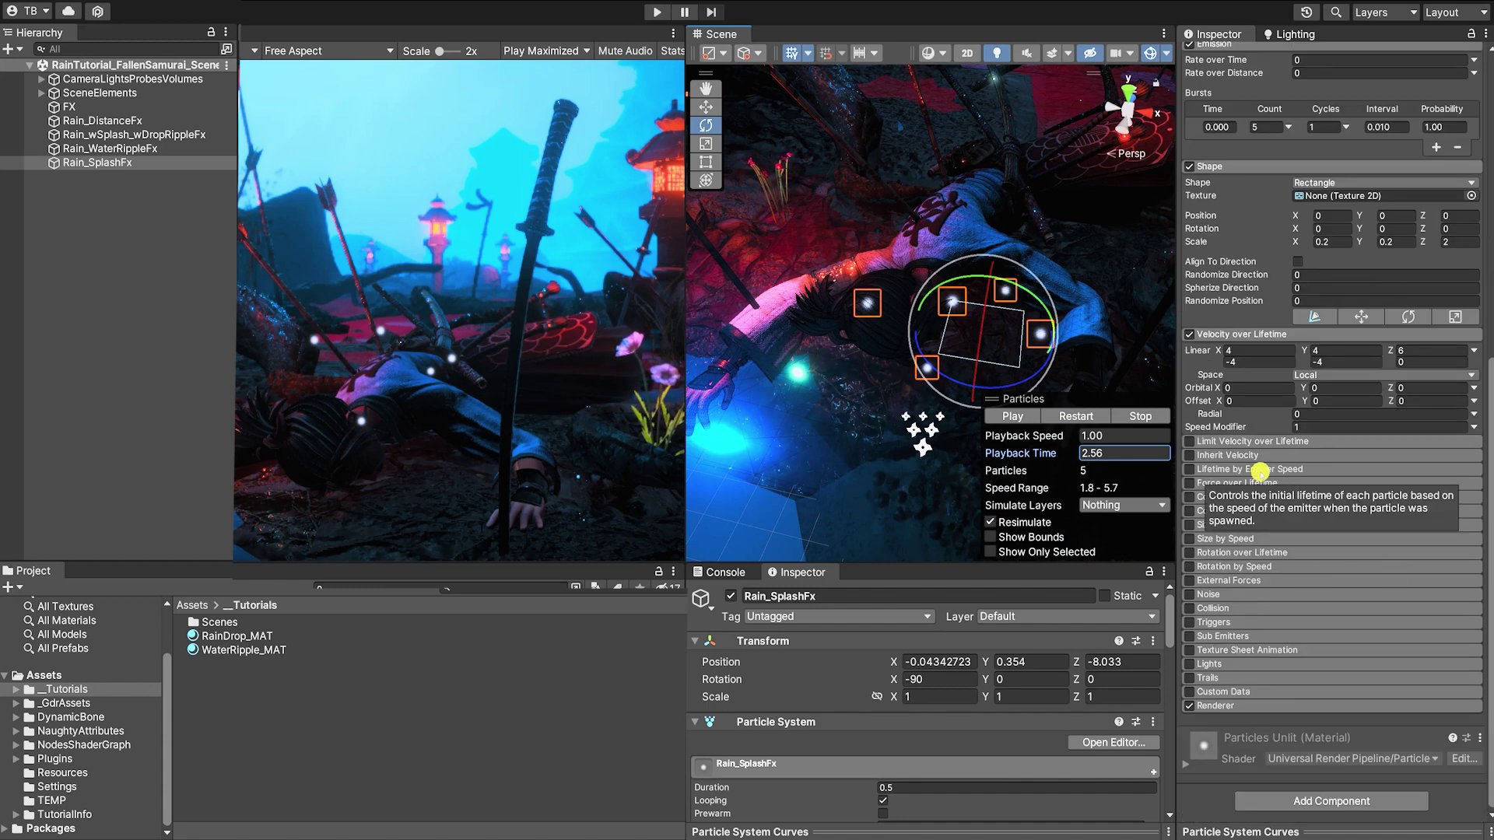
{"action": "left_click", "coordinate": [1237, 496]}
{"action": "left_click", "coordinate": [1377, 513]}
{"action": "left_click", "coordinate": [1003, 369]}
{"action": "left_click", "coordinate": [1112, 390]}
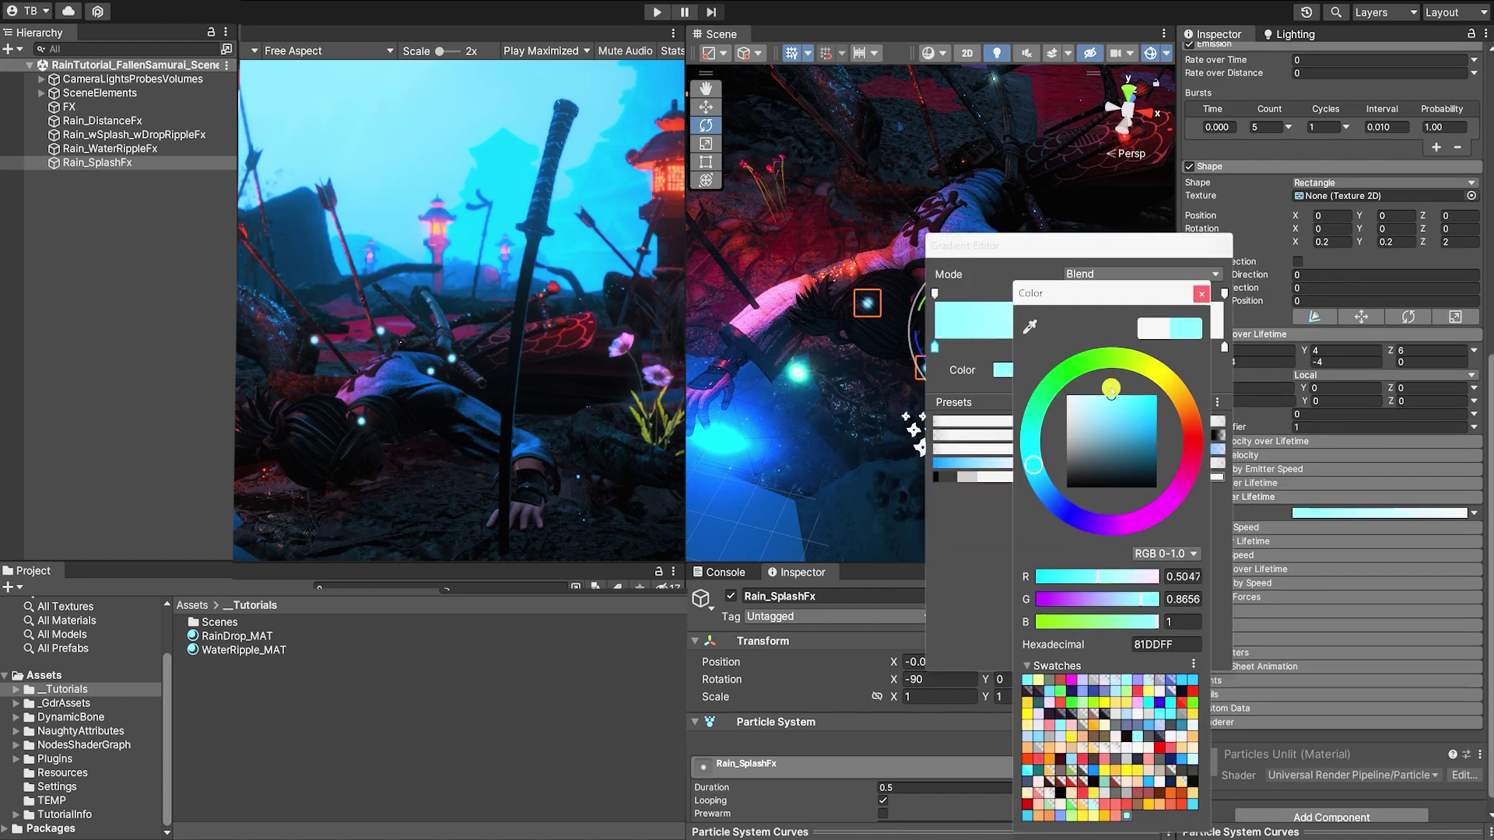
{"action": "left_click", "coordinate": [1202, 294]}
- Lower the alpha at the gradient's end, move its end alpha and color keys inward, and preview the particles
{"action": "left_click", "coordinate": [1224, 293]}
{"action": "left_click_drag", "start_coordinate": [1052, 369], "coordinate": [1014, 369]}
{"action": "left_click_drag", "start_coordinate": [1224, 347], "coordinate": [1164, 347]}
{"action": "left_click_drag", "start_coordinate": [1139, 293], "coordinate": [1157, 294]}
{"action": "left_click_drag", "start_coordinate": [1164, 347], "coordinate": [1141, 347]}
{"action": "left_click", "coordinate": [1223, 247]}
{"action": "left_click_drag", "start_coordinate": [1020, 452], "coordinate": [1006, 442]}
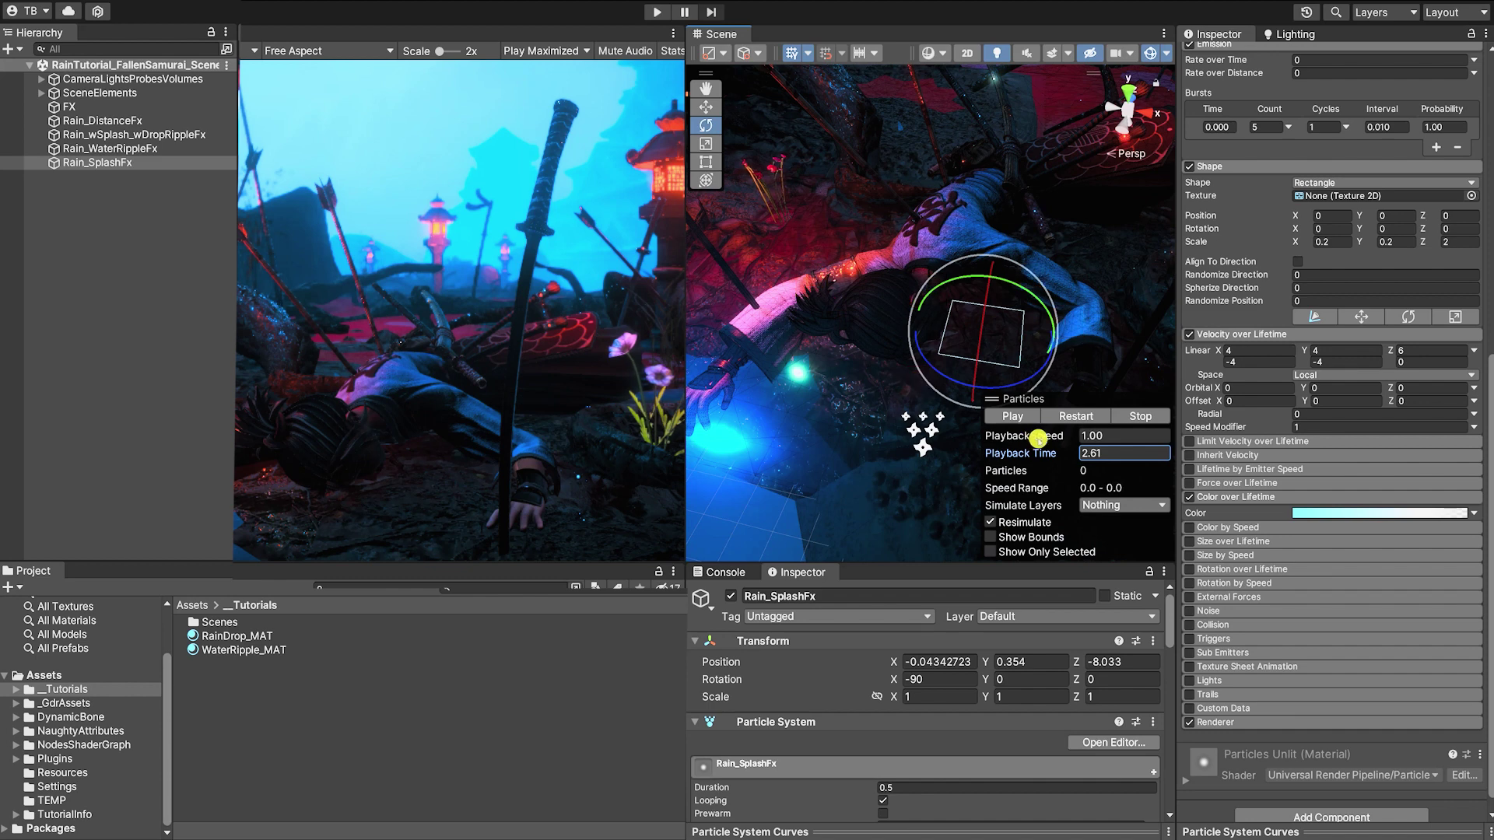
{"action": "left_click_drag", "start_coordinate": [1041, 438], "coordinate": [1017, 435]}
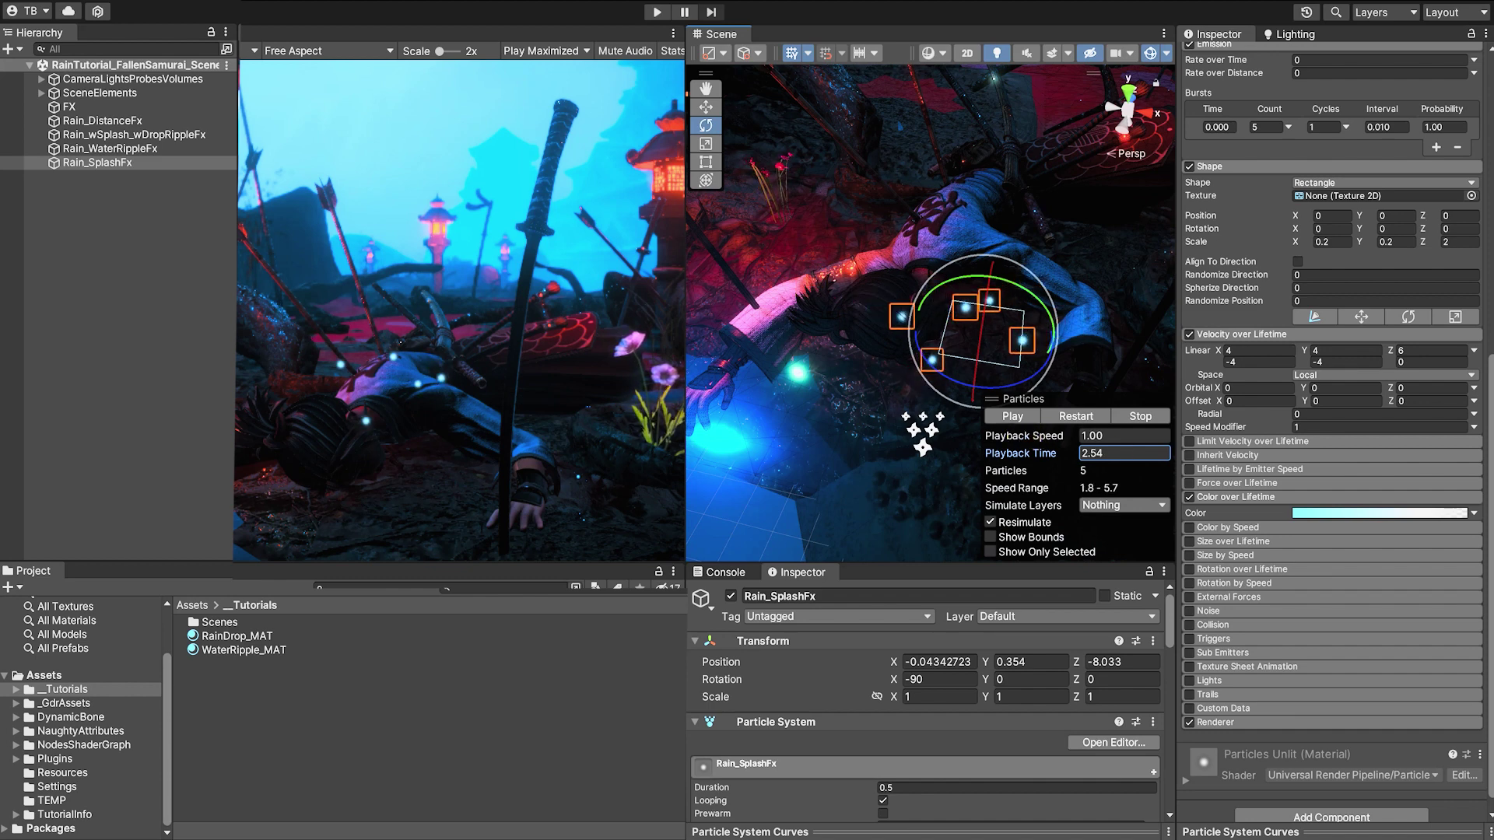
- Duplicate the WaterRipple_MAT material and name the copy WaterDrop_MAT
{"action": "left_click", "coordinate": [247, 636]}
{"action": "left_click", "coordinate": [269, 650]}
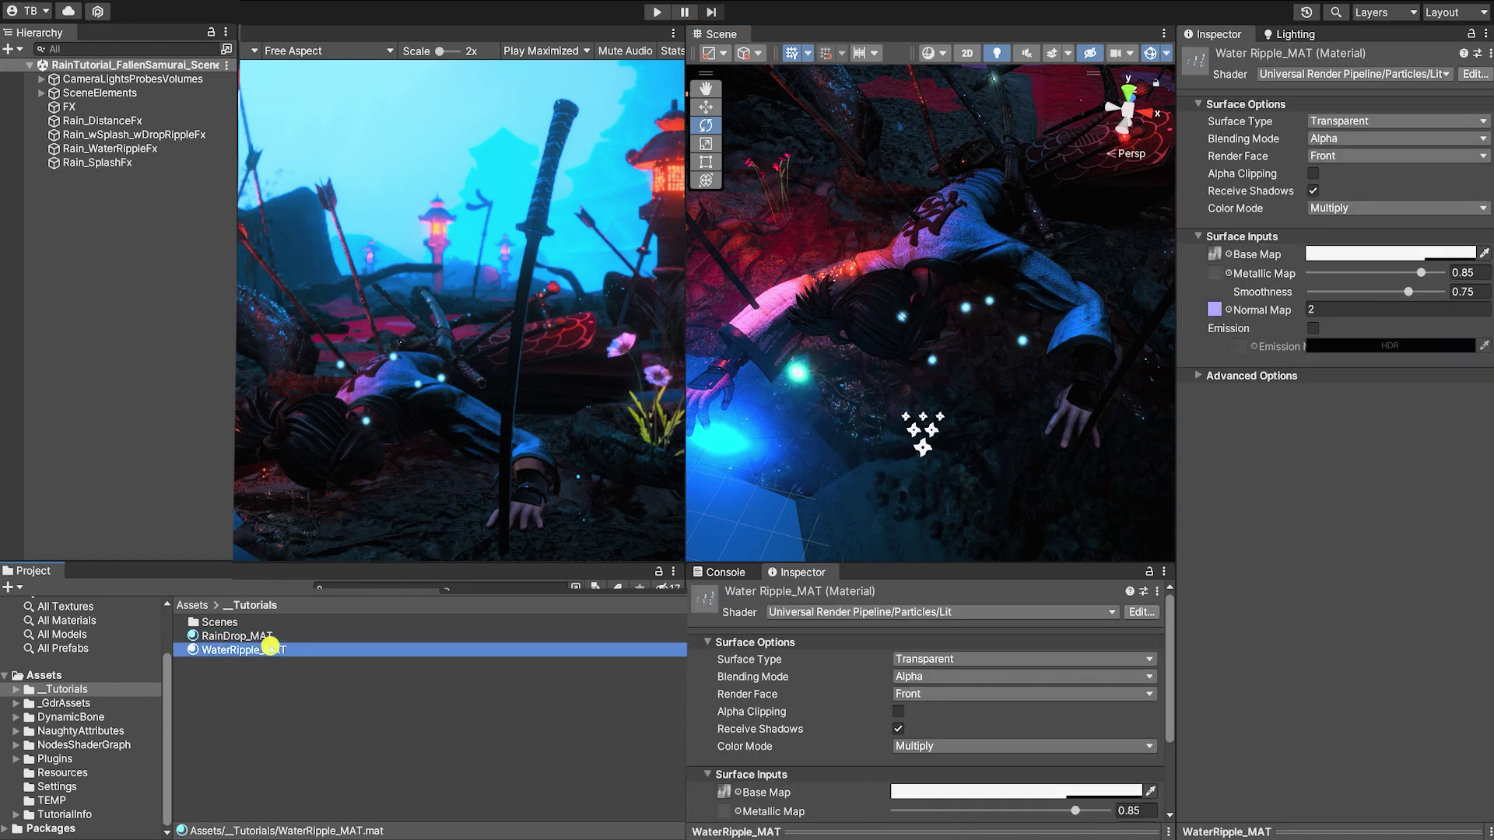
{"action": "key", "text": "ctrl+d"}
{"action": "left_click", "coordinate": [234, 652]}
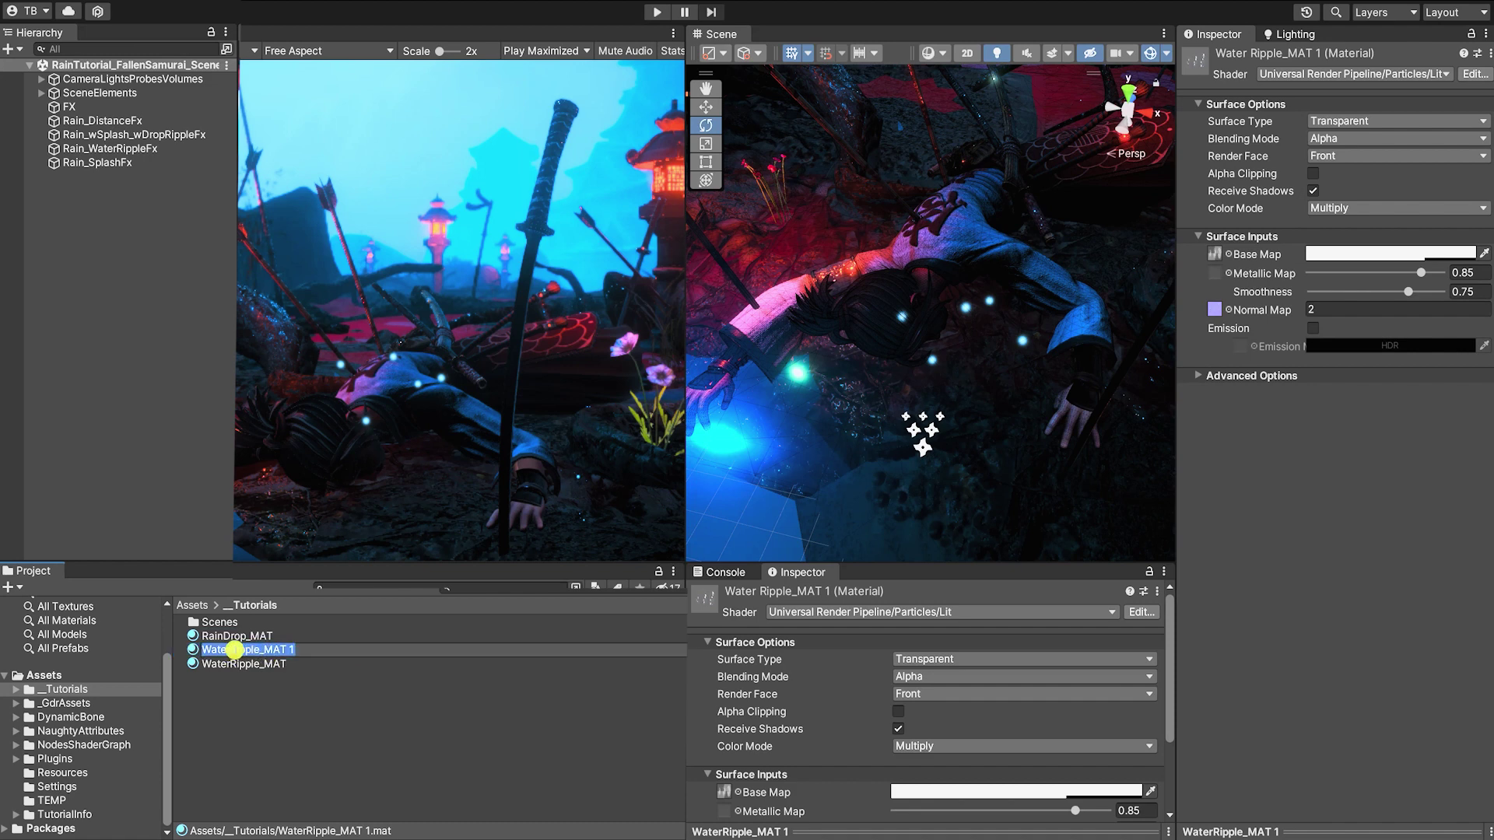
{"action": "key", "text": "Return"}
- Assign WaterDrop_SpriteSheet2x4 as WaterDrop_MAT's Base Map and WaterDrop_SpriteSheet2x4_NORMAL as its Normal Map
{"action": "left_click", "coordinate": [1228, 255]}
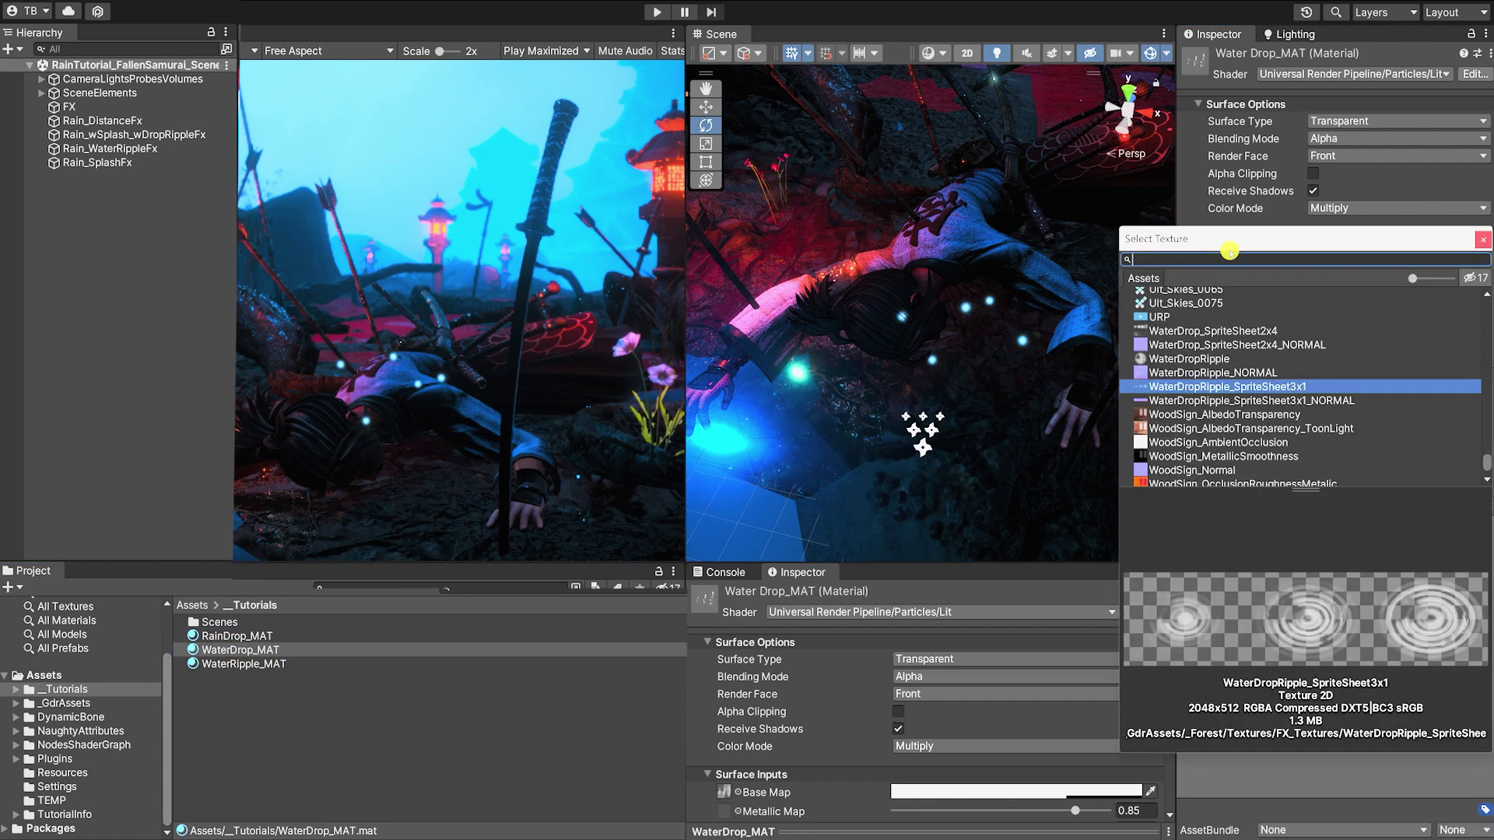
{"action": "left_click", "coordinate": [1240, 330]}
{"action": "left_click", "coordinate": [1483, 240]}
{"action": "left_click", "coordinate": [1230, 308]}
{"action": "double_click", "coordinate": [1215, 402]}
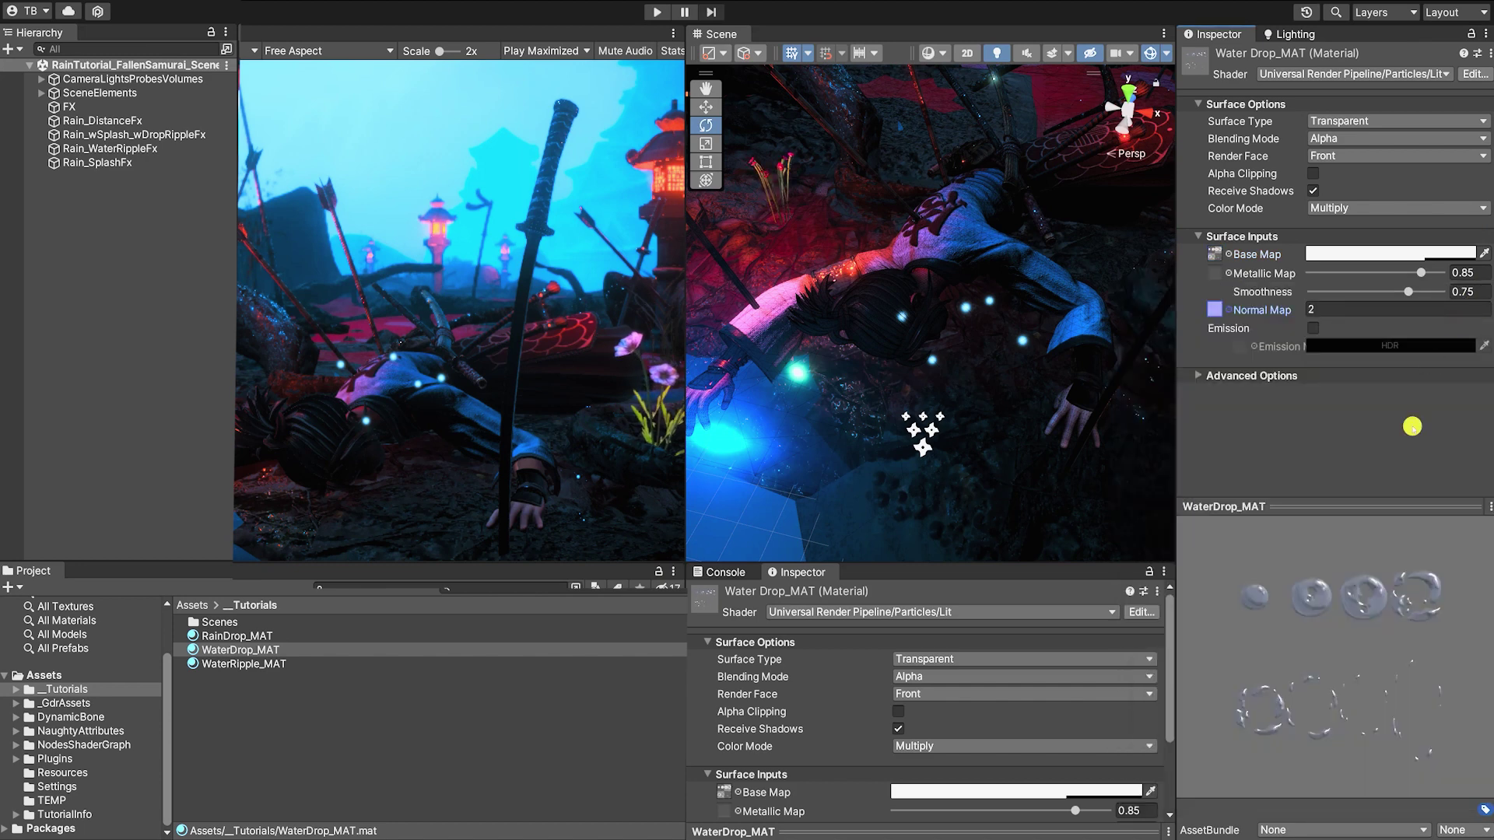
- Assign WaterDrop_MAT as the Renderer material of Rain_SplashFx
{"action": "left_click", "coordinate": [227, 162]}
{"action": "scroll", "coordinate": [1320, 415], "scroll_direction": "down", "scroll_amount": 8}
{"action": "scroll", "coordinate": [1321, 415], "scroll_direction": "down", "scroll_amount": 10}
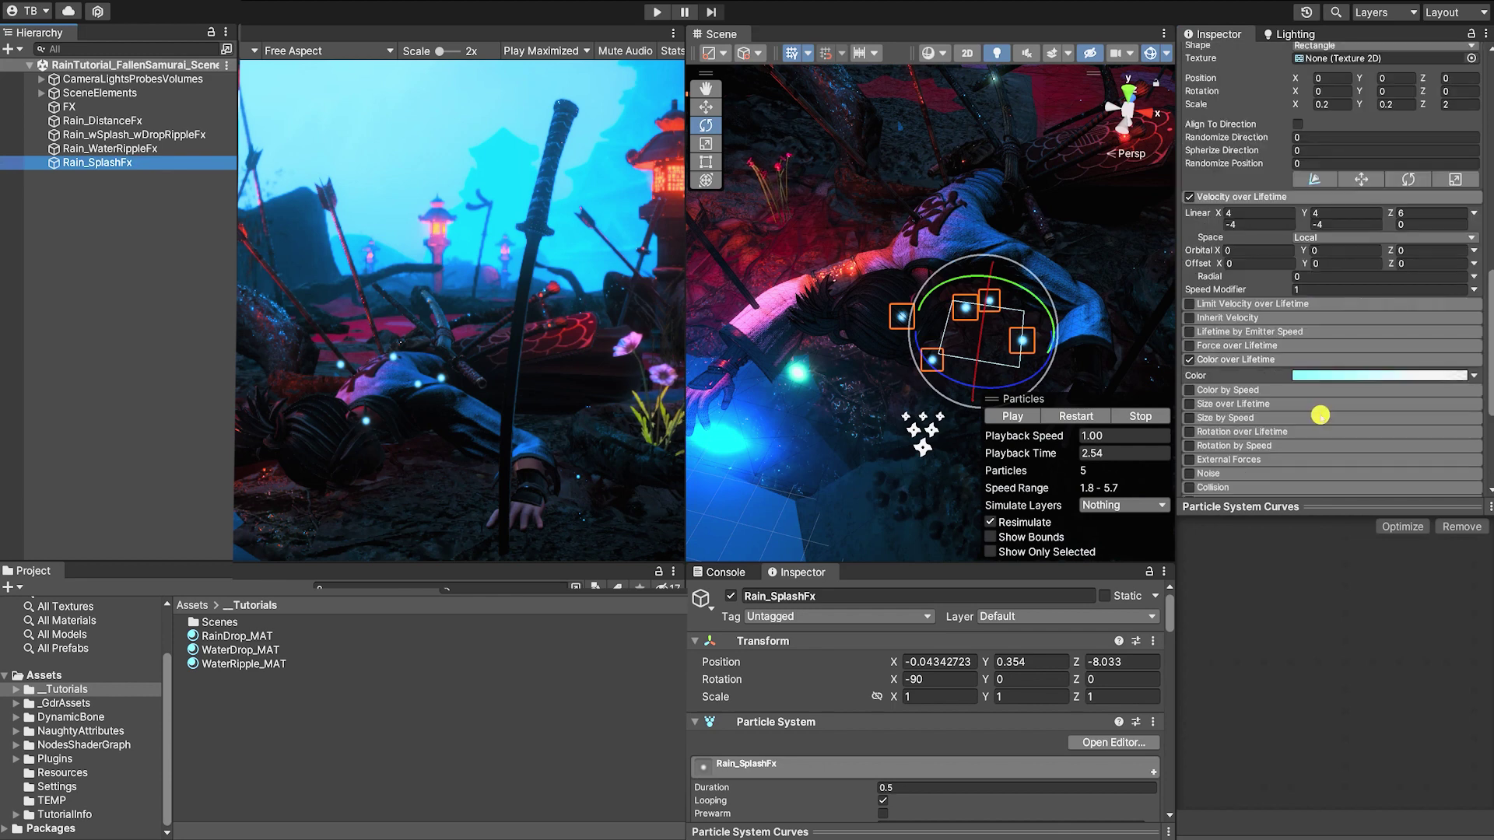
{"action": "left_click", "coordinate": [1475, 397]}
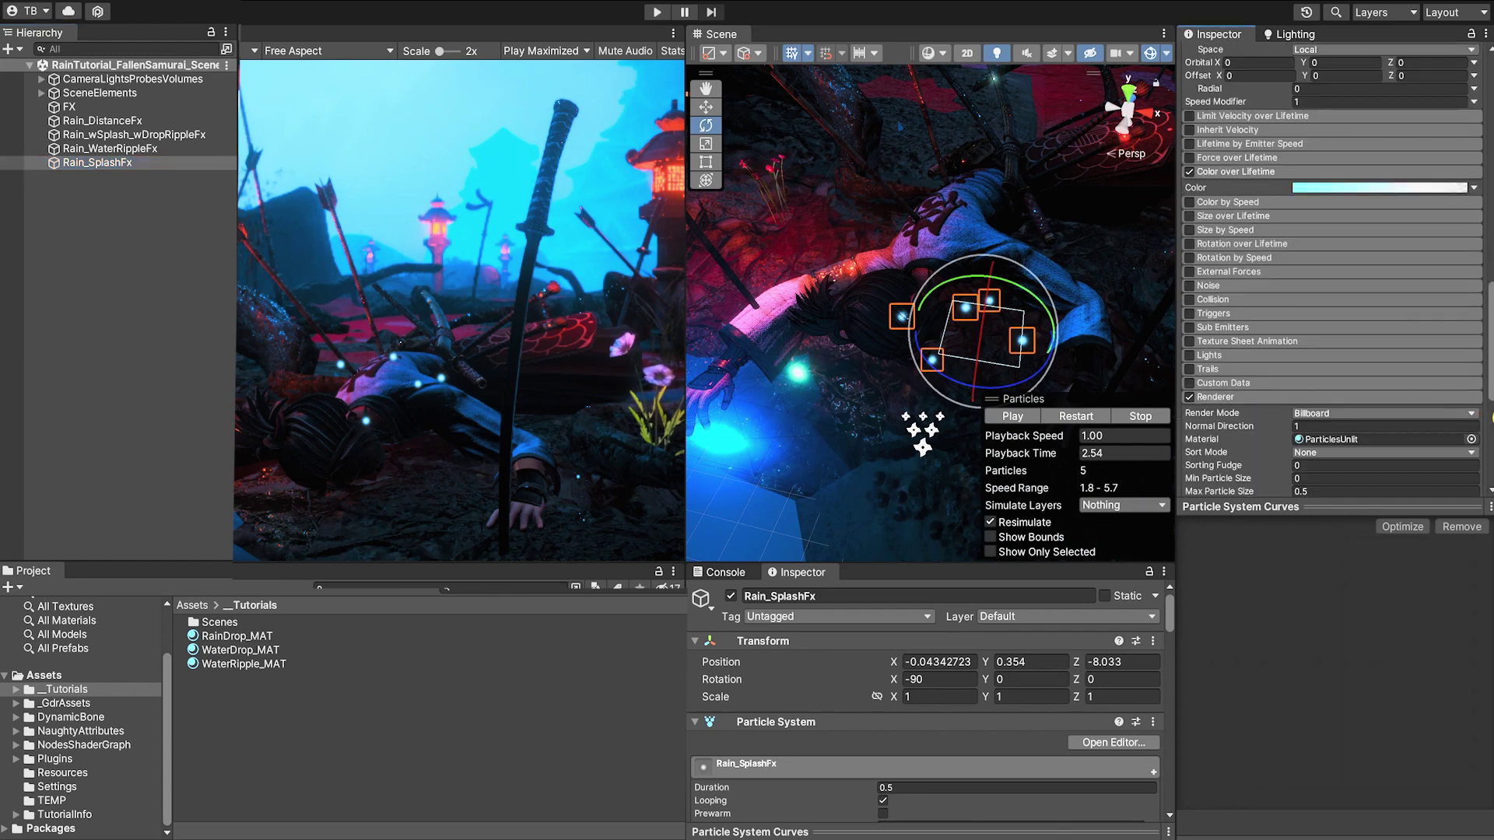
{"action": "left_click_drag", "start_coordinate": [247, 649], "coordinate": [1332, 439]}
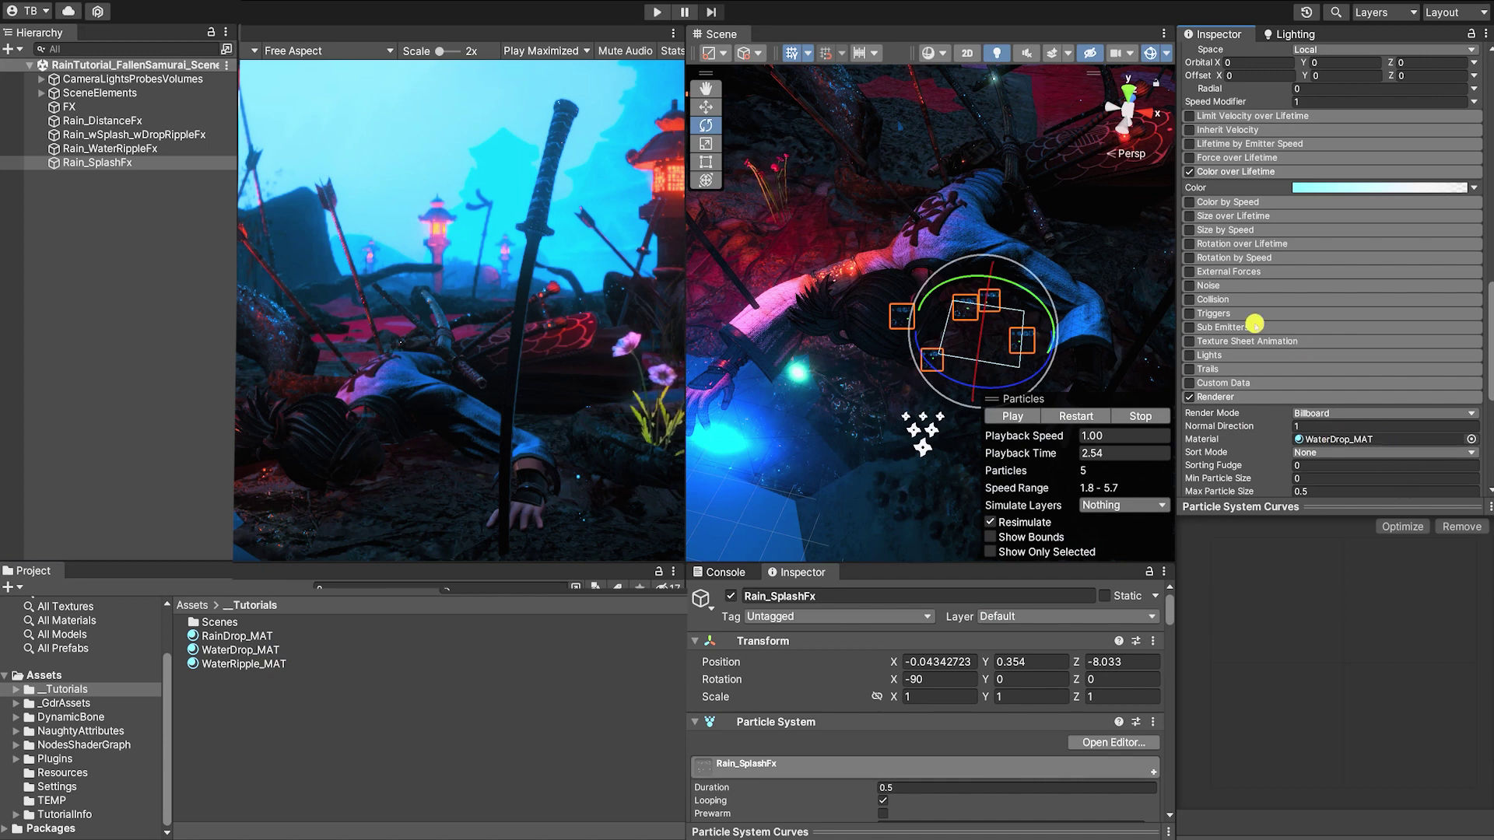
- Enable Texture Sheet Animation on Rain_SplashFx with 4 by 2 tiles matching the water drop sprite sheet, and preview it
{"action": "left_click", "coordinate": [1228, 342]}
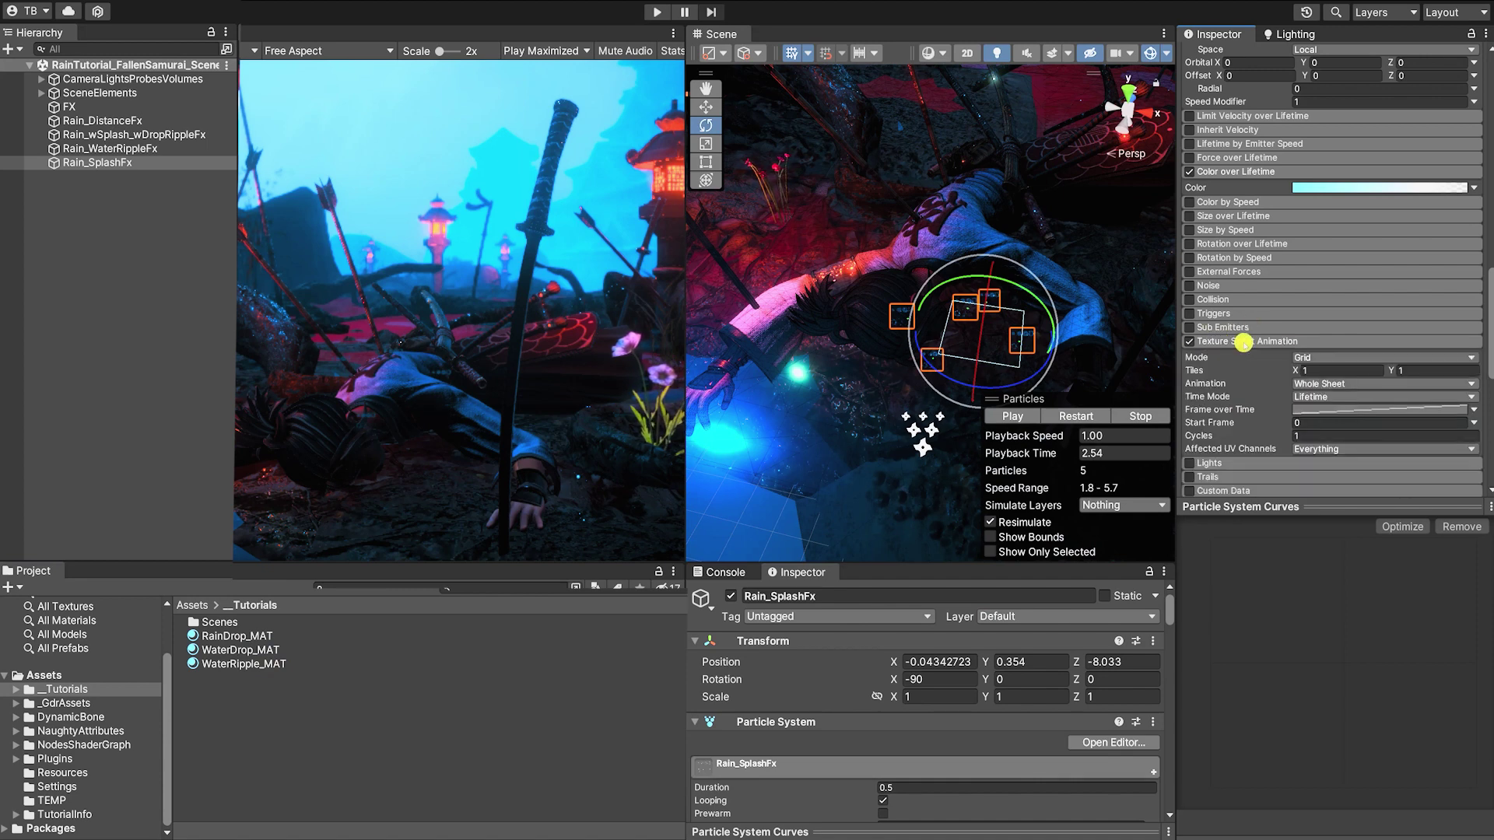
{"action": "scroll", "coordinate": [1310, 308], "scroll_direction": "down", "scroll_amount": 5}
{"action": "scroll", "coordinate": [1223, 334], "scroll_direction": "down", "scroll_amount": 10}
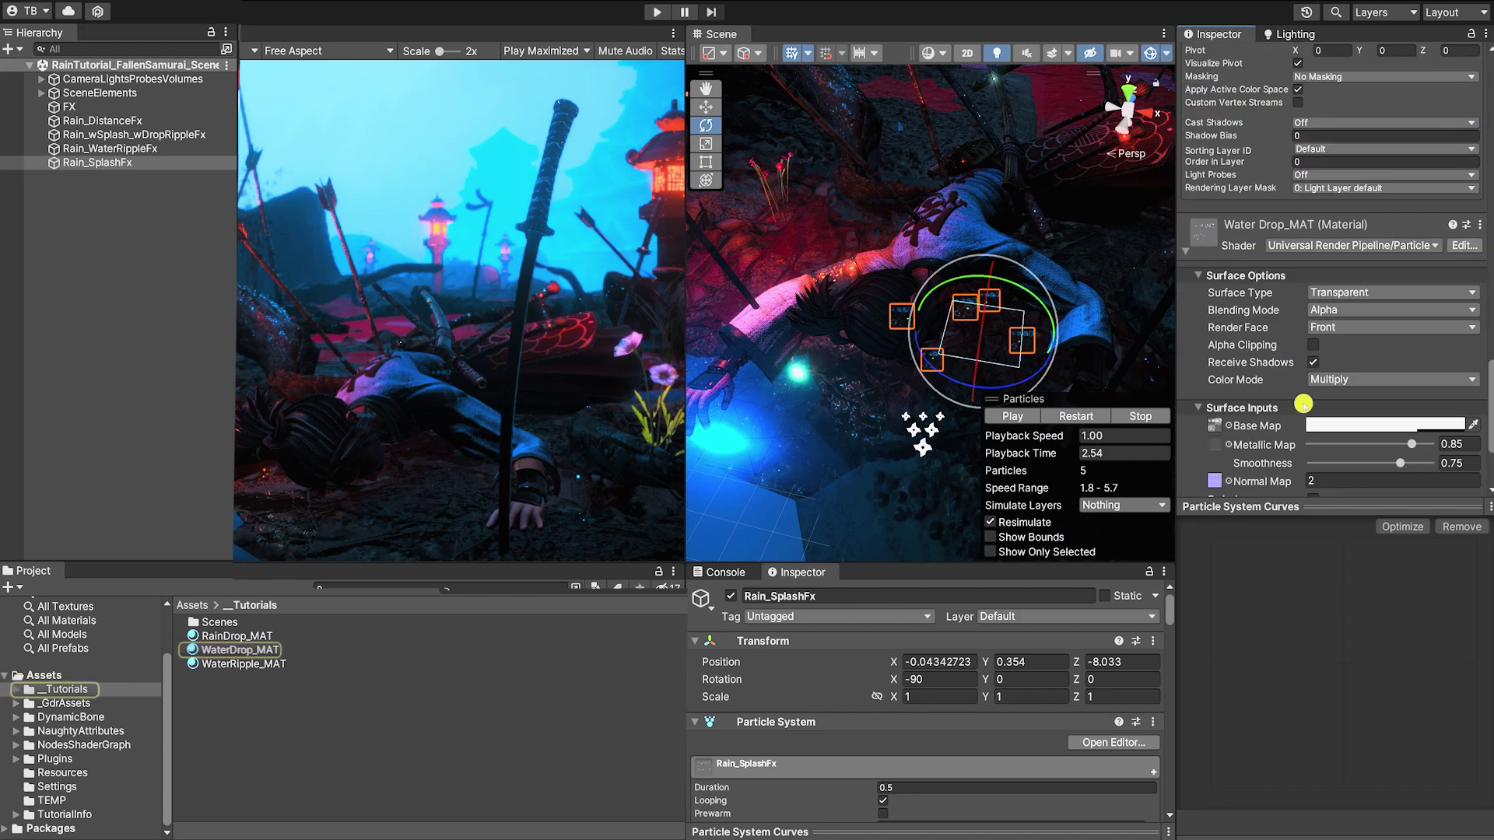
{"action": "left_click", "coordinate": [1215, 378]}
{"action": "left_click", "coordinate": [309, 707]}
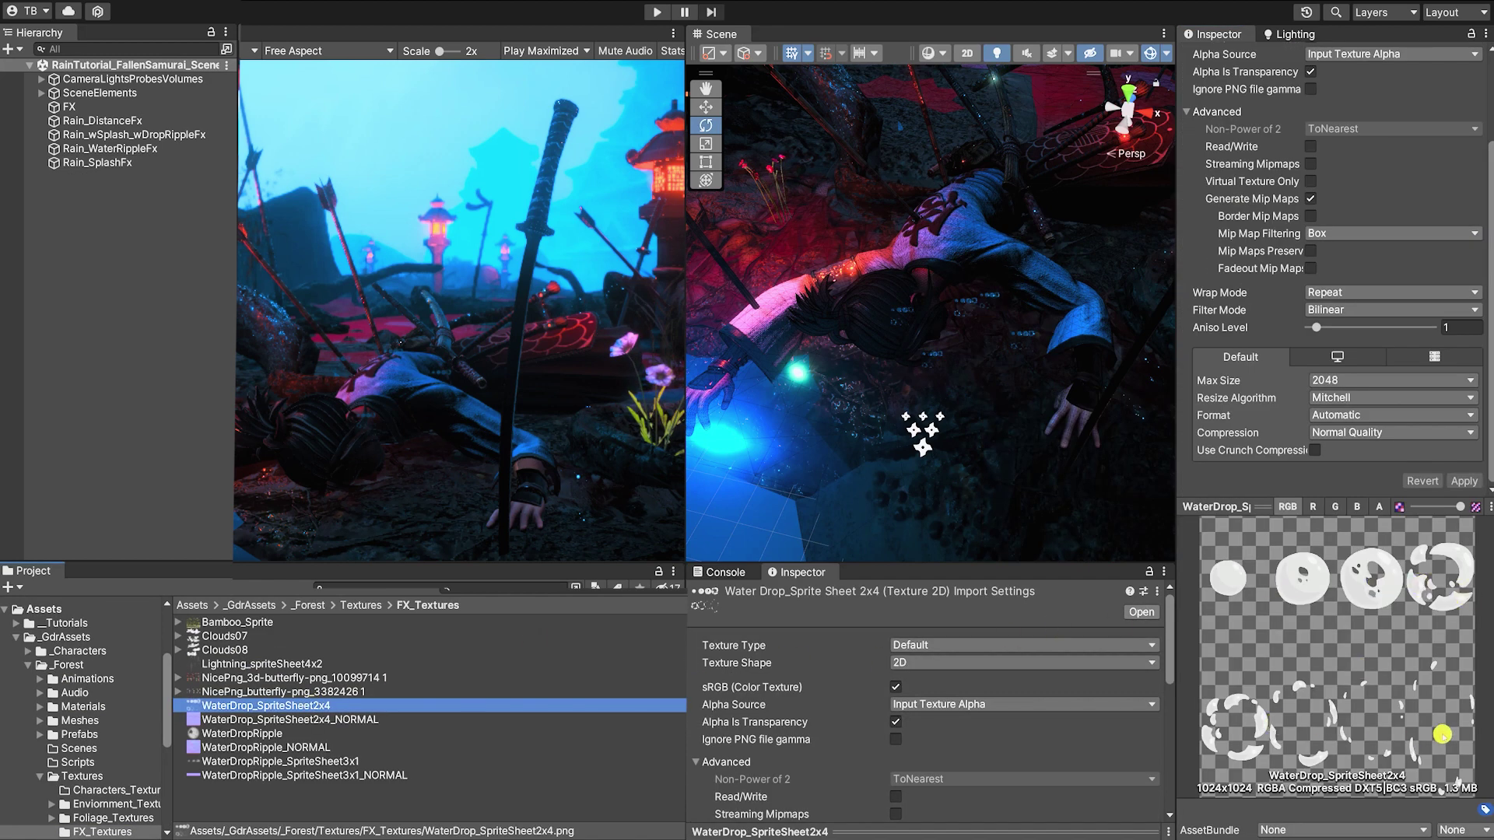
{"action": "left_click", "coordinate": [174, 163]}
{"action": "scroll", "coordinate": [1254, 257], "scroll_direction": "down", "scroll_amount": 5}
{"action": "scroll", "coordinate": [1363, 261], "scroll_direction": "down", "scroll_amount": 5}
{"action": "left_click", "coordinate": [1329, 306]}
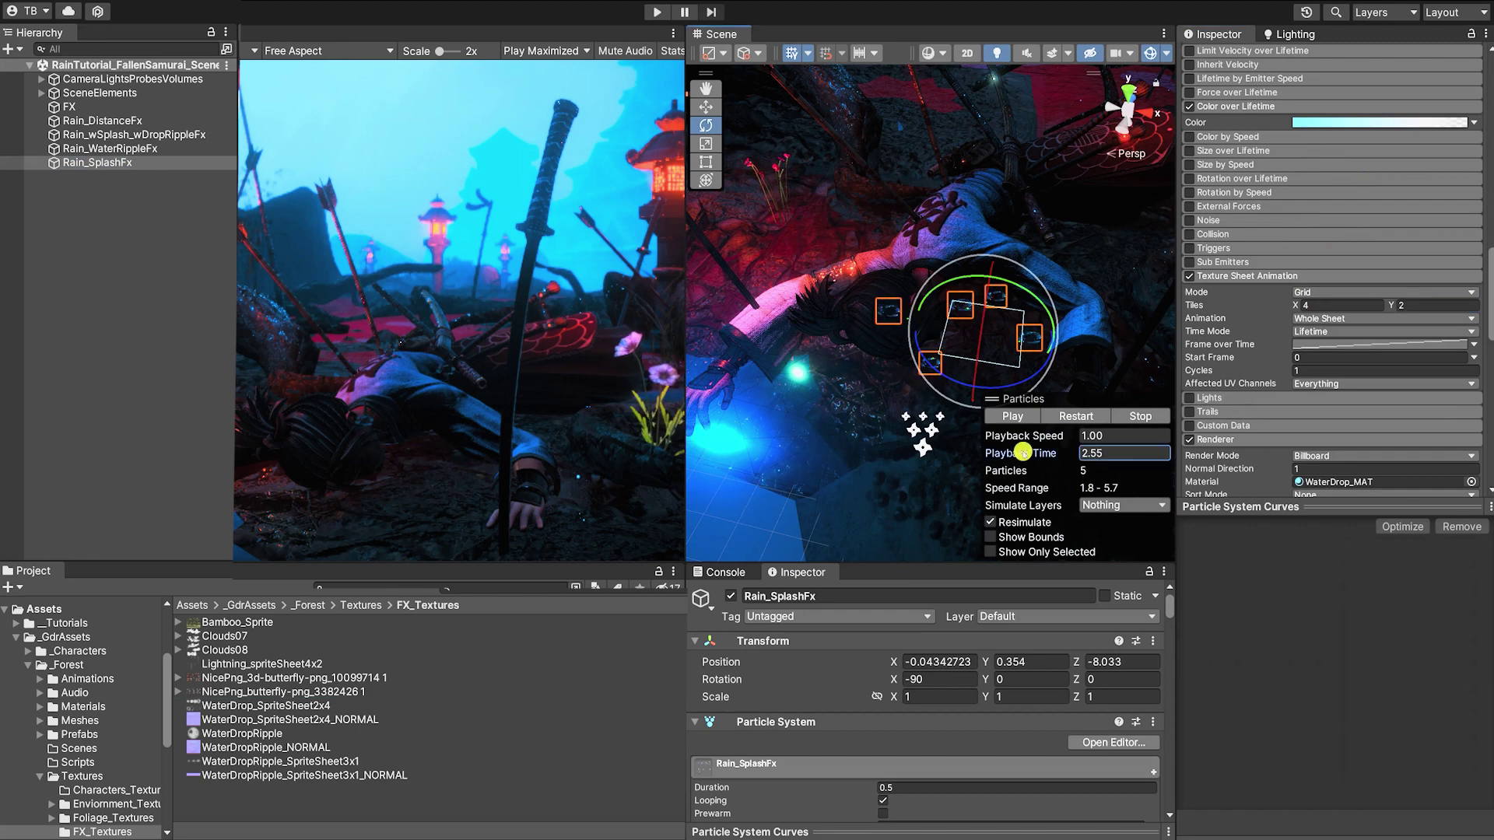
{"action": "mouse_move", "coordinate": [1015, 453]}
{"action": "left_mouse_down"}
{"action": "mouse_move", "coordinate": [999, 451]}
{"action": "mouse_move", "coordinate": [1043, 437]}
{"action": "mouse_move", "coordinate": [1001, 434]}
{"action": "mouse_move", "coordinate": [1043, 434]}
{"action": "mouse_move", "coordinate": [1043, 453]}
{"action": "mouse_move", "coordinate": [1014, 441]}
{"action": "mouse_move", "coordinate": [1027, 454]}
{"action": "left_mouse_up"}
- Randomize Rain_SplashFx's Start Lifetime between two constants with a minimum of 0.05
{"action": "scroll", "coordinate": [1343, 292], "scroll_direction": "up", "scroll_amount": 10}
{"action": "left_click", "coordinate": [1333, 301]}
{"action": "type", "text": "0.08"}
{"action": "left_click", "coordinate": [1475, 302]}
{"action": "left_click", "coordinate": [1401, 356]}
{"action": "left_click", "coordinate": [1327, 301]}
- Randomize the Start Speed between two constants, 0.015 and 0.035, and preview the splash
{"action": "left_click", "coordinate": [1474, 315]}
{"action": "left_click", "coordinate": [1440, 339]}
{"action": "left_click", "coordinate": [1352, 317]}
{"action": "type", "text": "..02"}
{"action": "left_click", "coordinate": [1430, 313]}
{"action": "type", "text": "0.03"}
{"action": "mouse_move", "coordinate": [1014, 454]}
{"action": "left_mouse_down"}
{"action": "mouse_move", "coordinate": [1028, 430]}
{"action": "mouse_move", "coordinate": [1020, 443]}
{"action": "mouse_move", "coordinate": [1014, 418]}
{"action": "mouse_move", "coordinate": [1024, 453]}
{"action": "left_mouse_up"}
{"action": "left_click", "coordinate": [1329, 315]}
{"action": "type", "text": "0.015"}
- Randomize the Start Size between 0.015 and 0.04, and set the maximum Start Lifetime to 0.1
{"action": "left_click", "coordinate": [1470, 342]}
{"action": "left_click", "coordinate": [1437, 366]}
{"action": "left_click", "coordinate": [1350, 341]}
{"action": "type", "text": "0.024"}
{"action": "left_click", "coordinate": [1332, 341]}
{"action": "type", "text": "0.015"}
{"action": "left_click", "coordinate": [1397, 301]}
{"action": "type", "text": "0.1"}
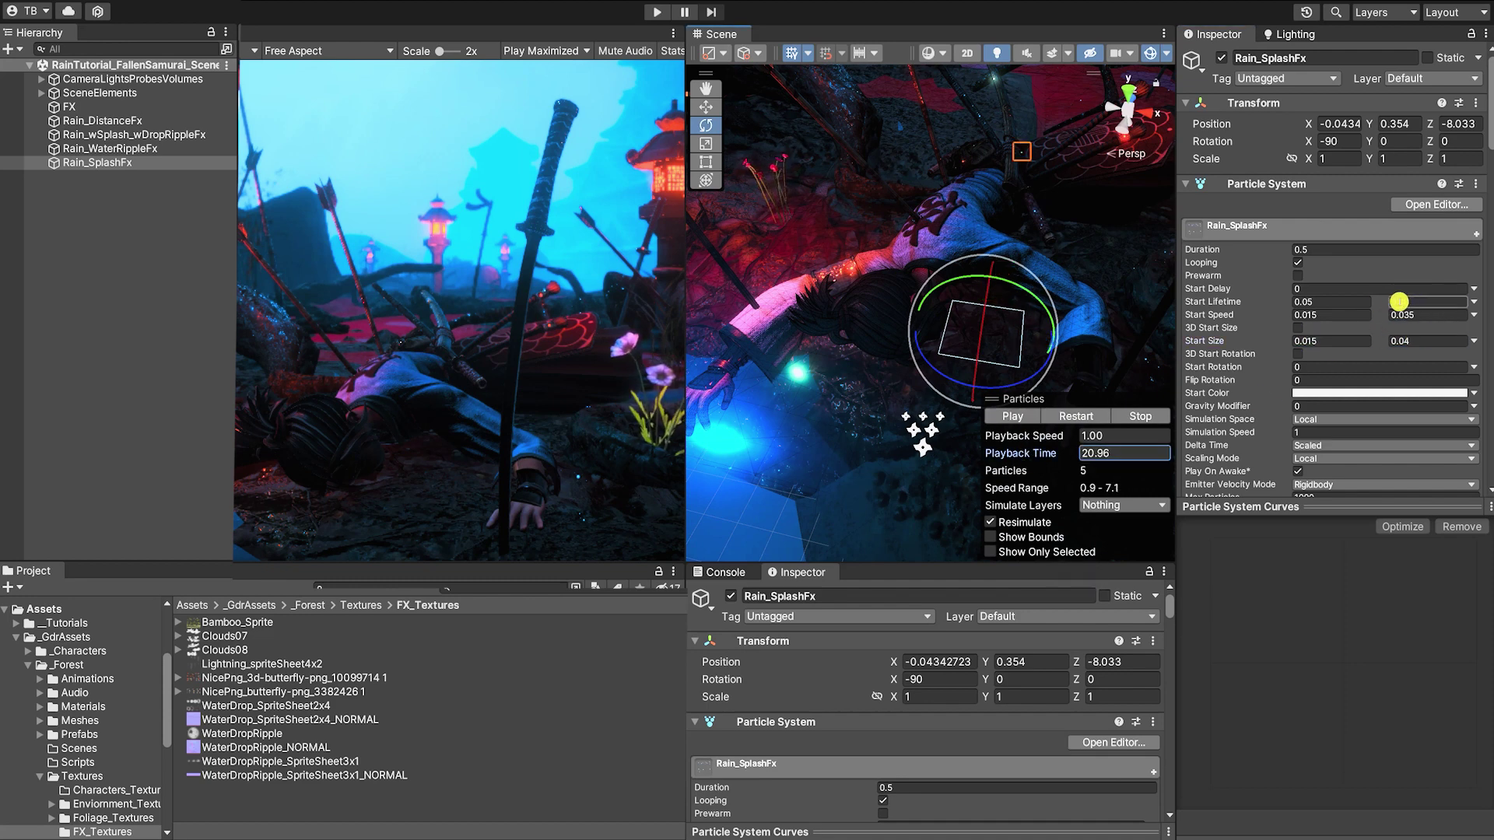
- Enable Force over Lifetime with X -2 and Rotation over Lifetime with separate axes at 180, and stop the preview
{"action": "scroll", "coordinate": [1355, 397], "scroll_direction": "down", "scroll_amount": 5}
{"action": "scroll", "coordinate": [1355, 397], "scroll_direction": "down", "scroll_amount": 10}
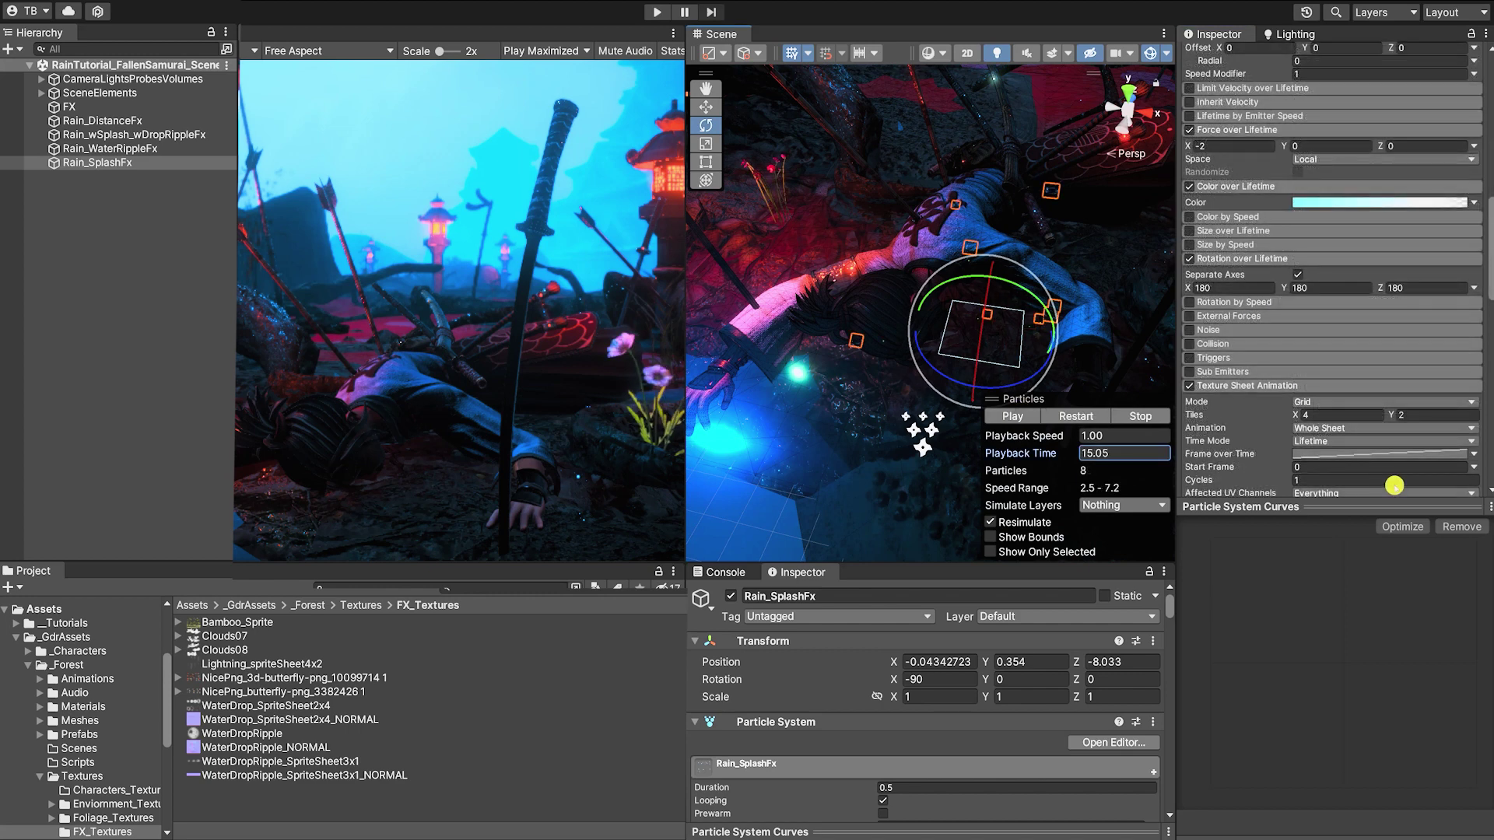
{"action": "left_click", "coordinate": [1140, 416]}
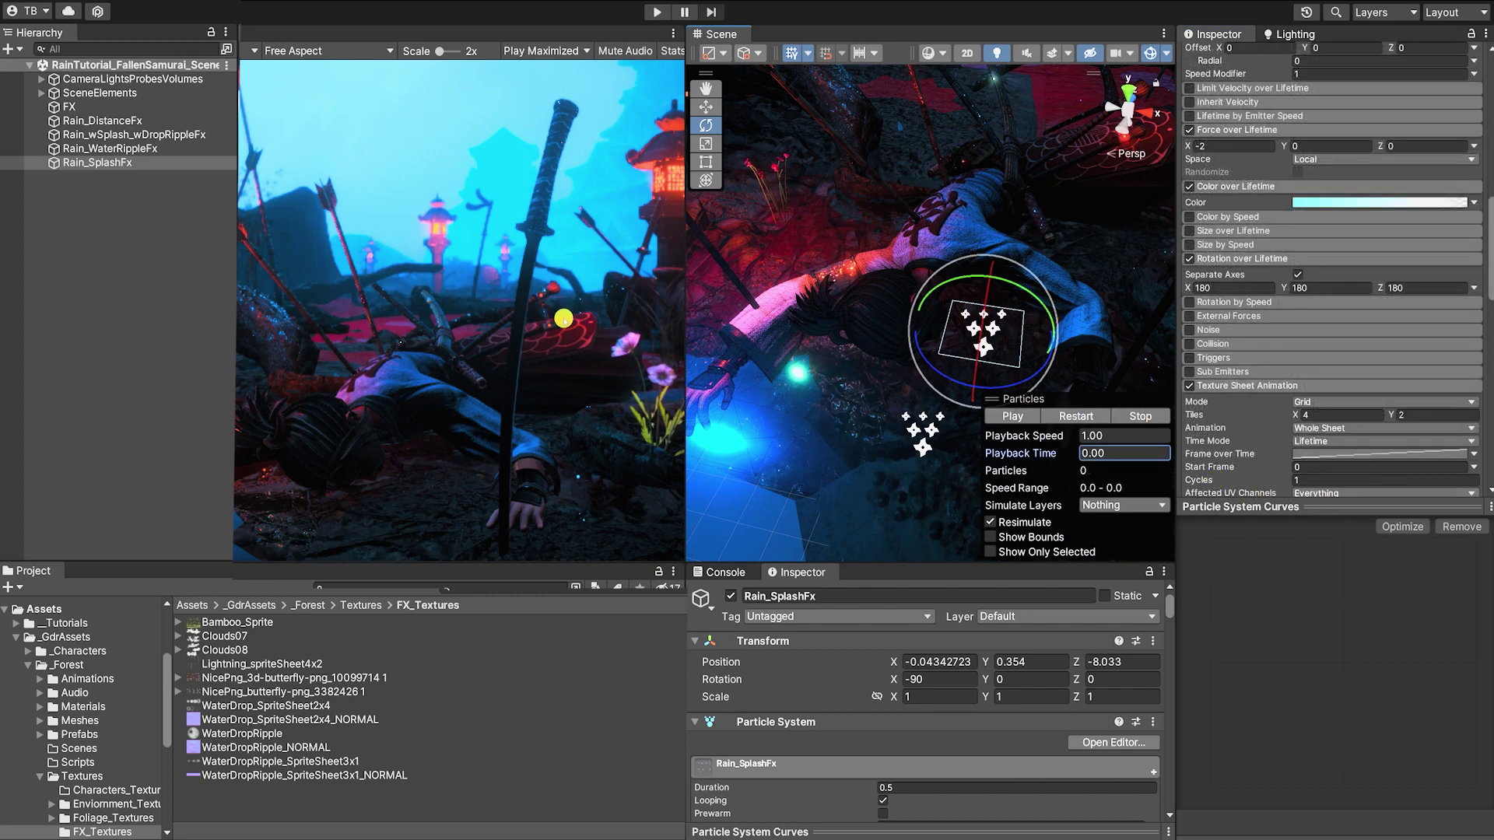
- Enable Collision on Rain_wSplash_wDropRippleFx and set its Type to World
{"action": "left_click", "coordinate": [77, 136]}
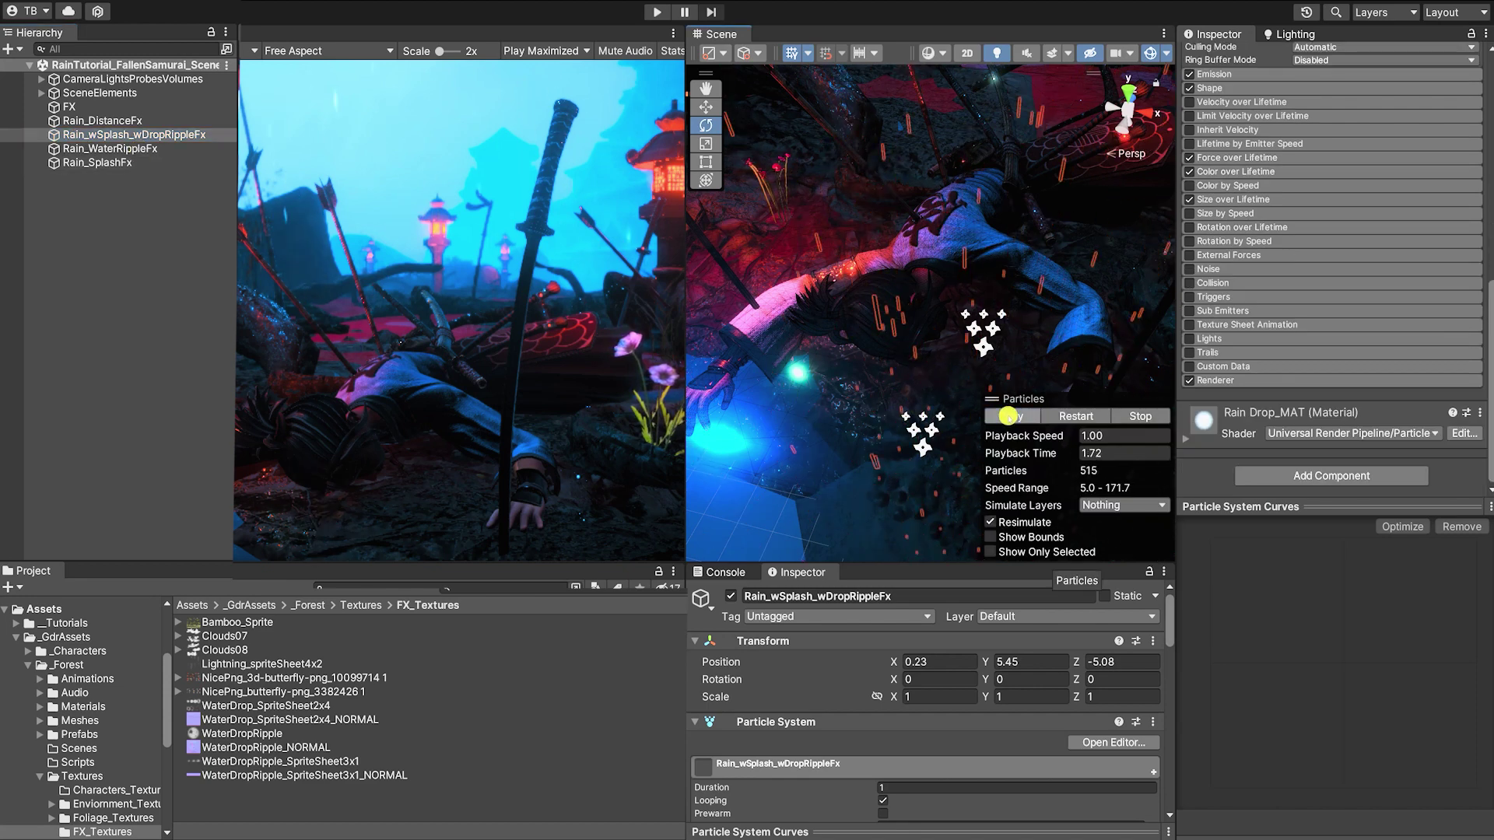
{"action": "scroll", "coordinate": [1333, 272], "scroll_direction": "up", "scroll_amount": 2}
{"action": "scroll", "coordinate": [1332, 271], "scroll_direction": "down", "scroll_amount": 1}
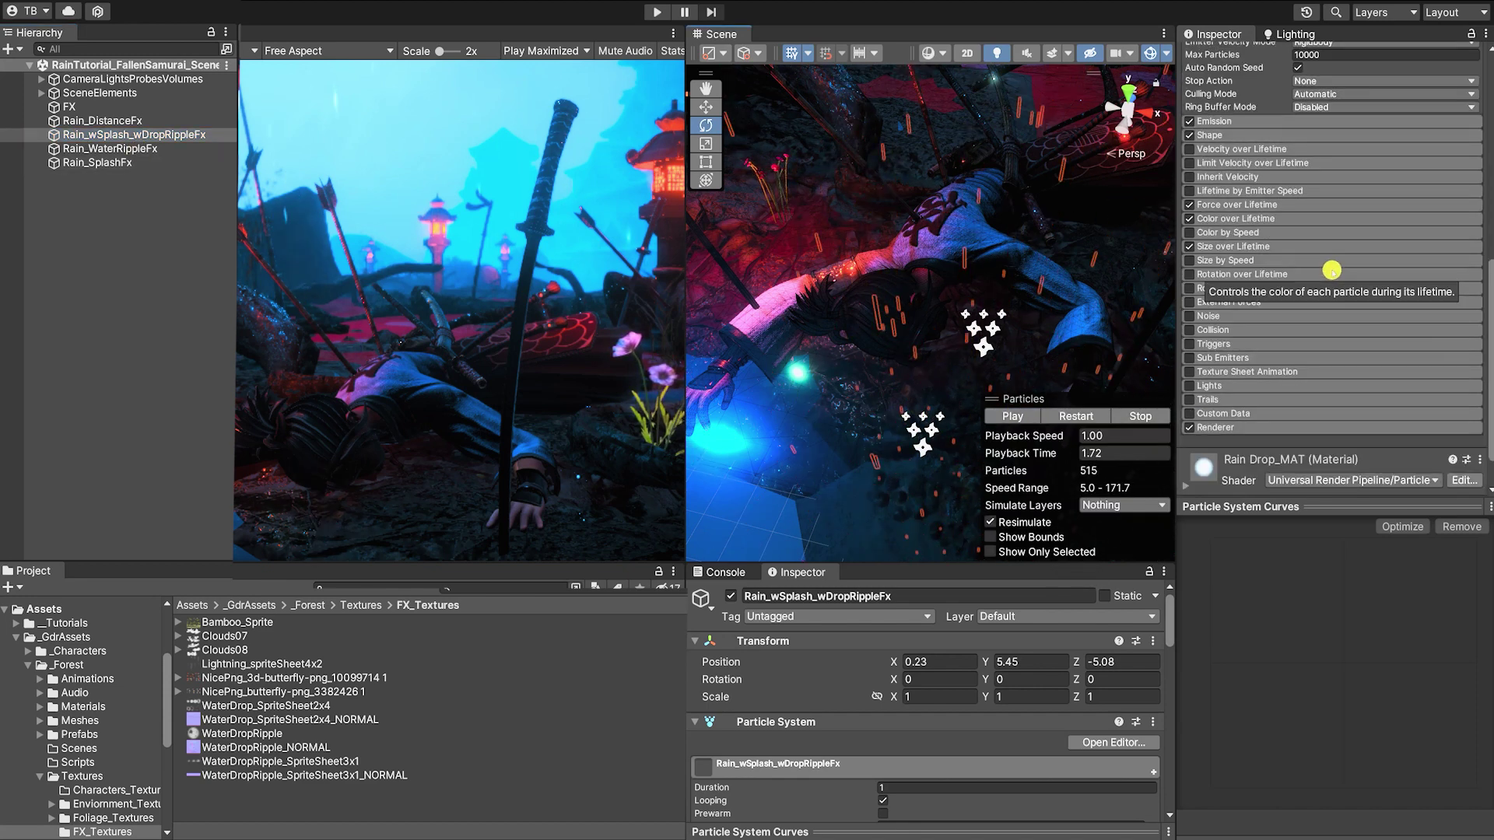
{"action": "left_click", "coordinate": [1219, 330]}
{"action": "scroll", "coordinate": [1362, 311], "scroll_direction": "down", "scroll_amount": 4}
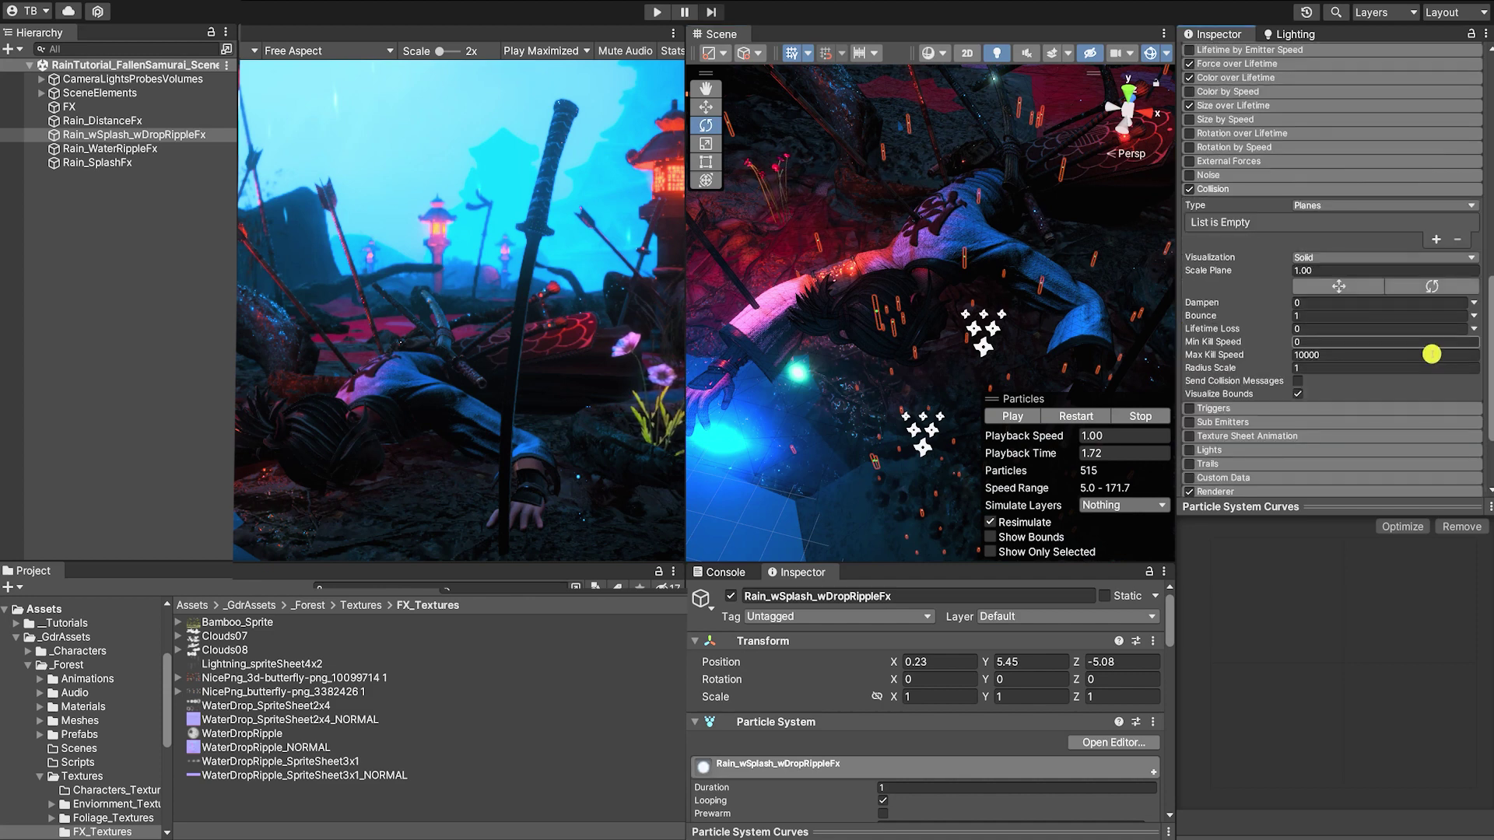
{"action": "left_click", "coordinate": [1328, 205]}
{"action": "left_click", "coordinate": [1337, 240]}
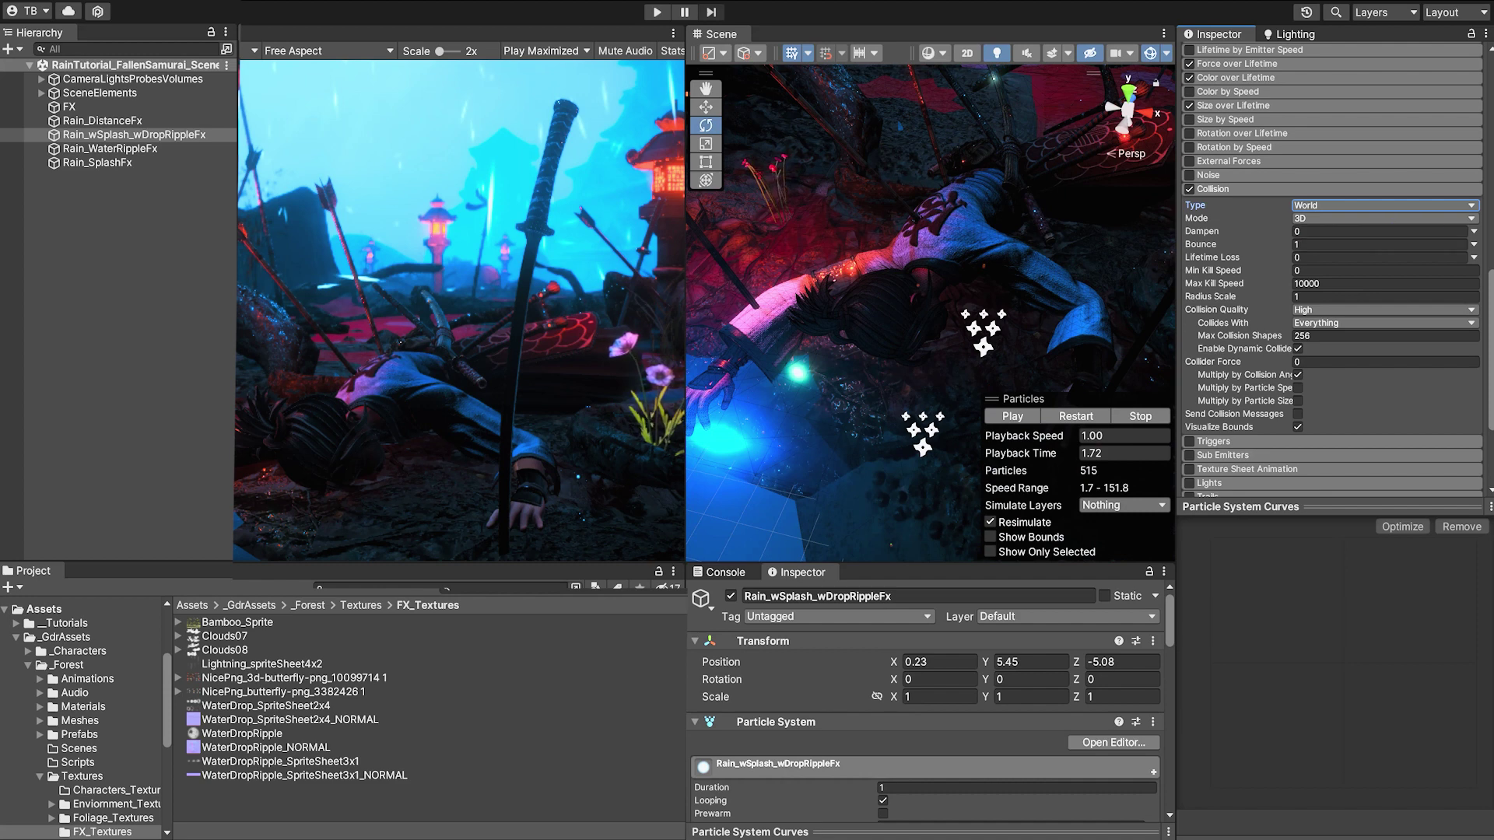
- Set the Collision Bounce to 0.2 and Lifetime Loss to 1 while previewing the rain
{"action": "type", "text": ".2"}
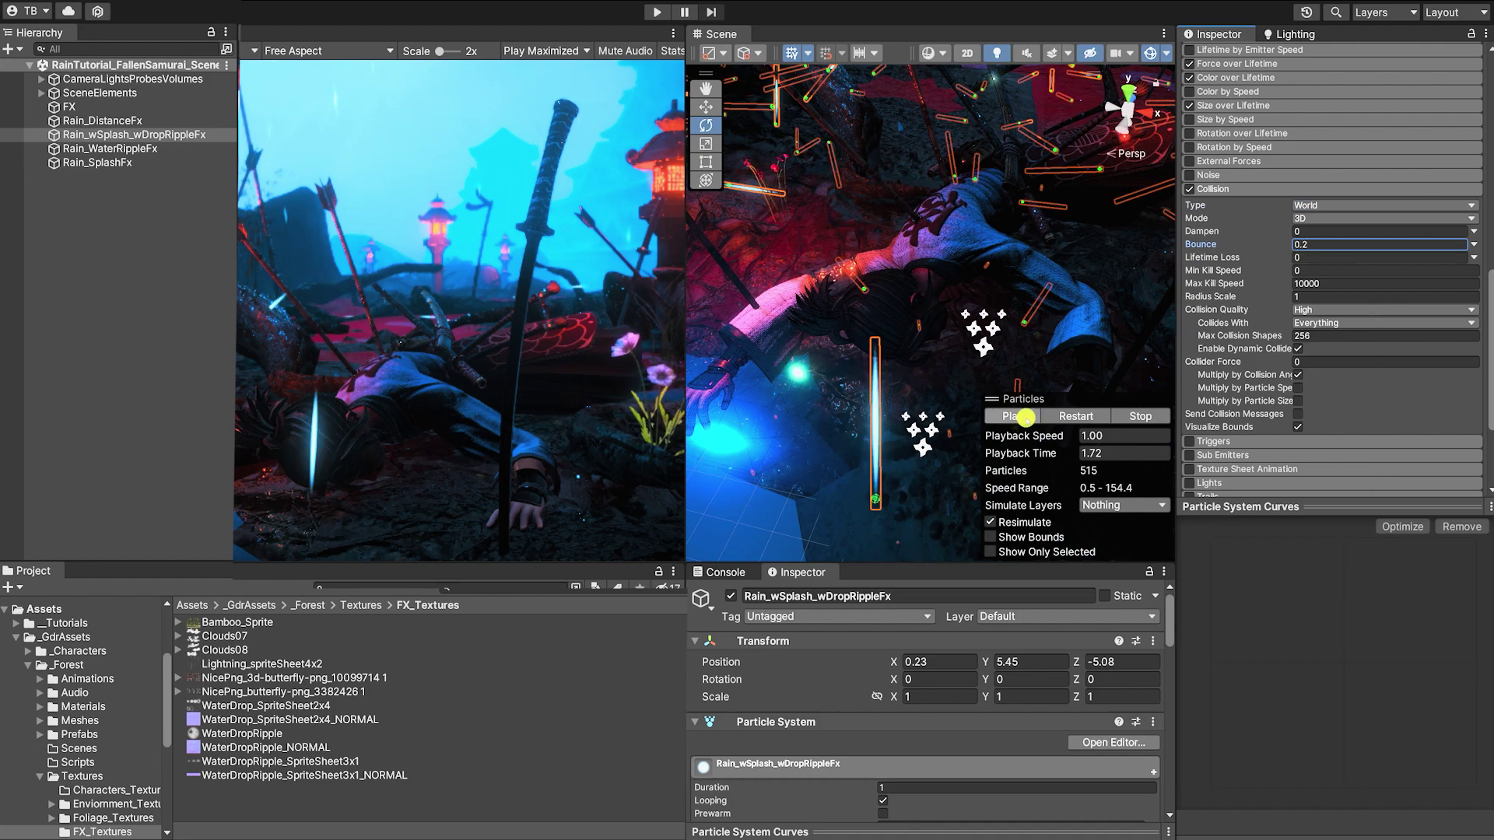
{"action": "left_click", "coordinate": [1015, 416]}
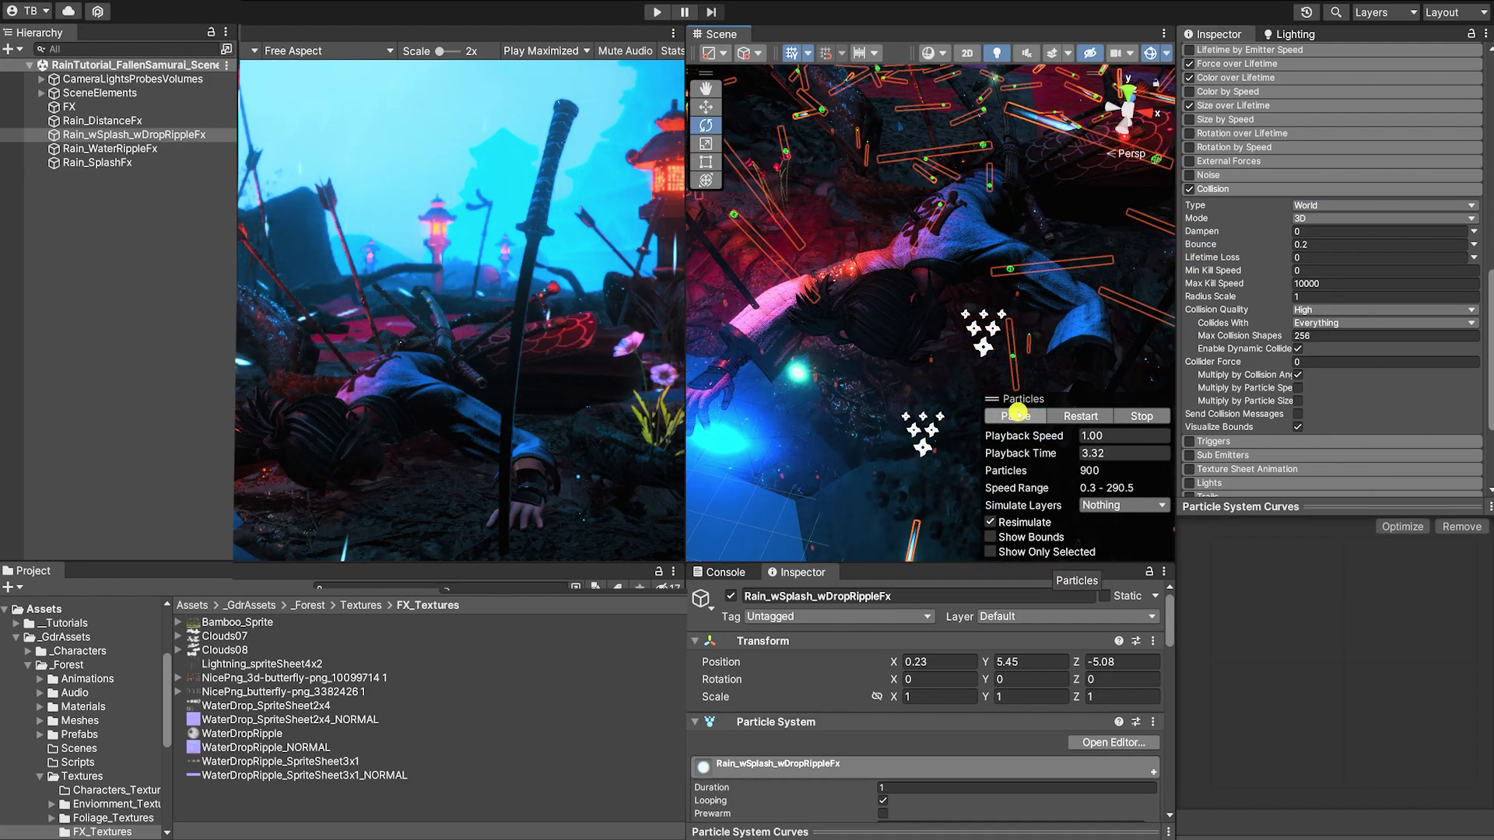
{"action": "left_click", "coordinate": [1326, 258]}
{"action": "type", "text": "1"}
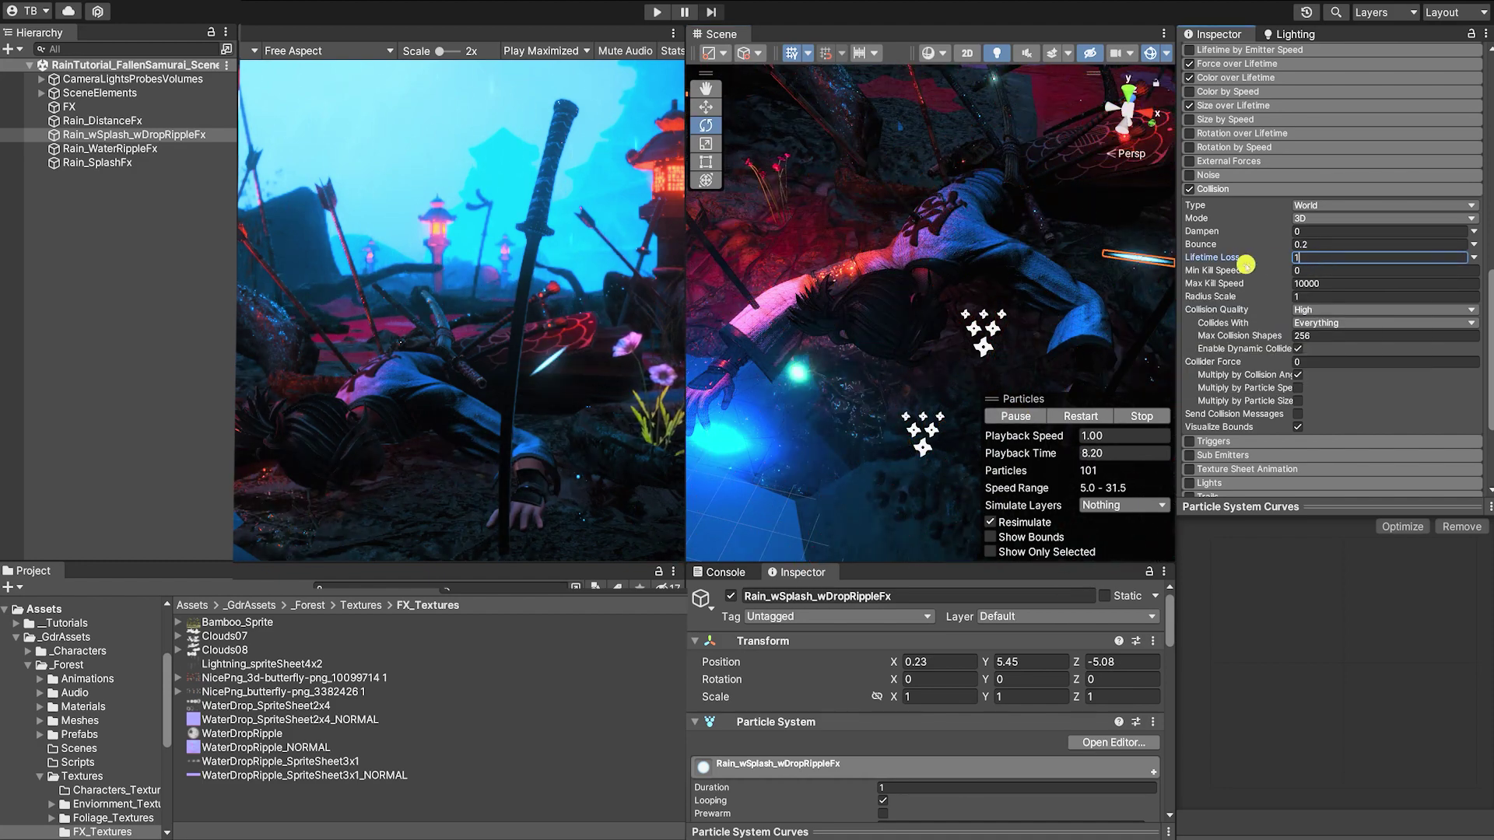
{"action": "scroll", "coordinate": [938, 293], "scroll_direction": "down", "scroll_amount": 5}
- Try a Lifetime Loss of 0, restore it to 1, and view the colliding rain from a higher angle
{"action": "mouse_move", "coordinate": [931, 351]}
{"action": "left_mouse_down", "text": "alt"}
{"action": "mouse_move", "coordinate": [937, 207]}
{"action": "mouse_move", "coordinate": [920, 330]}
{"action": "left_mouse_up", "text": "alt"}
{"action": "left_click", "coordinate": [1326, 257]}
{"action": "type", "text": "01"}
{"action": "key", "text": "Tab"}
{"action": "left_click_drag", "start_coordinate": [964, 228], "coordinate": [967, 380], "text": "alt"}
{"action": "left_click", "coordinate": [1017, 418]}
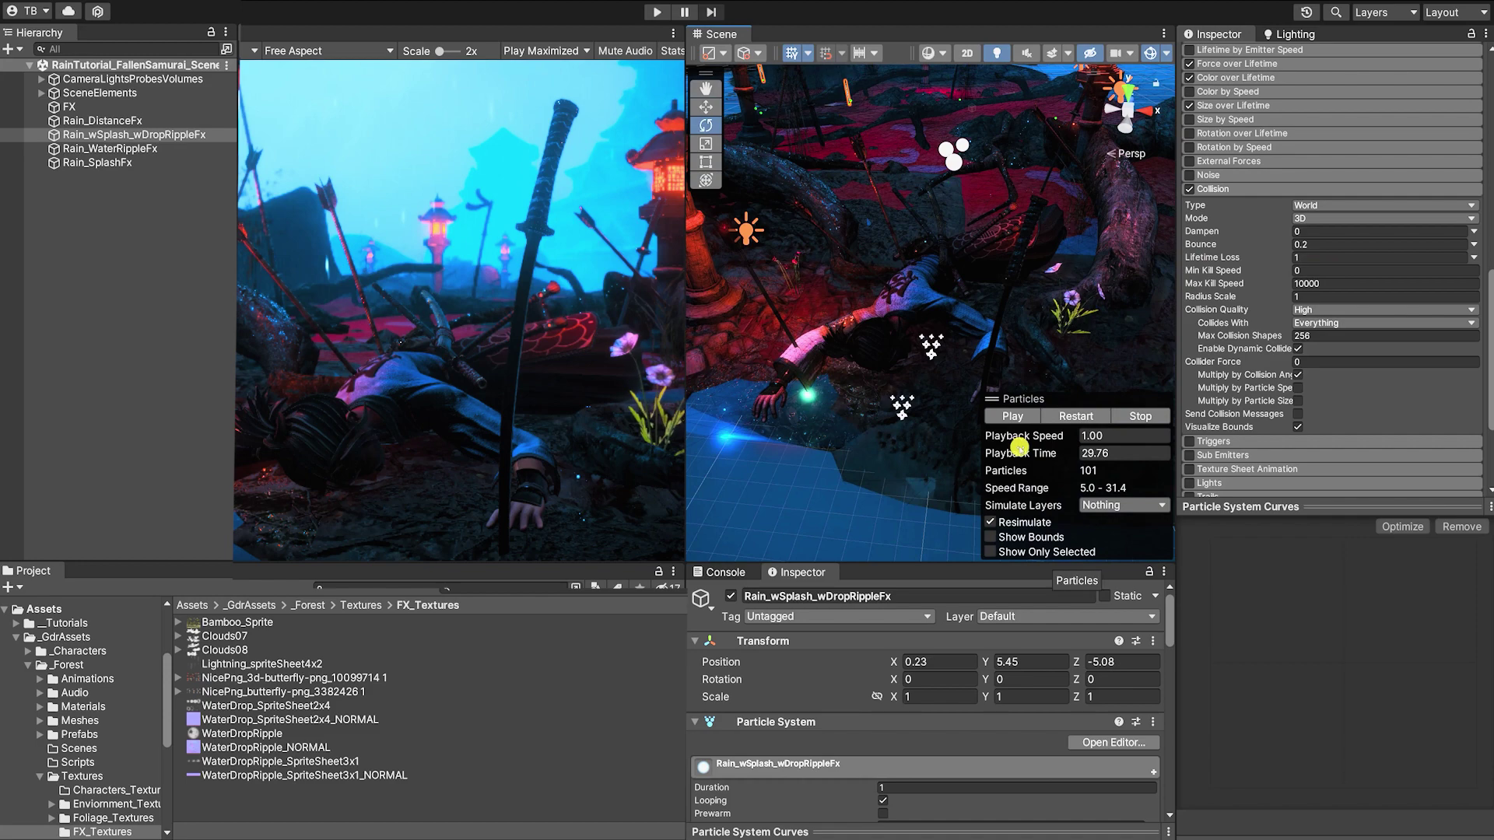
- Set the Collision Quality to Medium (Static Colliders) and preview the rain hitting the ground
{"action": "left_click", "coordinate": [1007, 418]}
{"action": "left_click", "coordinate": [1327, 307]}
{"action": "left_click", "coordinate": [1344, 344]}
{"action": "left_click_drag", "start_coordinate": [947, 350], "coordinate": [978, 231], "text": "alt"}
{"action": "scroll", "coordinate": [957, 233], "scroll_direction": "down", "scroll_amount": 5}
- Try the Low (Static Colliders) Collision Quality and view the rain over the island
{"action": "left_click", "coordinate": [1327, 310]}
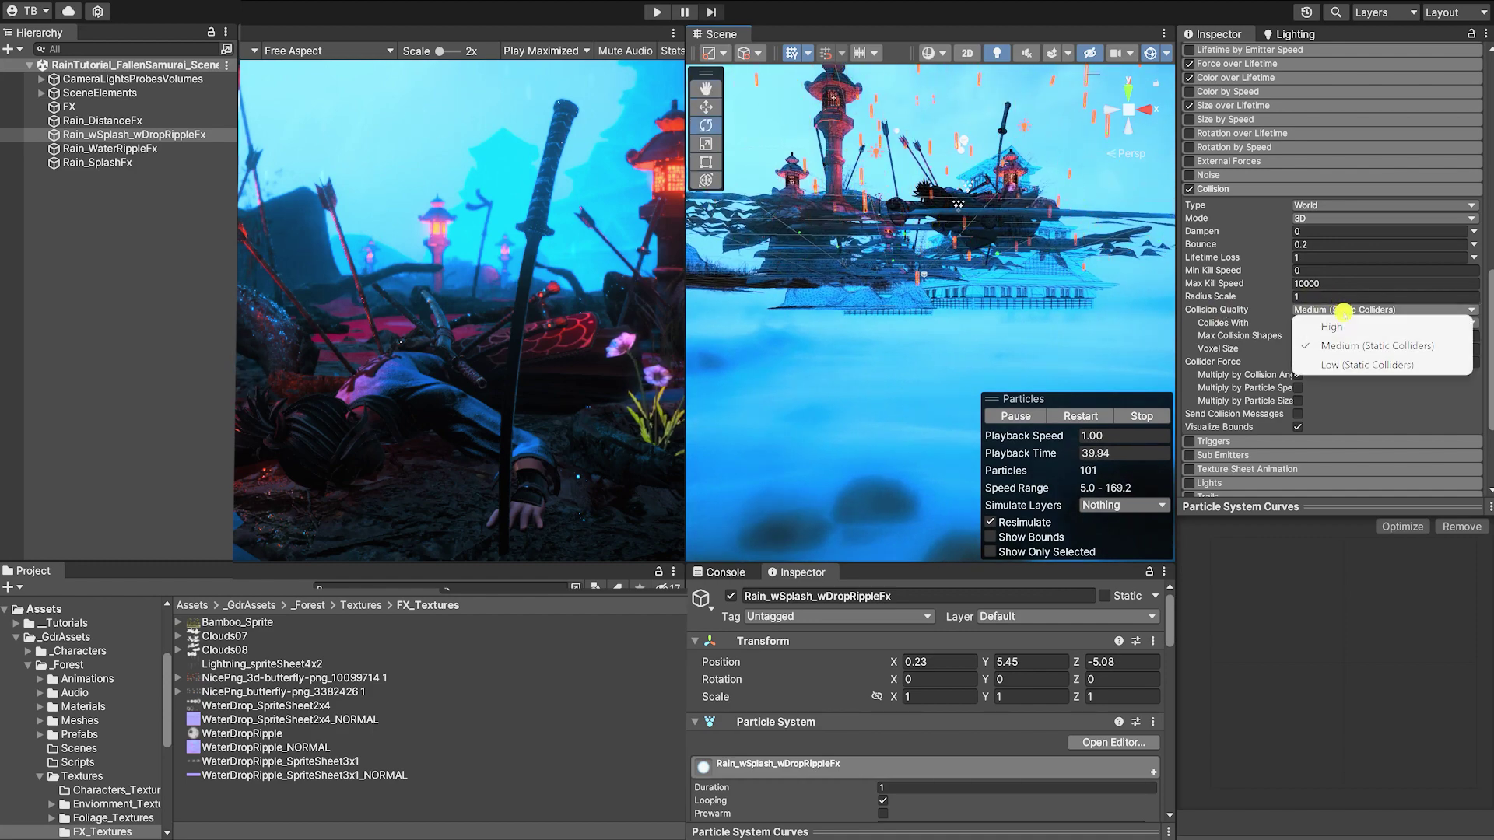
{"action": "left_click", "coordinate": [1350, 360]}
{"action": "right_click_drag", "start_coordinate": [944, 294], "coordinate": [844, 433]}
- Set Lifetime Loss to 0 to compare the rain's collisions across the island, and return it to 1
{"action": "left_click", "coordinate": [1315, 257]}
{"action": "type", "text": "0"}
{"action": "left_click_drag", "start_coordinate": [1013, 317], "coordinate": [1074, 399], "text": "alt"}
{"action": "right_click_drag", "start_coordinate": [1074, 399], "coordinate": [1082, 404]}
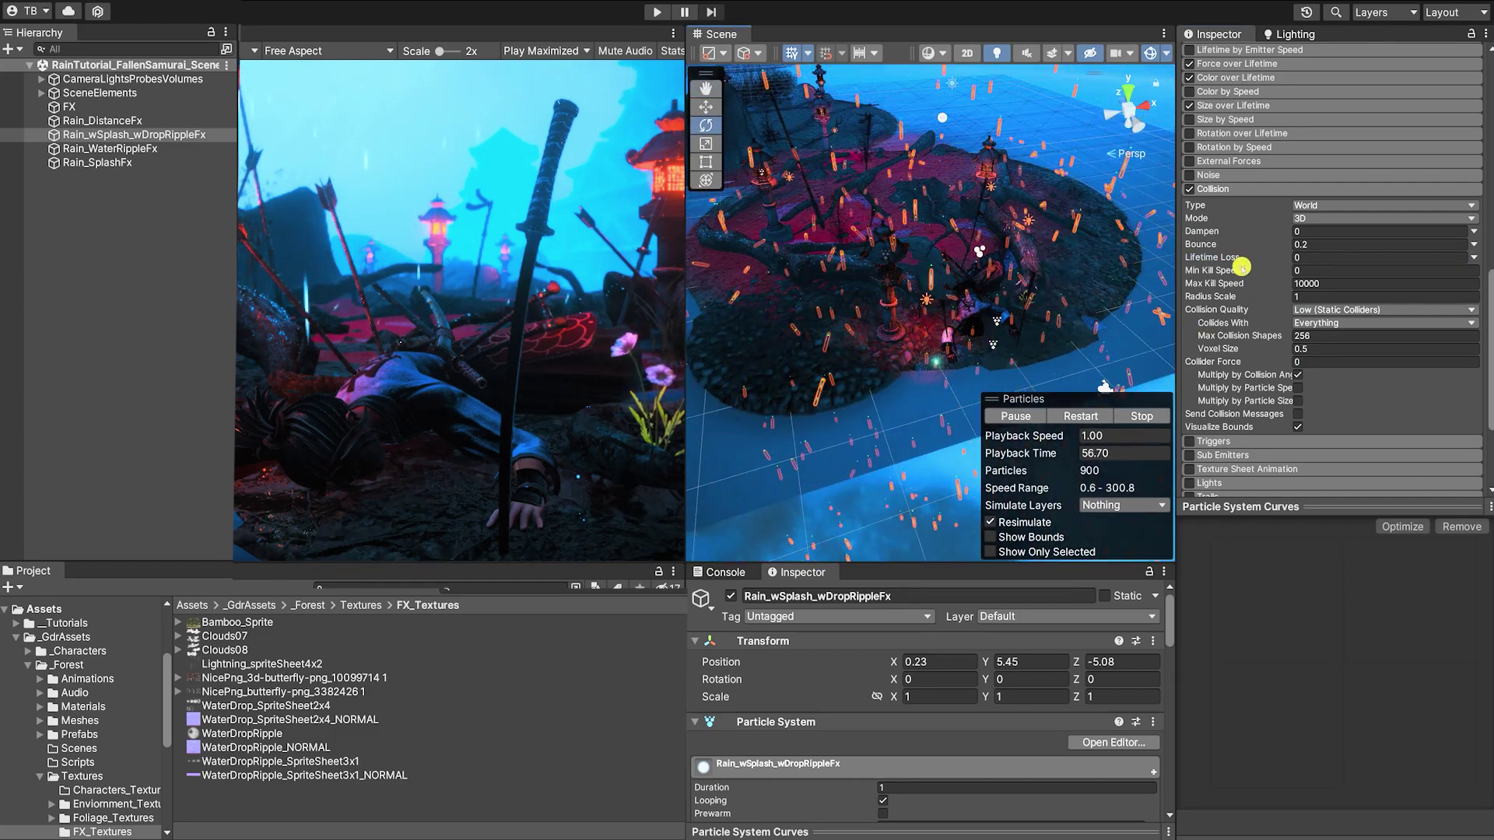
{"action": "left_click", "coordinate": [1323, 257]}
{"action": "type", "text": "1"}
{"action": "key", "text": "Return"}
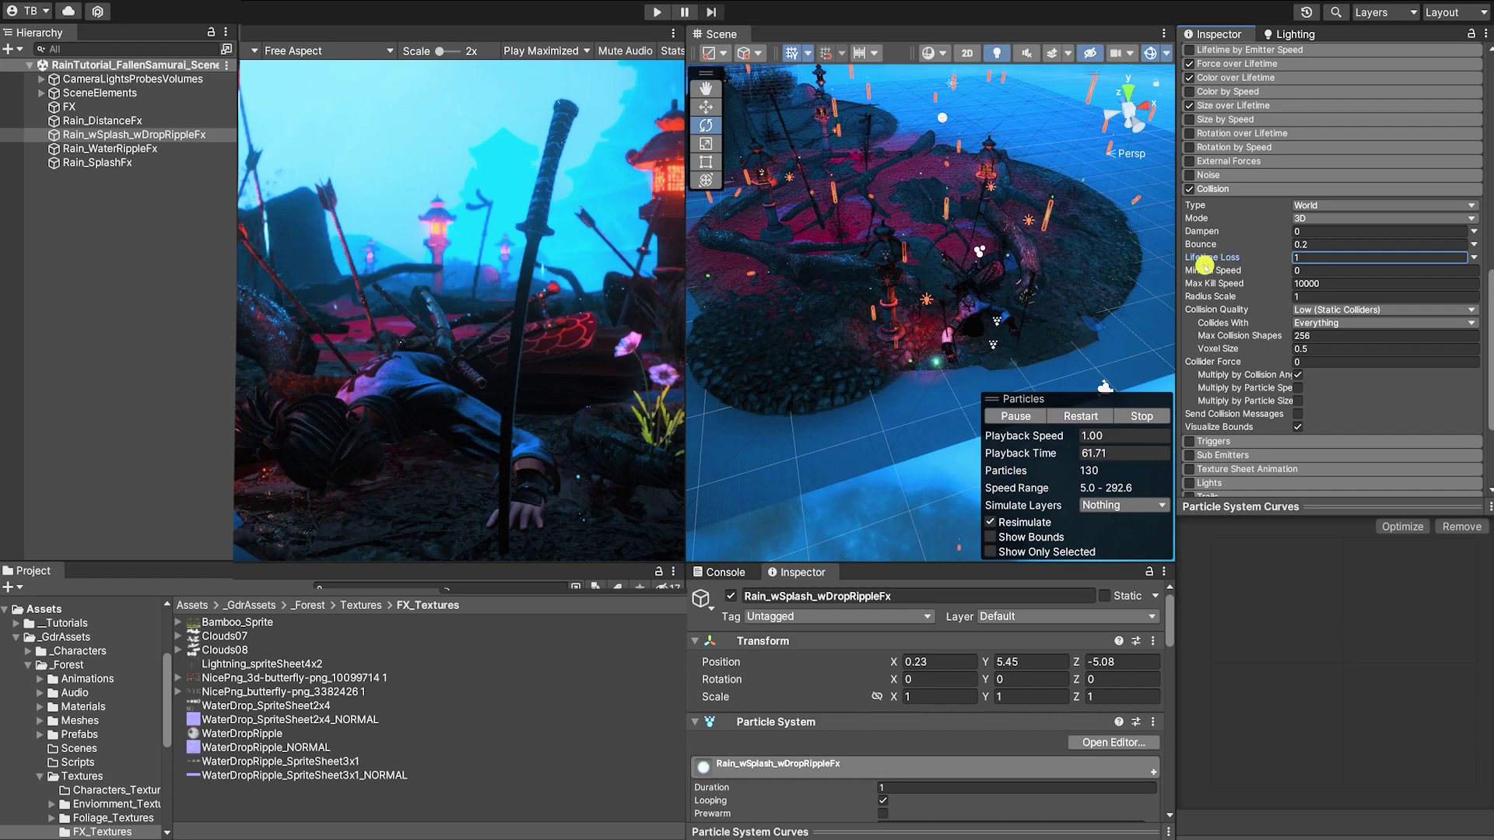
- Switch the Collision Quality back to Medium (Static Colliders) and view the rain from water level
{"action": "right_click_drag", "start_coordinate": [991, 256], "coordinate": [939, 159]}
{"action": "left_click", "coordinate": [1328, 309]}
{"action": "left_click", "coordinate": [1327, 327]}
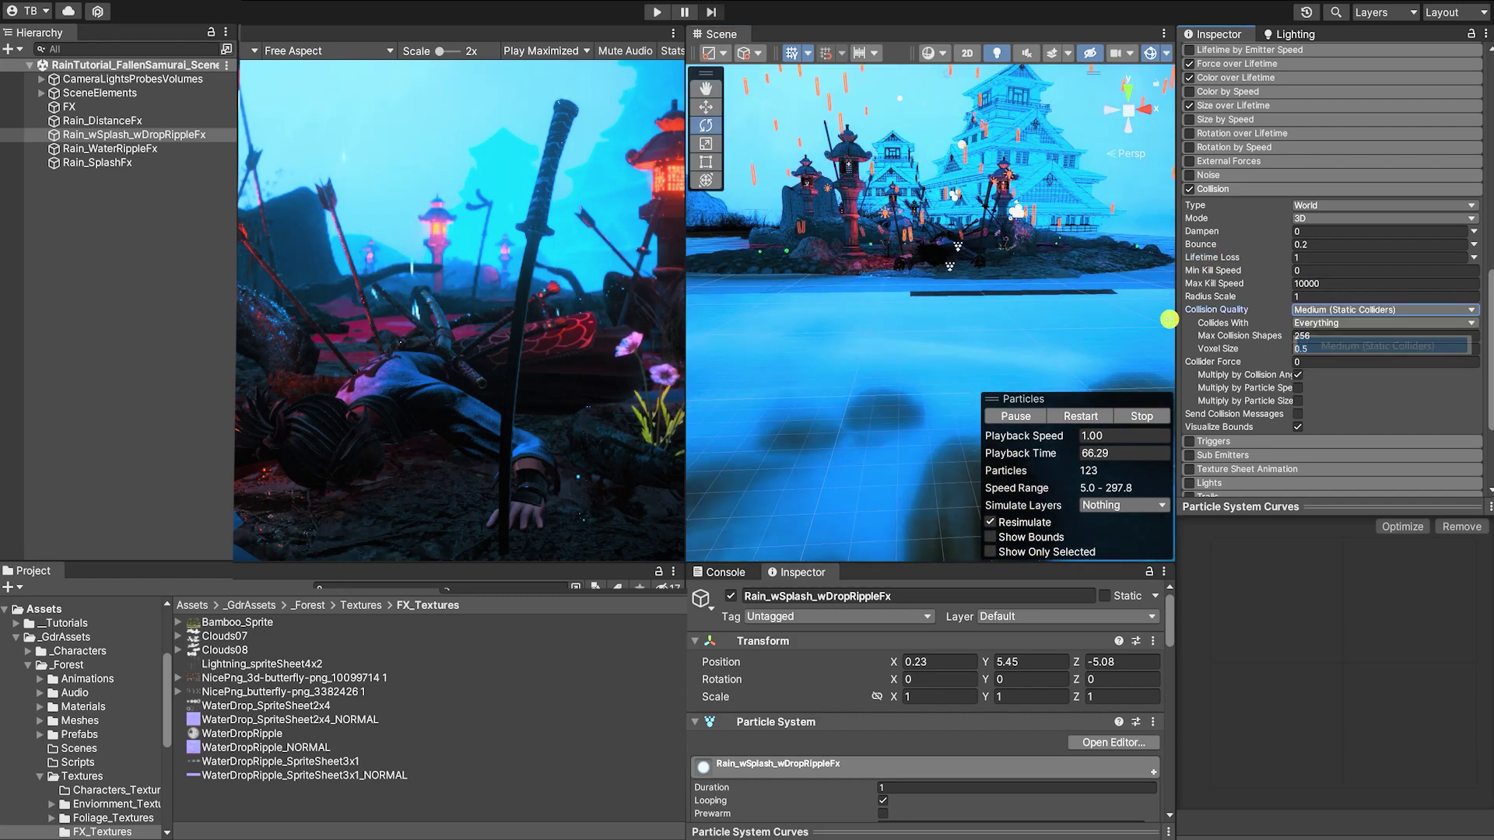
- Set the rain's Collision Quality to High and pause the particle playback over the island
{"action": "right_click_drag", "start_coordinate": [1142, 313], "coordinate": [962, 288]}
{"action": "left_click_drag", "start_coordinate": [963, 288], "coordinate": [1113, 320], "text": "alt"}
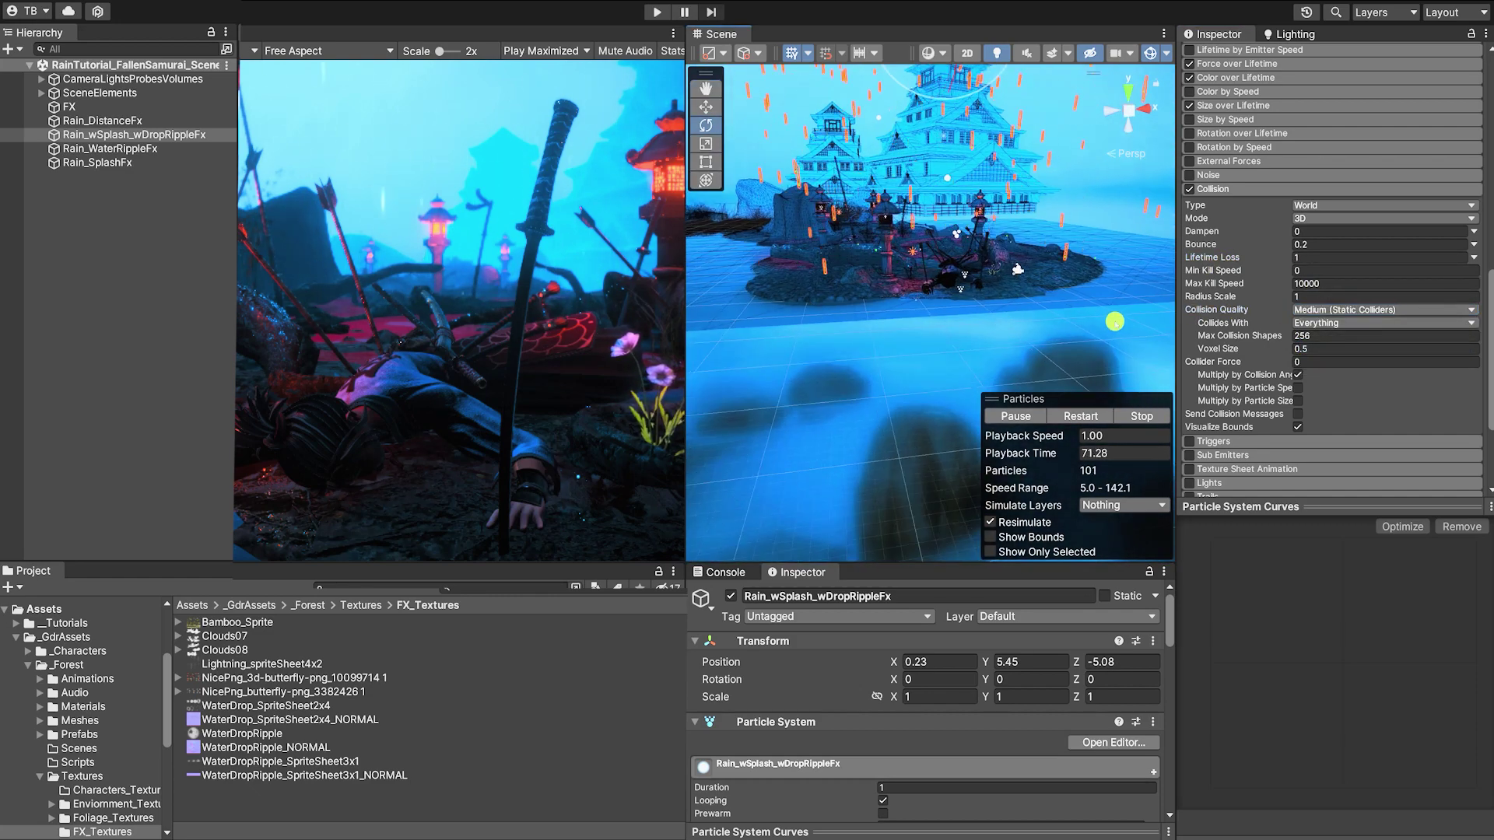
{"action": "left_click", "coordinate": [1327, 309]}
{"action": "left_click", "coordinate": [1326, 323]}
{"action": "right_click_drag", "start_coordinate": [1150, 323], "coordinate": [996, 417]}
{"action": "left_click", "coordinate": [1019, 416]}
{"action": "left_click_drag", "start_coordinate": [1024, 447], "coordinate": [1006, 440]}
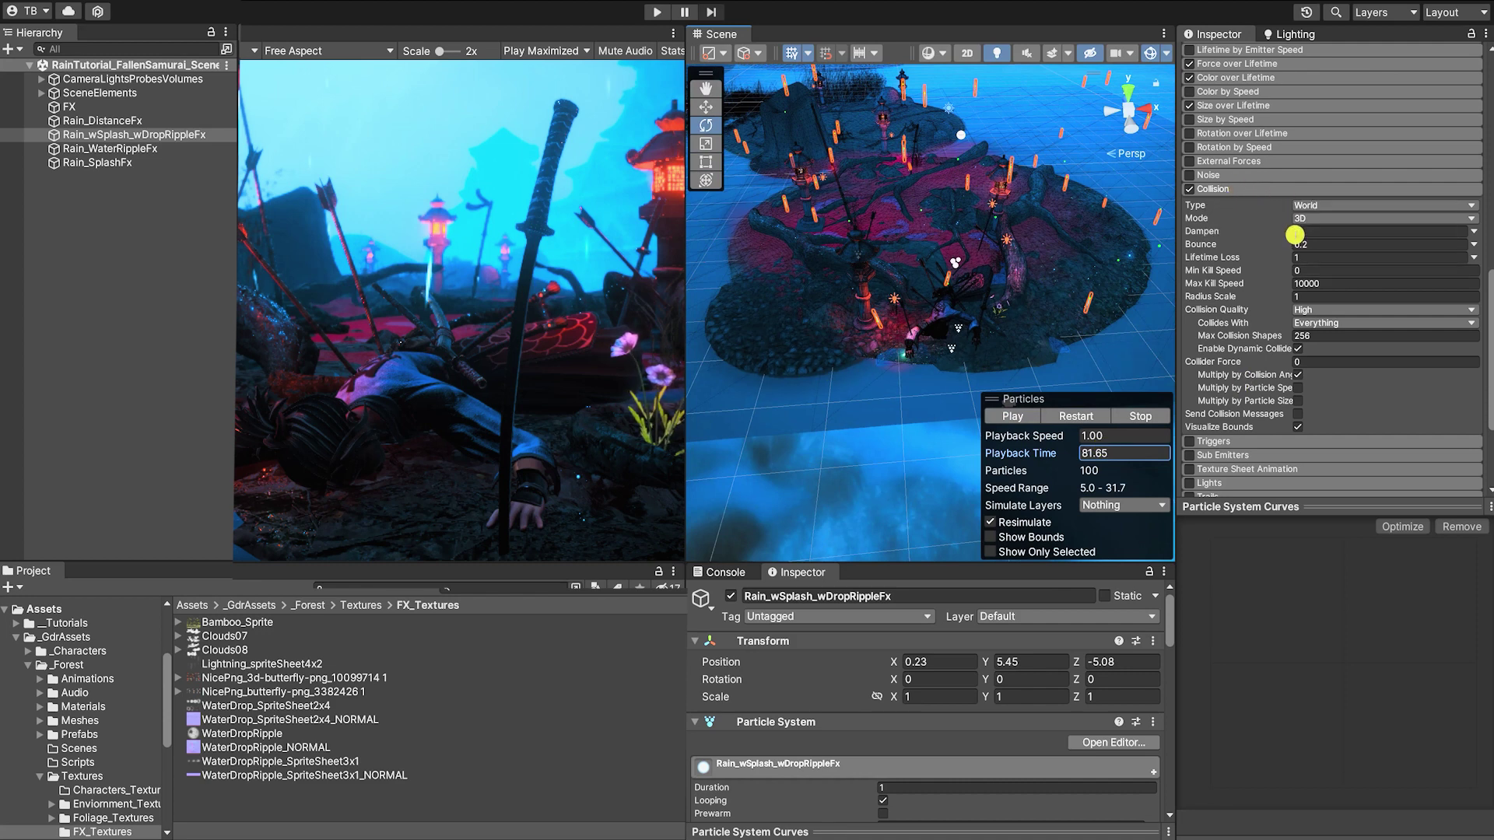
- Enable the Sub Emitters module on Rain_wSplash_wDropRippleFx and expand its settings
{"action": "scroll", "coordinate": [1243, 319], "scroll_direction": "down", "scroll_amount": 3}
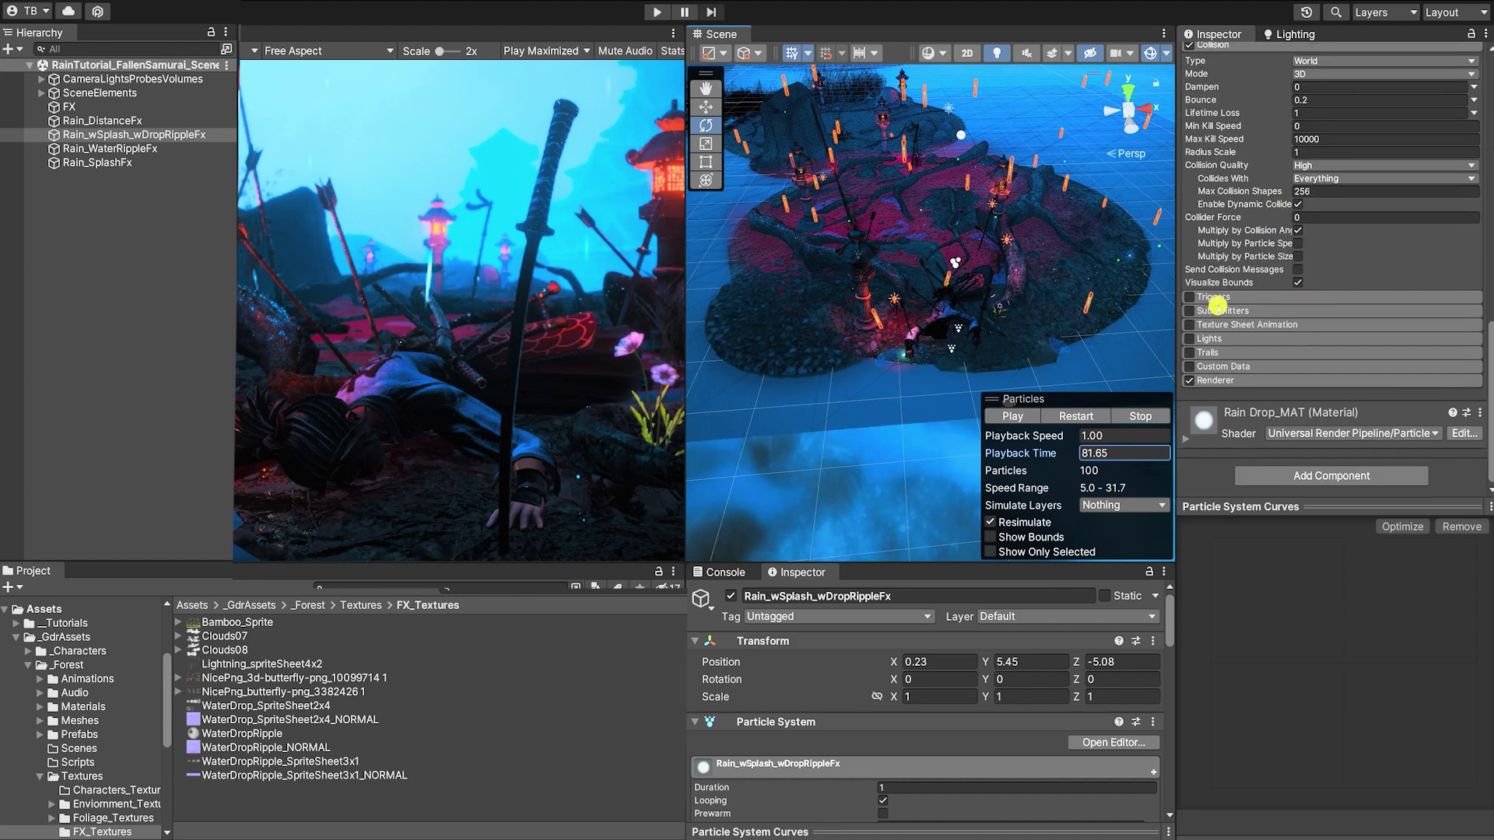
{"action": "left_click", "coordinate": [1189, 310]}
{"action": "left_click", "coordinate": [1233, 310]}
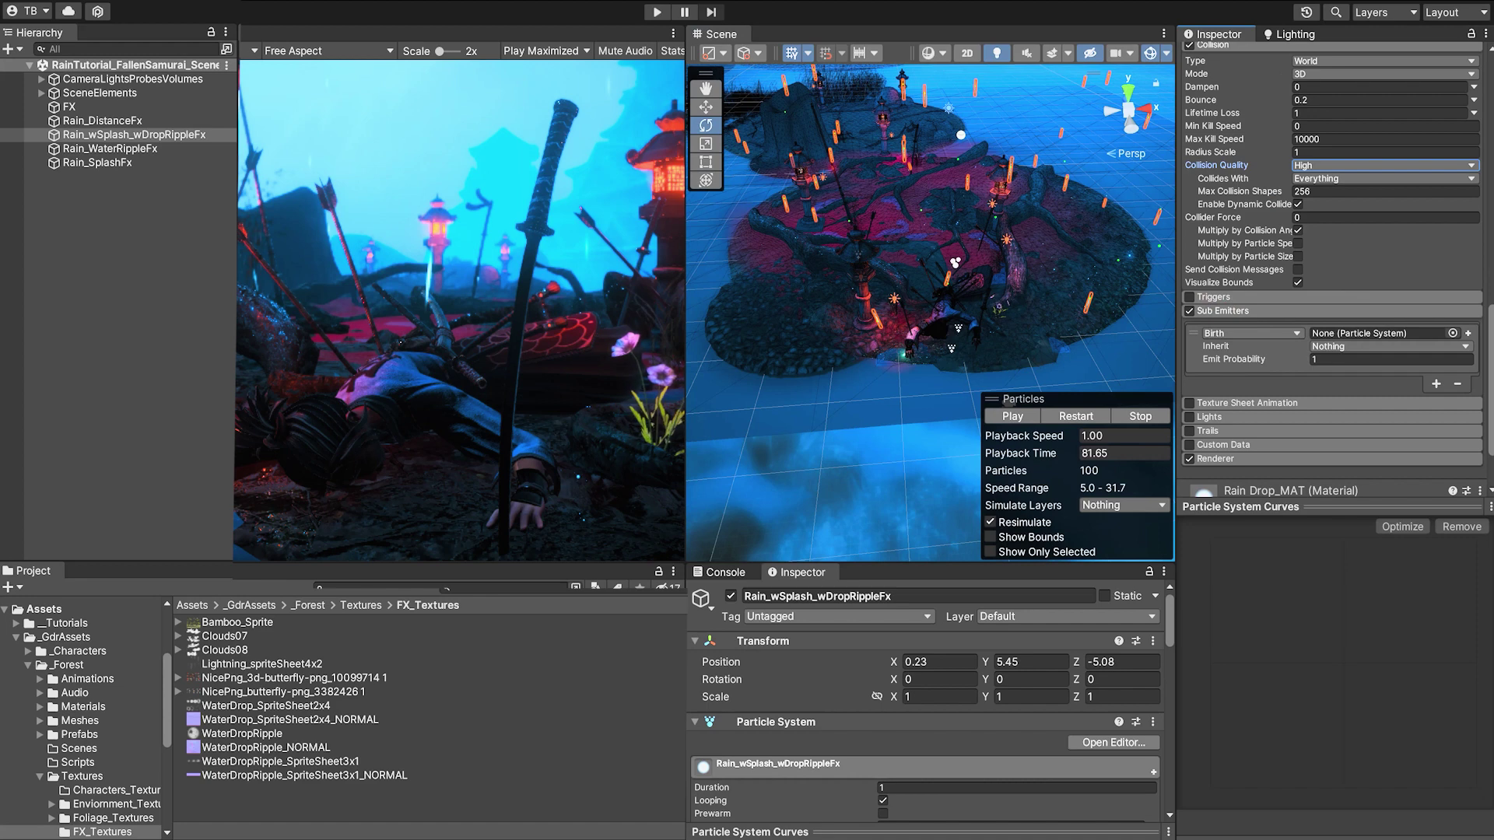
{"action": "scroll", "coordinate": [1330, 273], "scroll_direction": "down", "scroll_amount": 2}
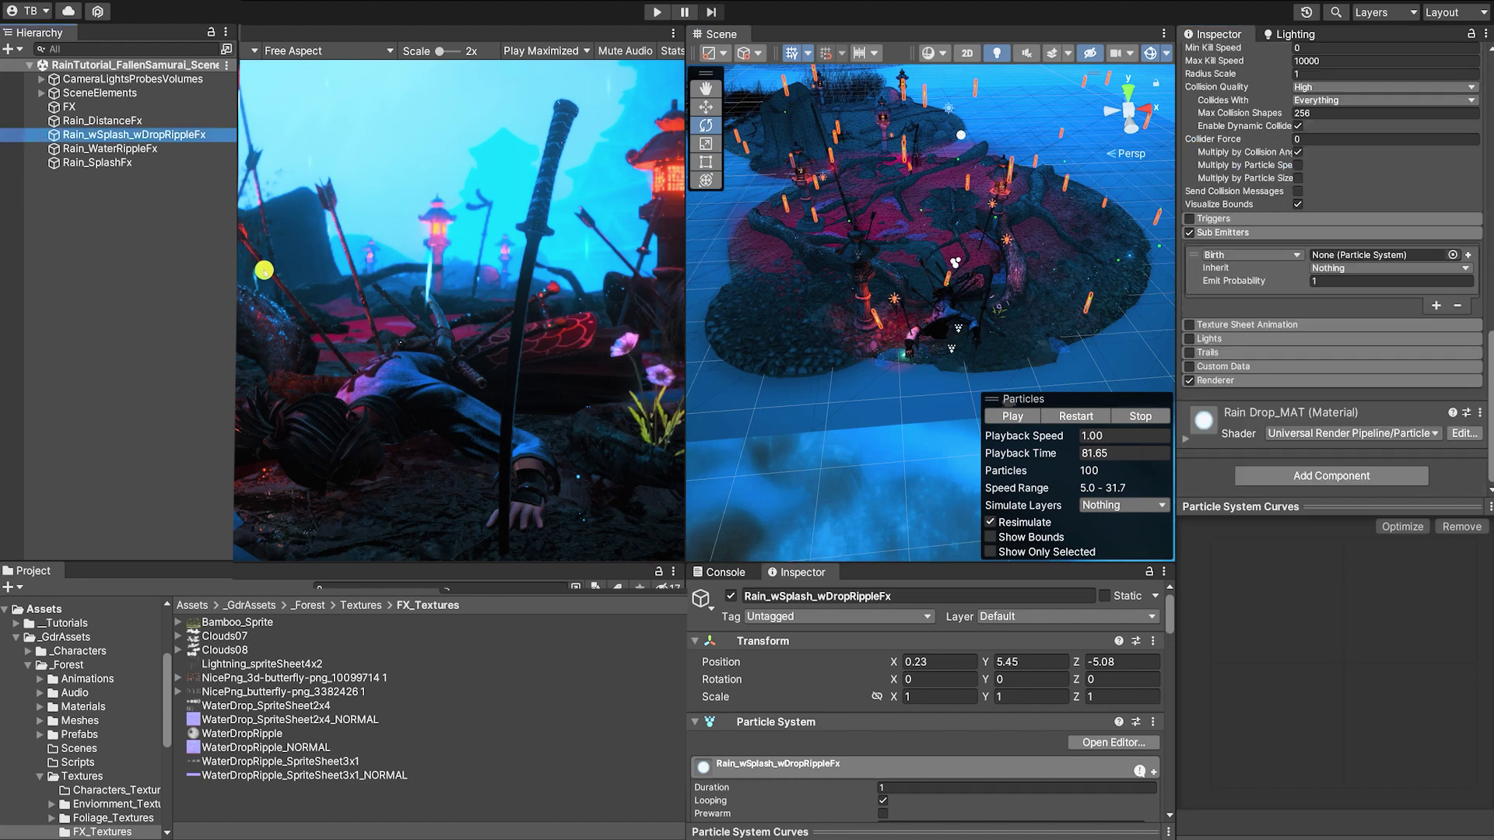
- Parent Rain_WaterRippleFx and Rain_SplashFx under Rain_wSplash_wDropRippleFx in the scene hierarchy
{"action": "left_click_drag", "start_coordinate": [111, 148], "coordinate": [106, 139]}
{"action": "left_click", "coordinate": [106, 161]}
{"action": "left_click", "coordinate": [122, 138]}
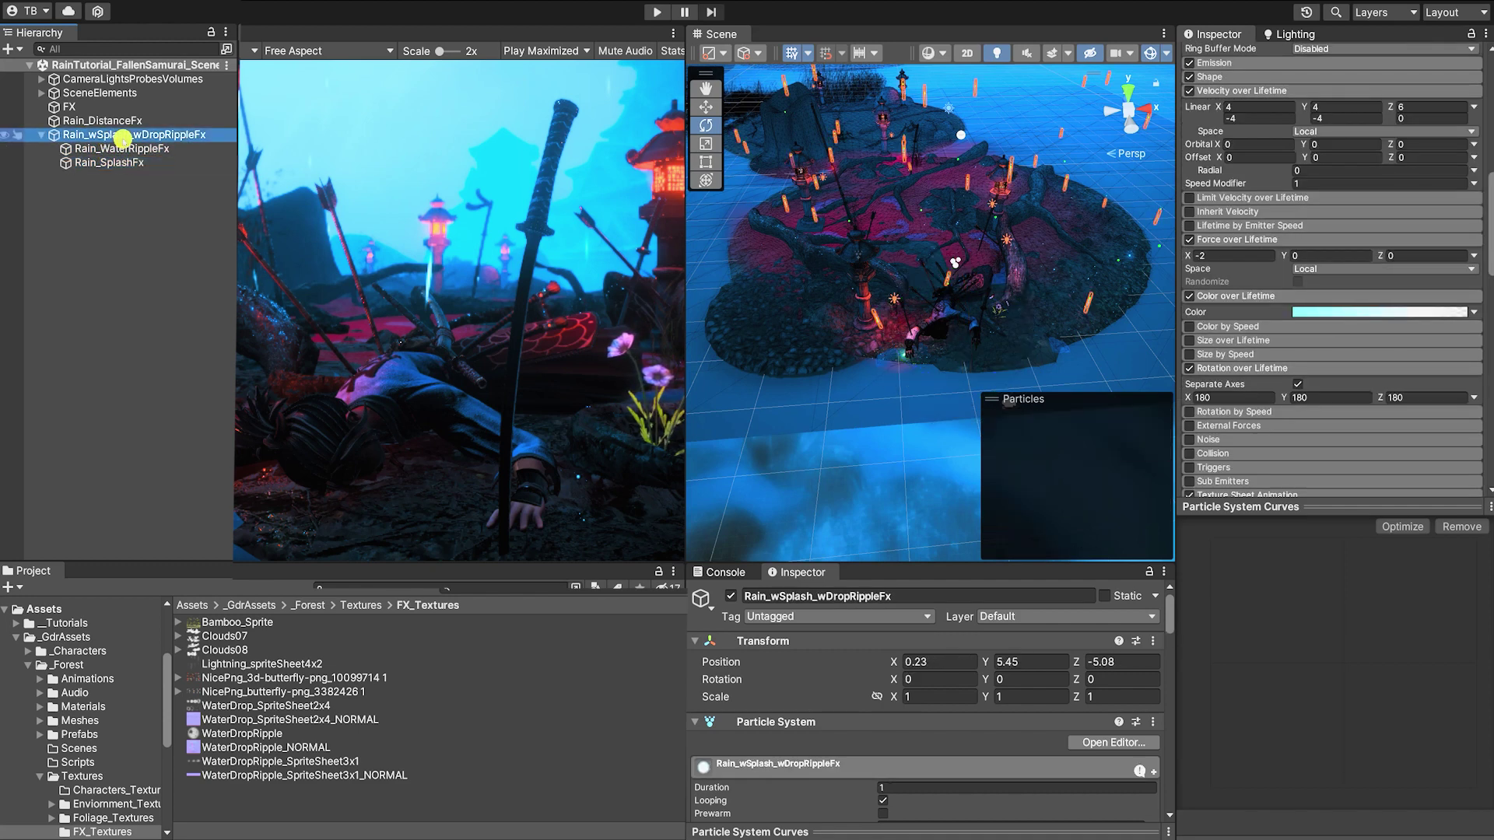
- Add a second sub-emitter slot to Rain_wSplash_wDropRippleFx and assign Rain_WaterRippleFx to the first slot and Rain_SplashFx to the second
{"action": "scroll", "coordinate": [1387, 275], "scroll_direction": "down", "scroll_amount": 10}
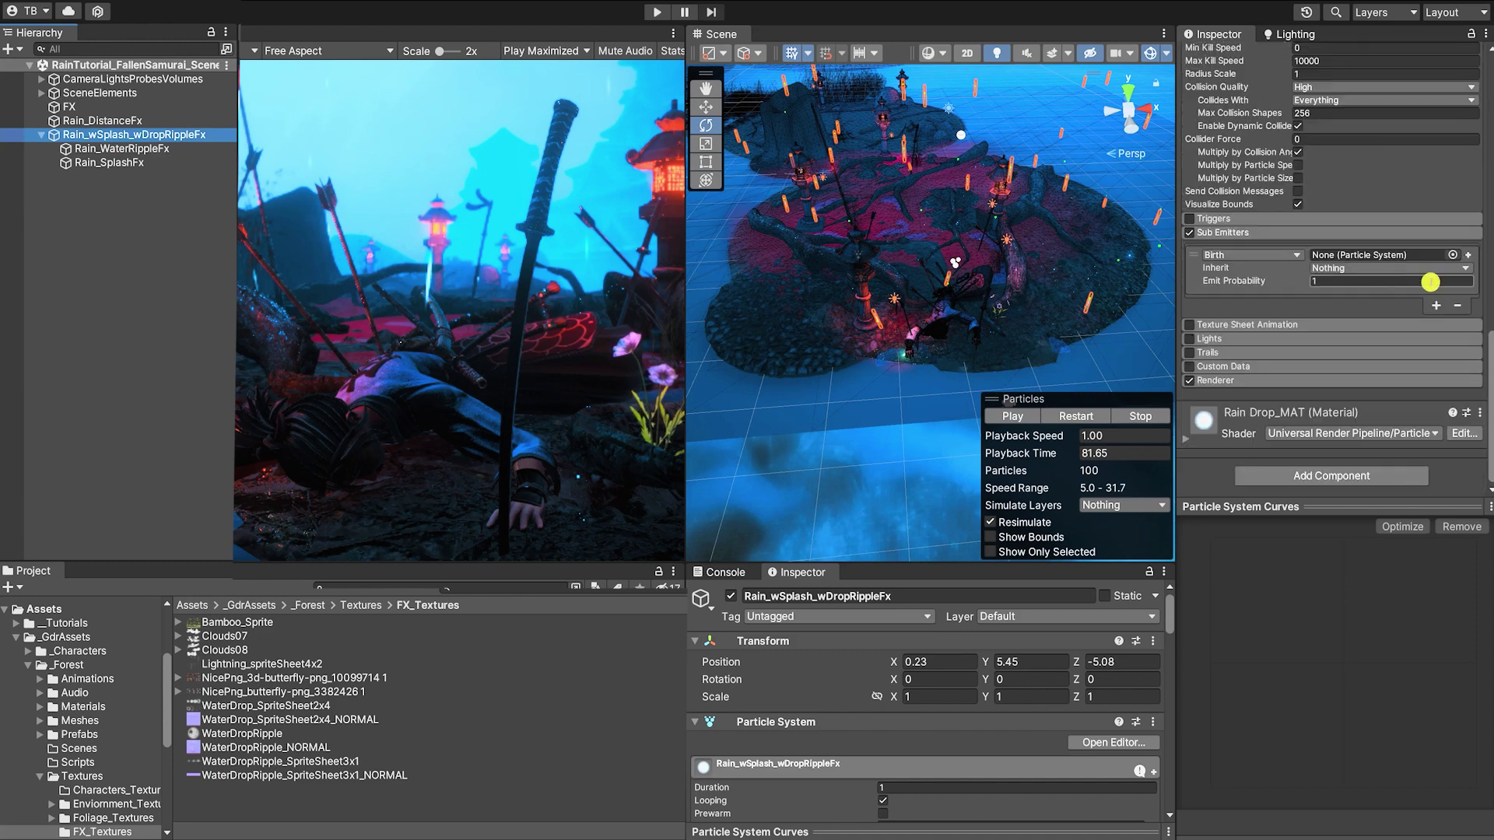
{"action": "left_click", "coordinate": [1436, 305]}
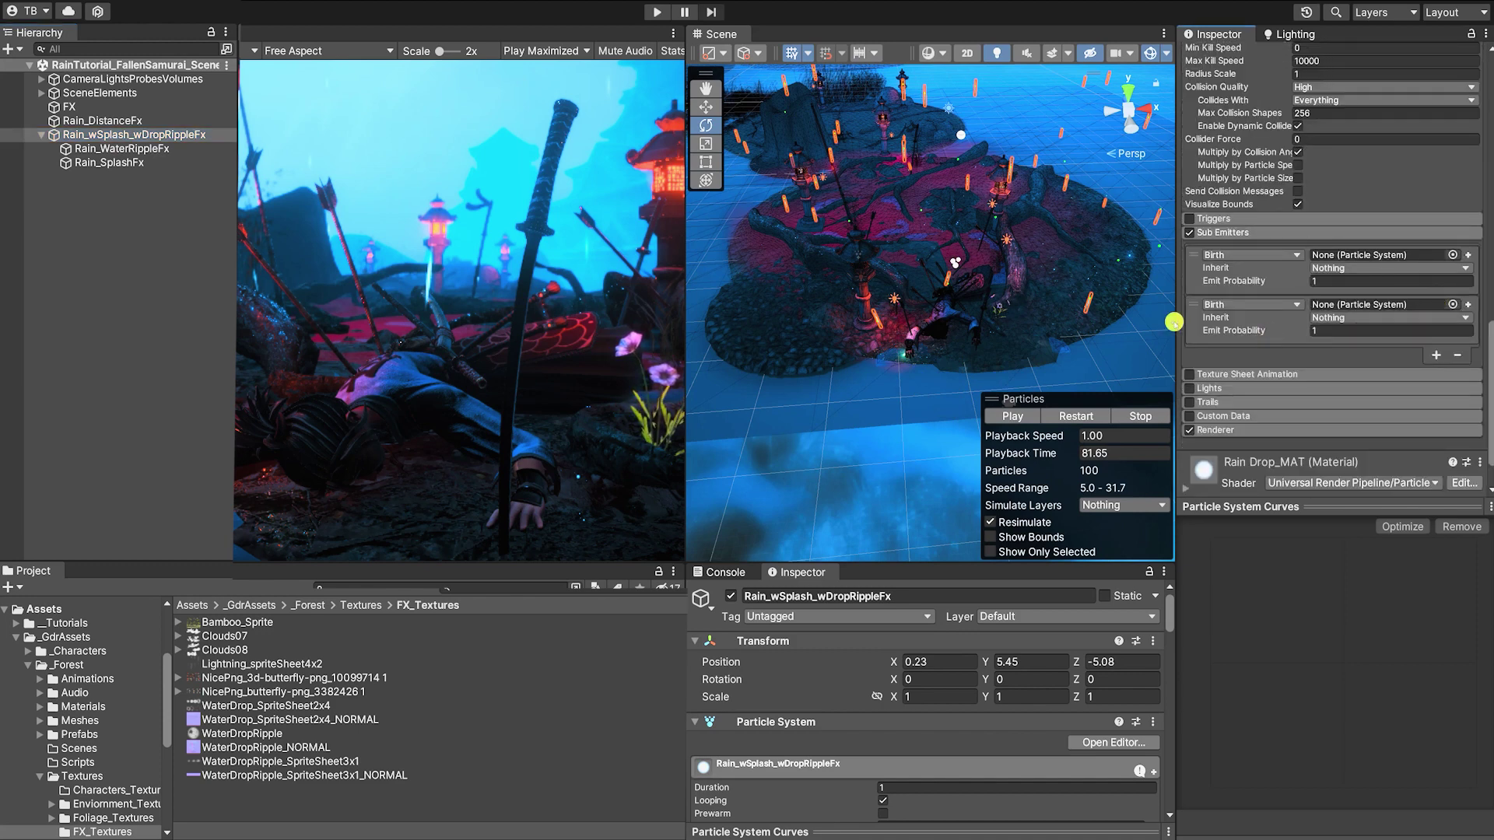
{"action": "left_click_drag", "start_coordinate": [141, 148], "coordinate": [1337, 259]}
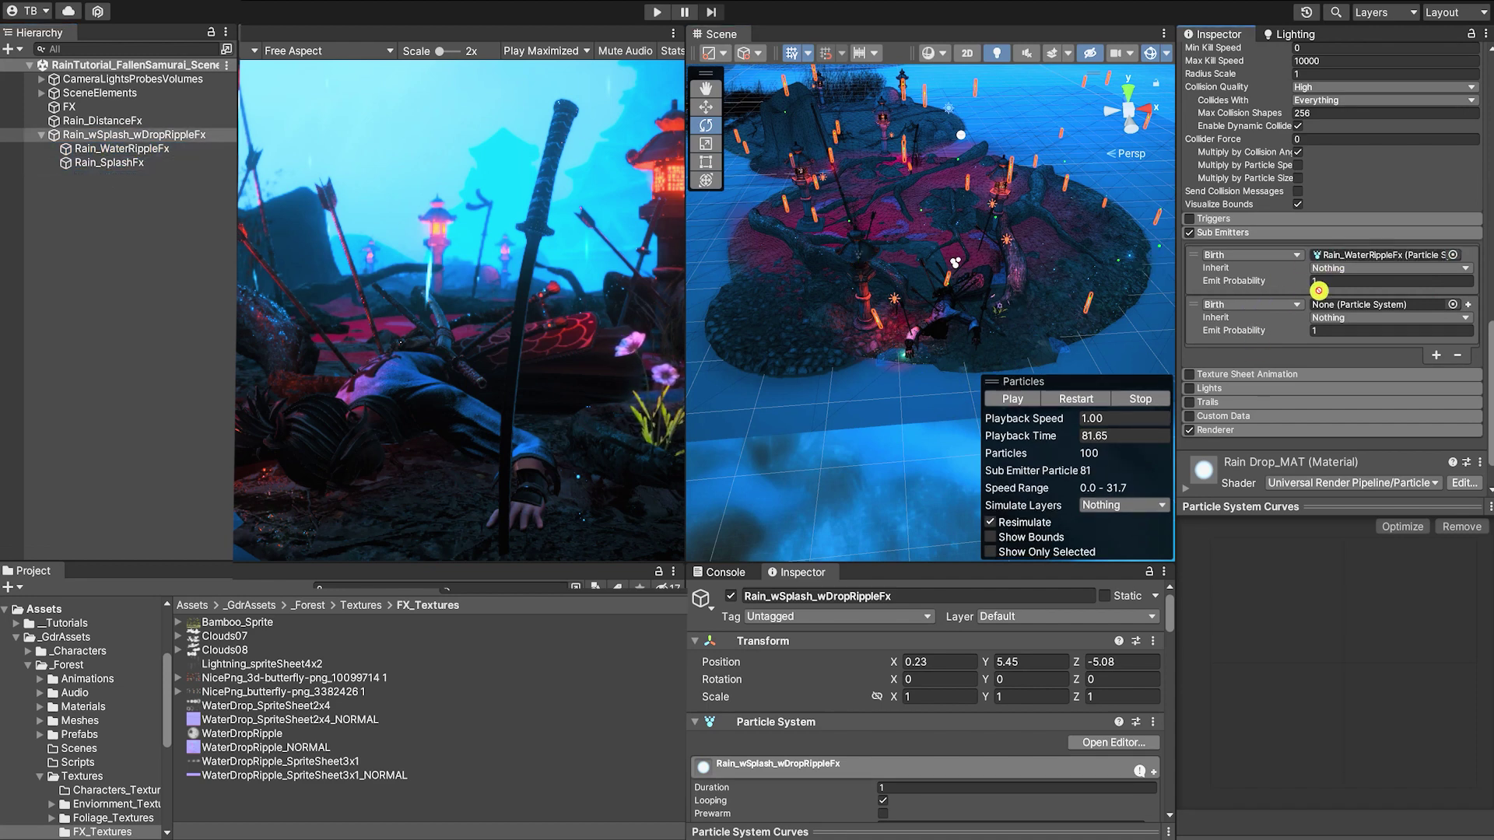
{"action": "left_click", "coordinate": [1354, 257]}
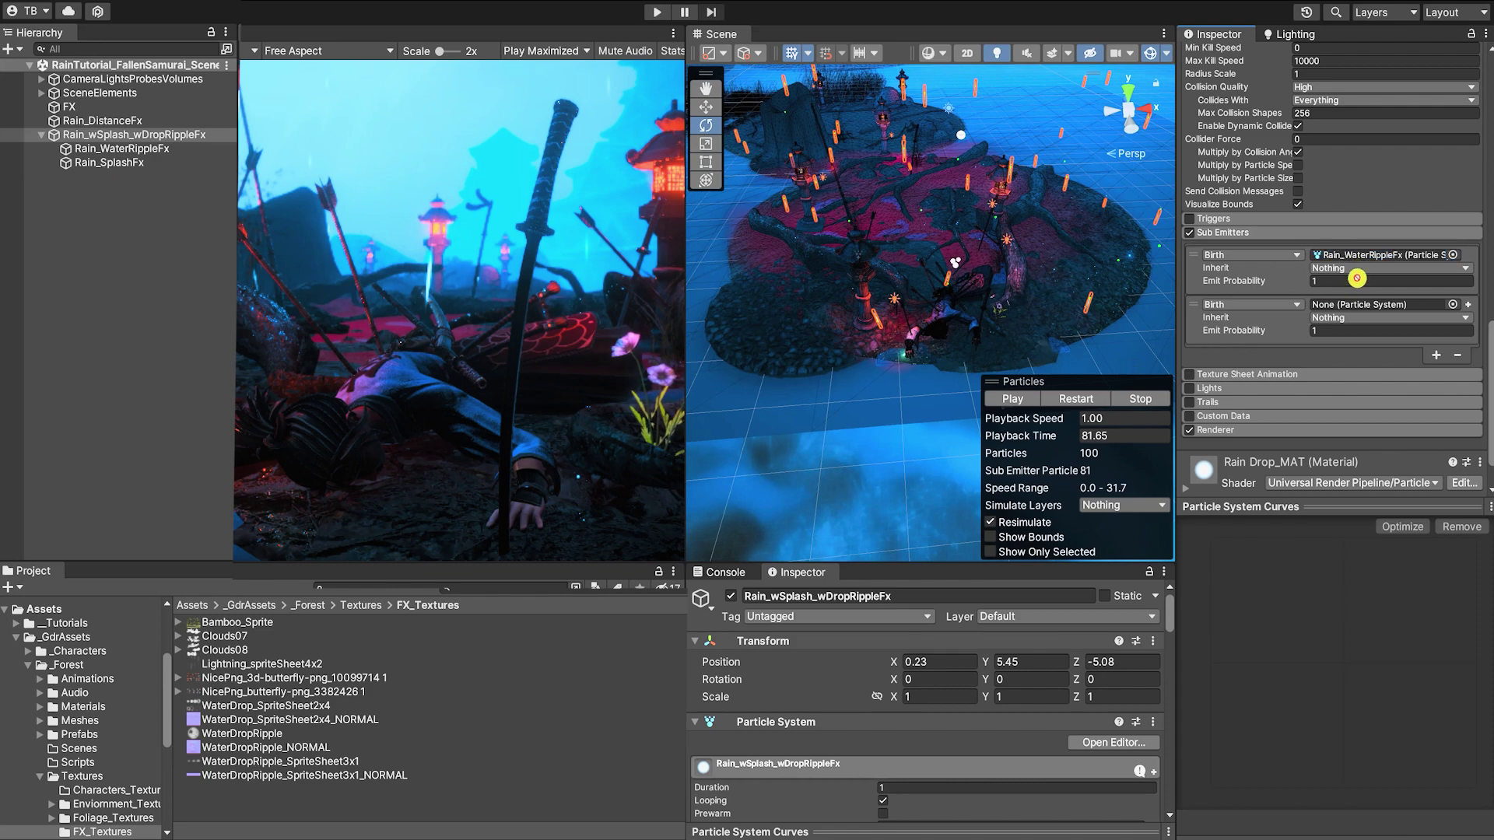
{"action": "left_click", "coordinate": [1360, 305]}
{"action": "left_click_drag", "start_coordinate": [1318, 327], "coordinate": [1318, 326]}
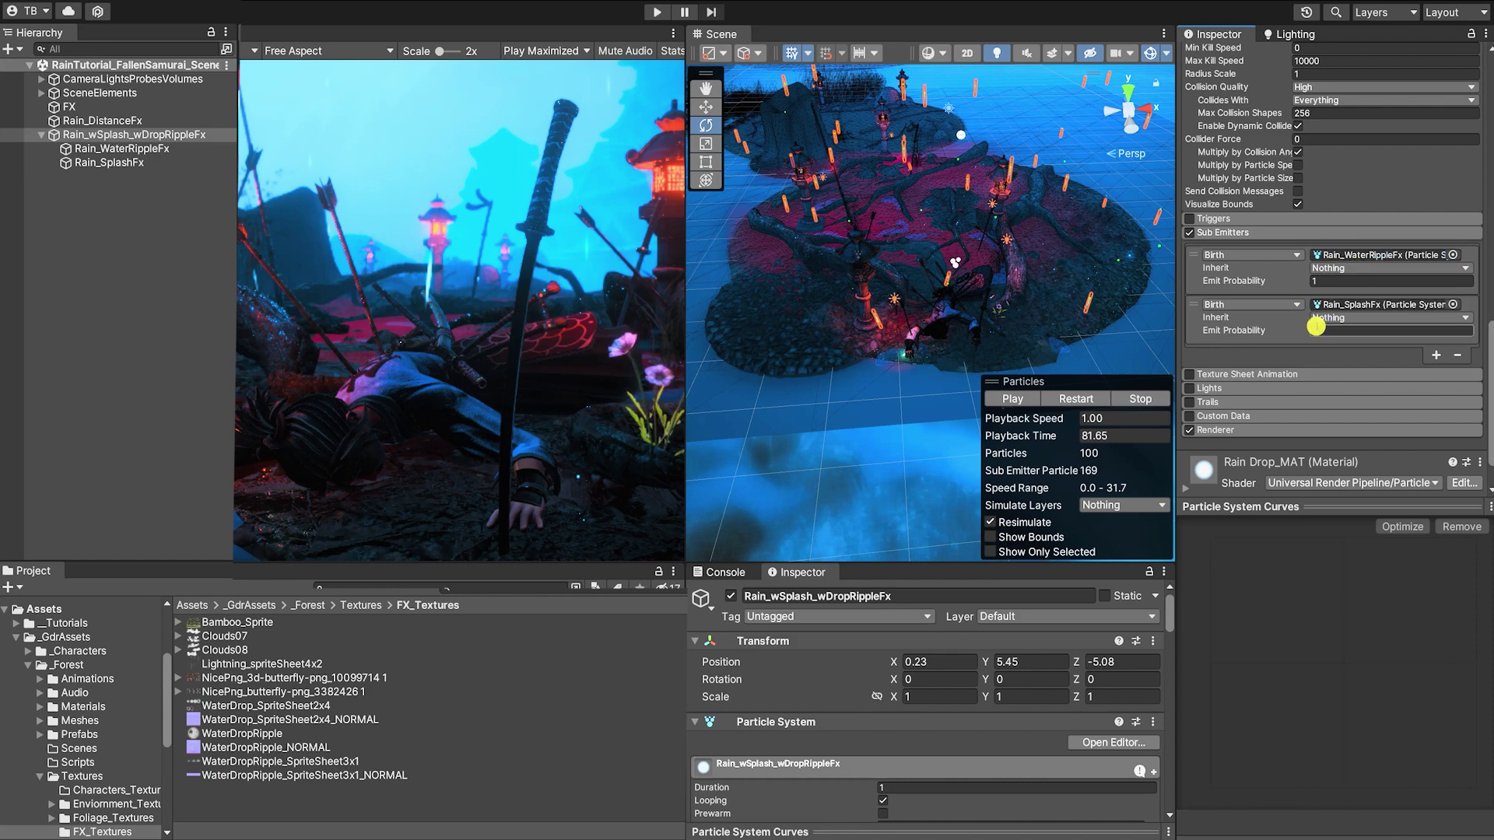
- Change both sub-emitters' trigger to Collision and briefly play the particles to preview the ripples and splashes
{"action": "left_click", "coordinate": [1261, 256]}
{"action": "left_click", "coordinate": [1250, 293]}
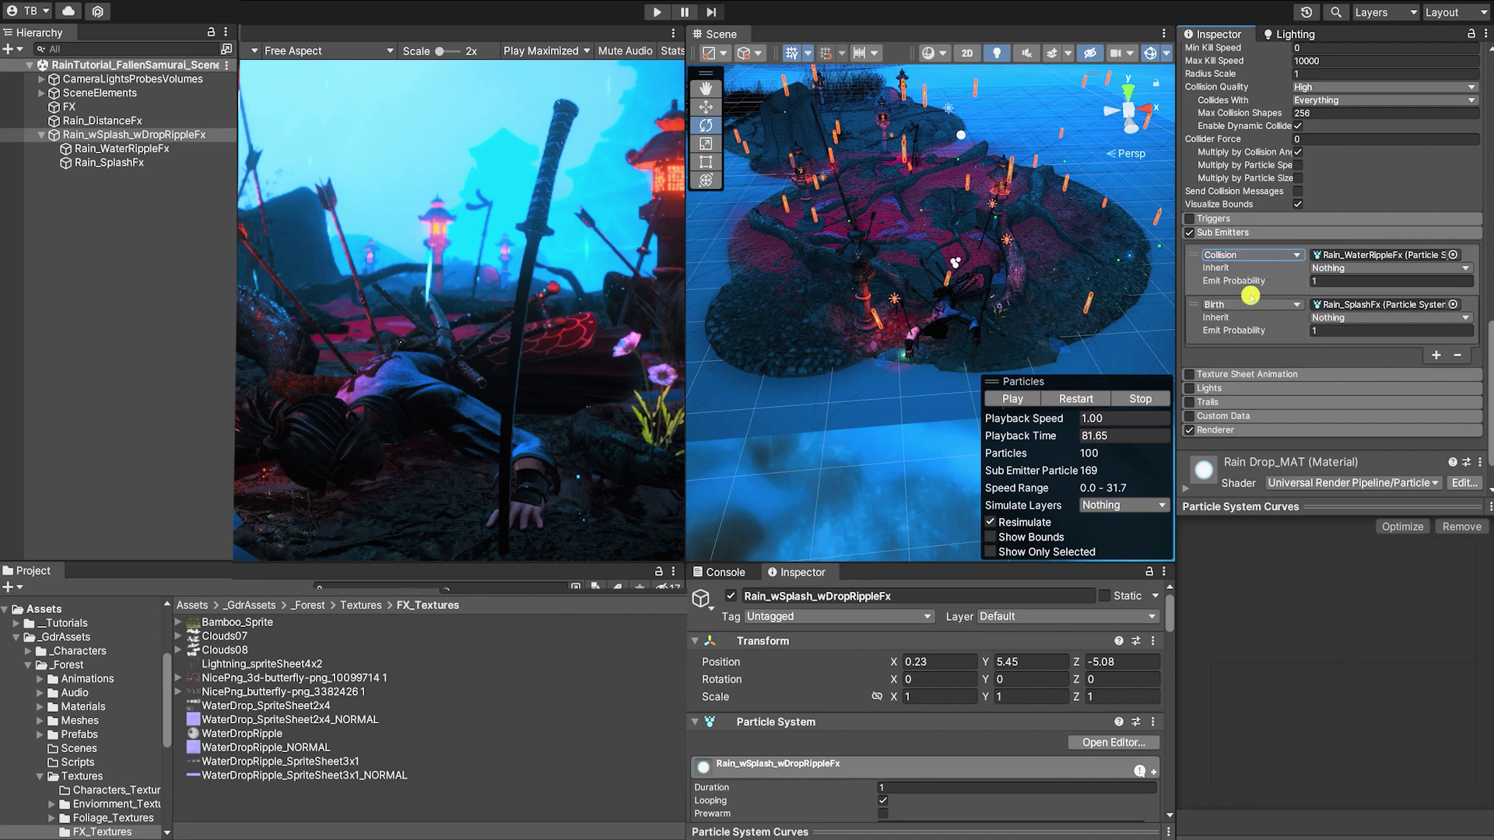
{"action": "left_click", "coordinate": [1248, 305]}
{"action": "left_click", "coordinate": [1253, 340]}
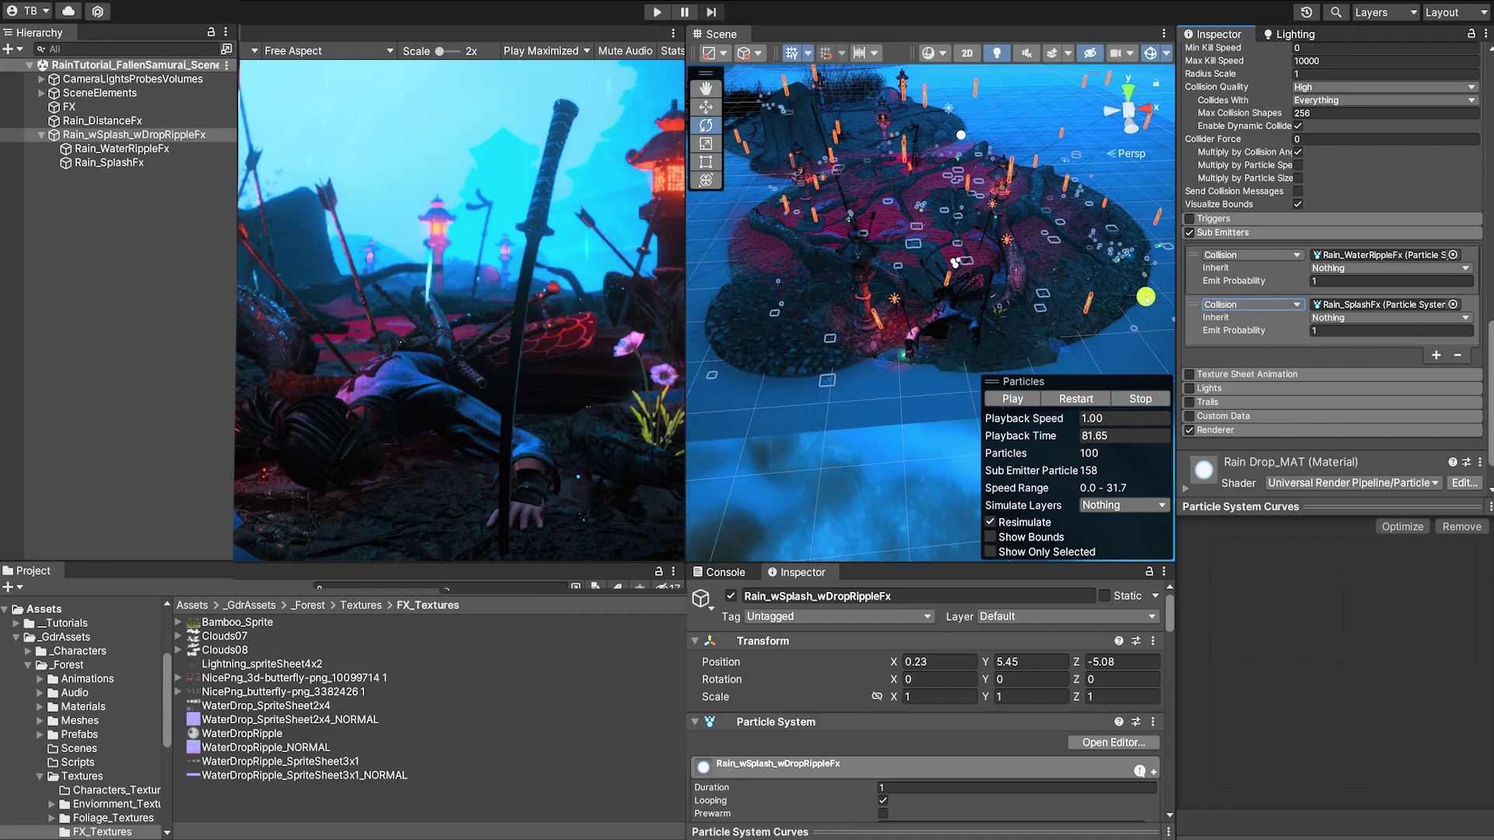
{"action": "left_click", "coordinate": [1004, 399]}
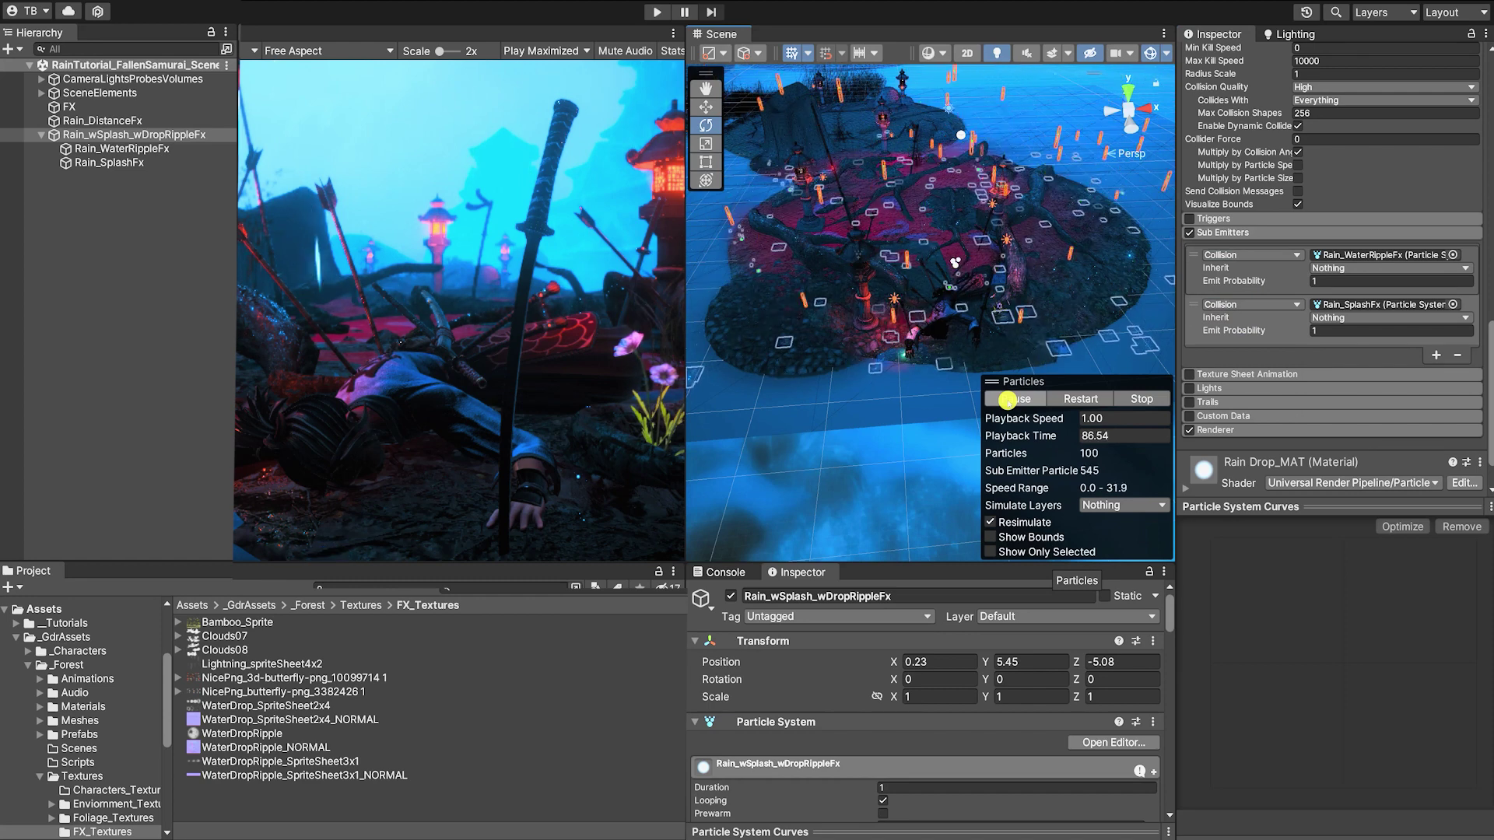
{"action": "left_click", "coordinate": [1007, 399]}
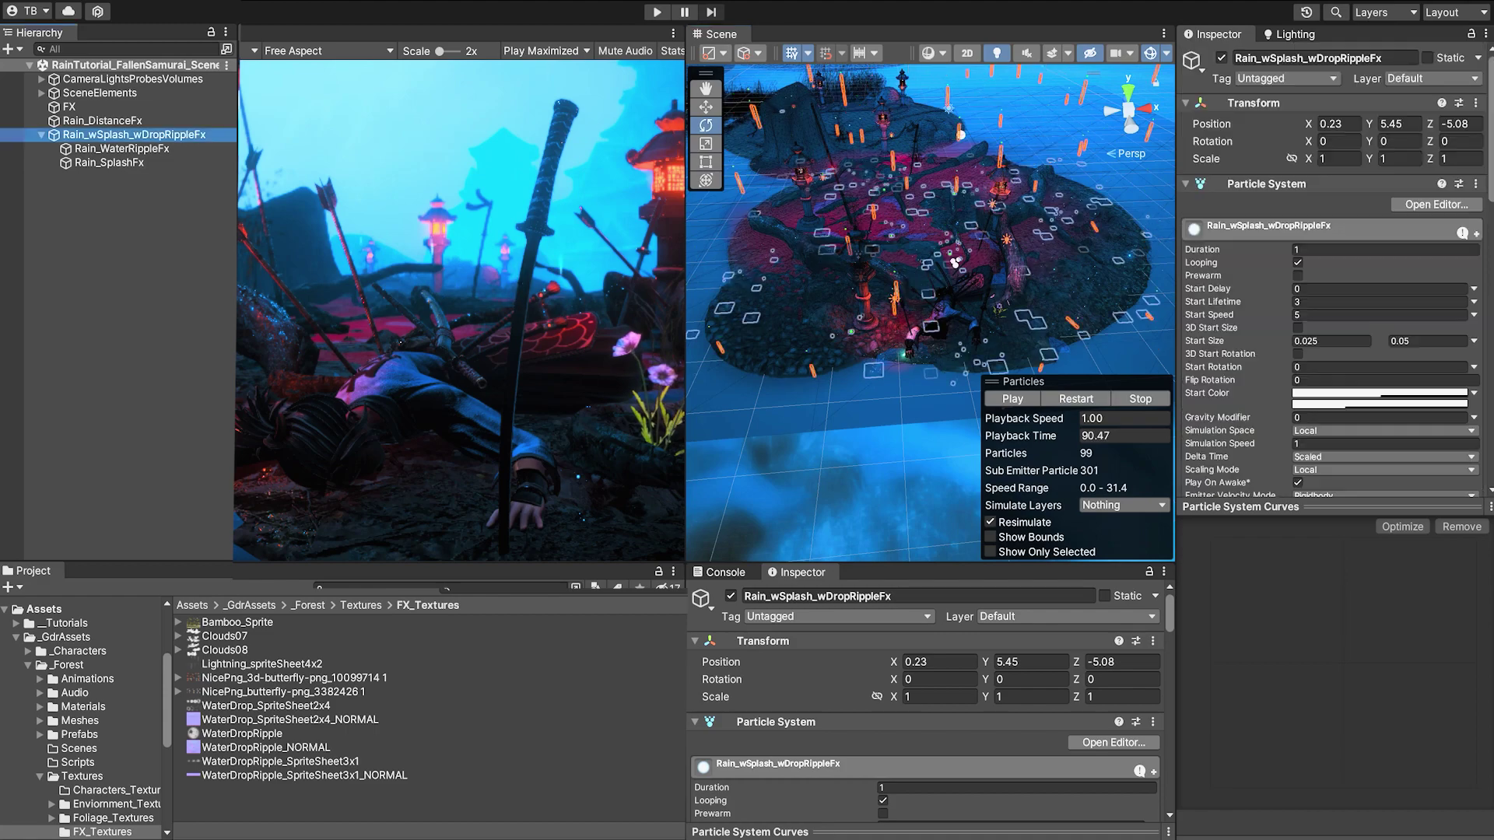
- Reset the Transform of Rain_WaterRippleFx and Rain_SplashFx together, and select Rain_SplashFx alone to show its particle settings
{"action": "left_click", "coordinate": [121, 149]}
{"action": "left_click", "coordinate": [110, 163], "text": "shift"}
{"action": "left_click", "coordinate": [1475, 104]}
{"action": "left_click", "coordinate": [1448, 113]}
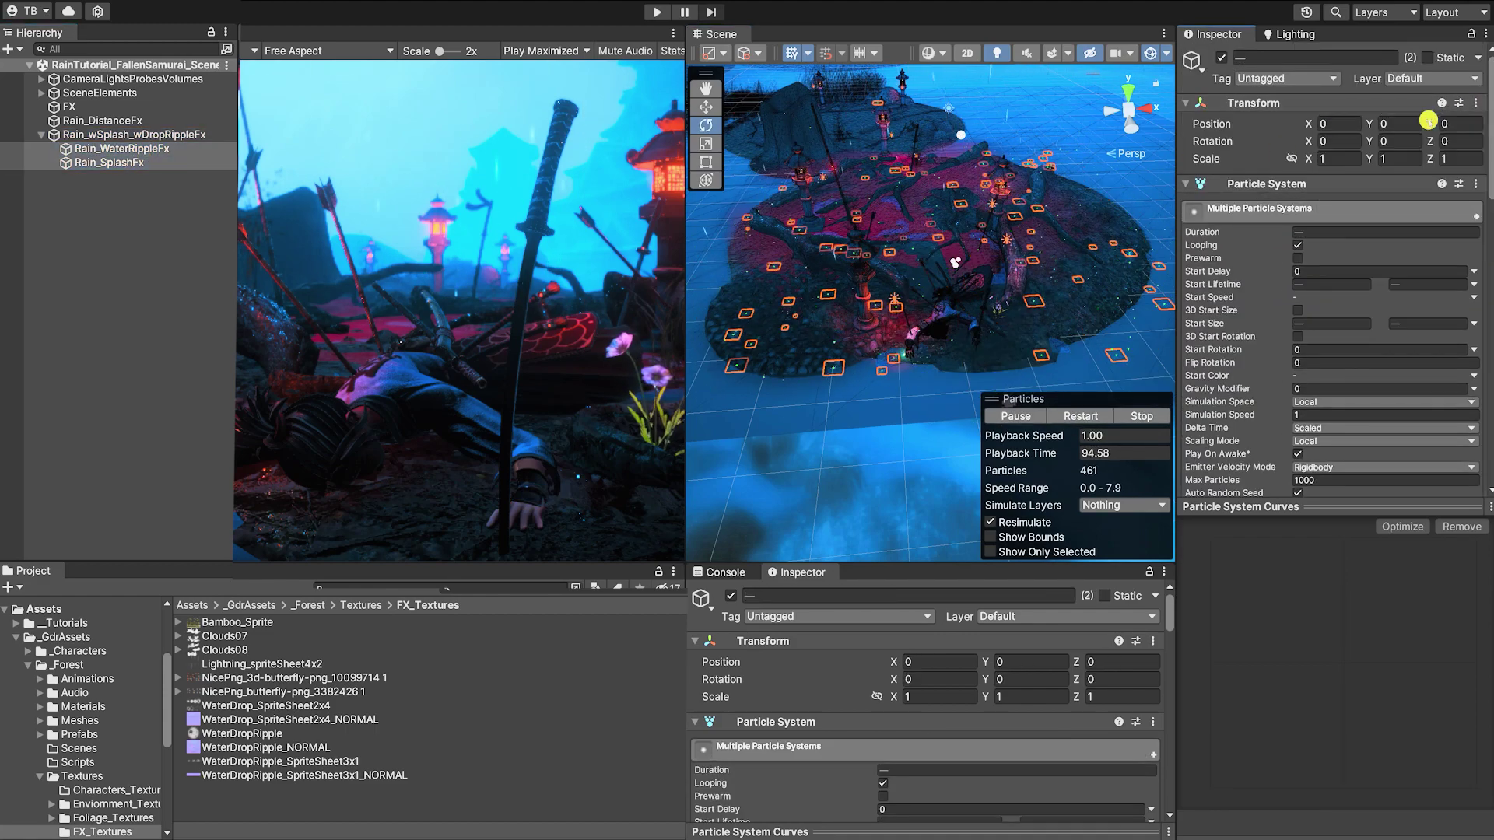
{"action": "left_click", "coordinate": [109, 162]}
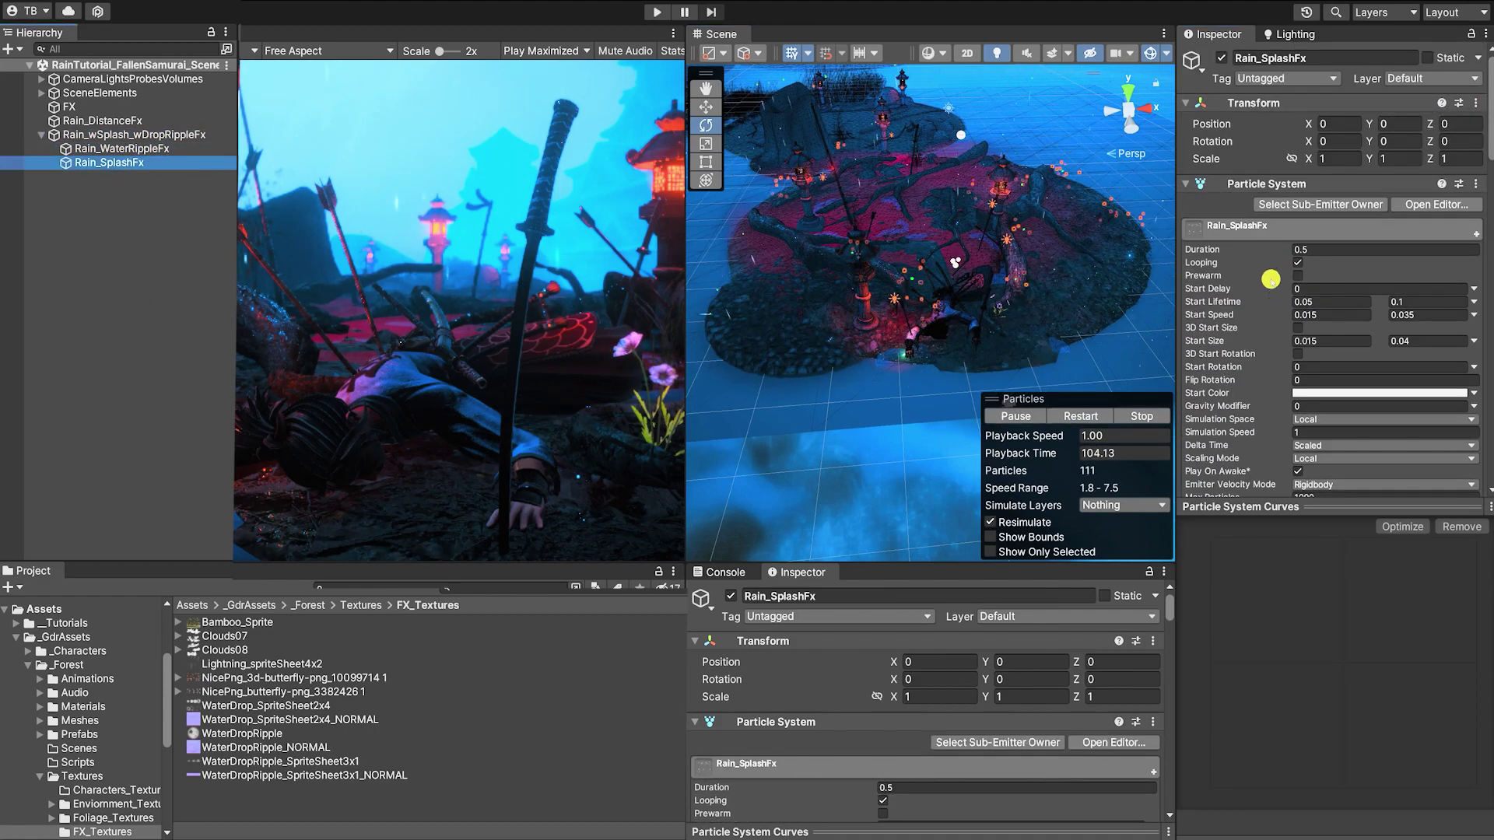